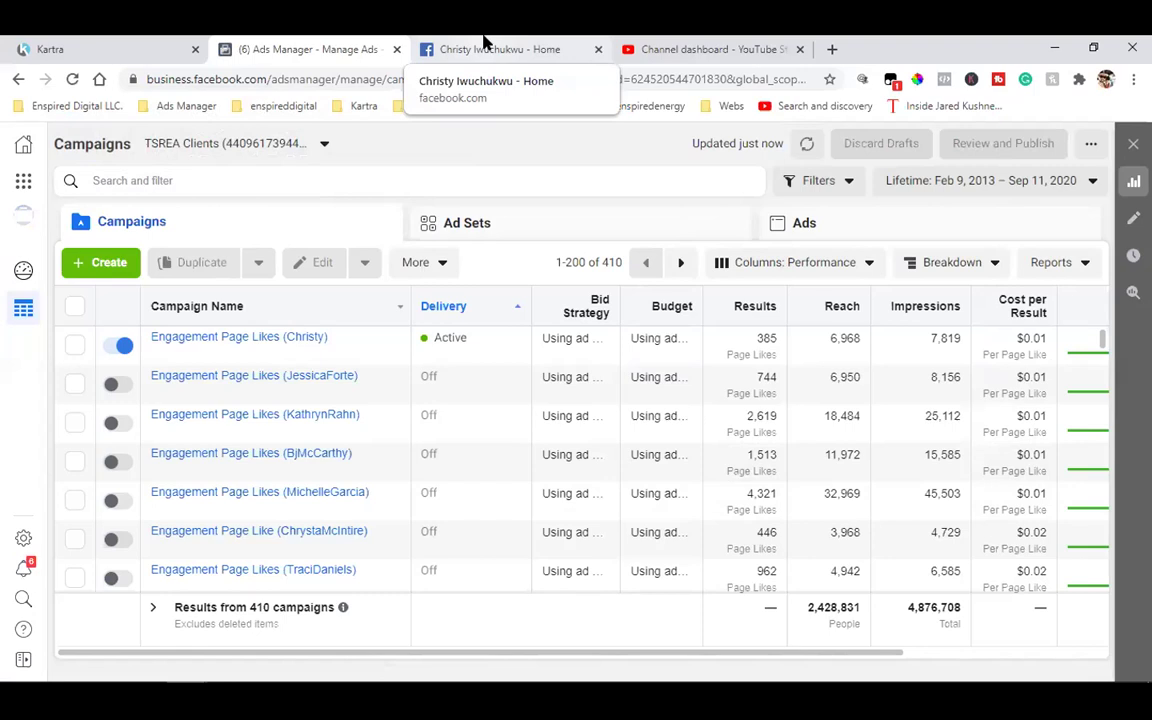
# Look over the video post on the Facebook business page, close its Create list, and return to Ads Manager
pyautogui.click(483, 45)
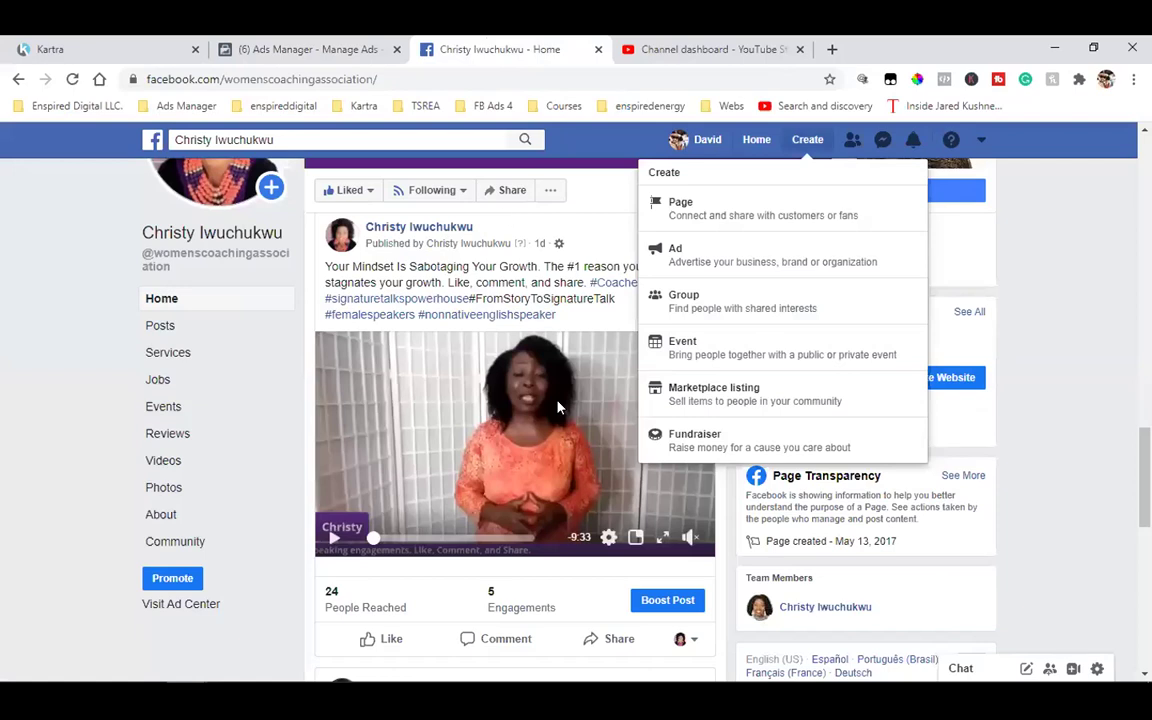
pyautogui.click(589, 234)
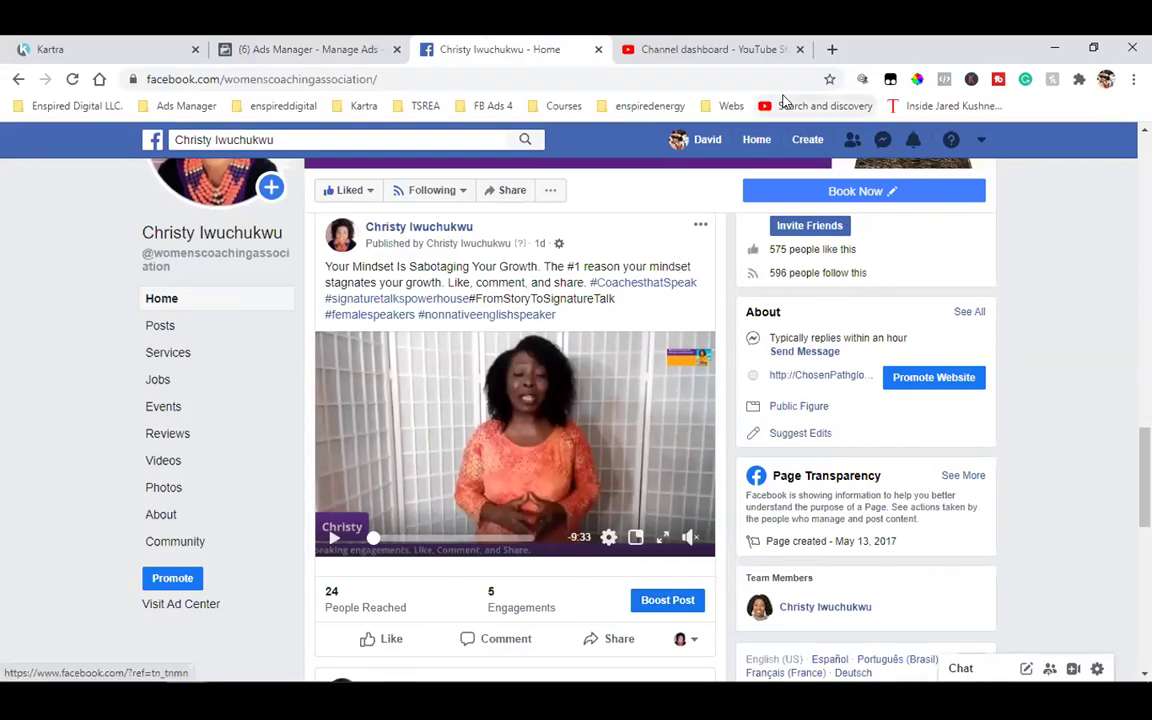
pyautogui.click(307, 45)
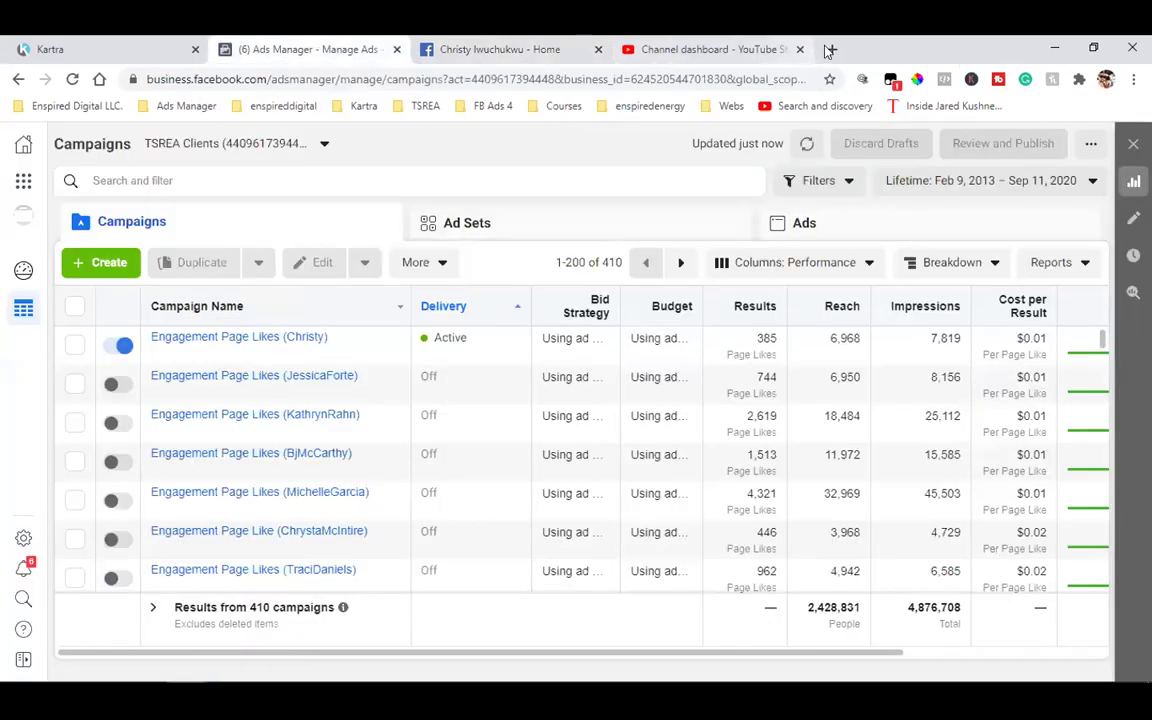
# Open the WEBCLASS REGISTRATION page from the FB Ads 4 bookmarks in a new browser tab
pyautogui.hotkey('ctrl', 't')
pyautogui.click(486, 105)
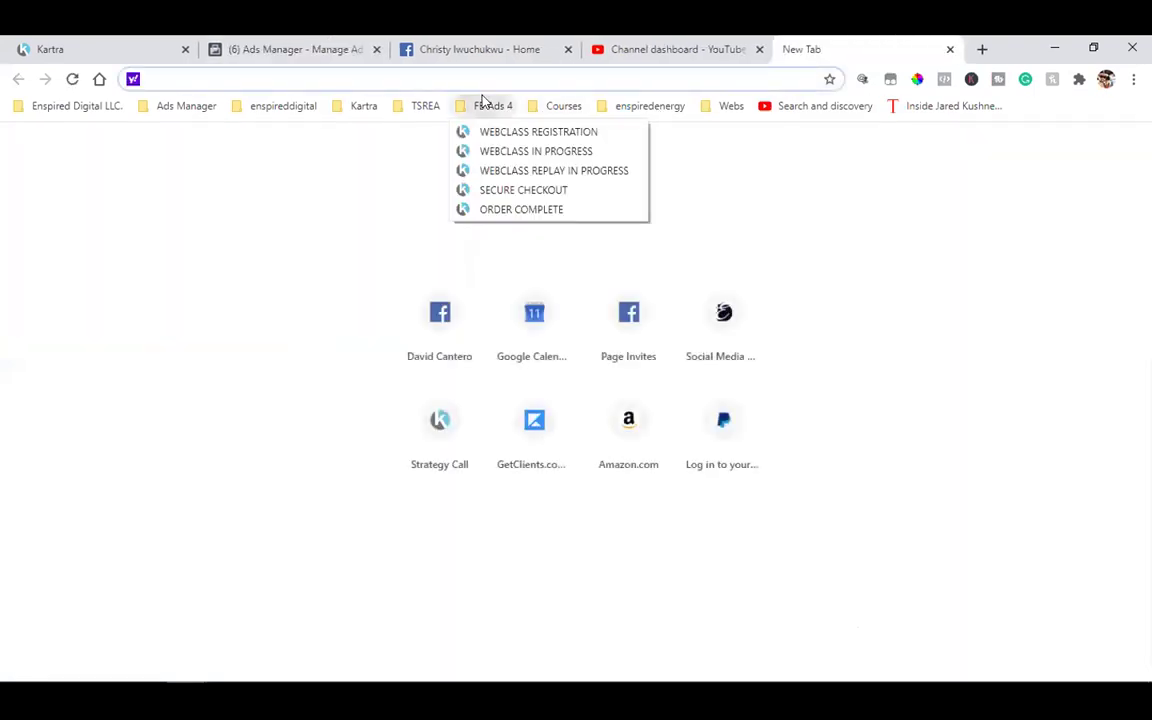
pyautogui.click(512, 131)
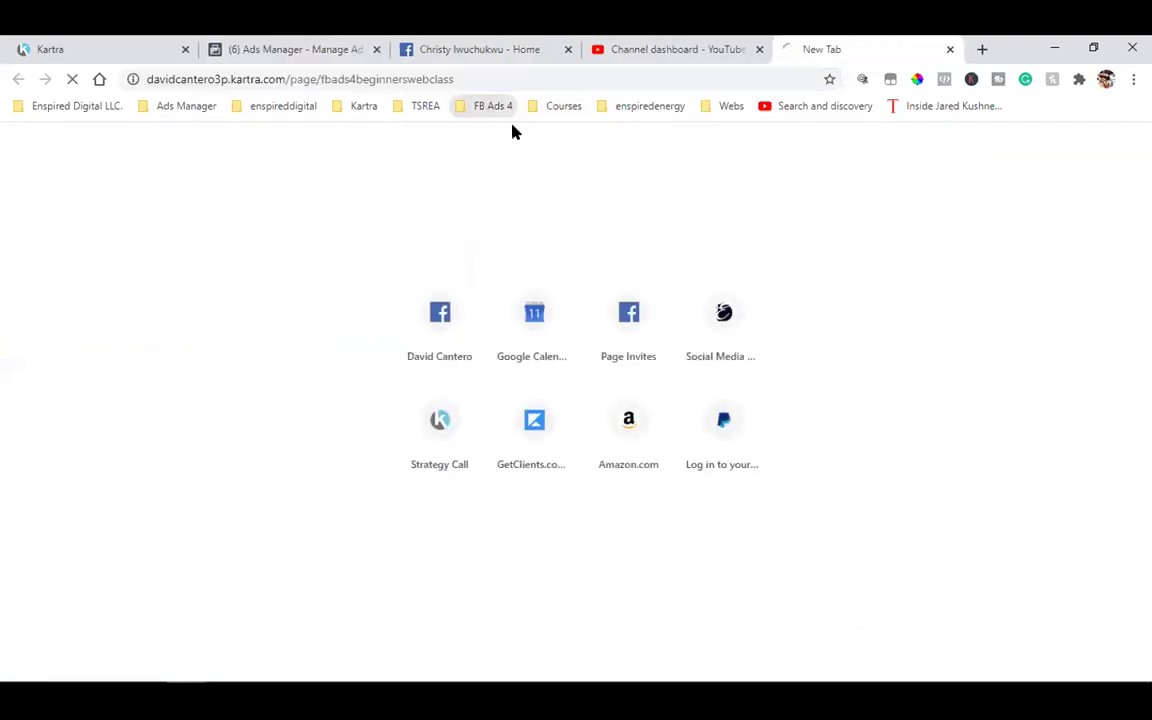
# View the Boost Post option on the Facebook page and inspect the webclass page's pixel with Facebook Pixel Helper
pyautogui.click(494, 40)
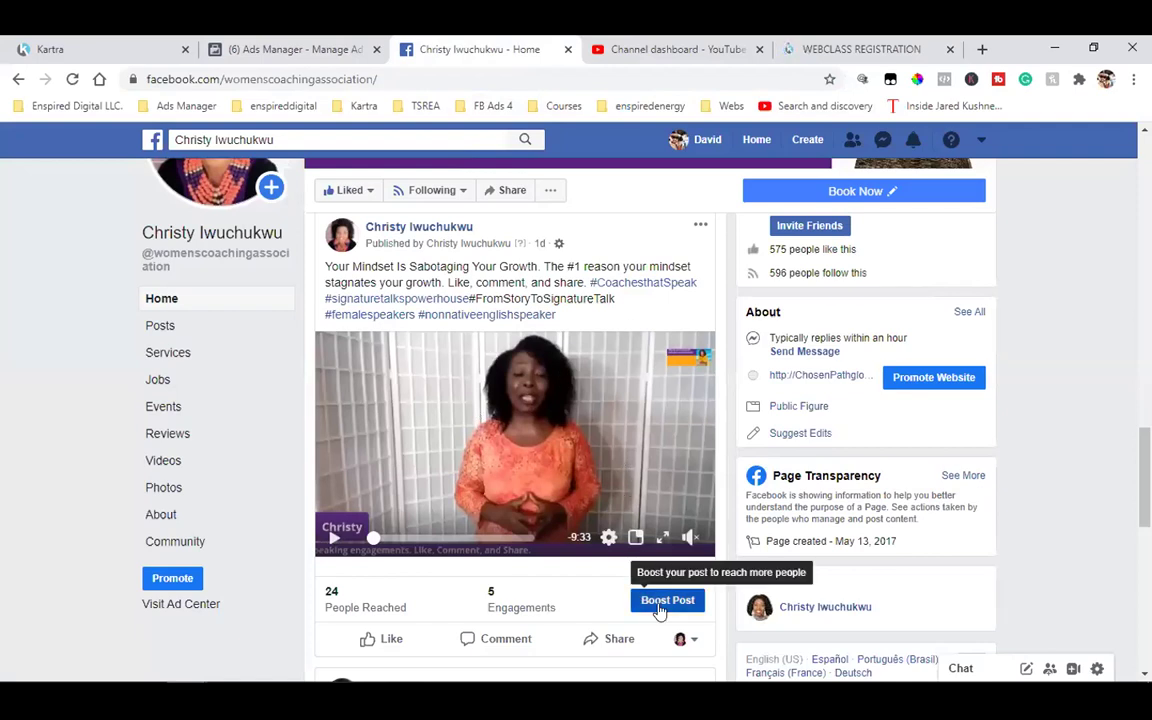
pyautogui.click(800, 44)
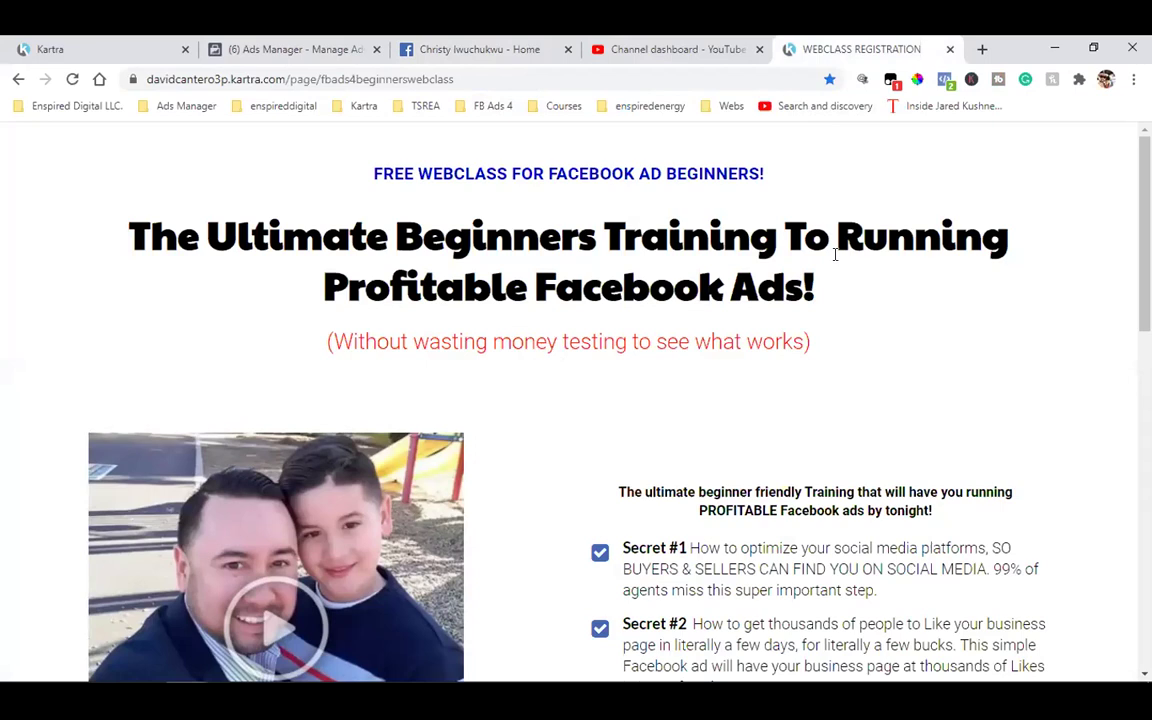
pyautogui.scroll(-3, 834, 254)
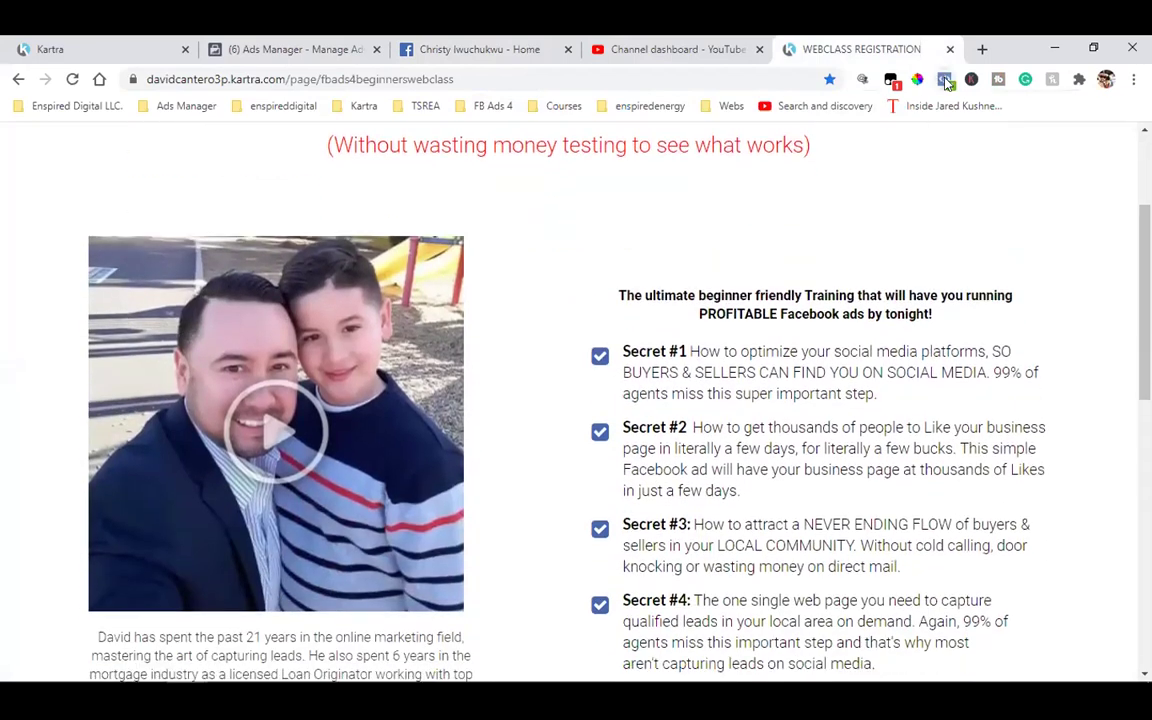
pyautogui.click(945, 80)
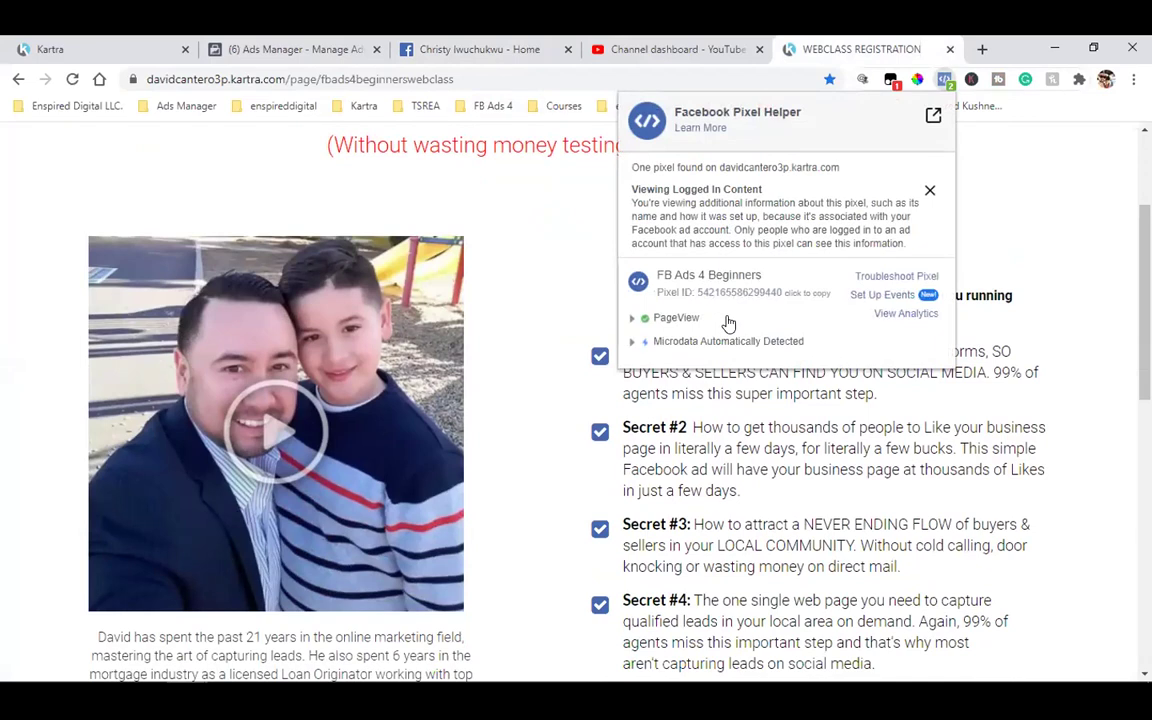
pyautogui.click(1075, 342)
pyautogui.scroll(2, 1075, 342)
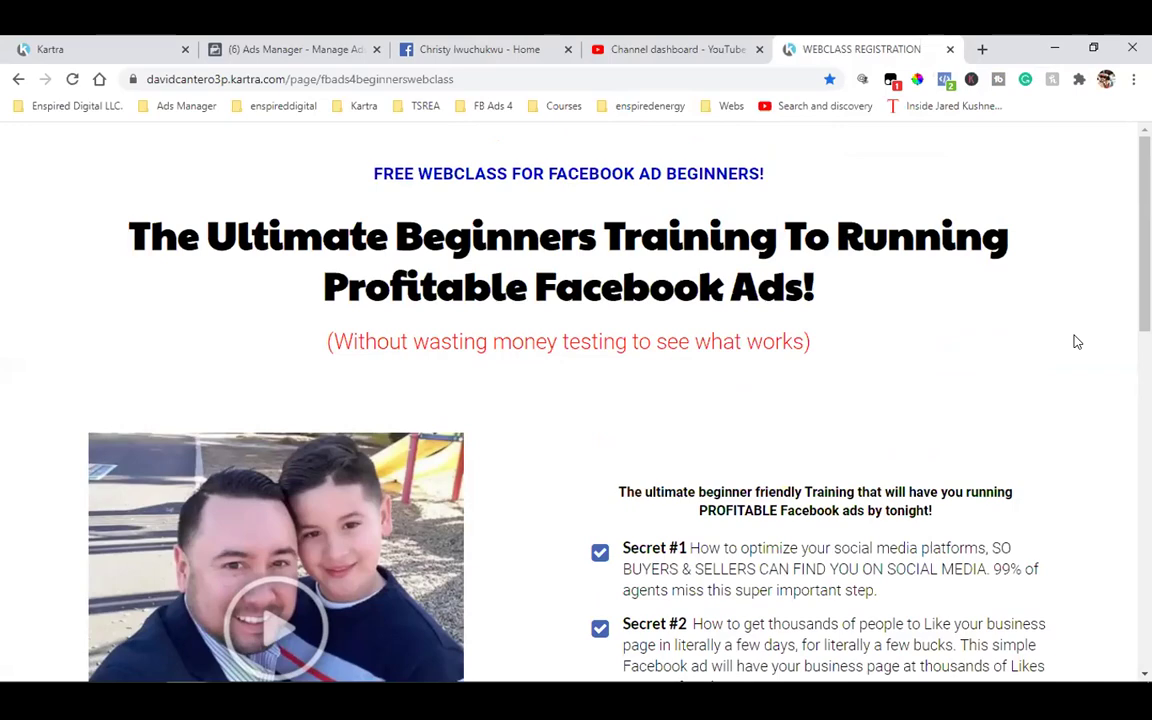
# Examine the webclass registration page and the sign-up form behind Watch Training Now, closing the form without submitting it
pyautogui.scroll(-5, 1076, 342)
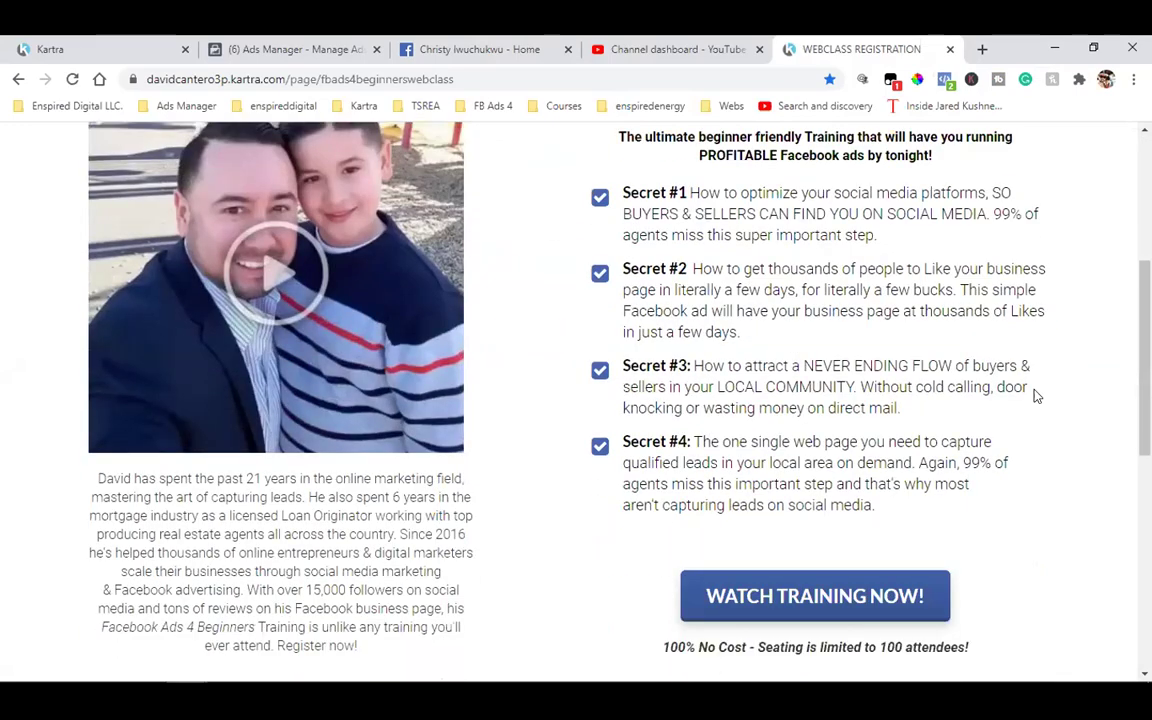
pyautogui.click(860, 588)
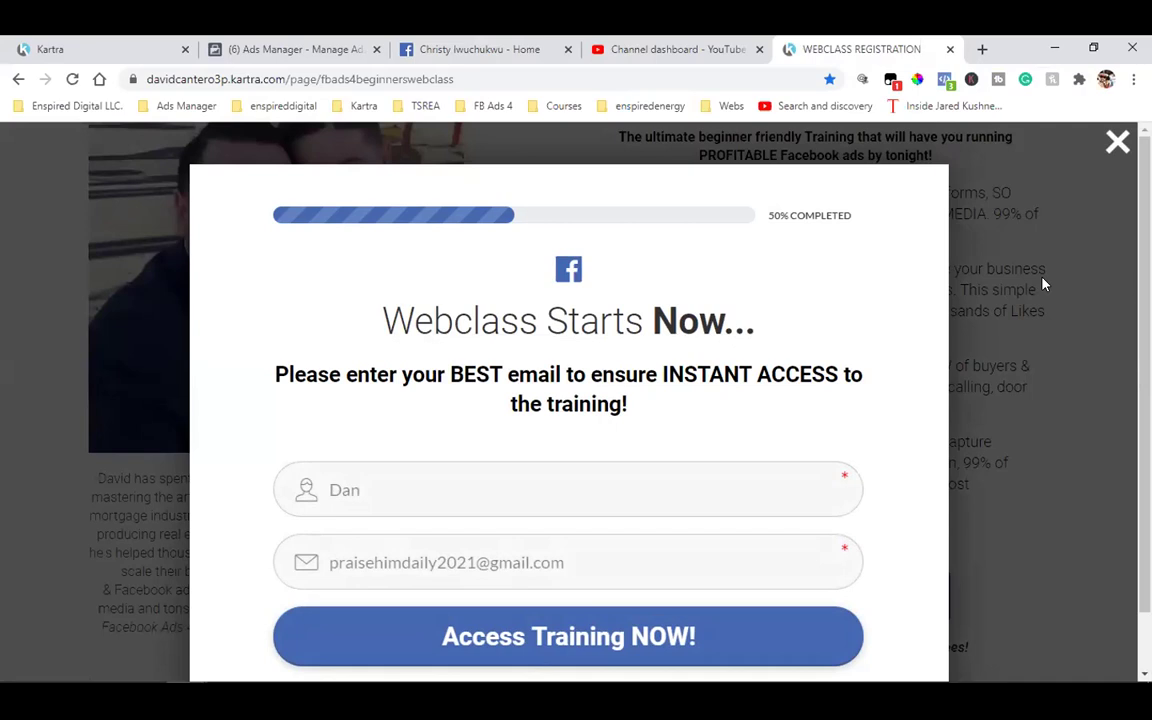
pyautogui.click(1042, 285)
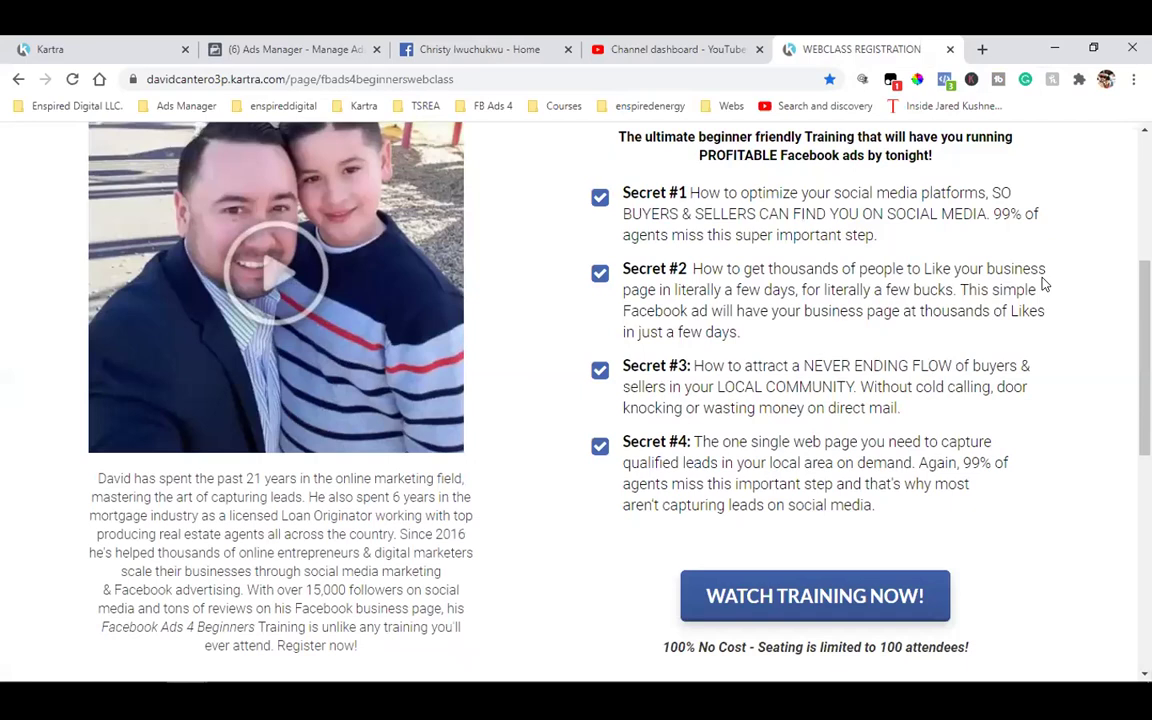
pyautogui.scroll(3, 1042, 285)
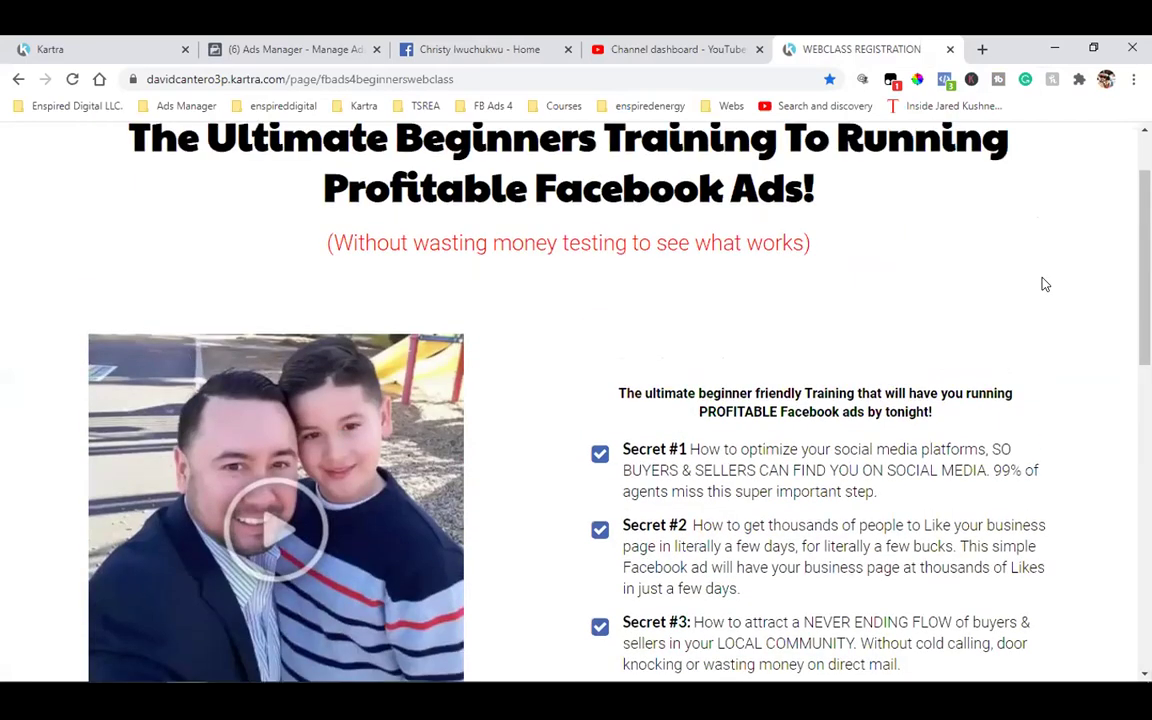
pyautogui.scroll(-1, 1042, 285)
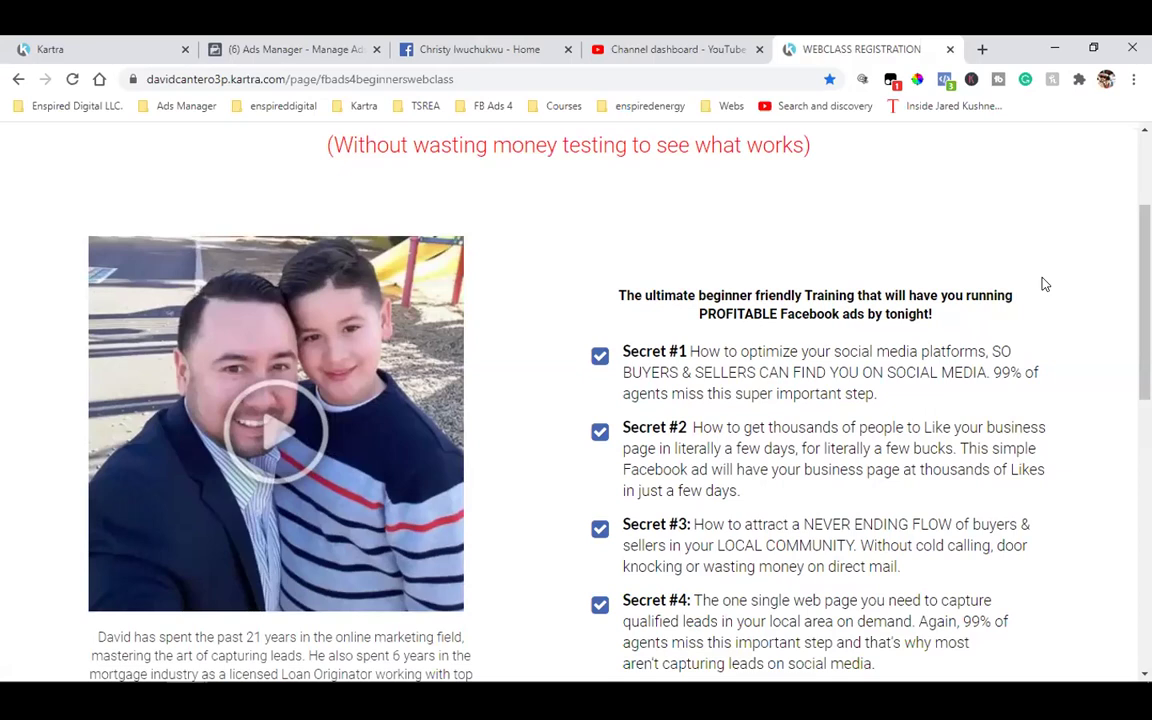
pyautogui.scroll(-2, 1040, 290)
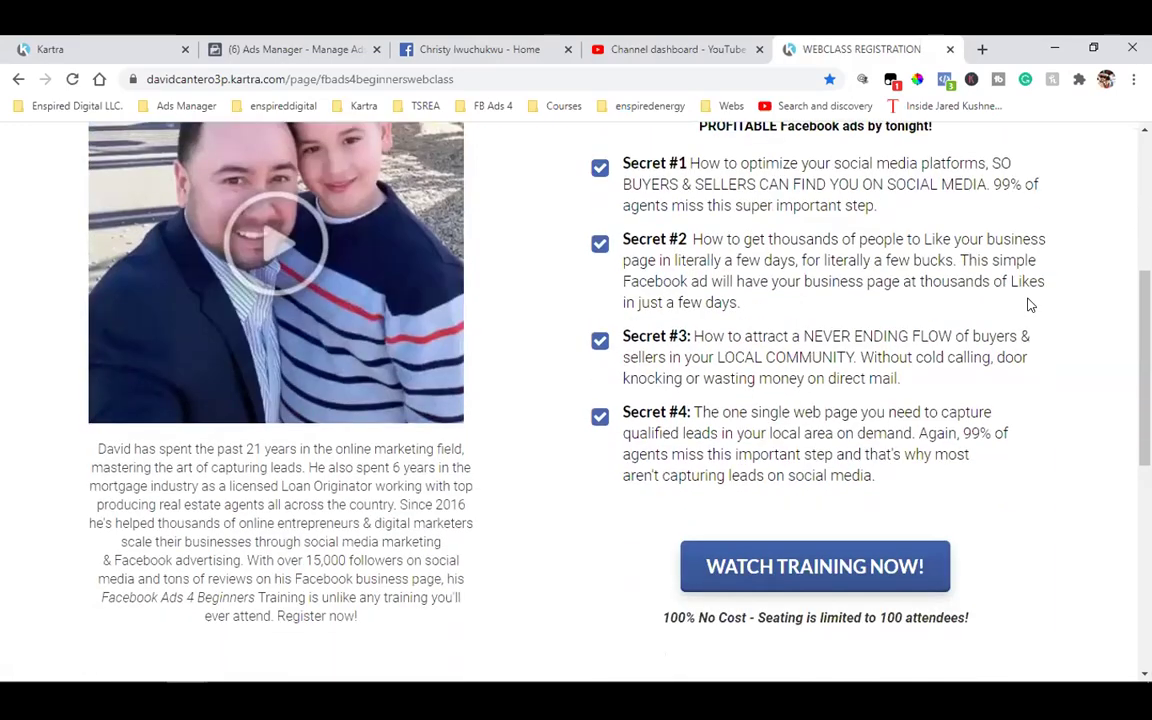
pyautogui.click(876, 553)
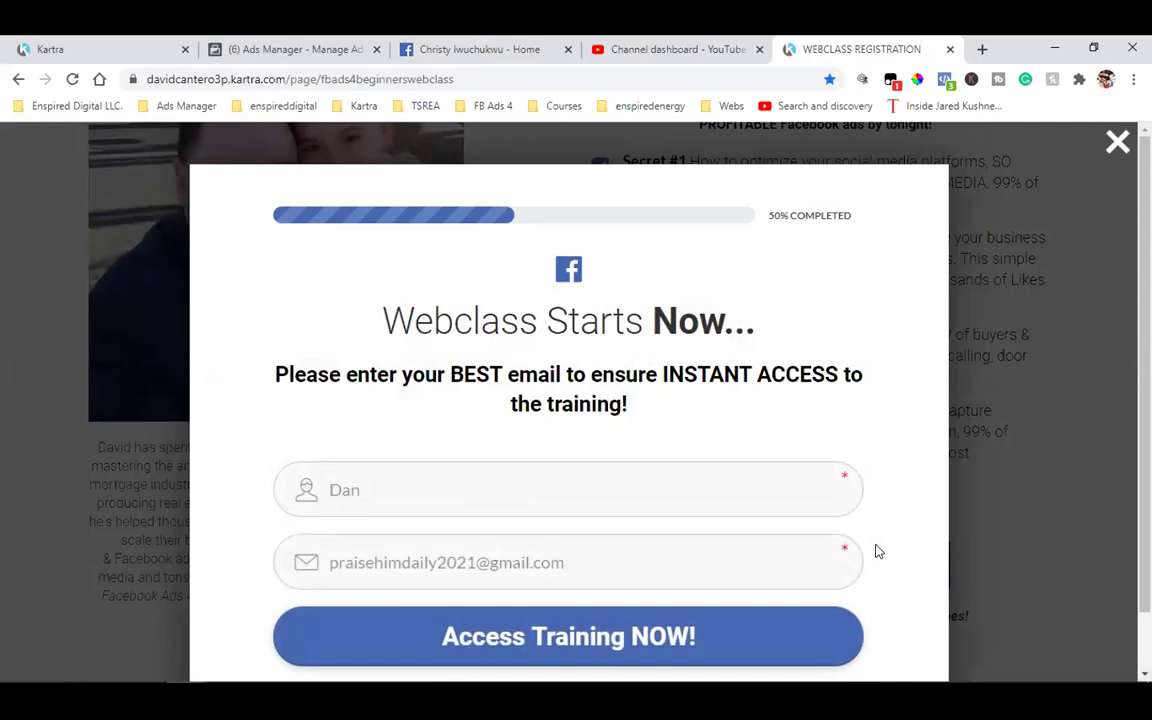
pyautogui.click(997, 359)
pyautogui.scroll(3, 996, 357)
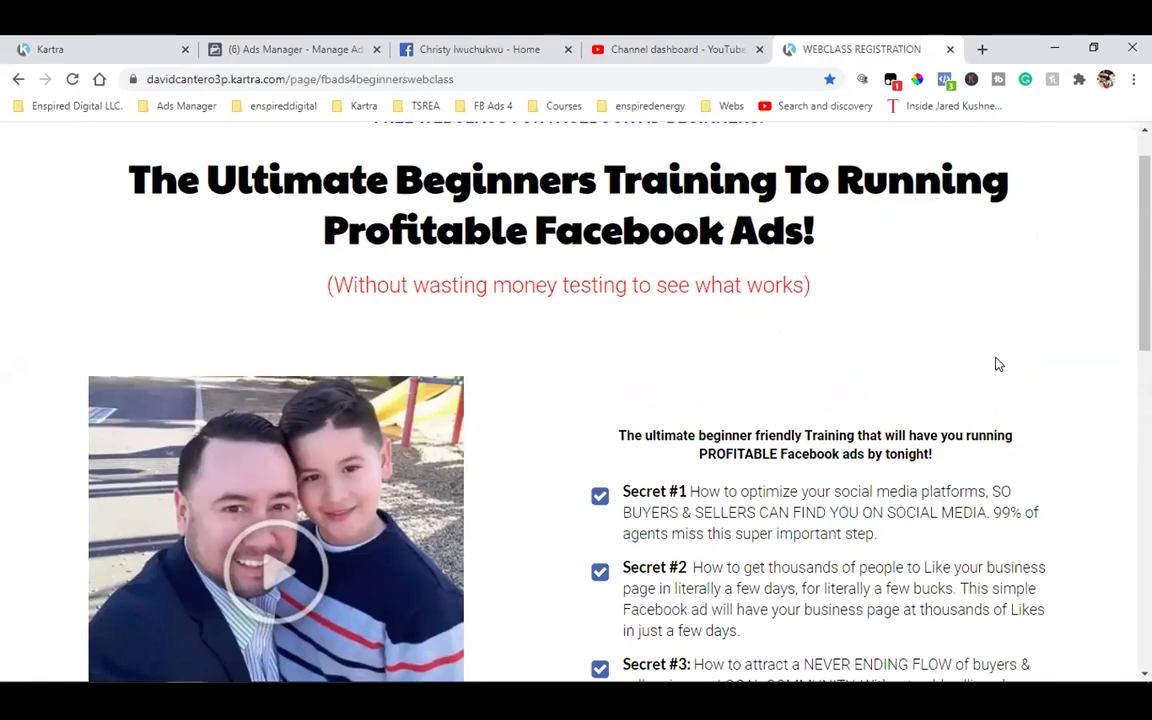
# Reopen and close the webclass sign-up form, and check the pixel events it triggers with Facebook Pixel Helper
pyautogui.scroll(-5, 997, 364)
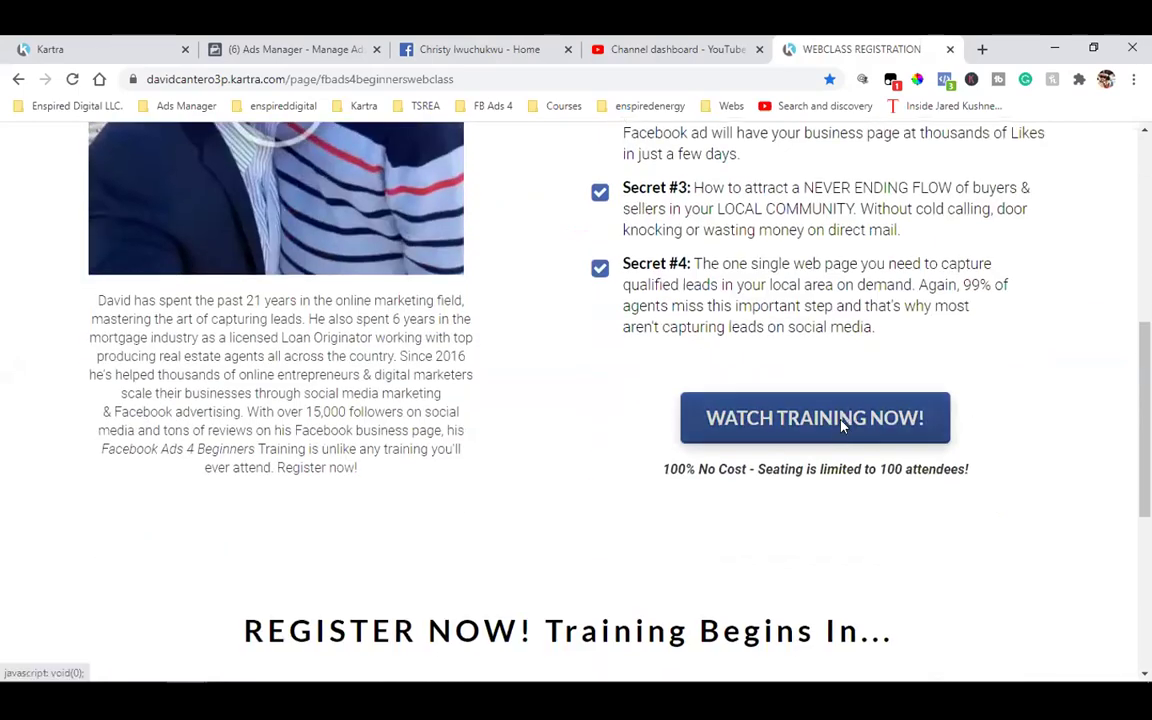
pyautogui.click(843, 428)
pyautogui.click(1050, 221)
pyautogui.scroll(5, 1050, 221)
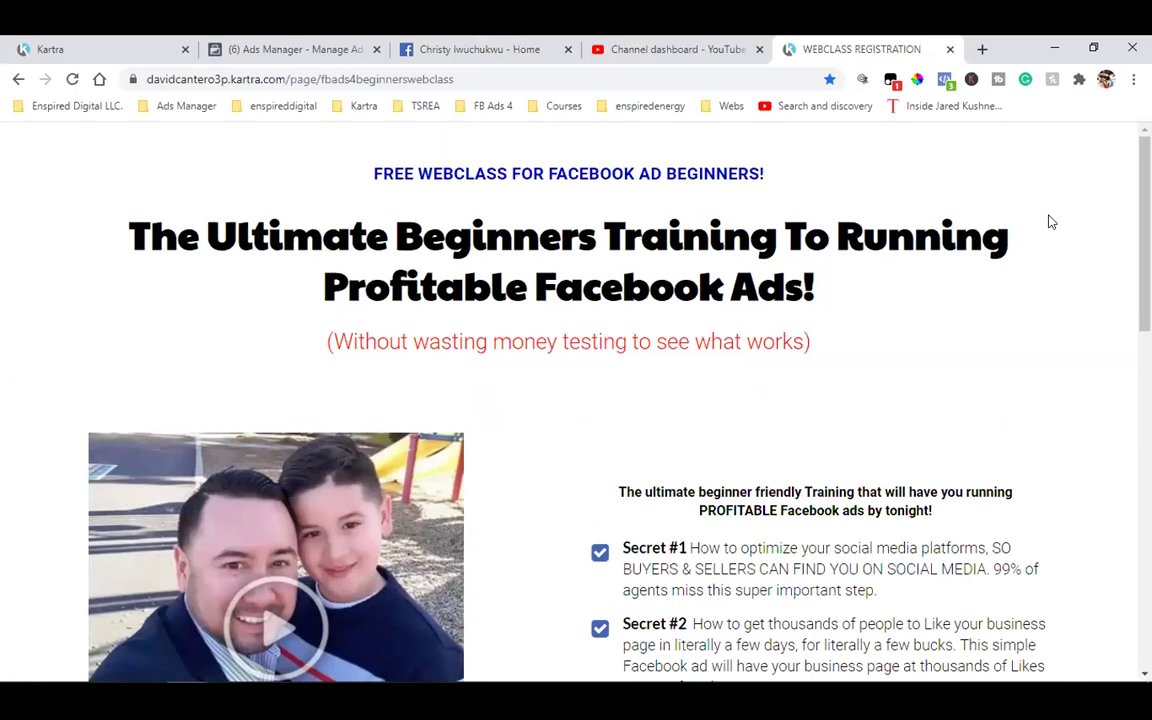
pyautogui.click(945, 80)
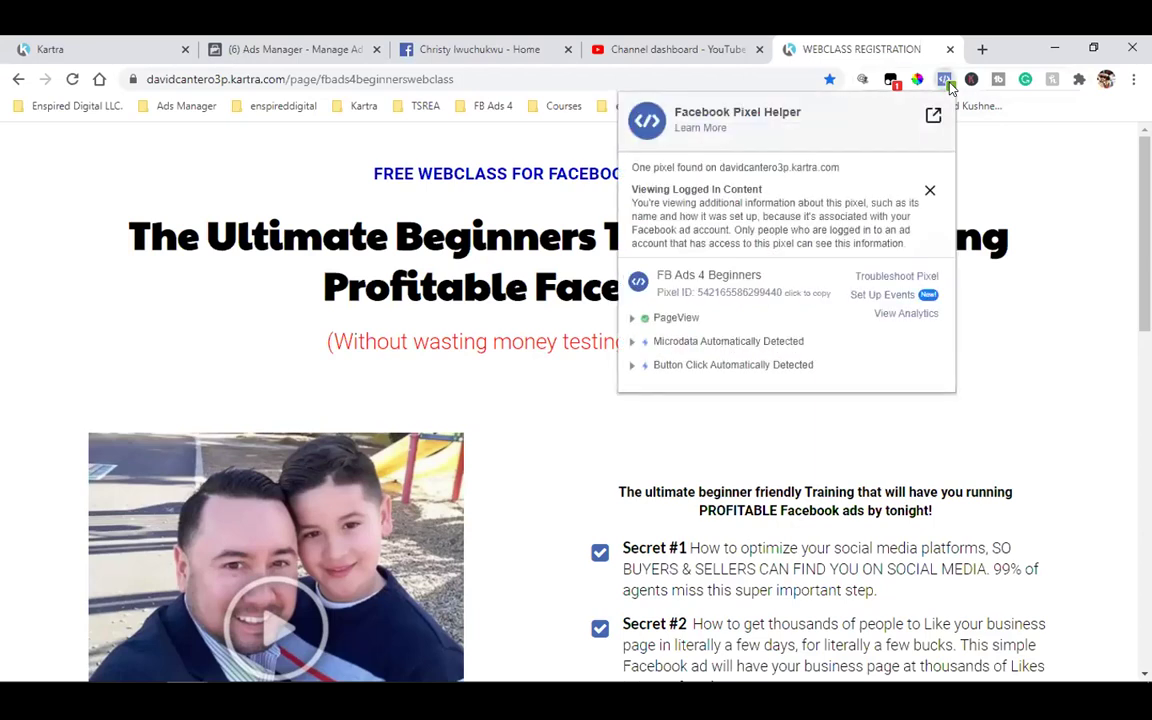
pyautogui.click(1018, 404)
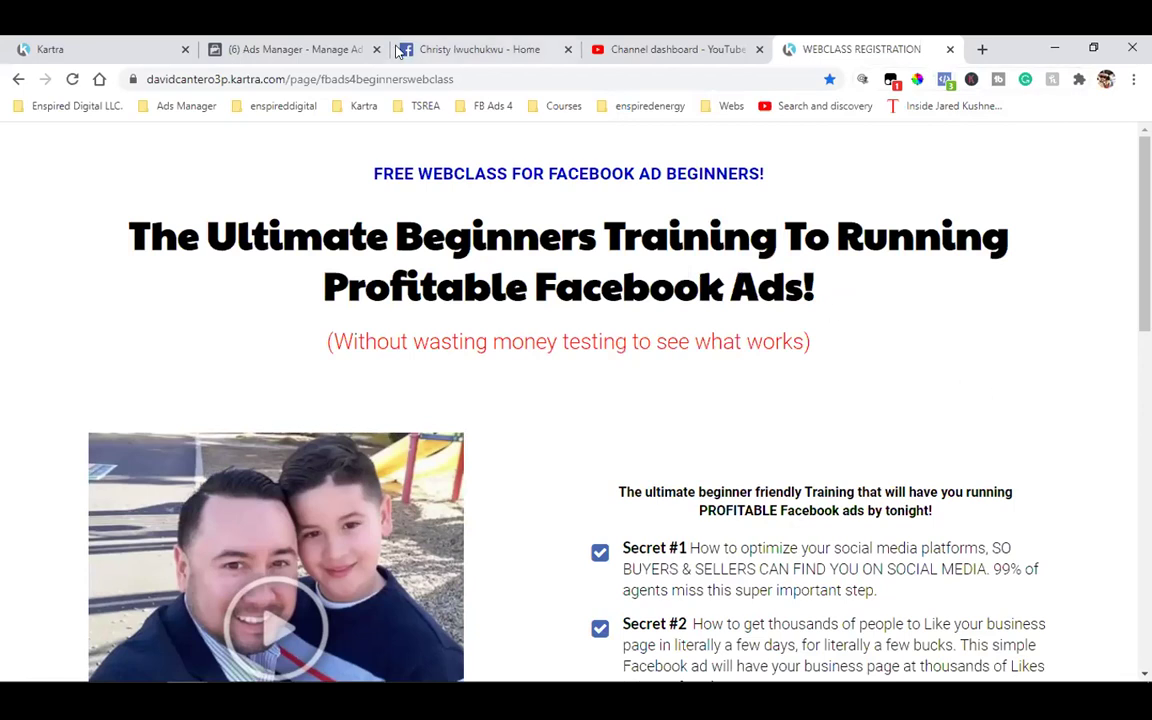
# Show the Ad option among the Facebook business page's Create choices
pyautogui.click(256, 41)
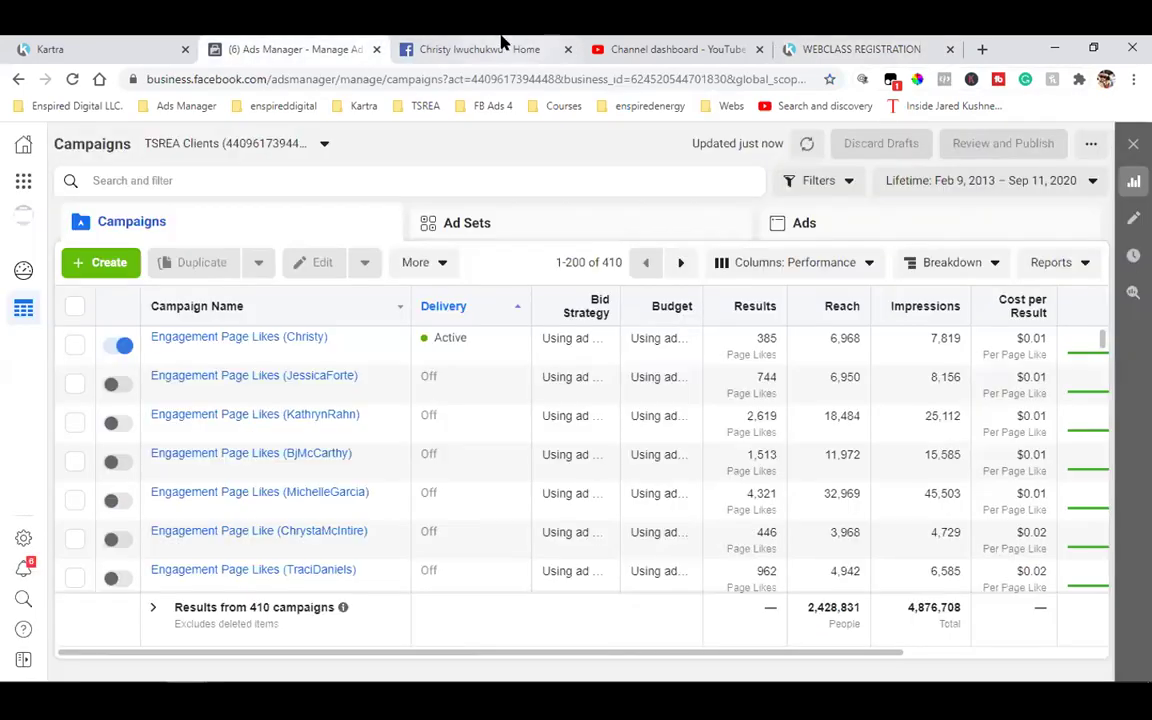
pyautogui.click(452, 42)
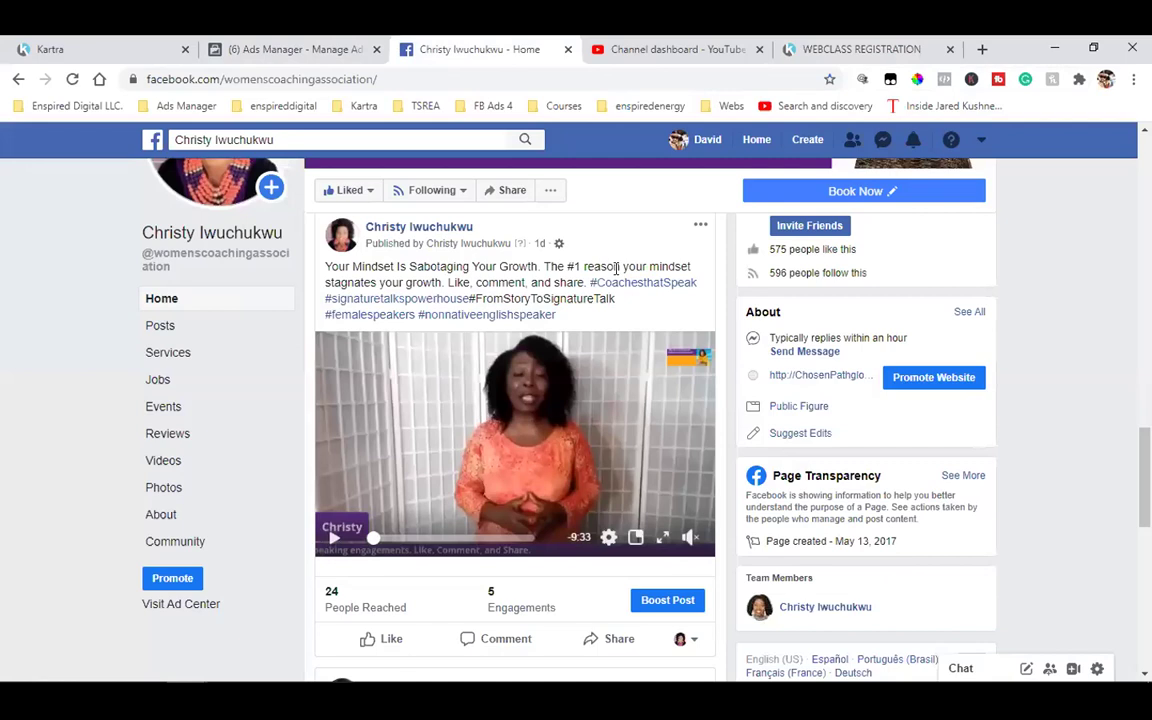
pyautogui.click(808, 142)
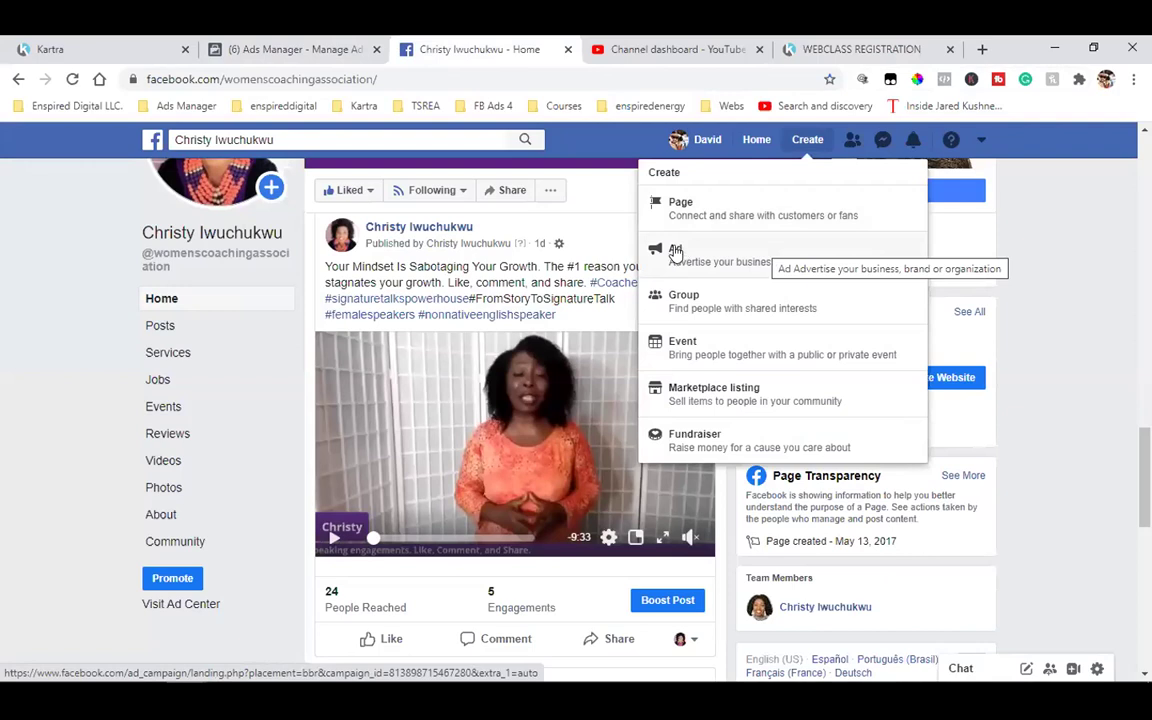
# View the campaign objectives offered for a new campaign in Ads Manager, and leave without creating one
pyautogui.click(303, 44)
pyautogui.click(88, 263)
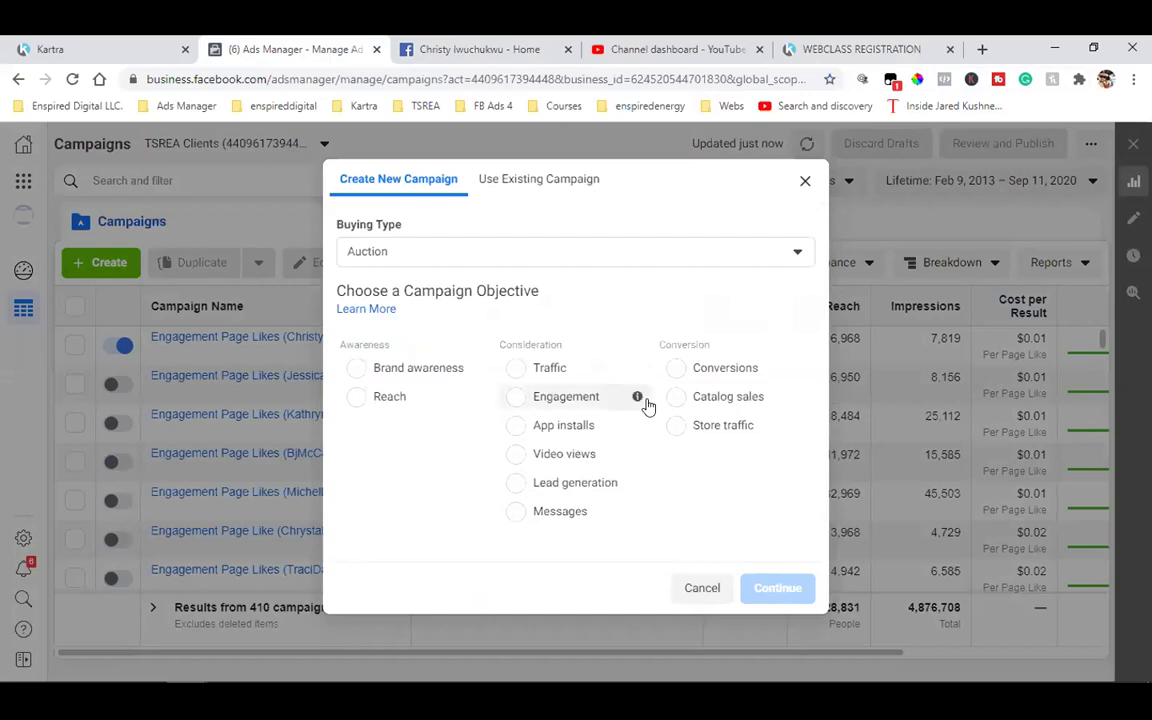
pyautogui.click(804, 182)
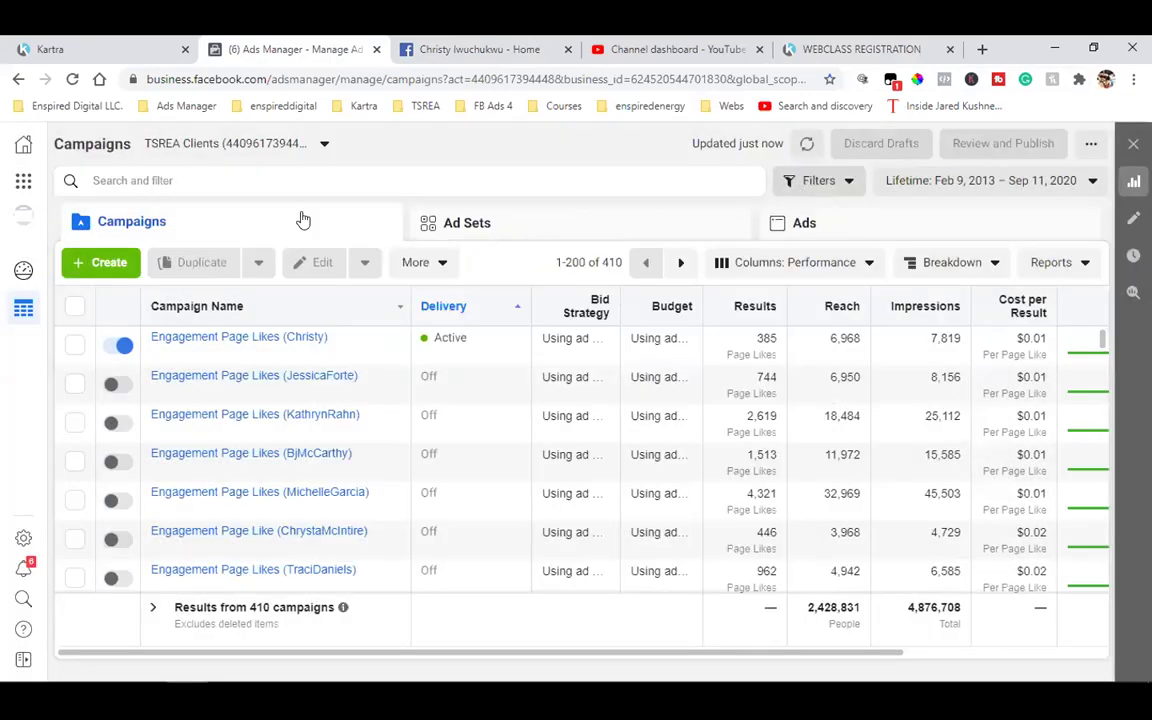
# Open Events Manager for the TSREA Clients pixel and start adding events from a new website
pyautogui.click(24, 181)
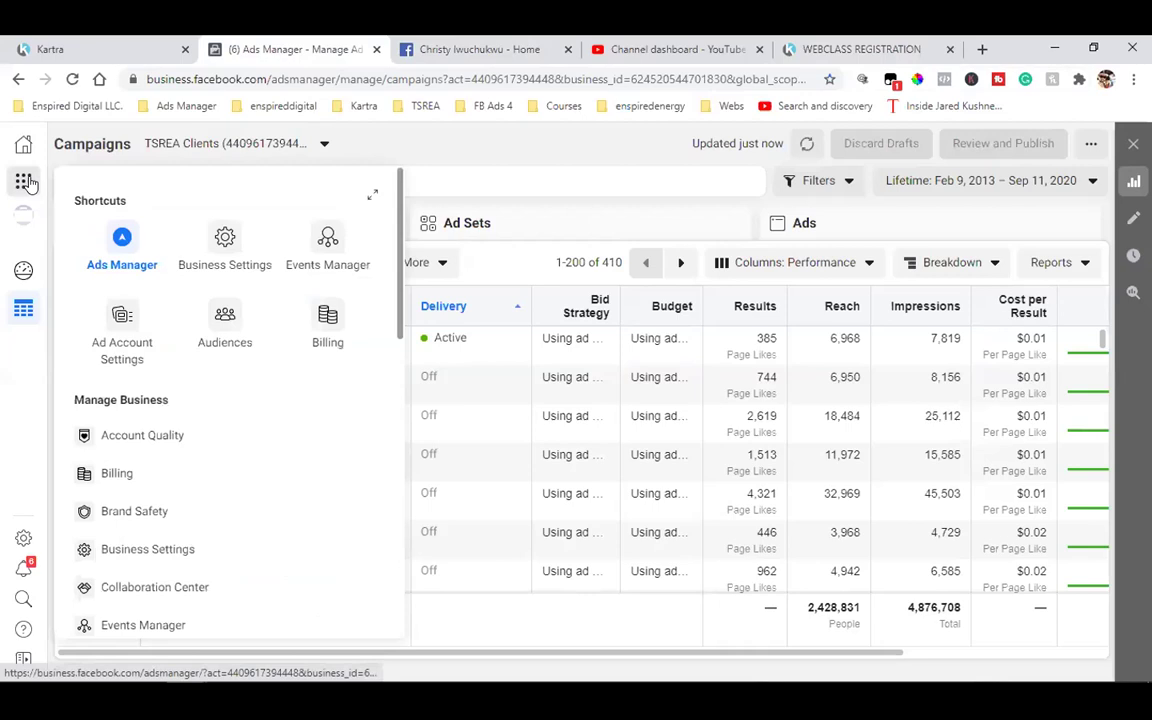
pyautogui.click(327, 240)
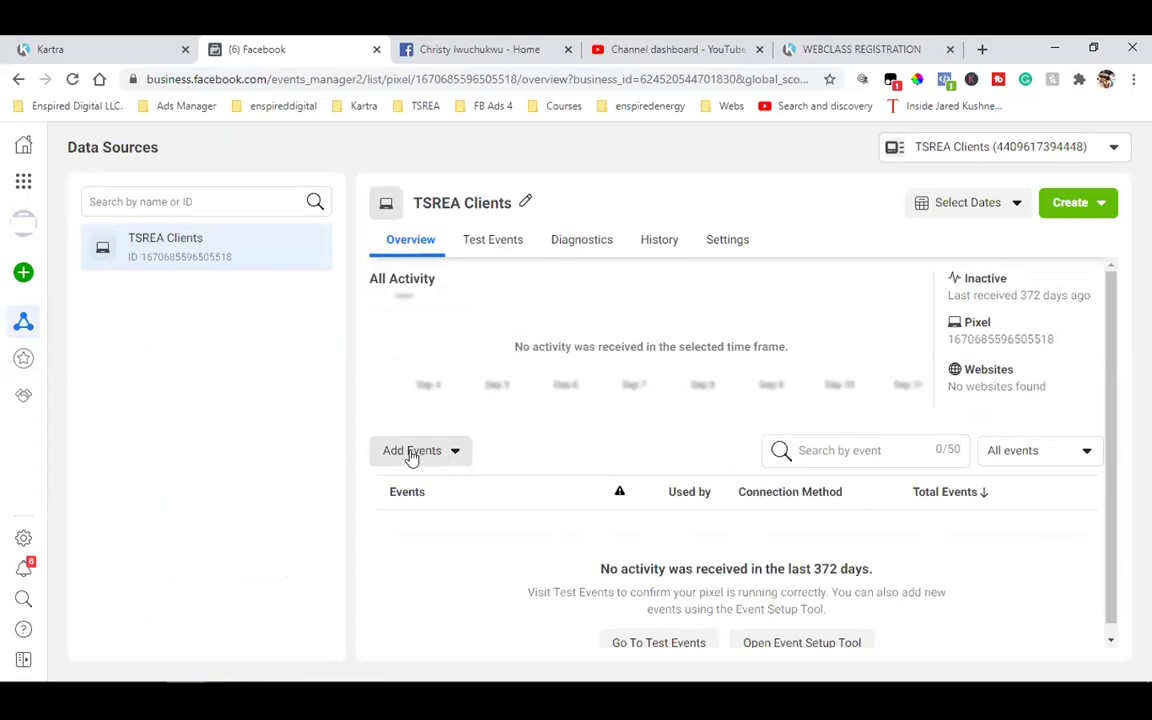
pyautogui.click(411, 451)
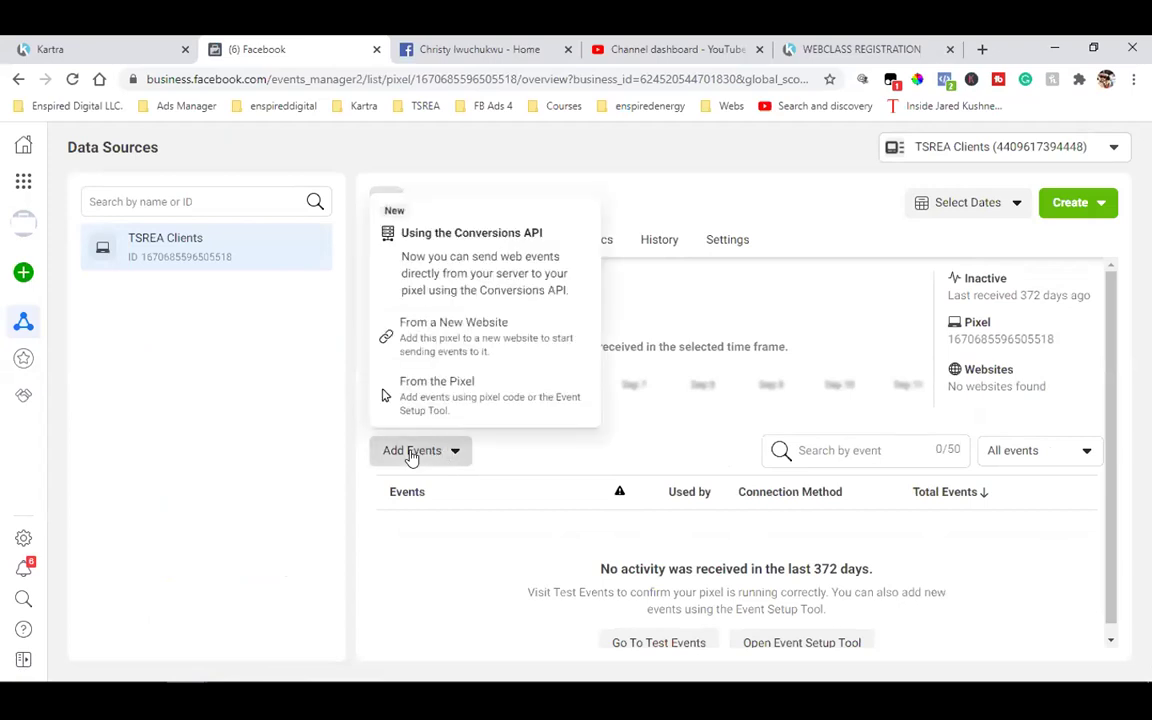
pyautogui.click(452, 333)
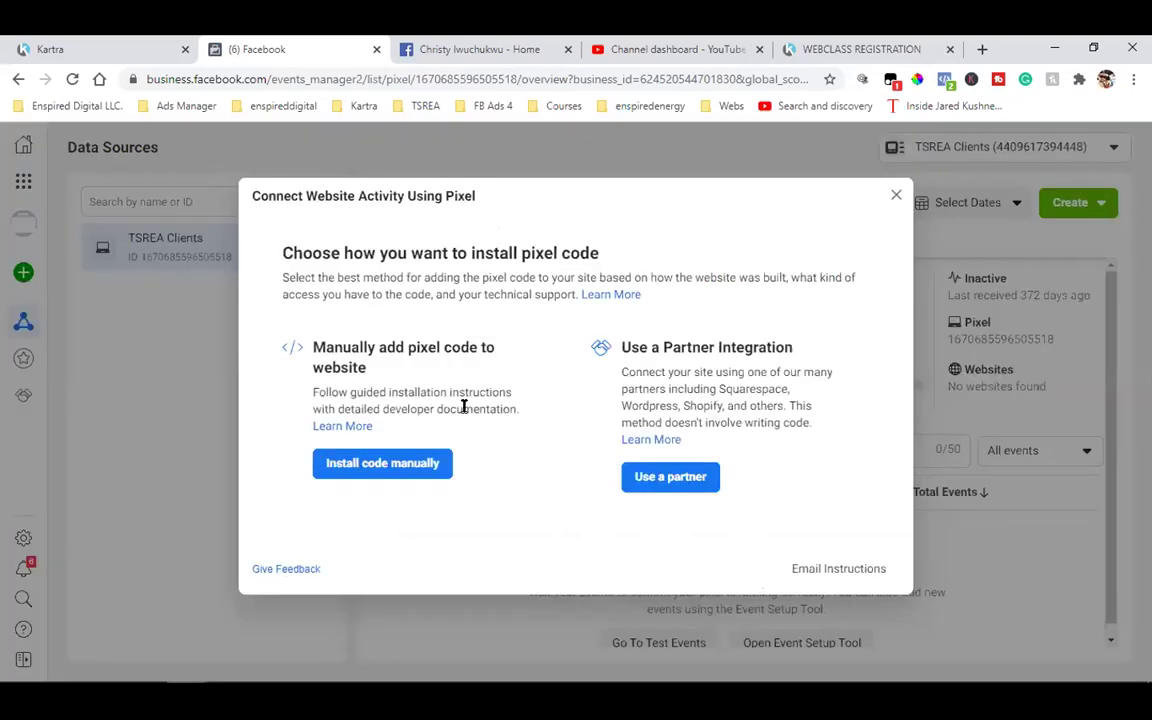
# Choose manual installation of the pixel code and copy the base code
pyautogui.tripleClick(360, 347)
pyautogui.click(360, 341)
pyautogui.click(369, 463)
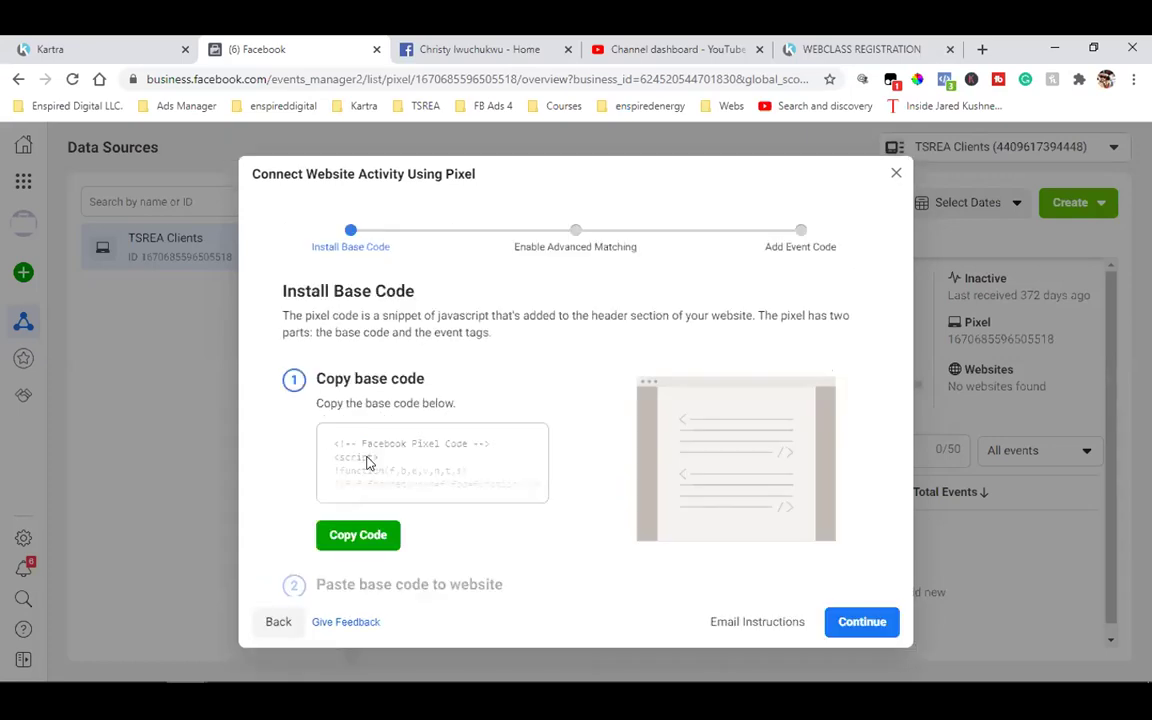
pyautogui.click(372, 537)
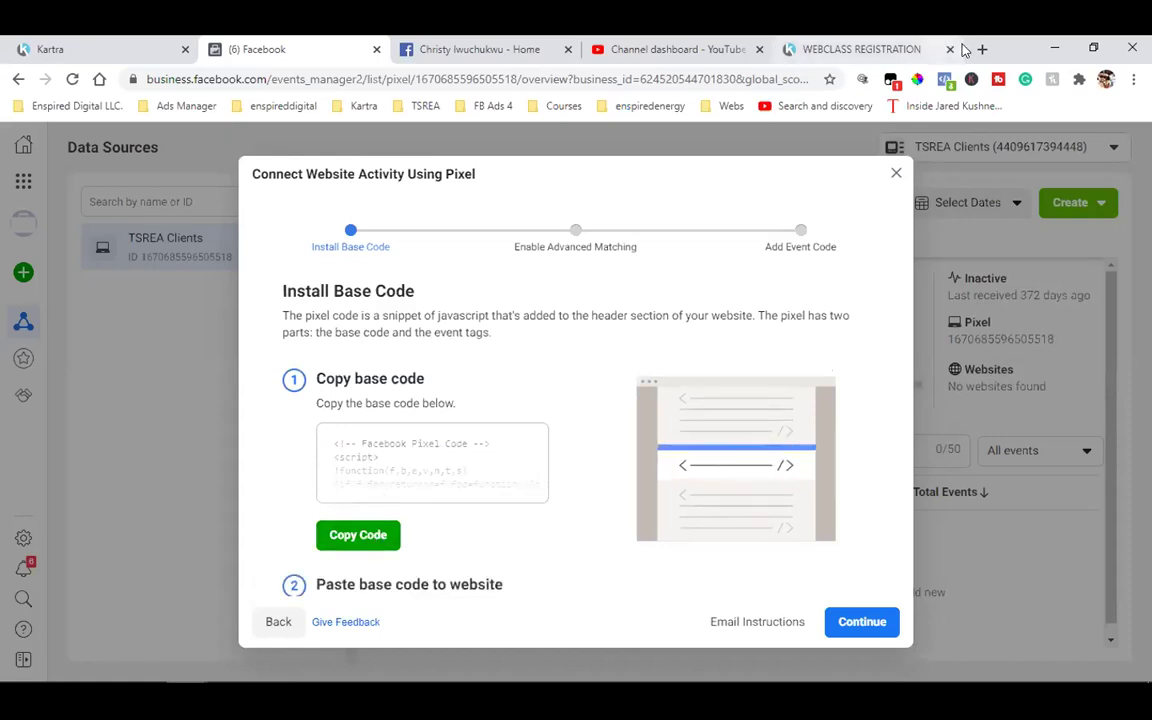
# Open Gmail in a new browser tab and paste the copied pixel base code into the body of a new message
pyautogui.click(980, 49)
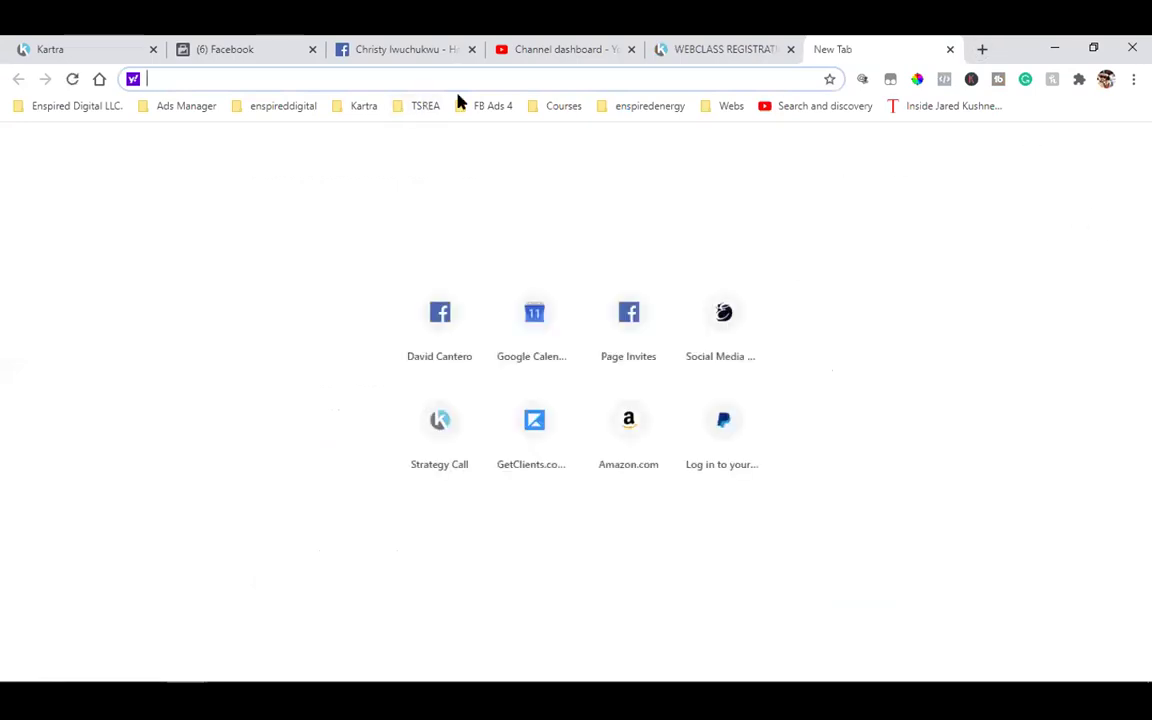
pyautogui.click(101, 78)
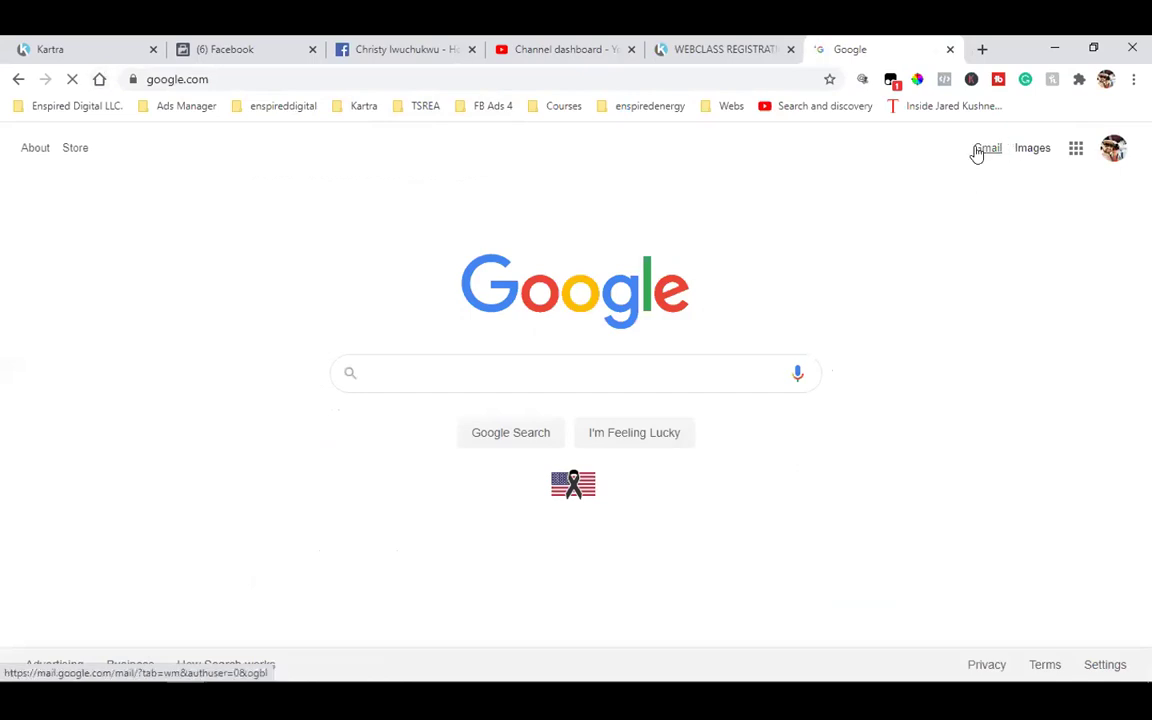
pyautogui.click(977, 150)
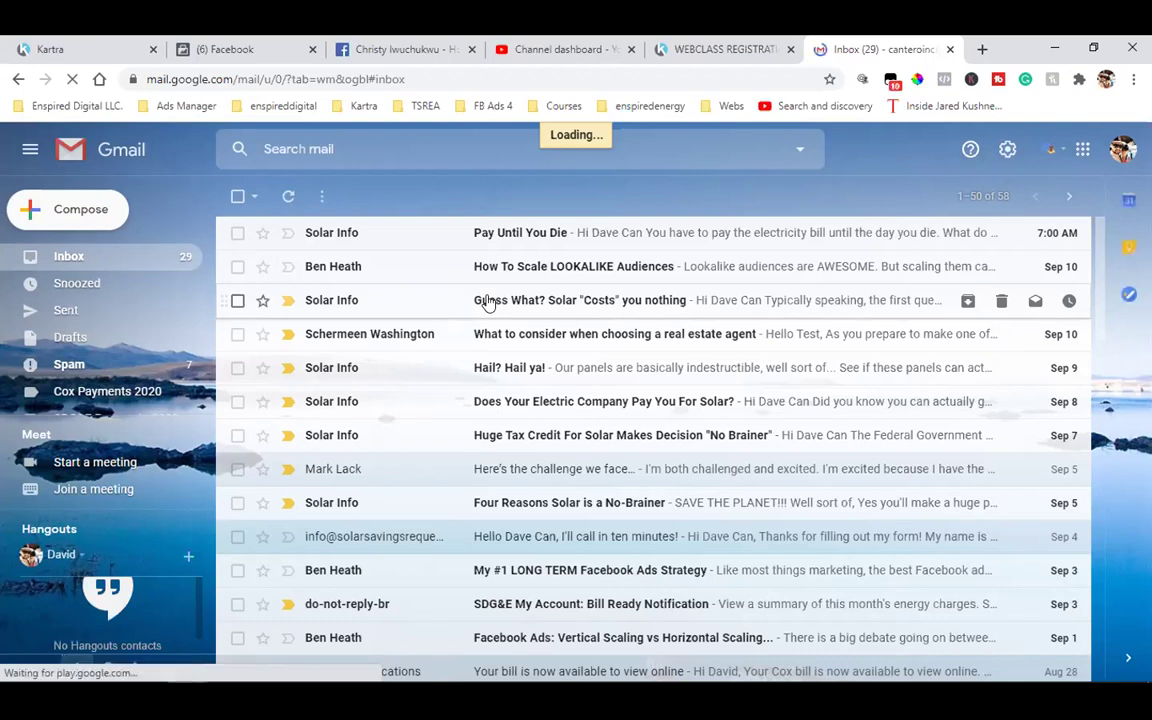
pyautogui.press('c')
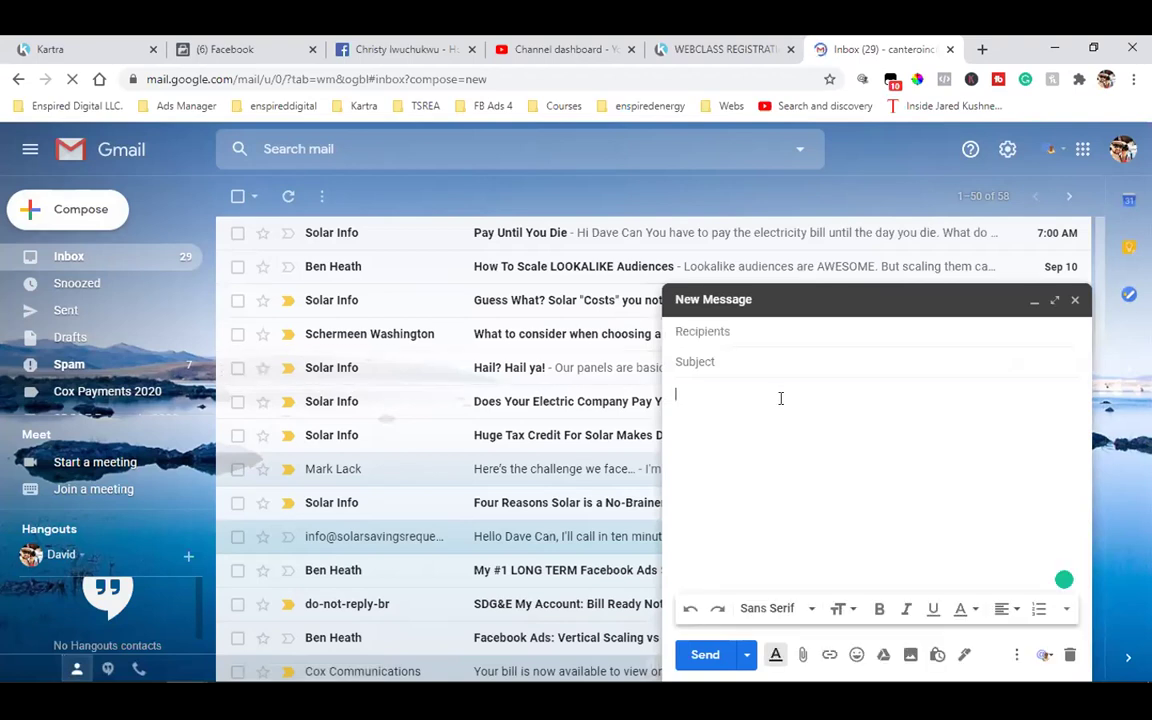
pyautogui.hotkey('ctrl', 'v')
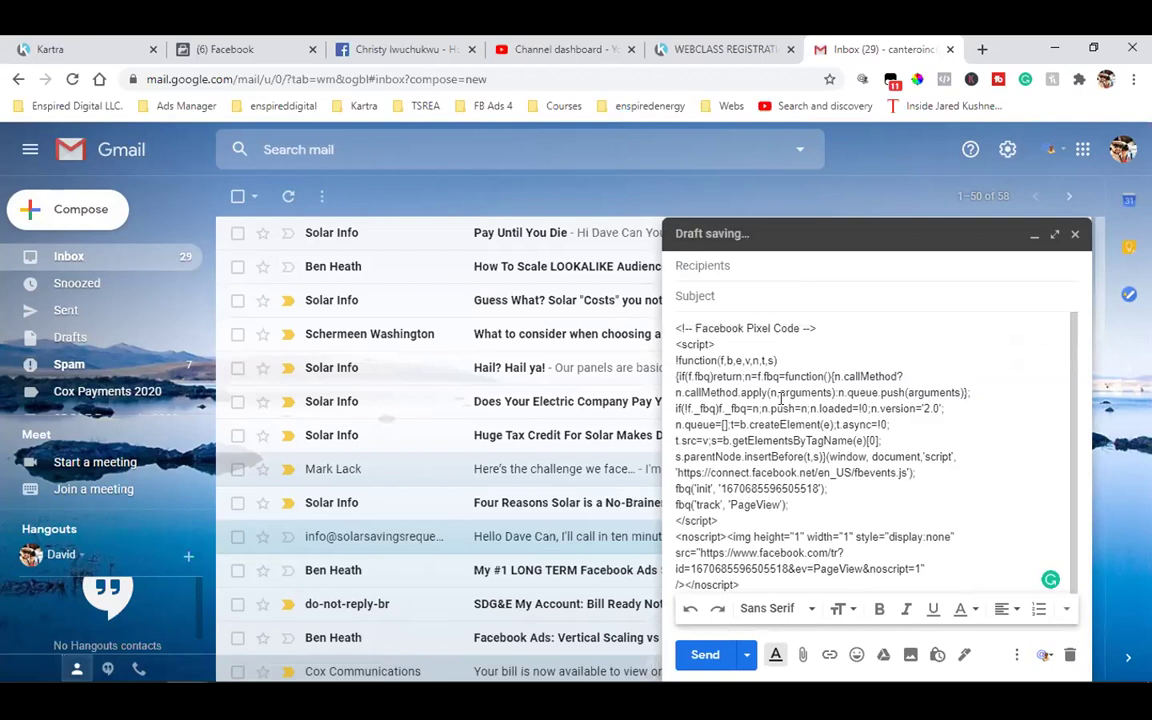
pyautogui.scroll(1, 781, 399)
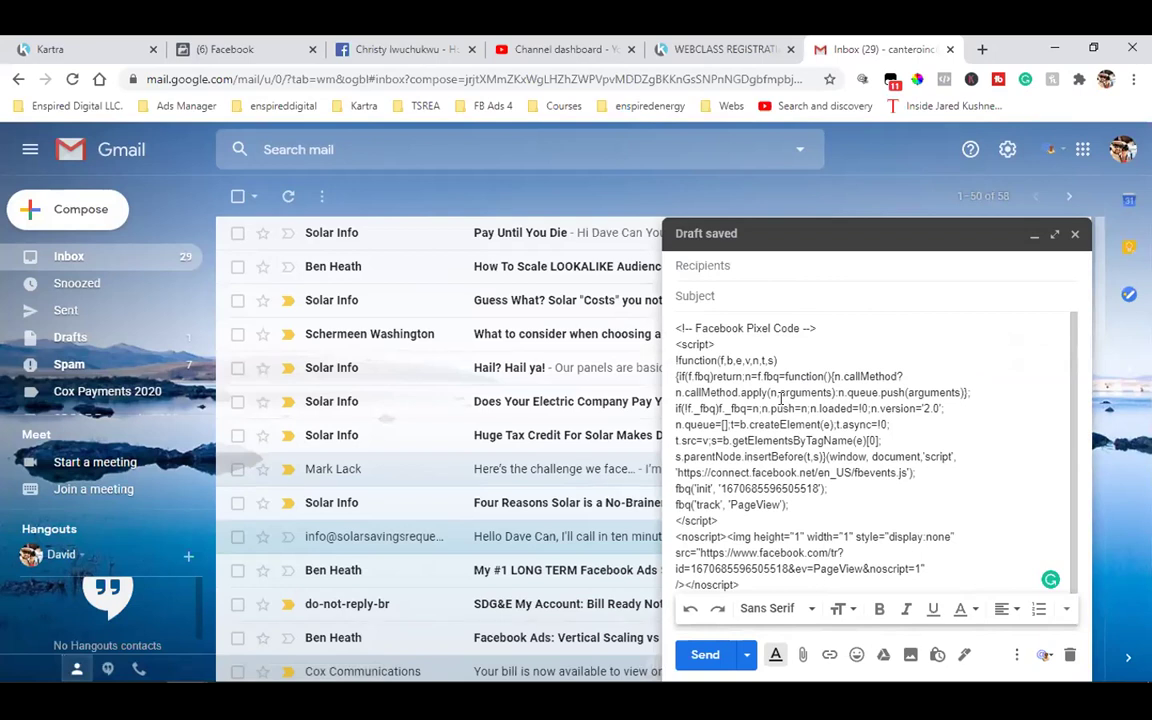
pyautogui.scroll(-1, 781, 399)
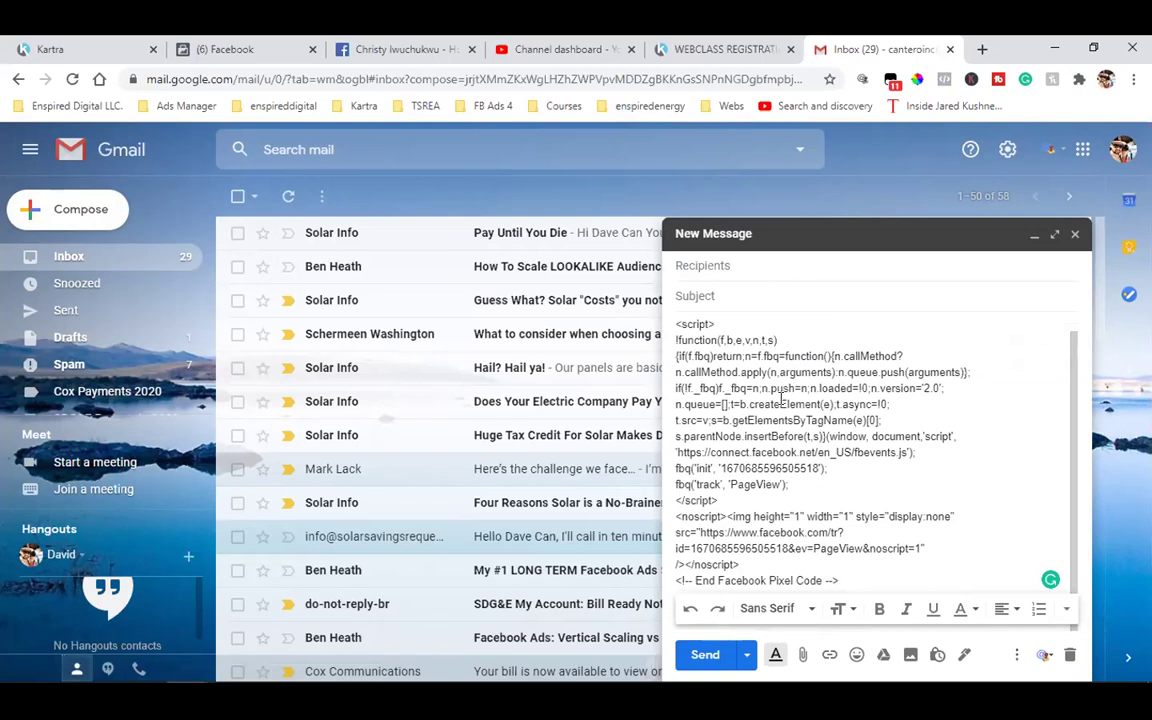
# Give the draft the subject "My Facebook Pixel" and look over the pasted pixel code in its body
pyautogui.click(750, 266)
pyautogui.click(764, 296)
pyautogui.write('My Faecboo')
pyautogui.press('BackSpace')
pyautogui.press('BackSpace')
pyautogui.press('BackSpace')
pyautogui.press('BackSpace')
pyautogui.press('BackSpace')
pyautogui.write('cebook Pixel')
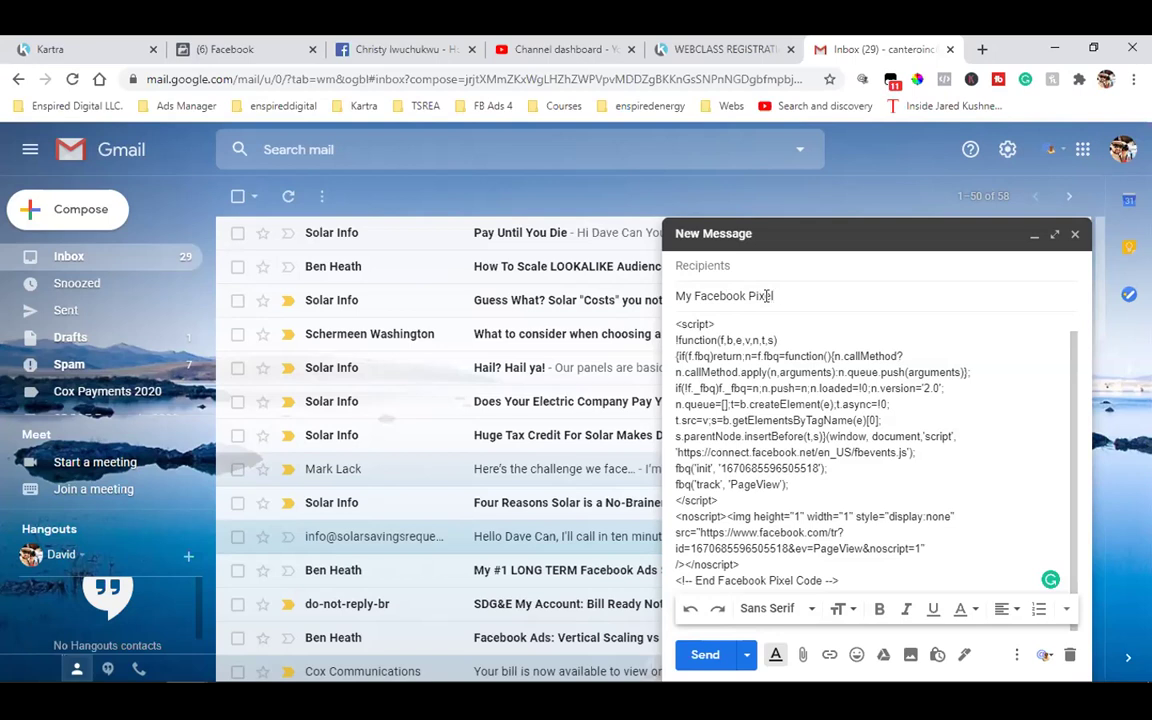
pyautogui.scroll(1, 742, 497)
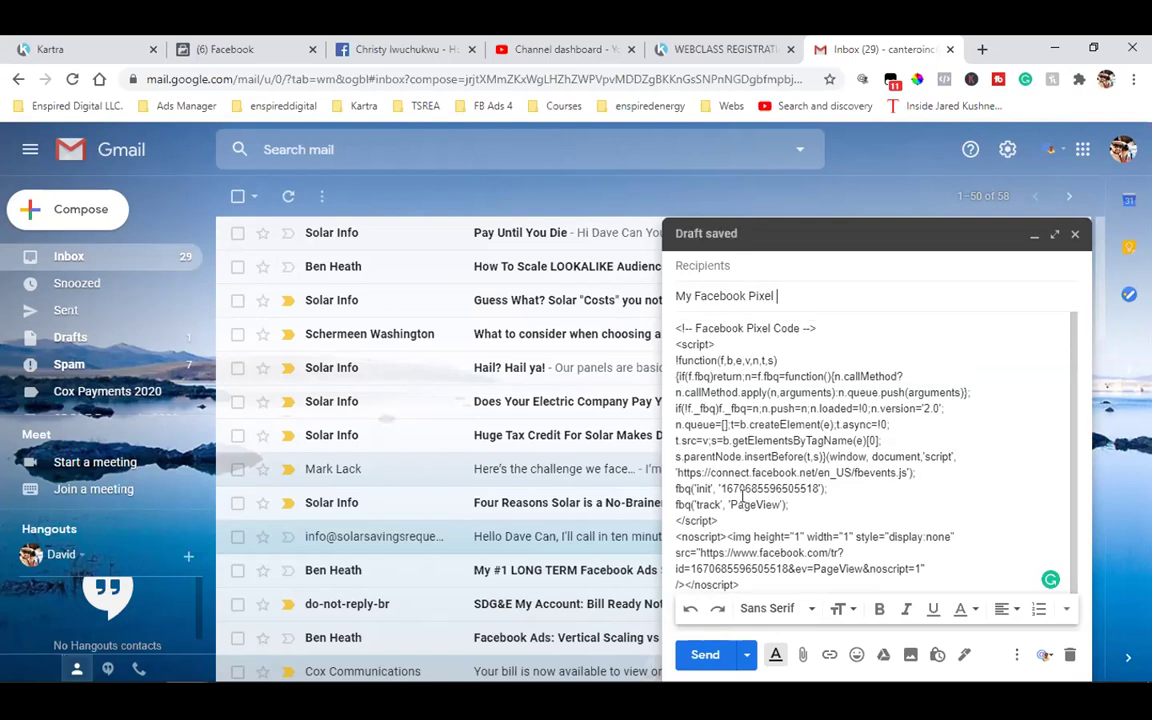
pyautogui.scroll(-1, 742, 497)
pyautogui.scroll(1, 742, 497)
pyautogui.scroll(-1, 742, 497)
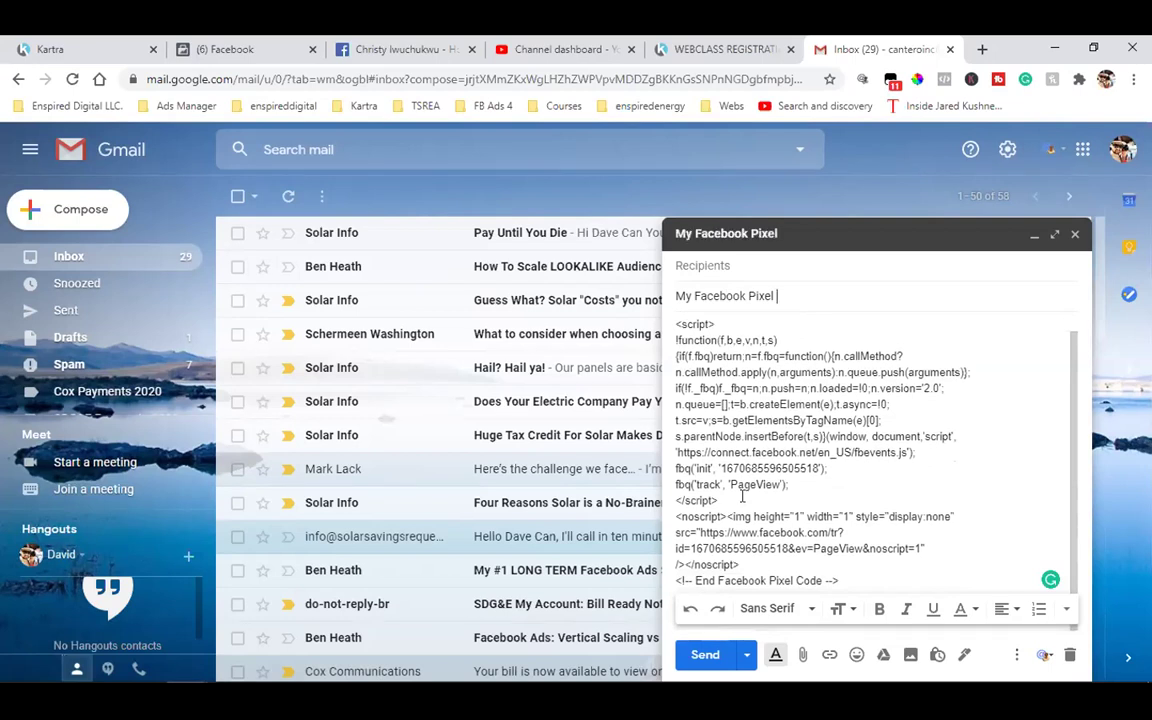
pyautogui.click(887, 477)
pyautogui.scroll(1, 887, 477)
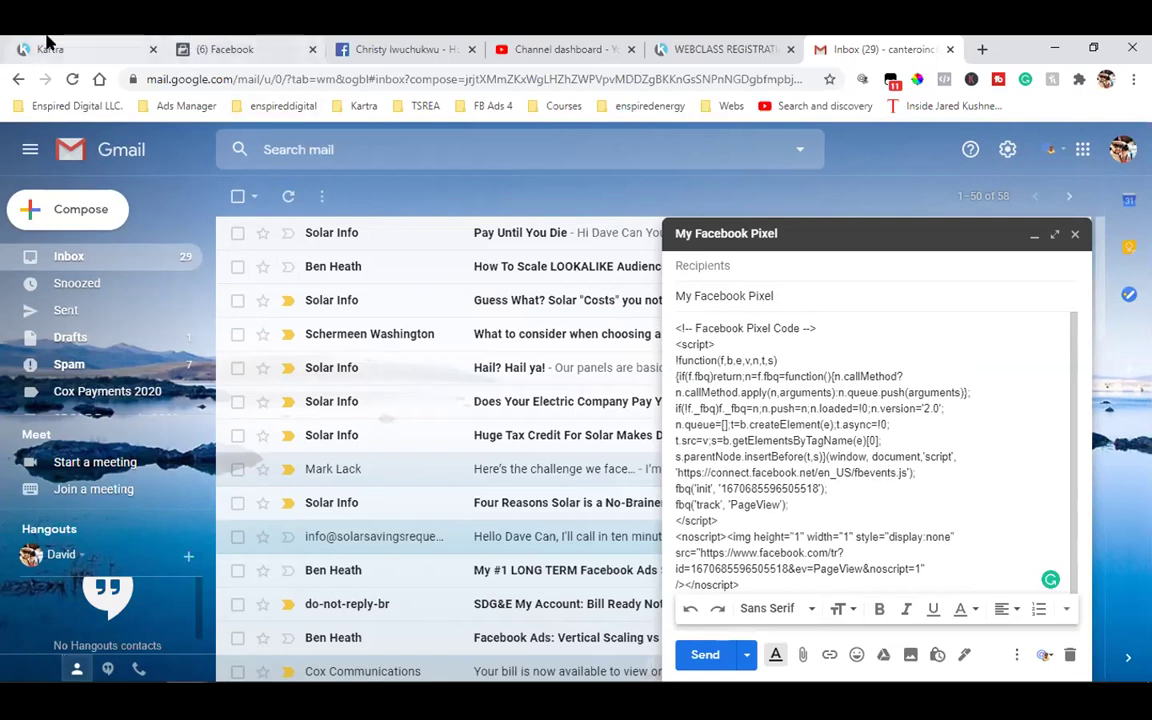
# Switch to Kartra and open the "FB Ads 4 Replay In Progress" page for editing in the page builder
pyautogui.click(218, 44)
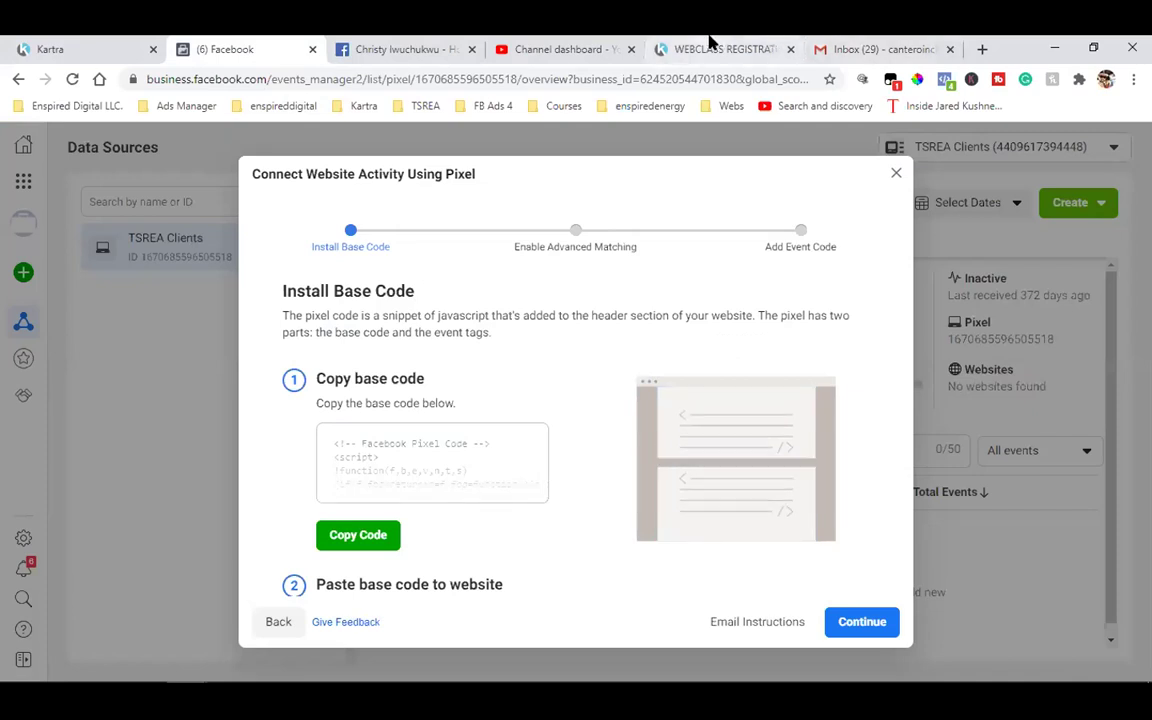
pyautogui.click(712, 44)
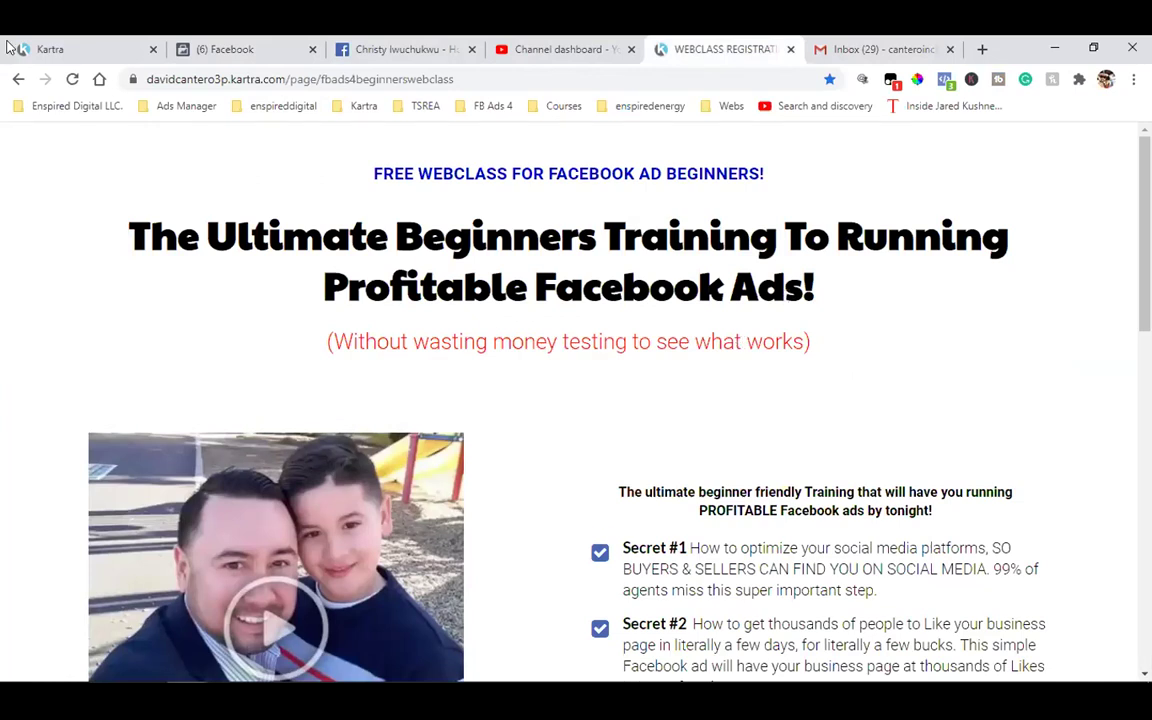
pyautogui.click(21, 45)
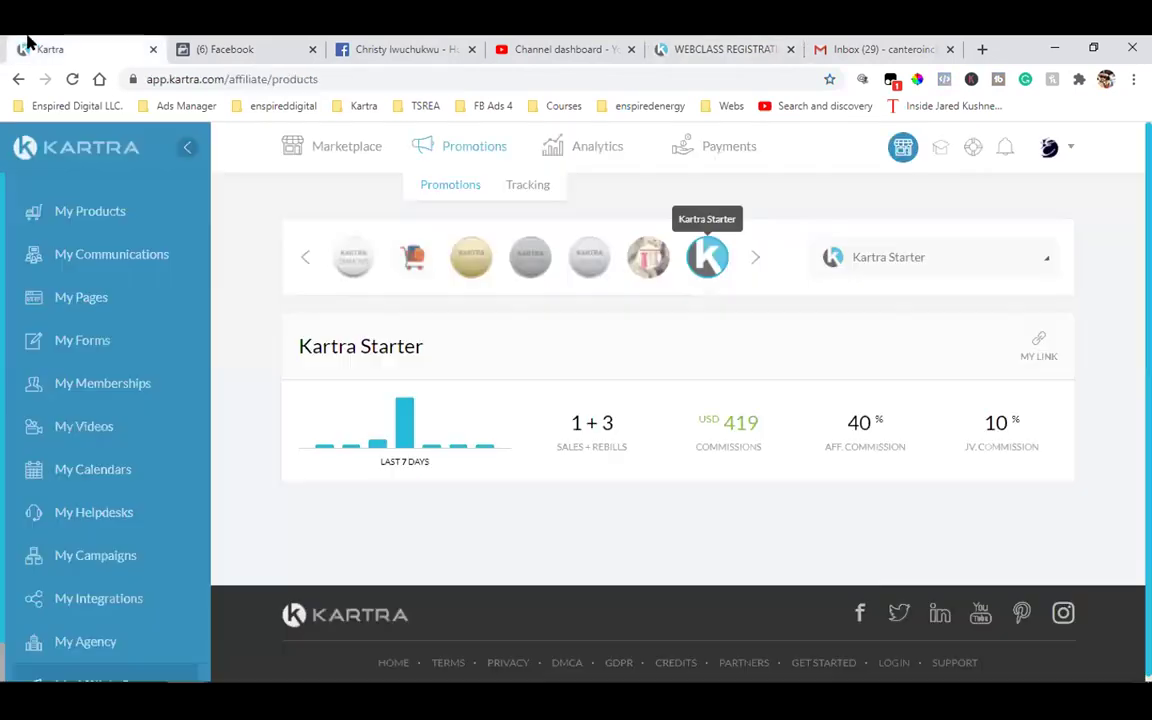
pyautogui.click(125, 319)
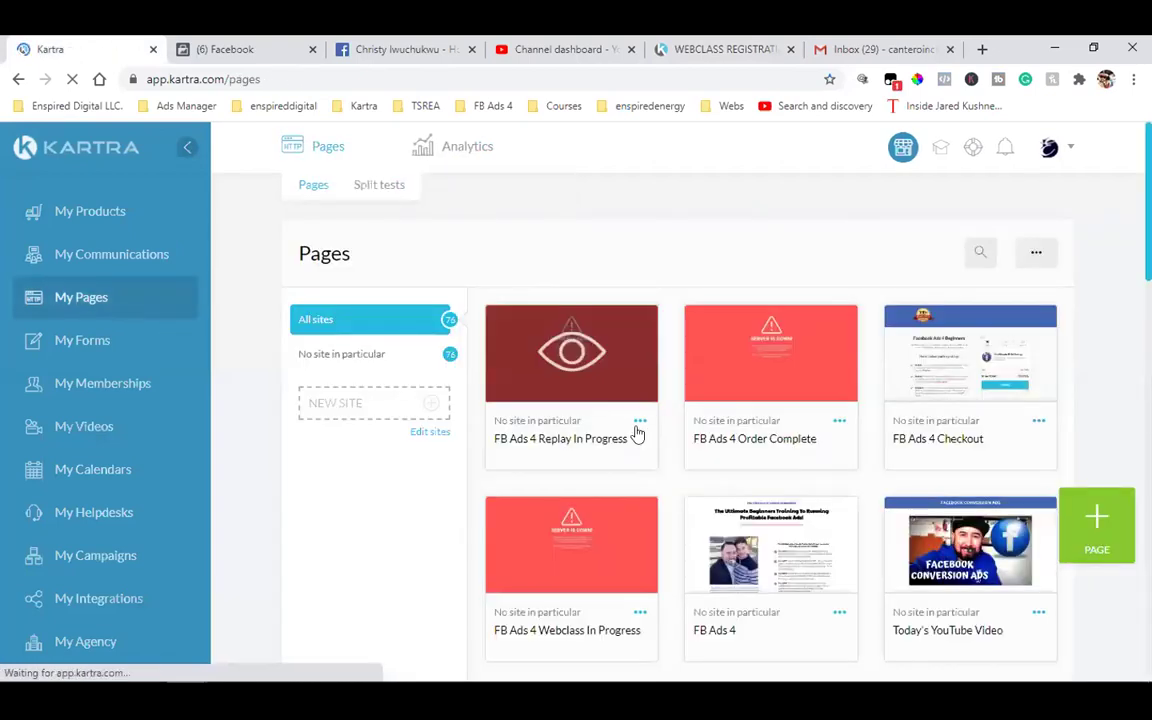
pyautogui.click(638, 423)
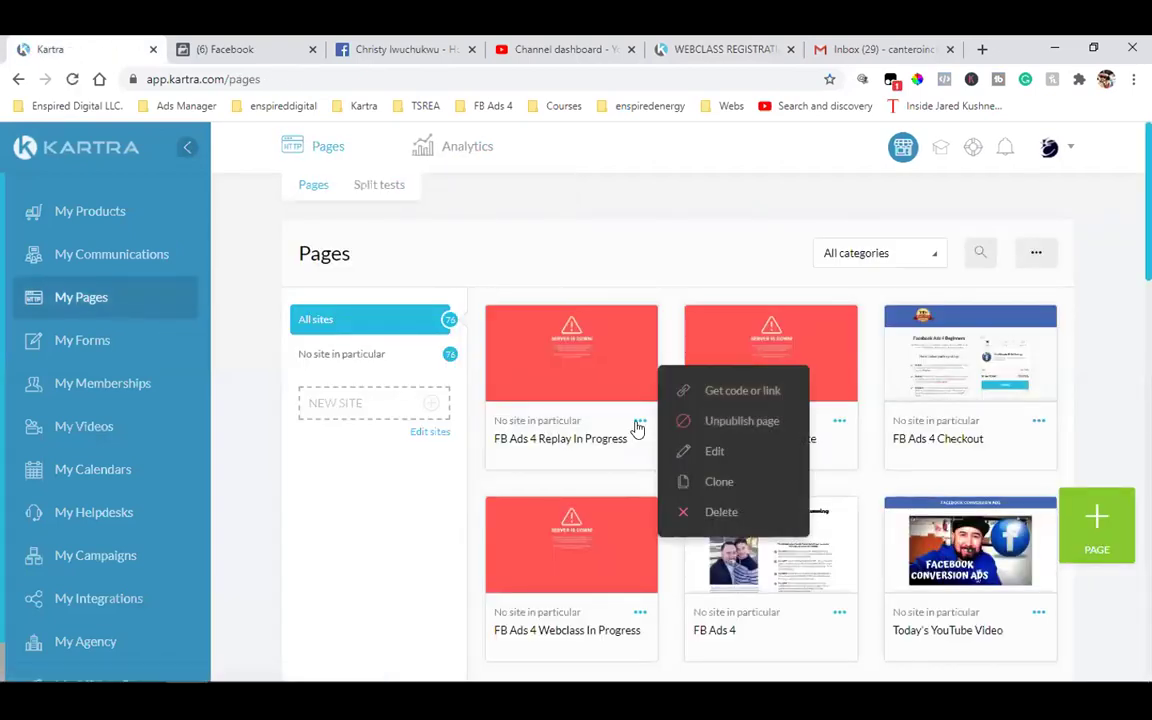
pyautogui.click(712, 454)
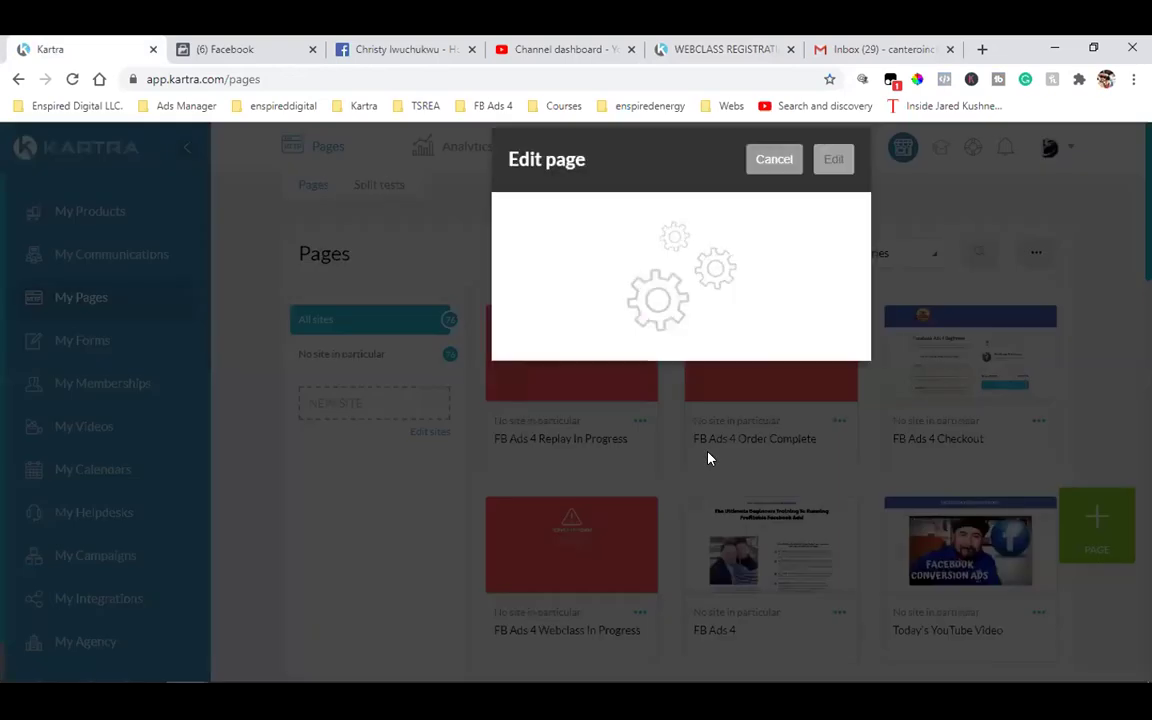
pyautogui.click(831, 187)
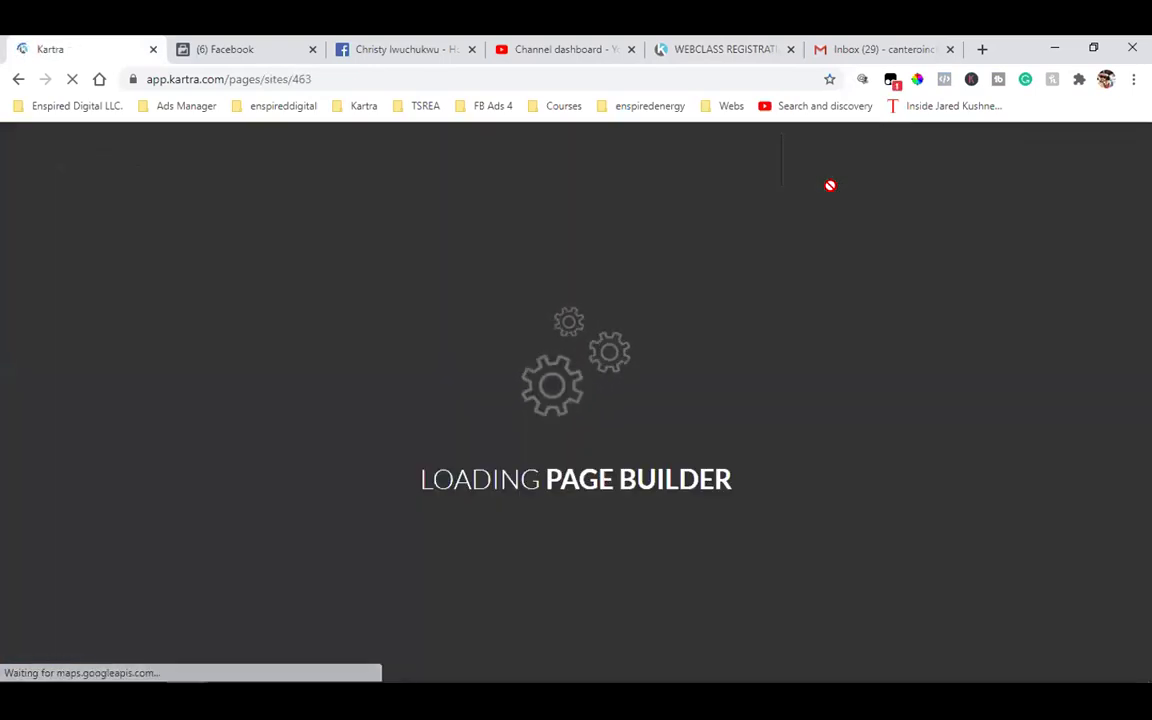
# Copy the pixel base code again in Events Manager, and back in Kartra close the YouTube and Gmail browser tabs
pyautogui.click(201, 42)
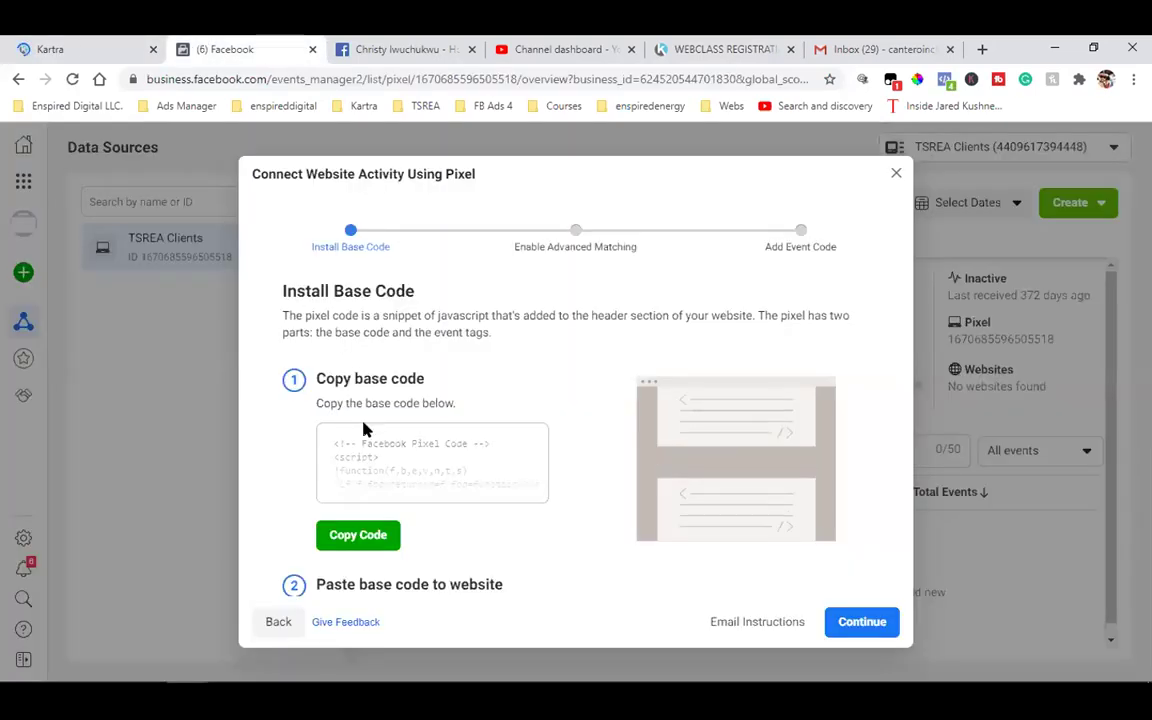
pyautogui.click(360, 537)
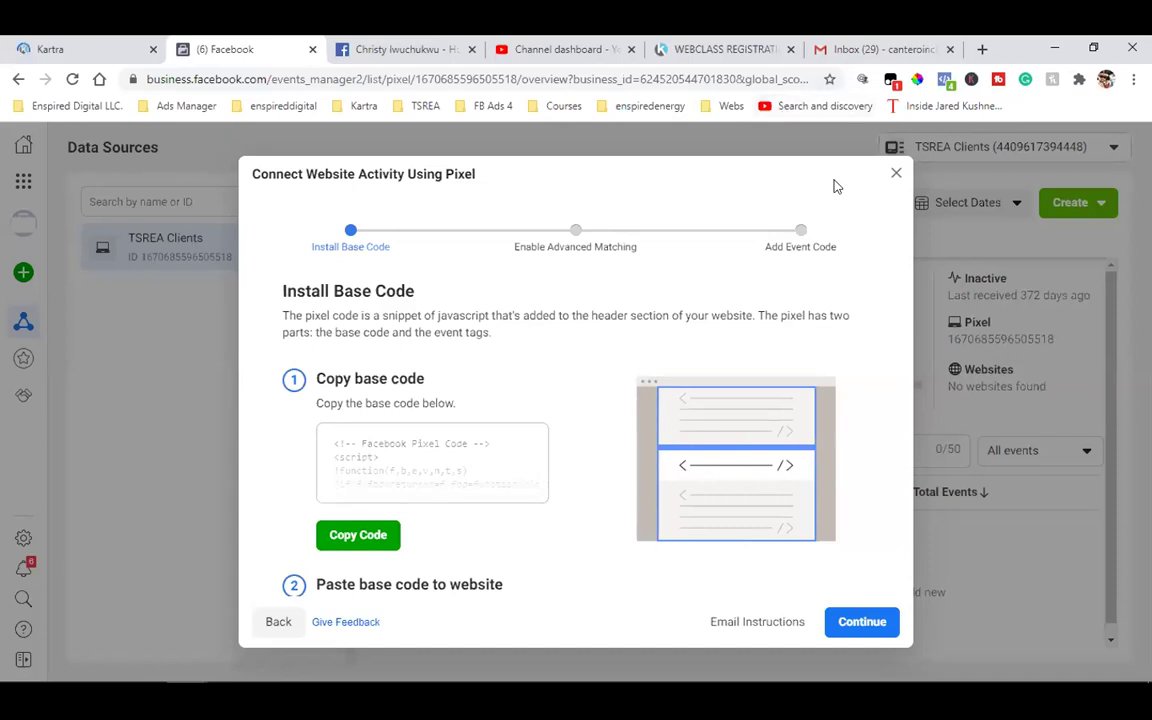
pyautogui.click(99, 44)
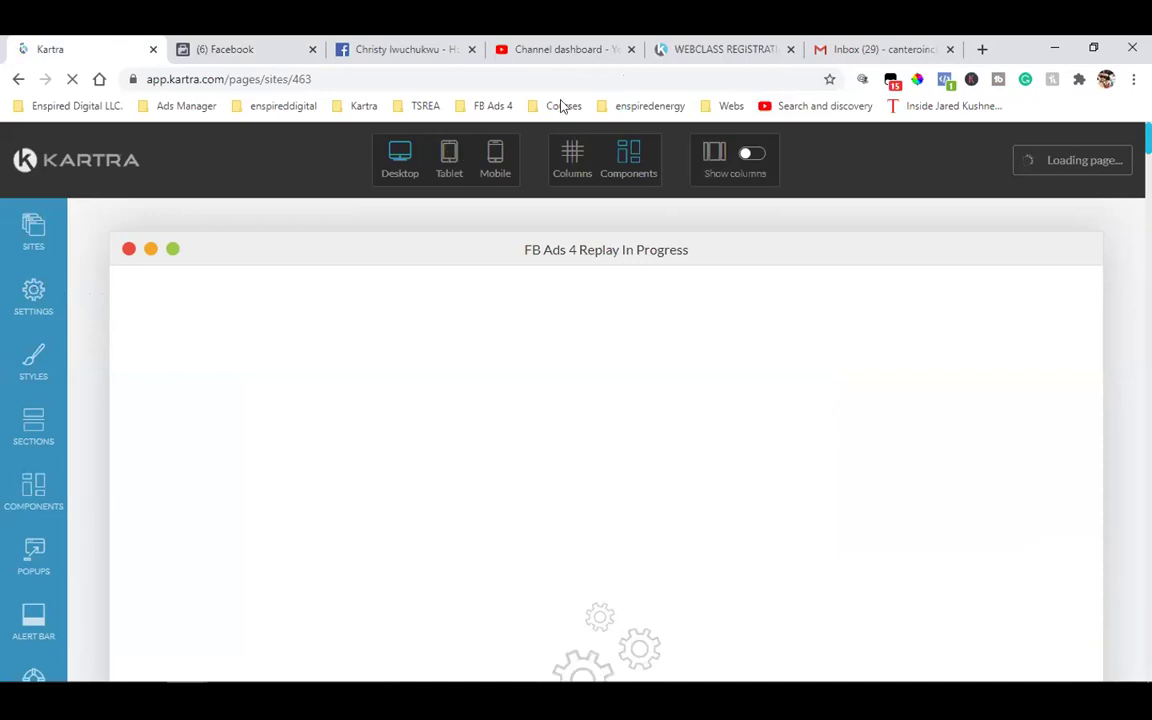
pyautogui.click(630, 50)
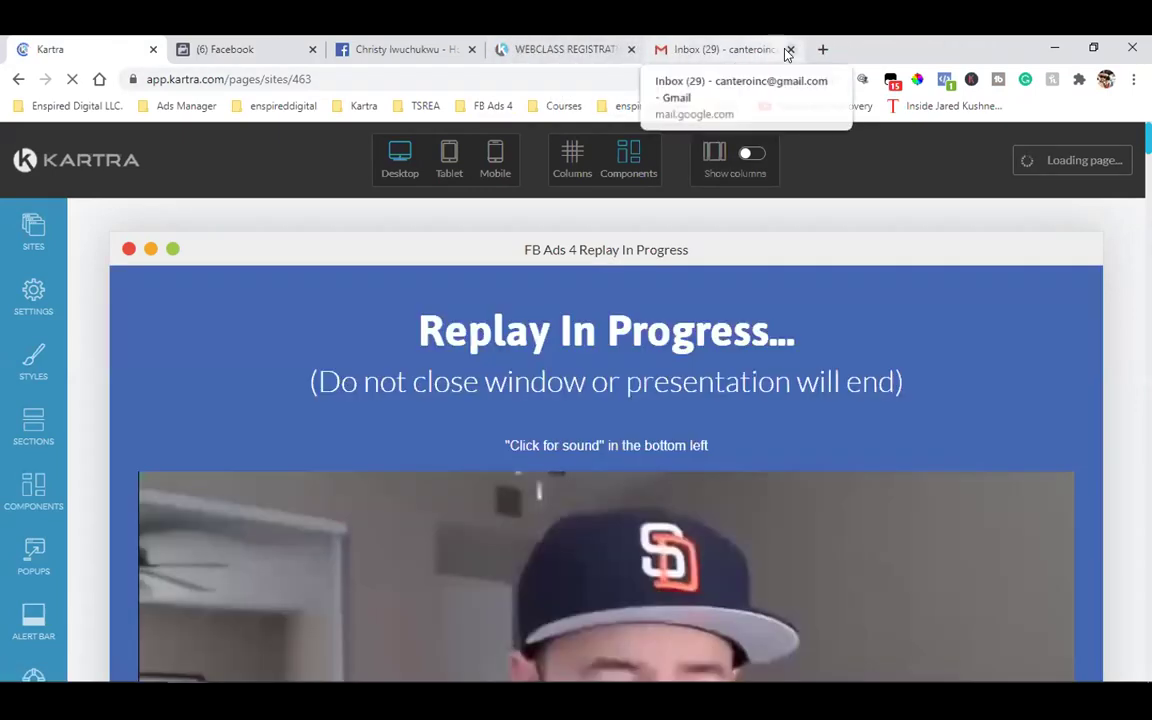
pyautogui.click(789, 50)
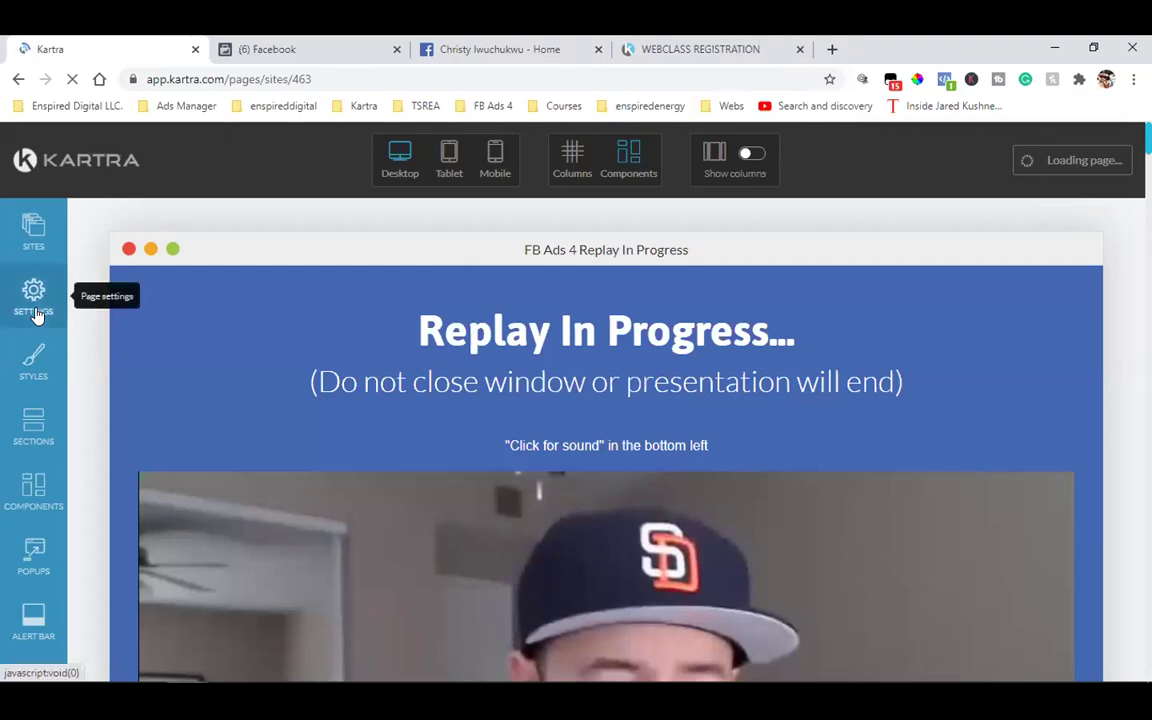
# Open the page's tracking code settings and go into the embedded Facebook ads tracking code
pyautogui.click(35, 313)
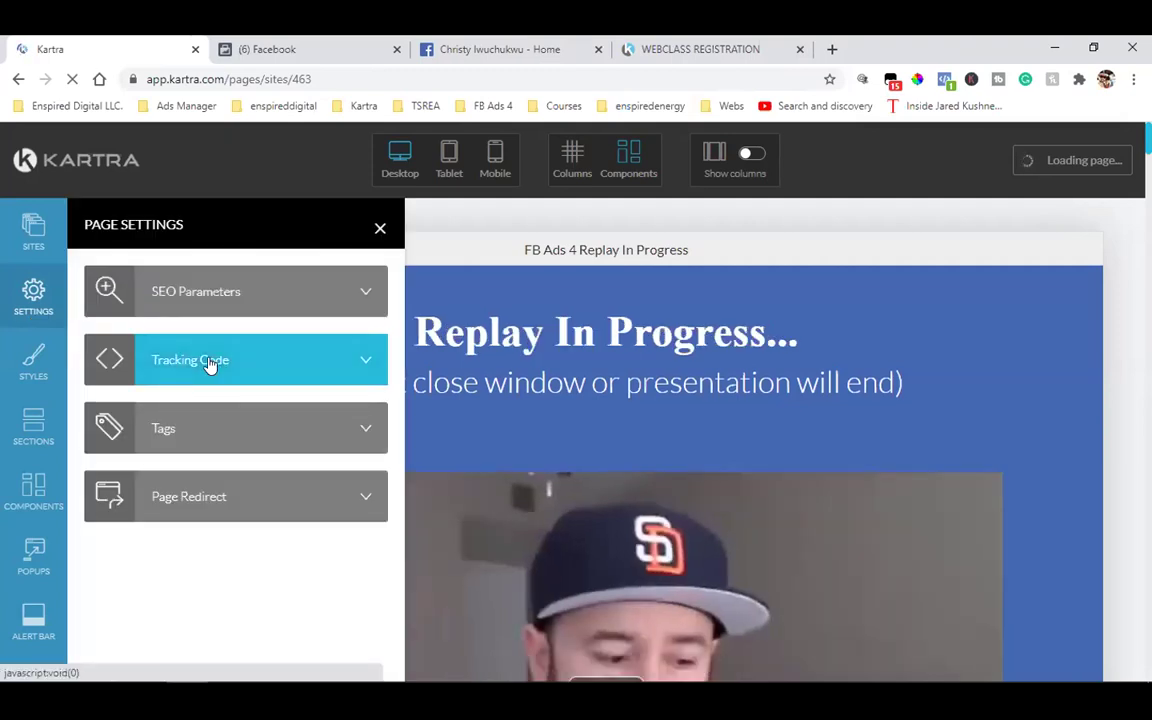
pyautogui.click(295, 393)
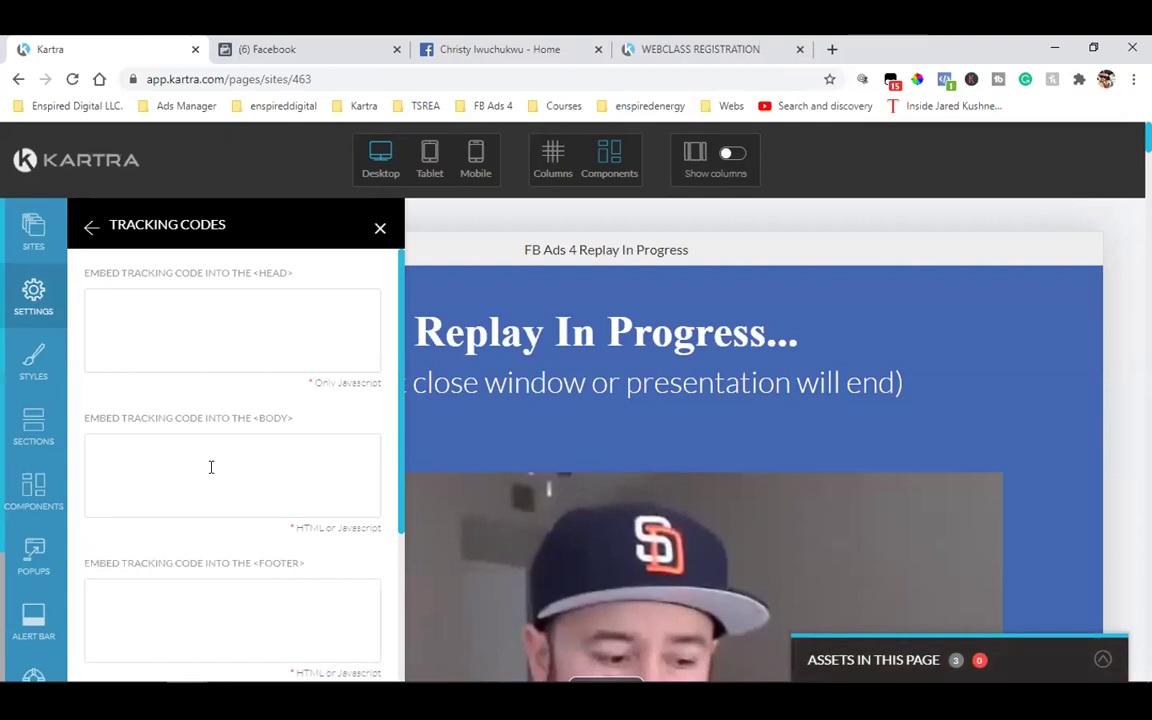
pyautogui.scroll(-1, 211, 477)
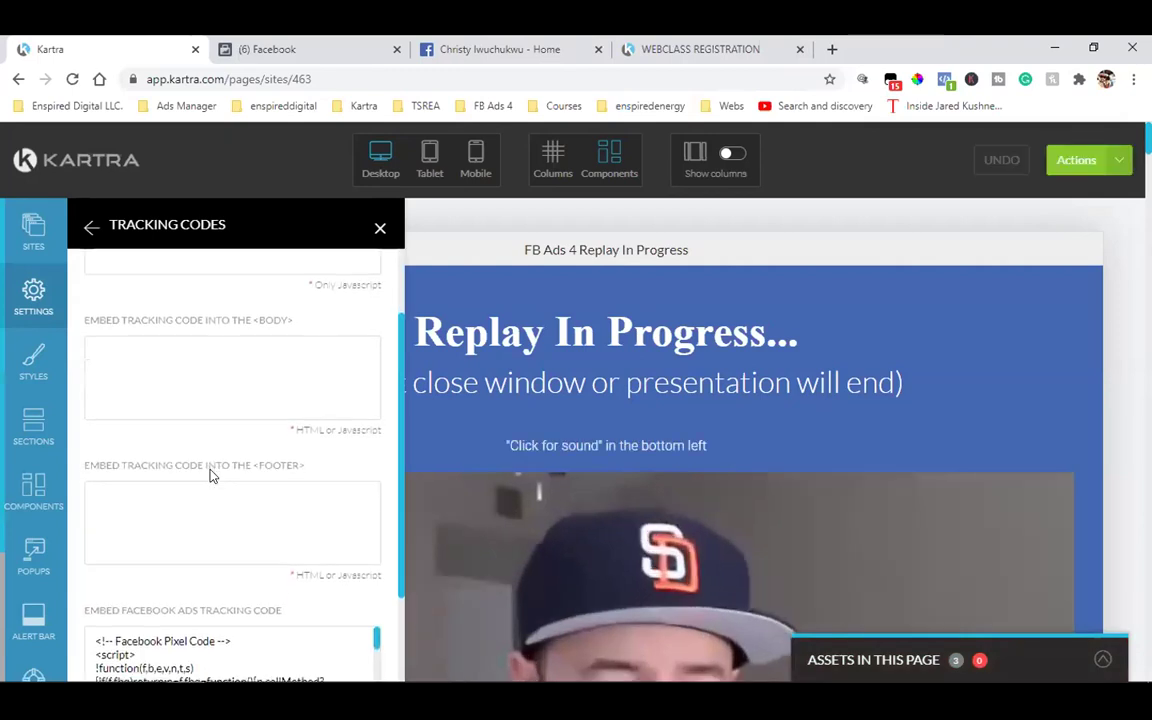
pyautogui.scroll(-1, 211, 476)
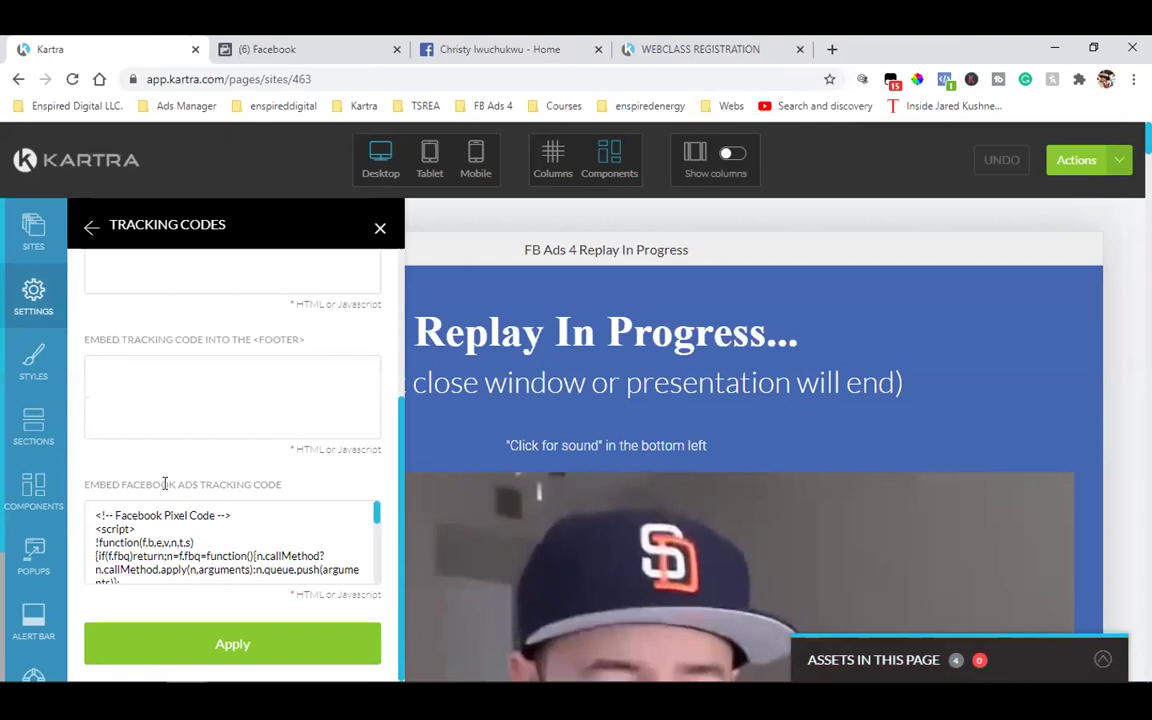
pyautogui.doubleClick(150, 485)
pyautogui.tripleClick(190, 486)
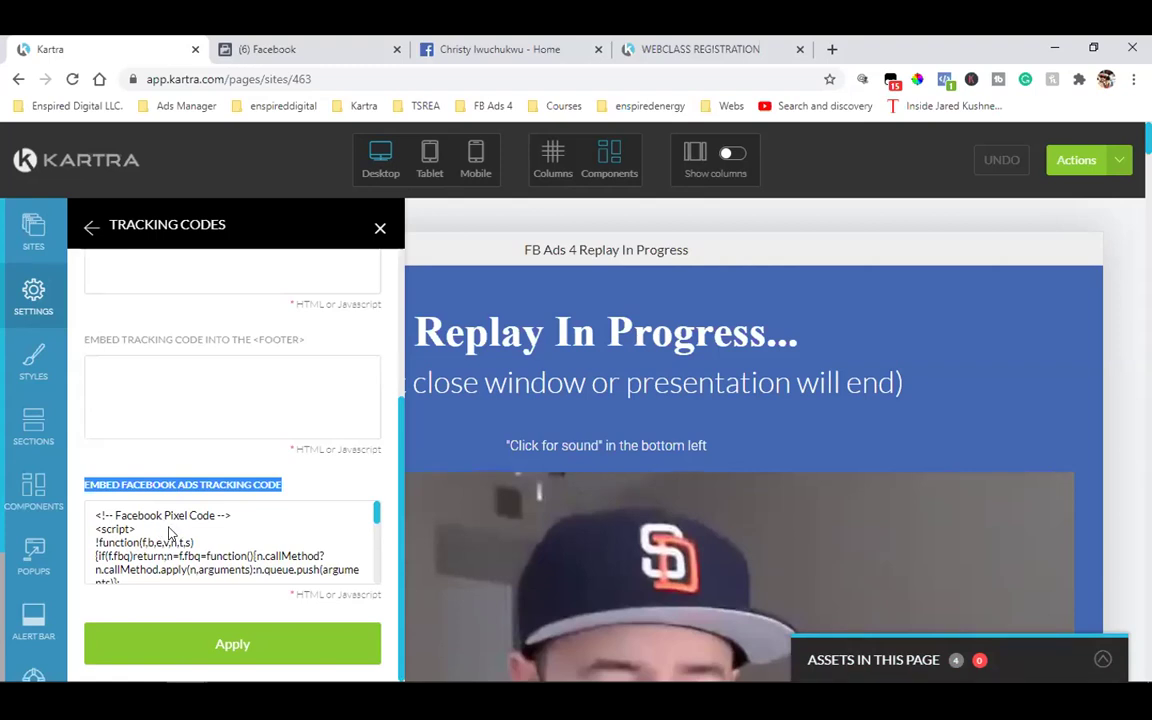
pyautogui.click(170, 528)
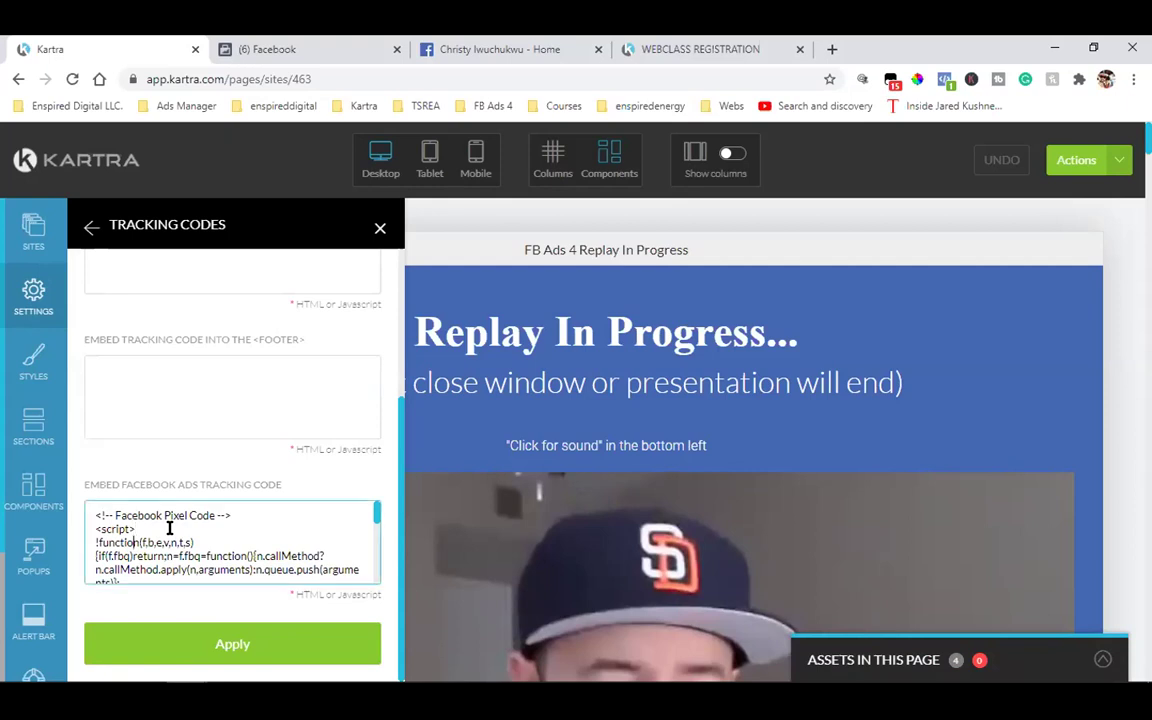
# Examine the embedded Facebook pixel code from its end back to its beginning
pyautogui.hotkey('ctrl', 'End')
pyautogui.press('Up')
pyautogui.press('Up')
pyautogui.press('Up')
pyautogui.press('Up')
pyautogui.press('Up')
pyautogui.press('Up')
pyautogui.press('Up')
pyautogui.press('Up')
pyautogui.press('Up')
pyautogui.press('Up')
pyautogui.press('Up')
pyautogui.press('Up')
pyautogui.press('Up')
pyautogui.press('Up')
pyautogui.press('Up')
pyautogui.press('Up')
pyautogui.press('Up')
pyautogui.press('Up')
pyautogui.press('Up')
pyautogui.press('Up')
pyautogui.press('Up')
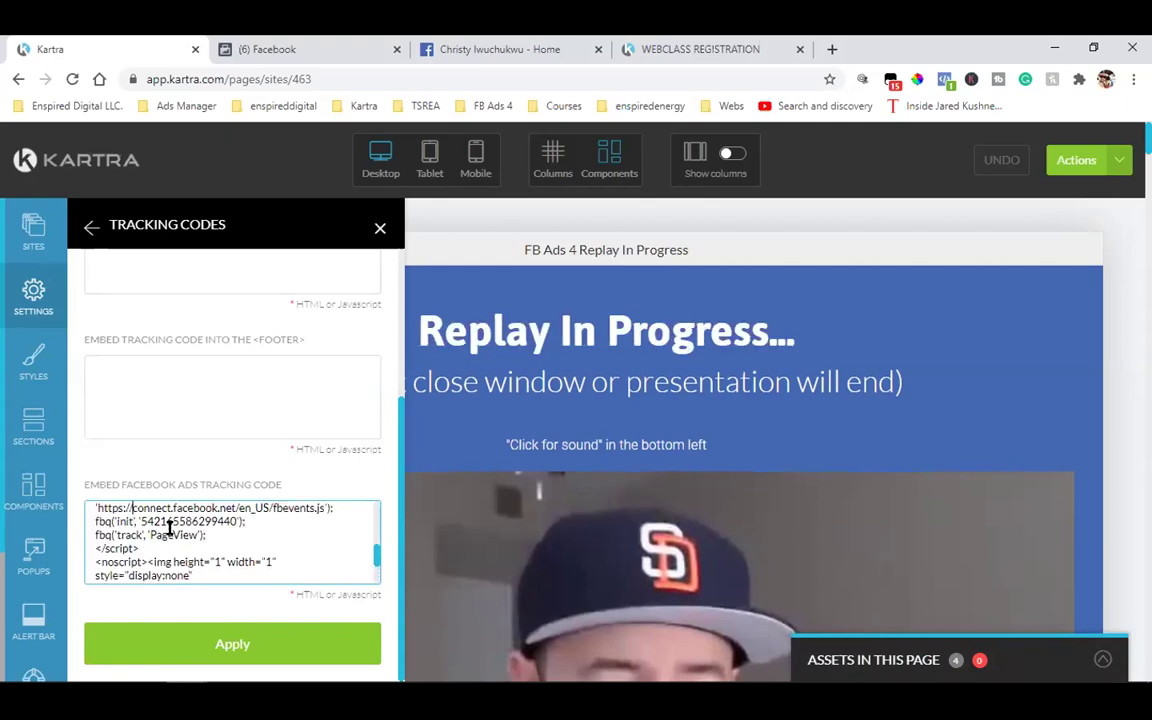
pyautogui.press('Up')
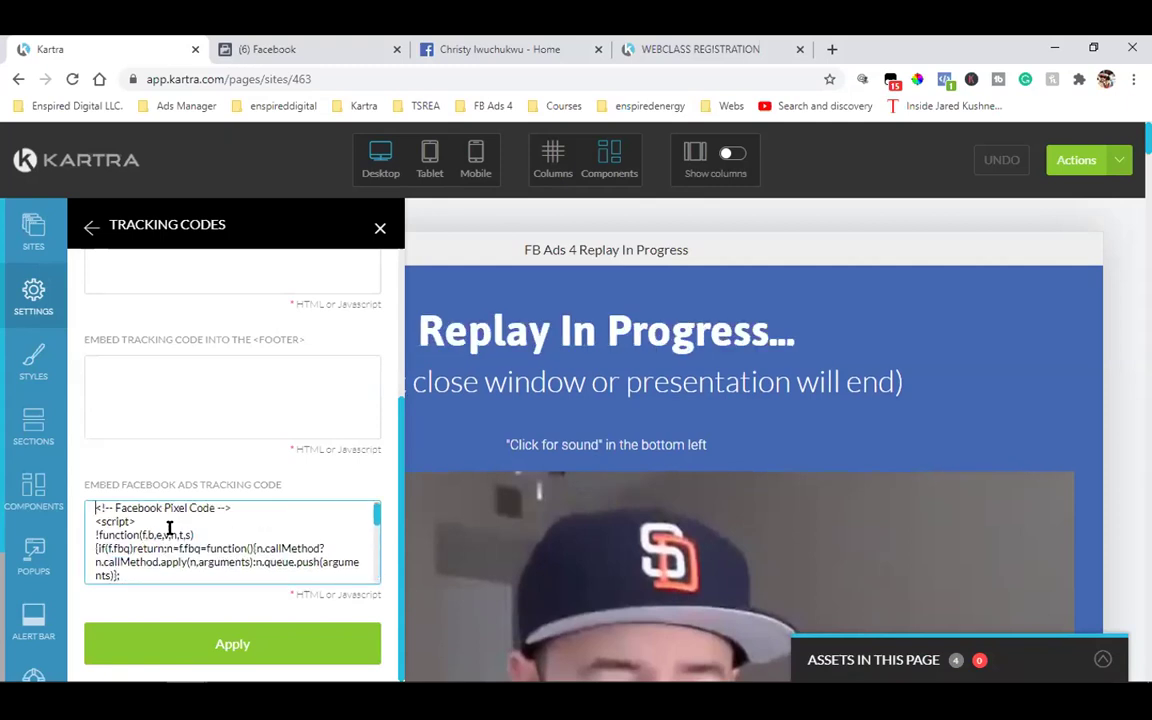
pyautogui.press('Down')
pyautogui.press('Down')
pyautogui.press('Down')
pyautogui.press('Down')
pyautogui.press('Down')
pyautogui.press('Down')
pyautogui.press('Down')
# Look over the webclass registration page down to its training countdown, and return to the Kartra tracking codes
pyautogui.click(652, 48)
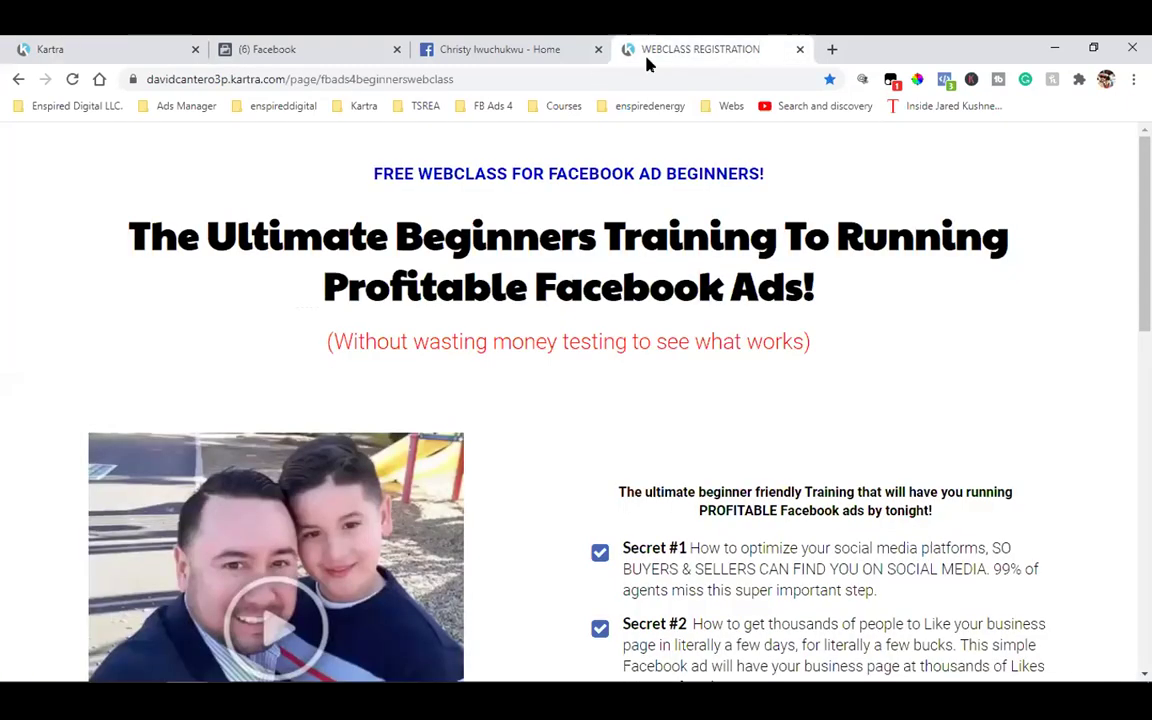
pyautogui.scroll(-2, 638, 455)
pyautogui.scroll(-7, 638, 455)
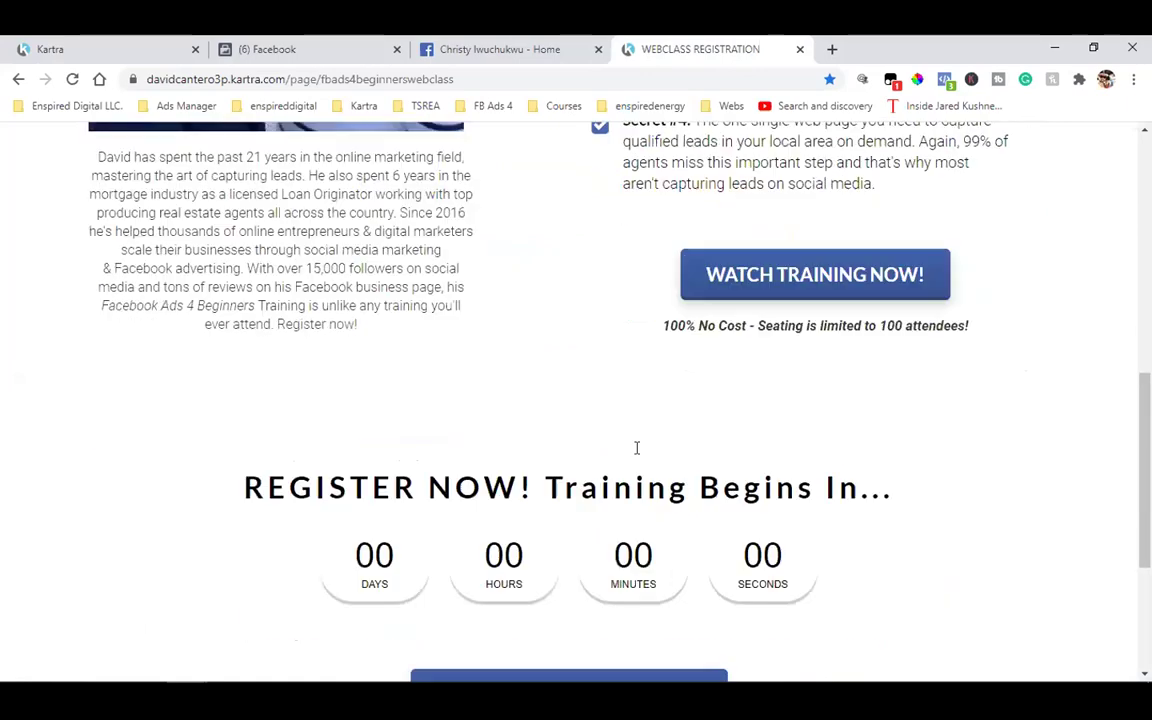
pyautogui.click(637, 447)
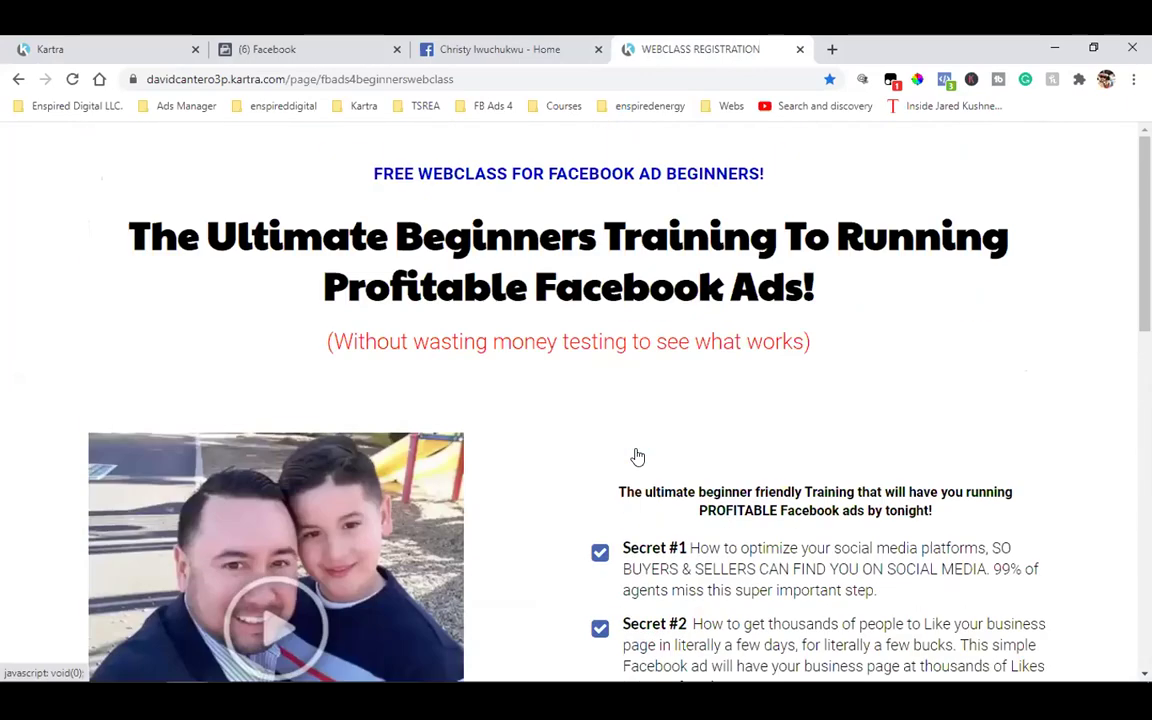
pyautogui.click(108, 44)
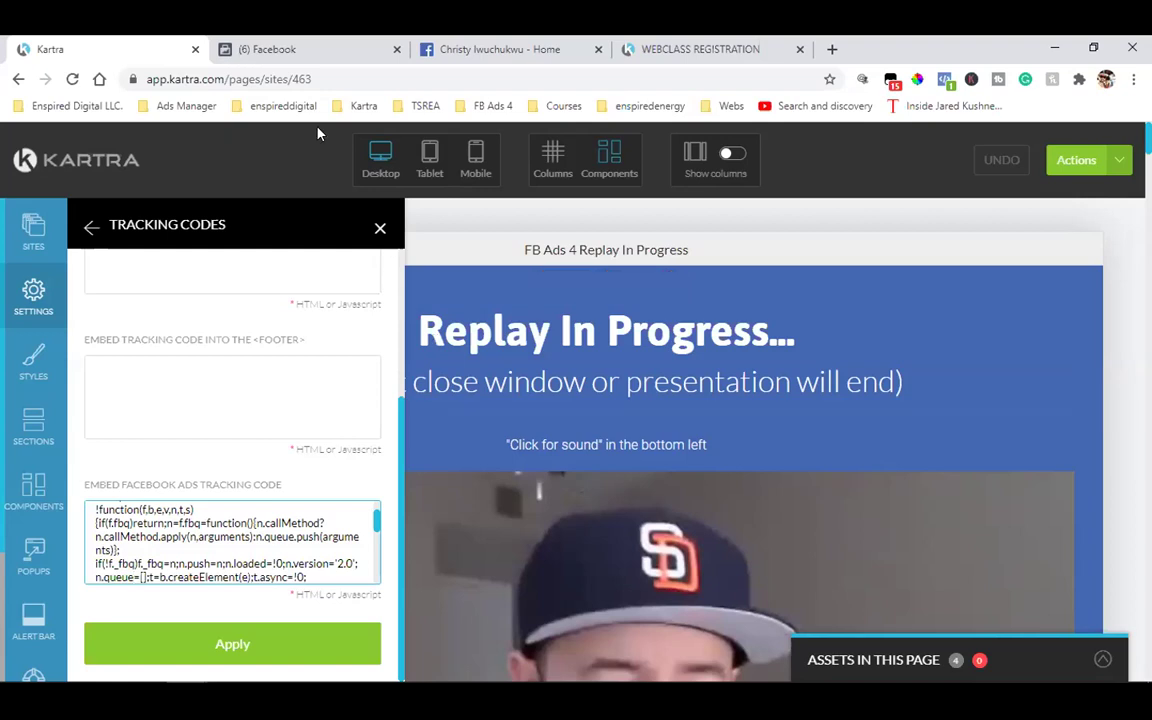
# Leave the Kartra page editor for the dashboard, and close the pixel setup dialog in Facebook Events Manager
pyautogui.click(379, 230)
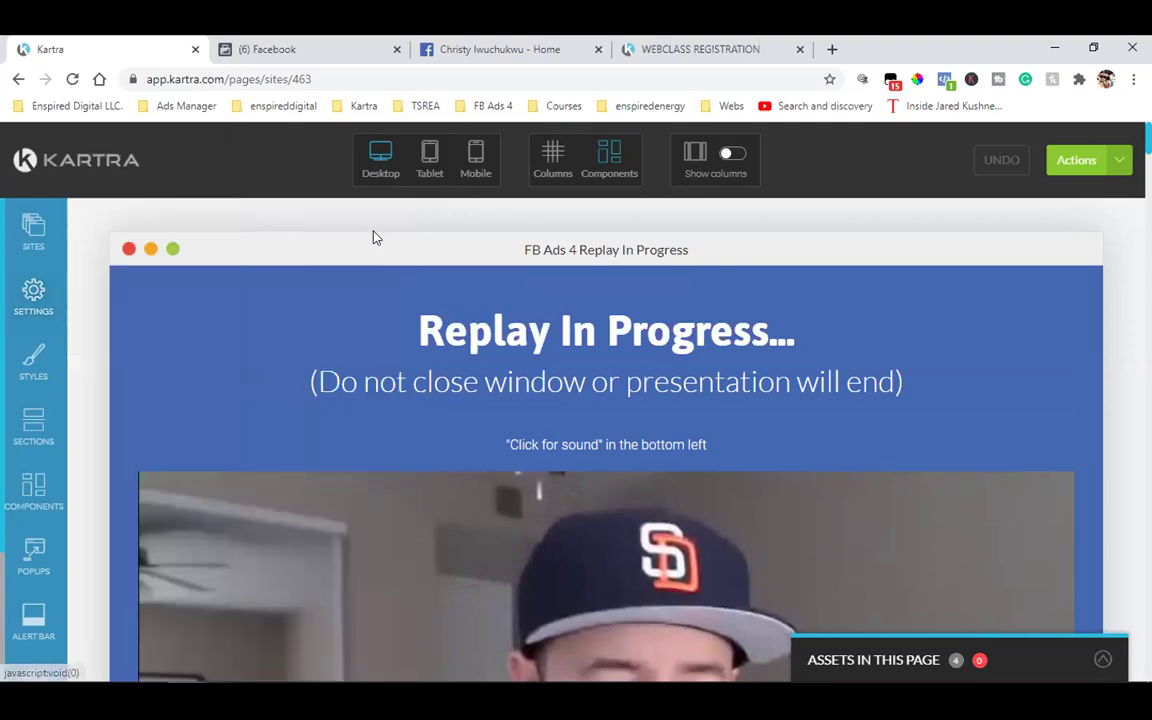
pyautogui.click(1108, 172)
pyautogui.click(1026, 338)
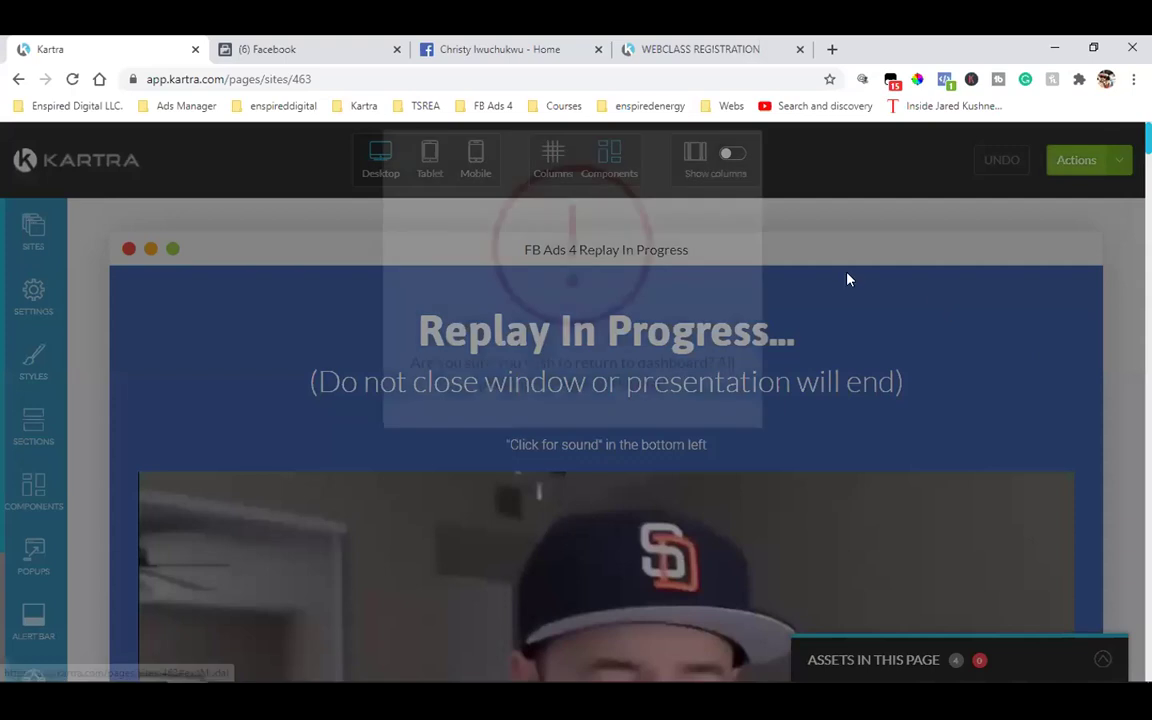
pyautogui.click(729, 200)
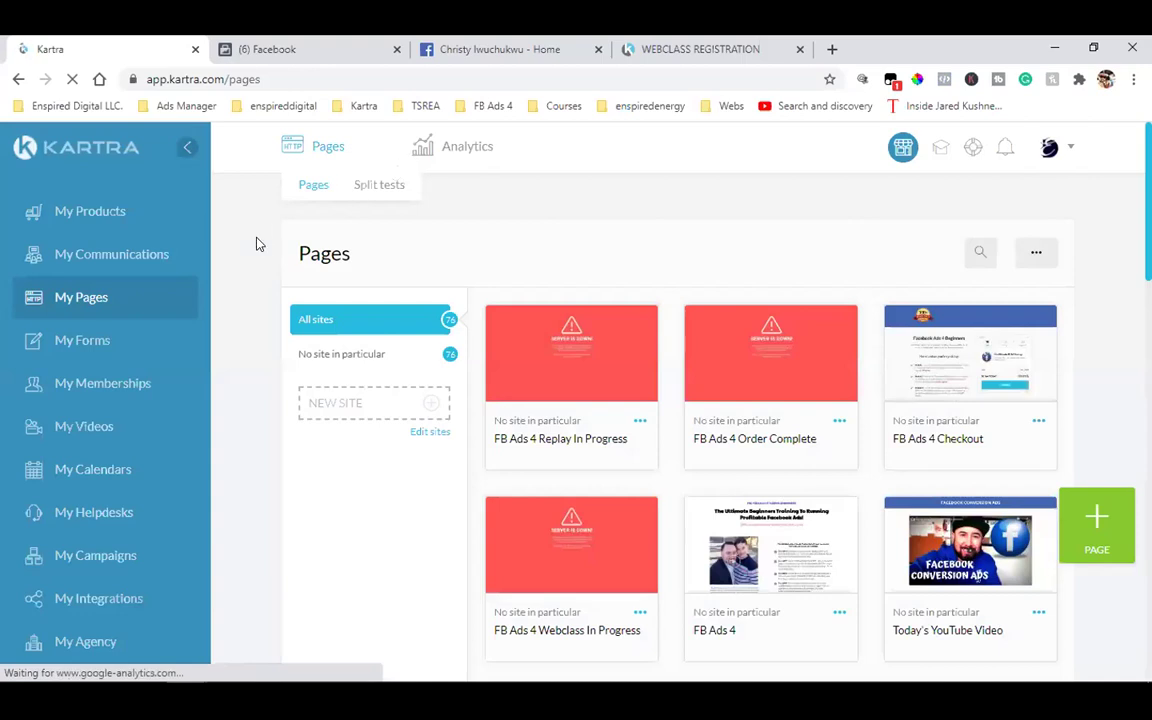
pyautogui.click(291, 52)
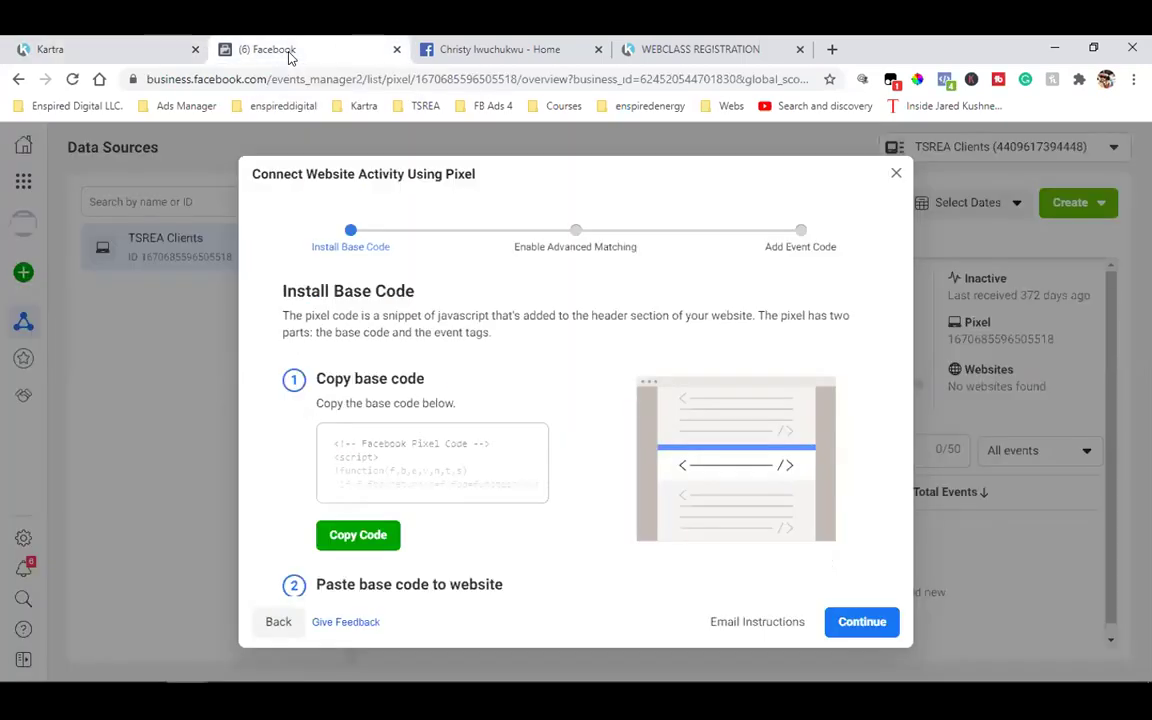
pyautogui.click(897, 176)
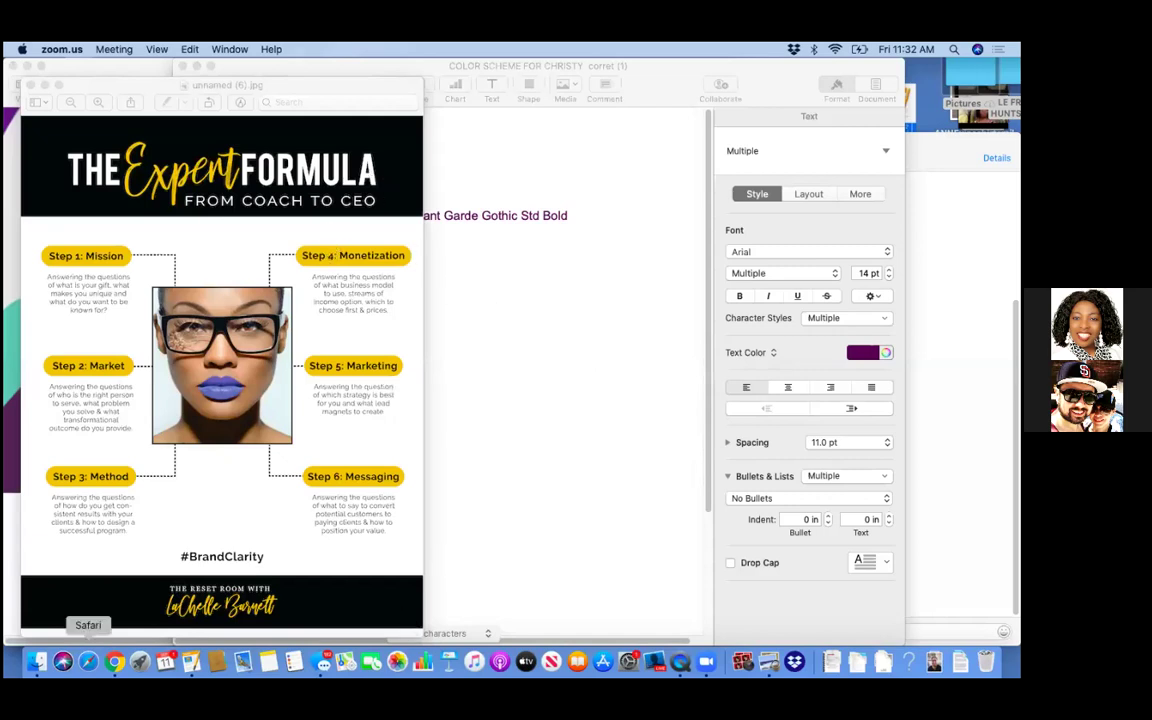
# Switch to Chrome, open Ads Manager from the Facebook page by creating an ad, and dismiss the new campaign dialog
pyautogui.click(115, 661)
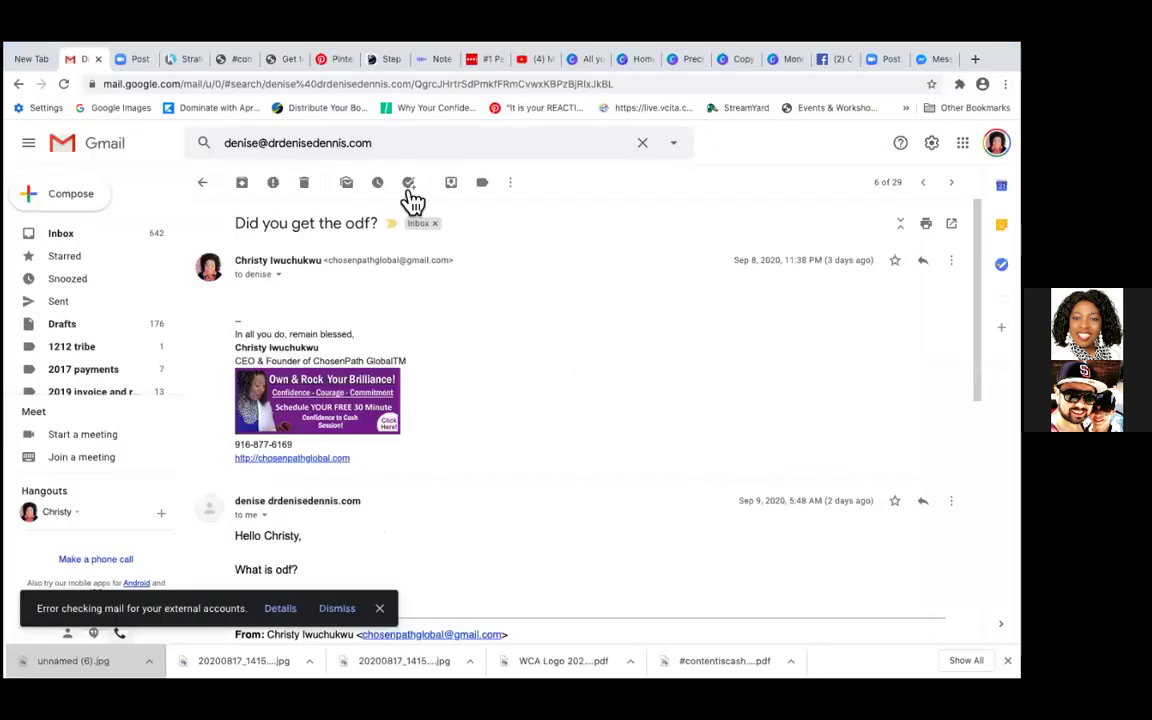
pyautogui.click(830, 62)
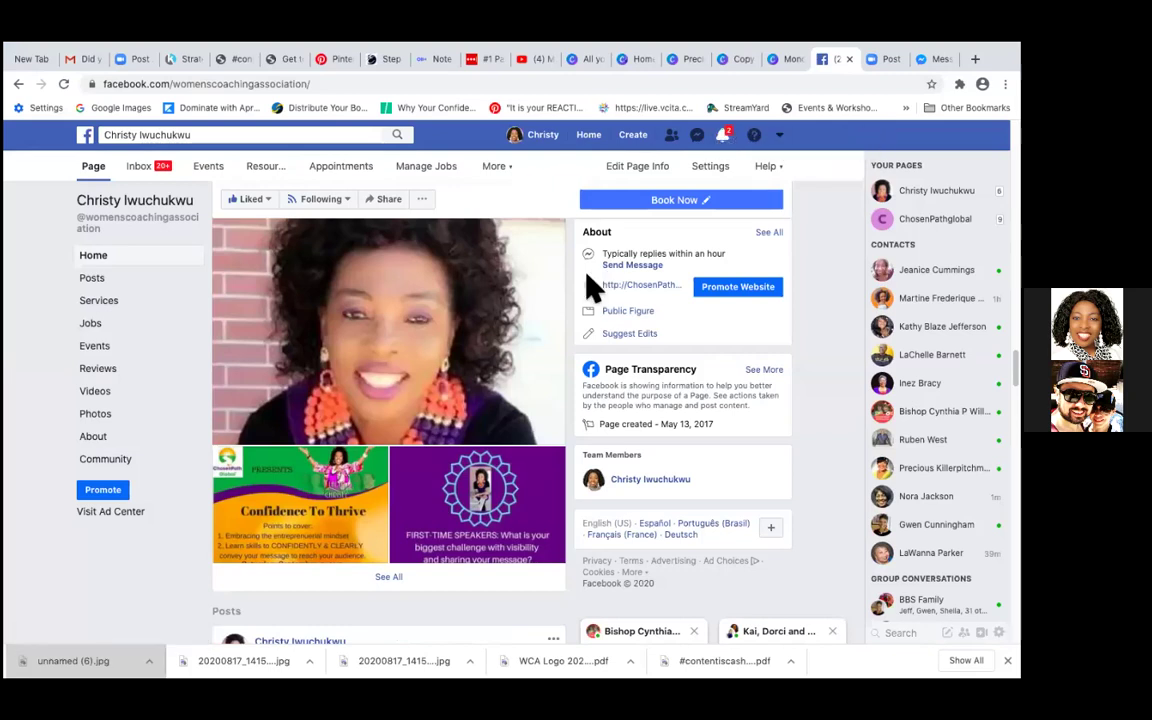
pyautogui.scroll(-5, 593, 288)
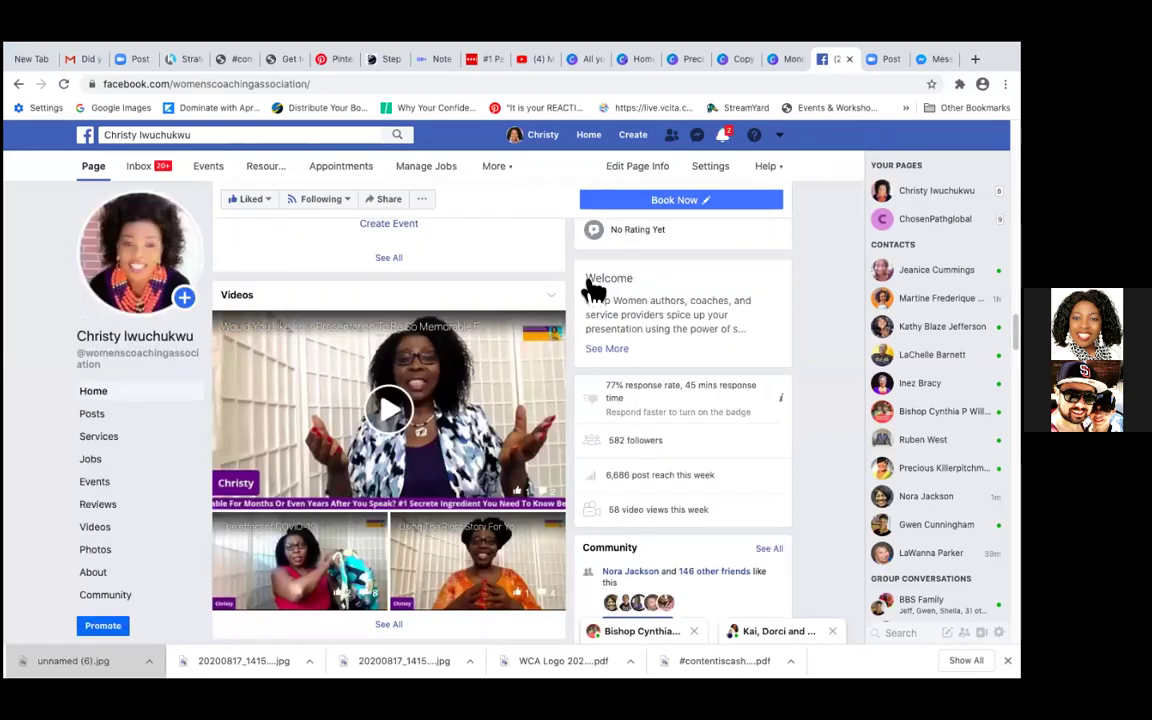
pyautogui.click(640, 138)
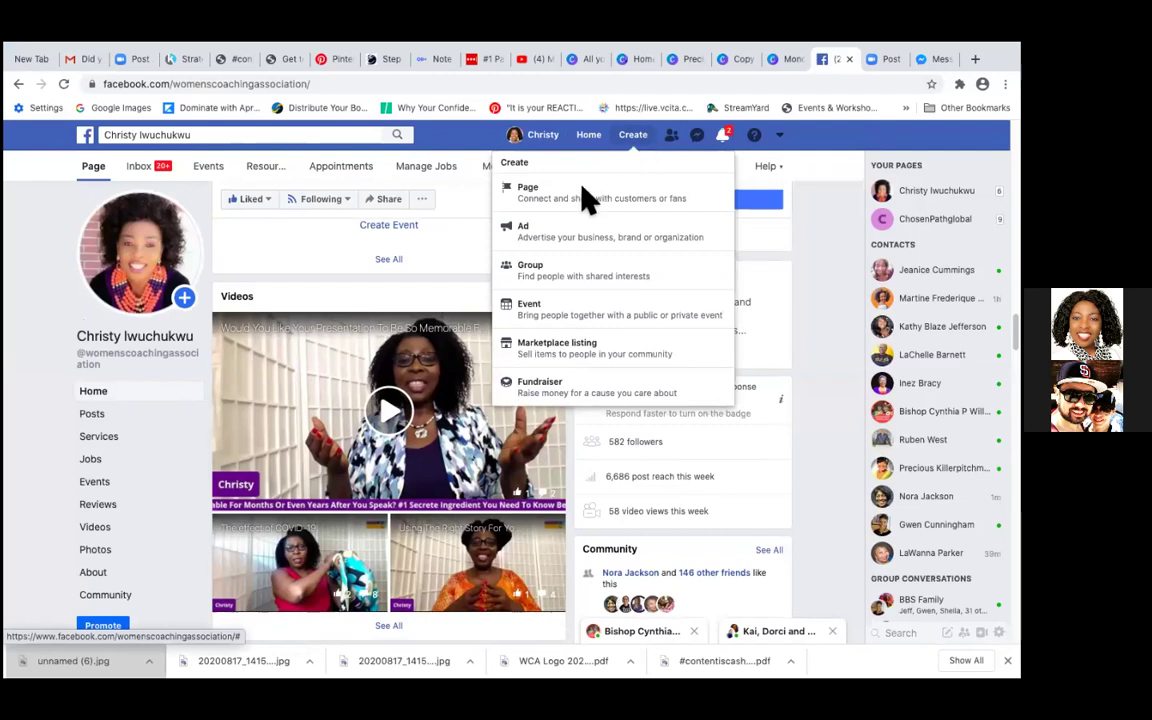
pyautogui.click(549, 244)
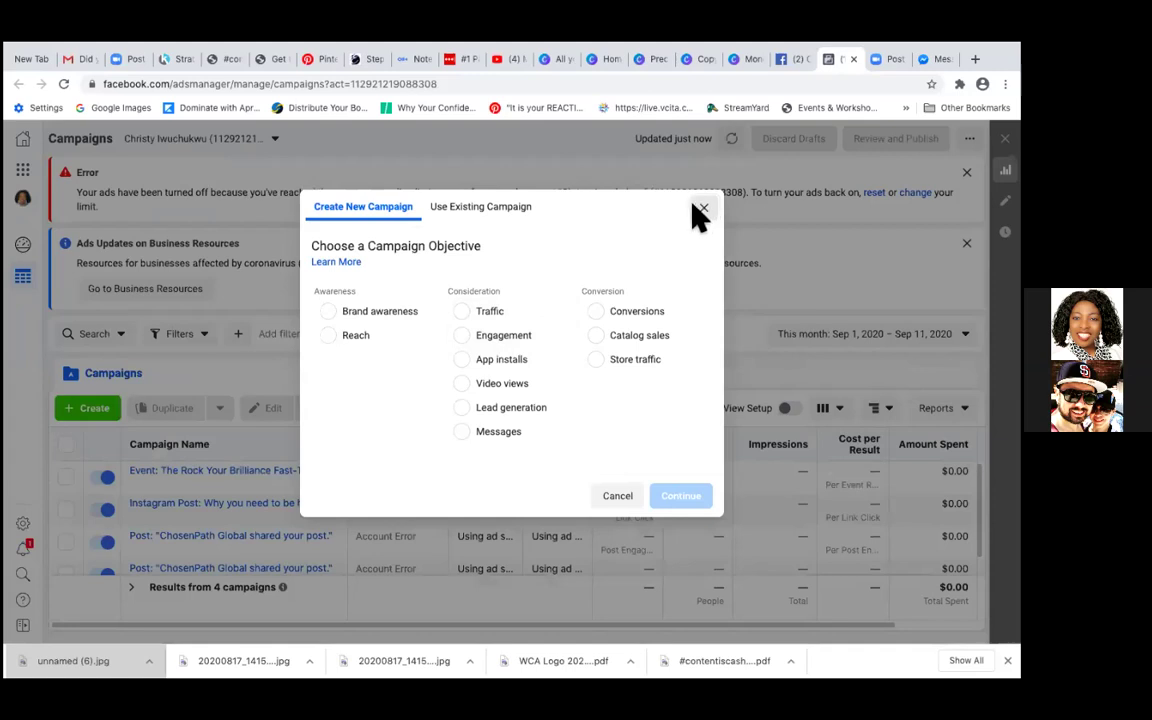
pyautogui.click(703, 210)
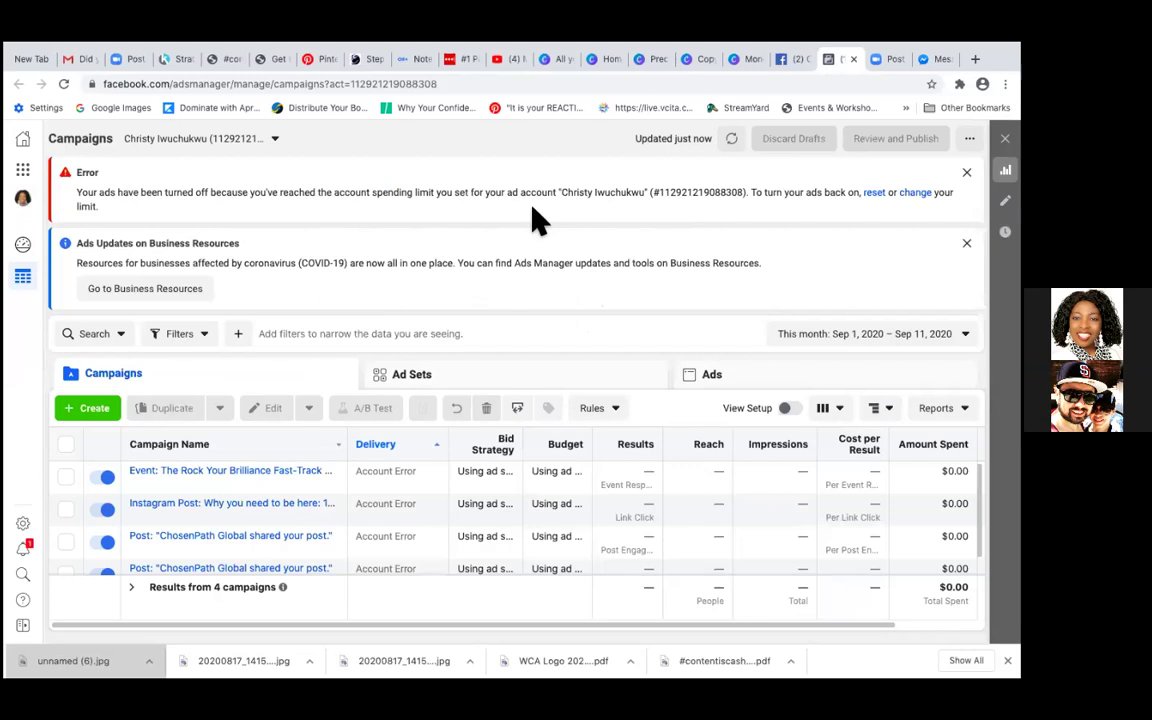
# Look through the campaign list and open the Rock Your Brilliance Fast-Track Workshop event campaign for editing
pyautogui.scroll(-1, 270, 489)
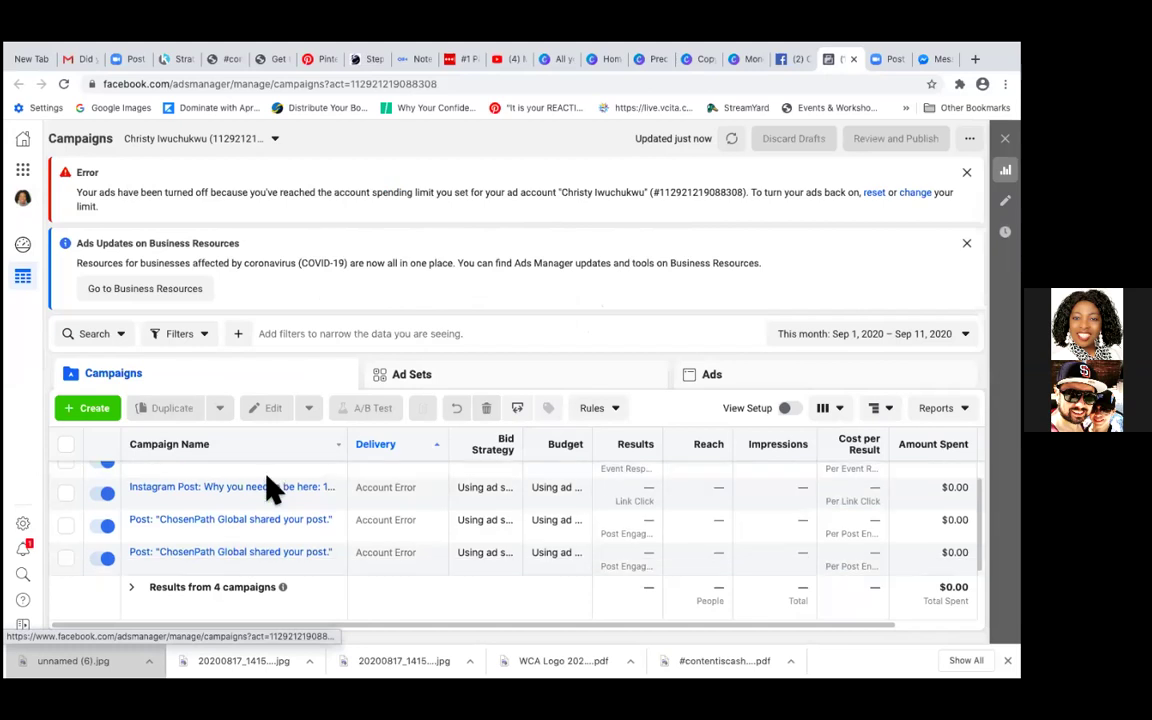
pyautogui.scroll(1, 270, 487)
pyautogui.hscroll(1, 270, 484)
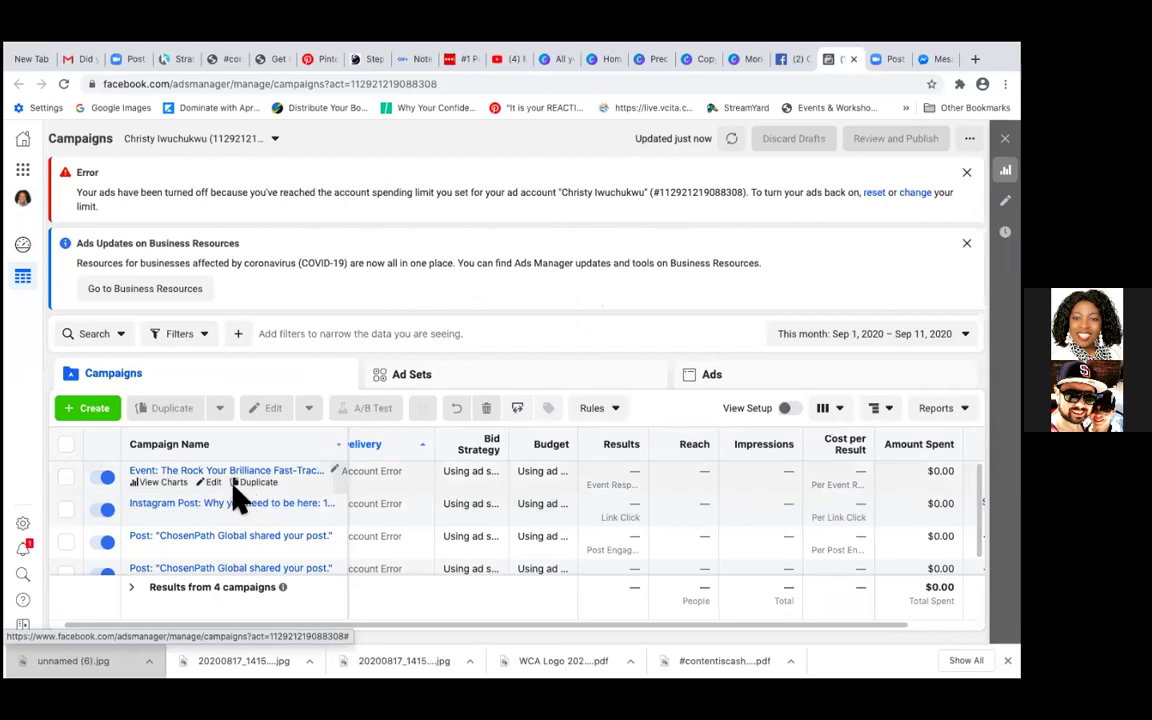
pyautogui.hscroll(-1, 235, 505)
pyautogui.scroll(-1, 240, 520)
pyautogui.scroll(1, 240, 522)
pyautogui.scroll(-1, 240, 522)
pyautogui.scroll(1, 238, 520)
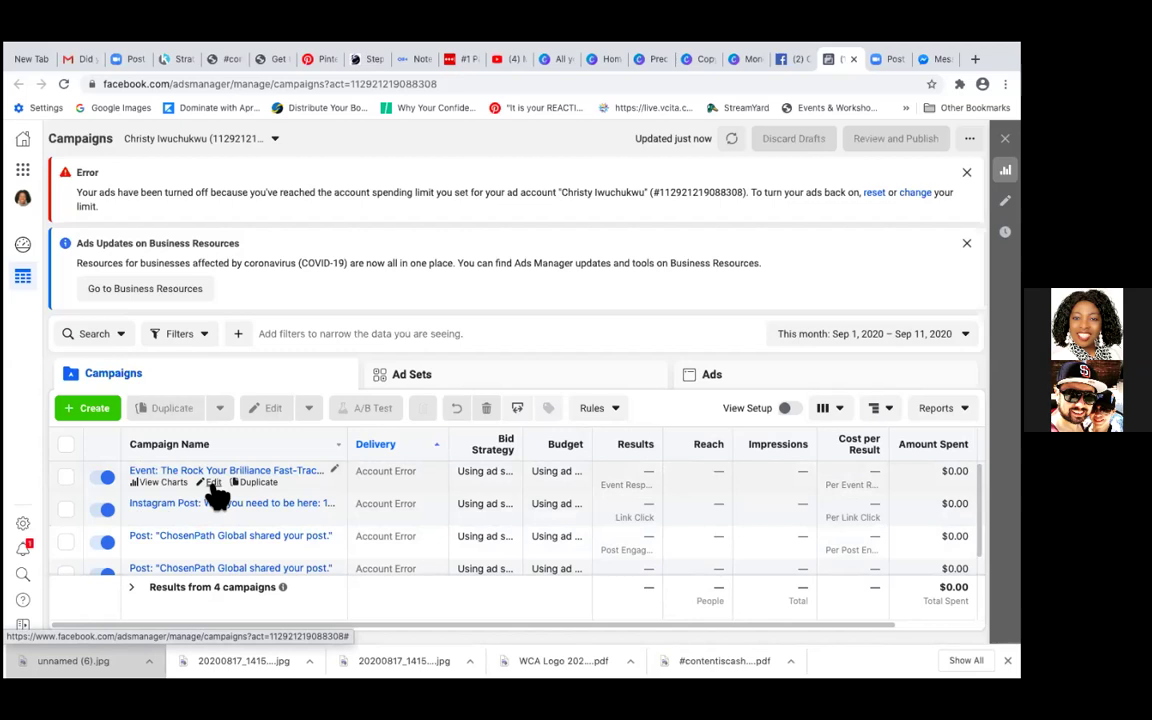
pyautogui.click(210, 483)
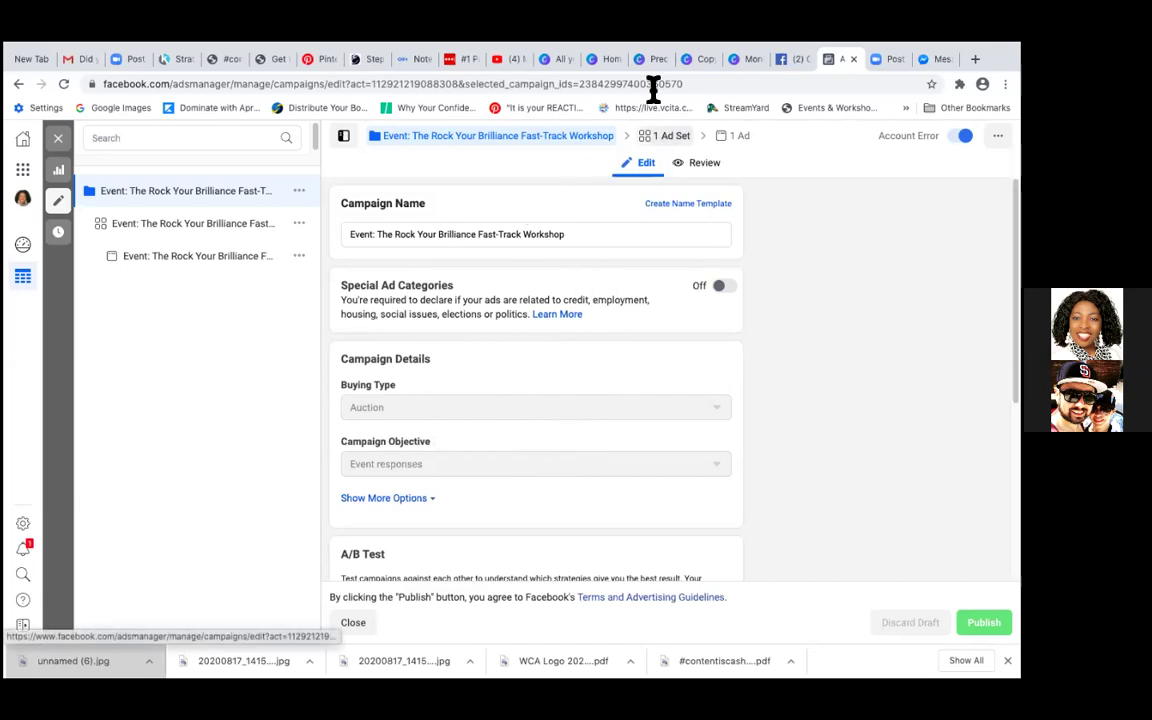
# View the Facebook page's events overview, and open the general Events section from the home feed
pyautogui.click(787, 62)
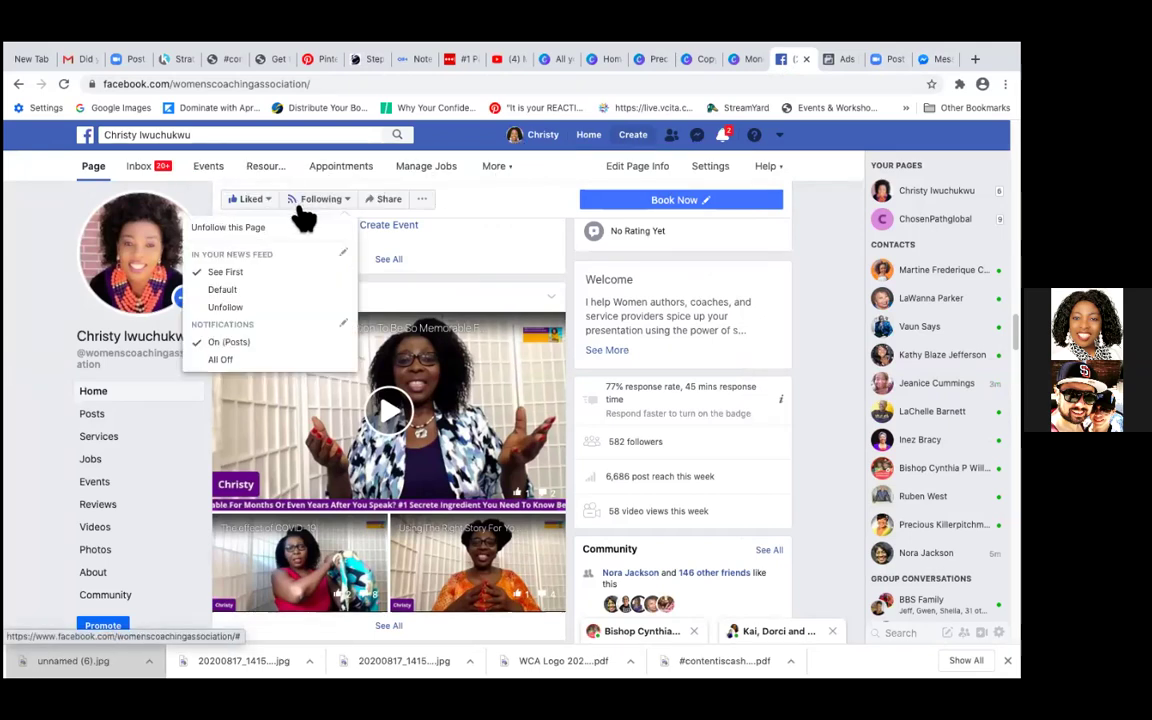
pyautogui.click(228, 178)
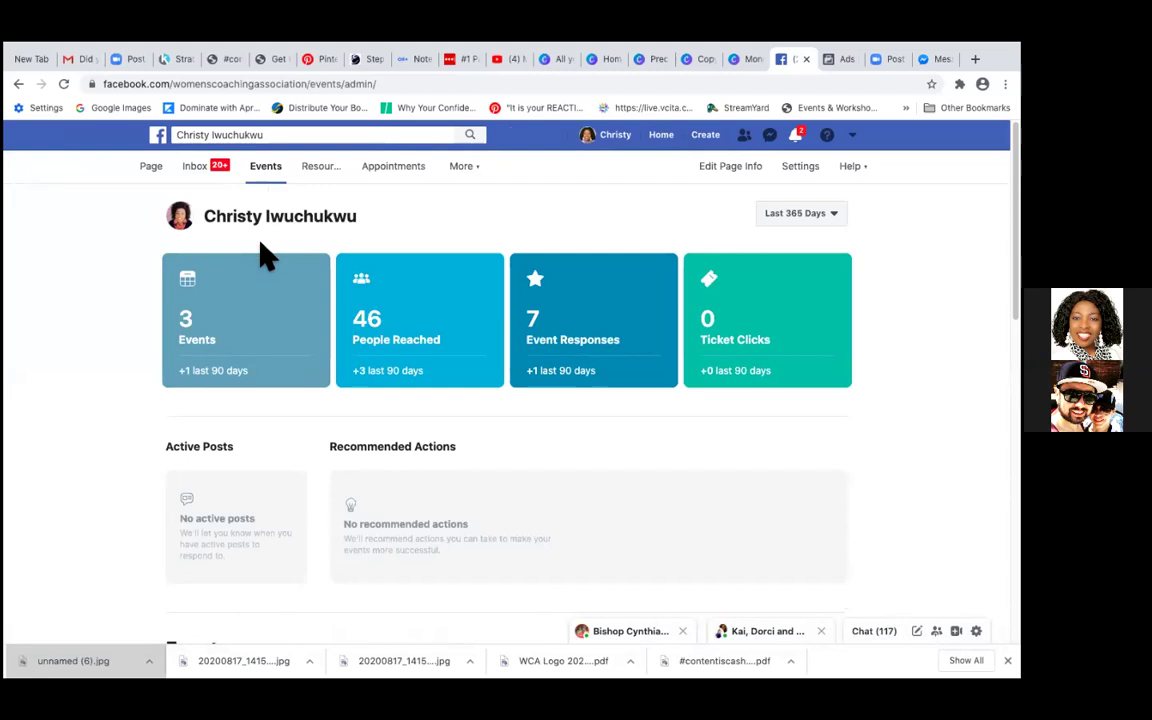
pyautogui.moveTo(265, 288)
pyautogui.click(656, 140)
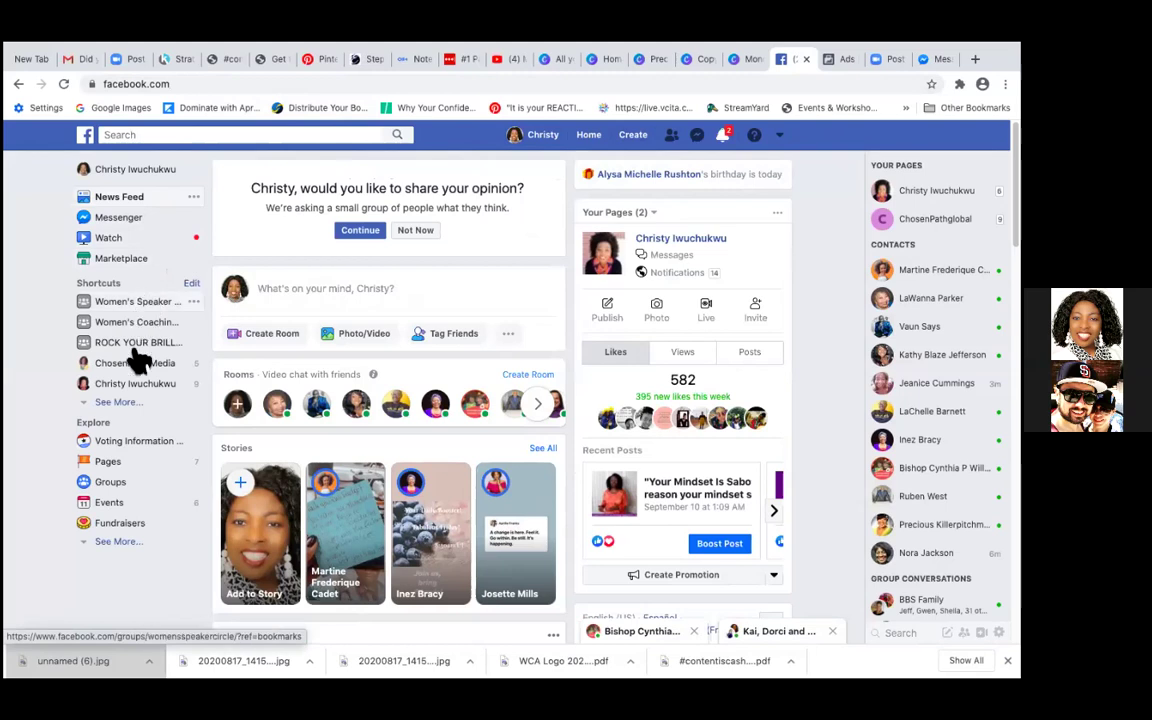
pyautogui.click(116, 505)
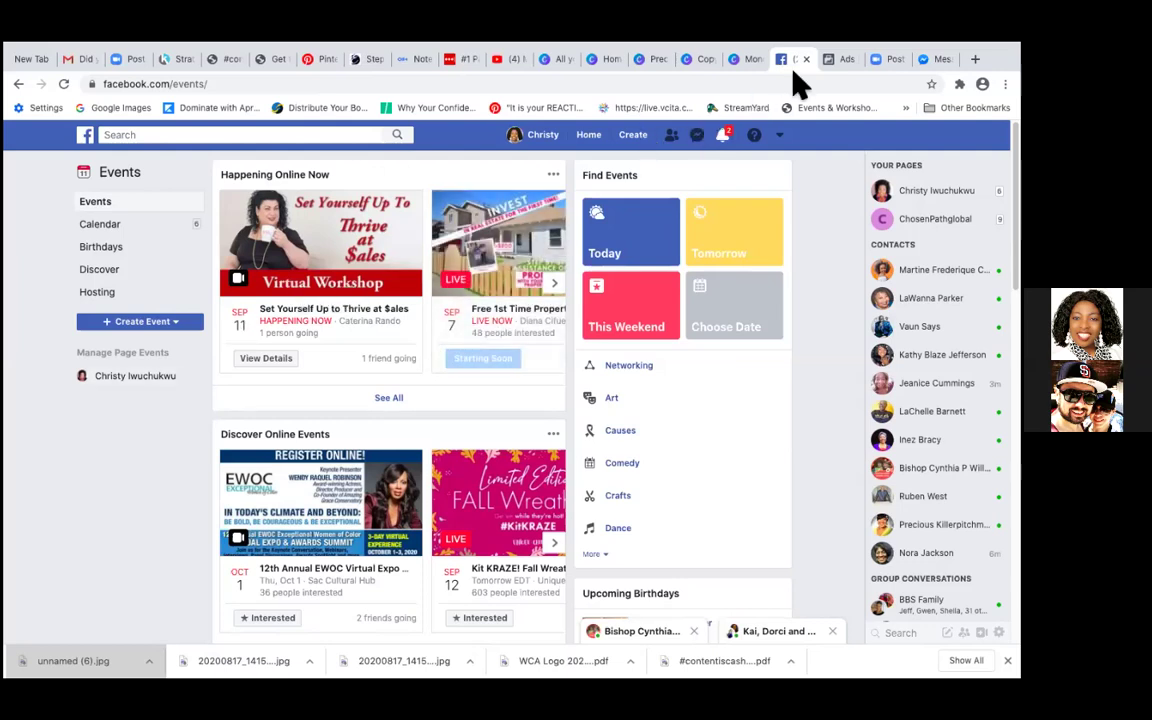
# Return to Ads Manager, close the campaign editor, and turn off the Rock Your Brilliance Fast-Track Workshop campaign
pyautogui.click(836, 66)
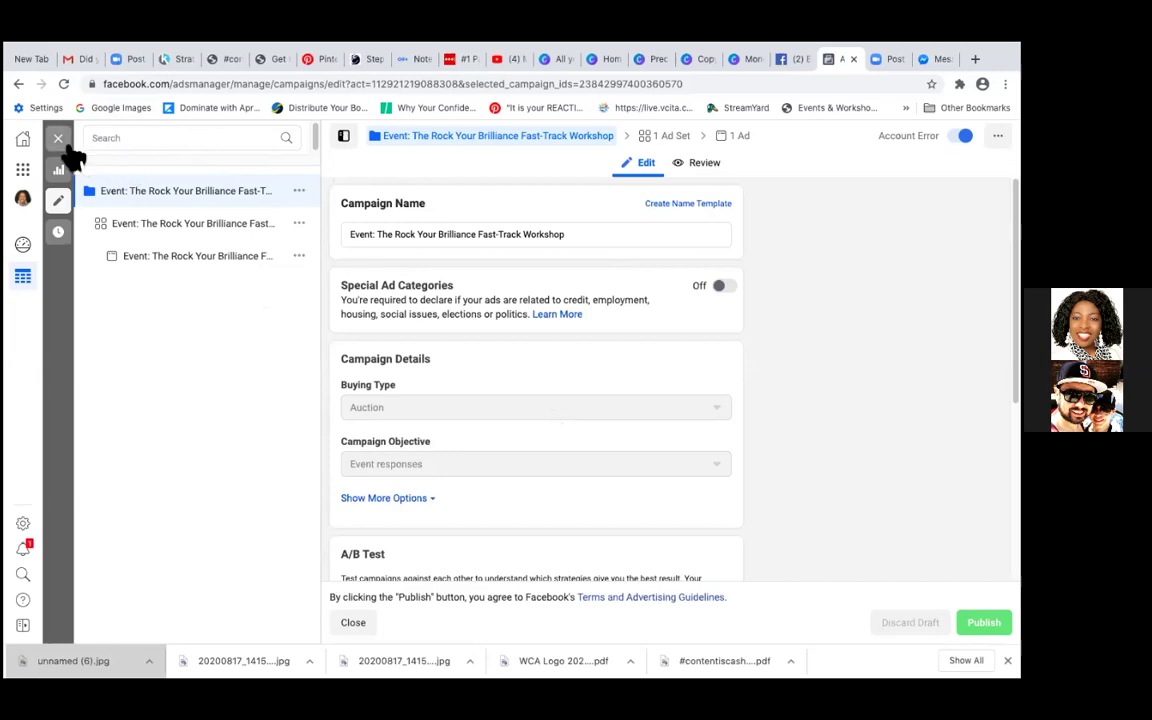
pyautogui.click(58, 140)
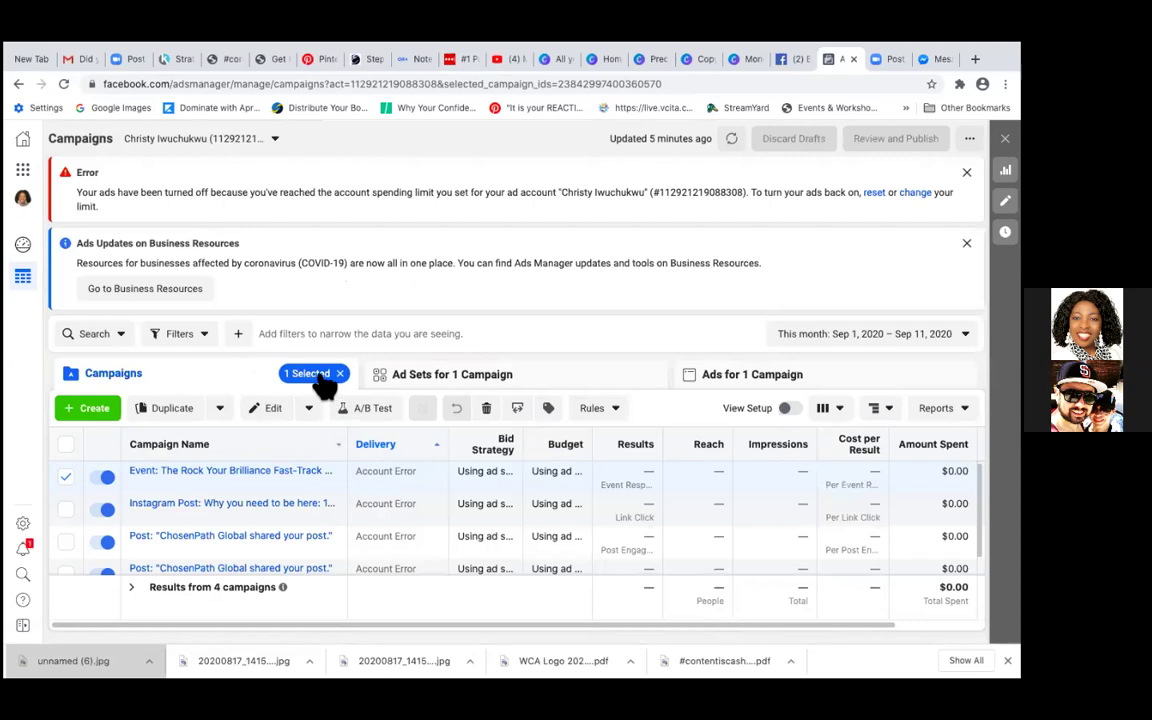
pyautogui.click(107, 478)
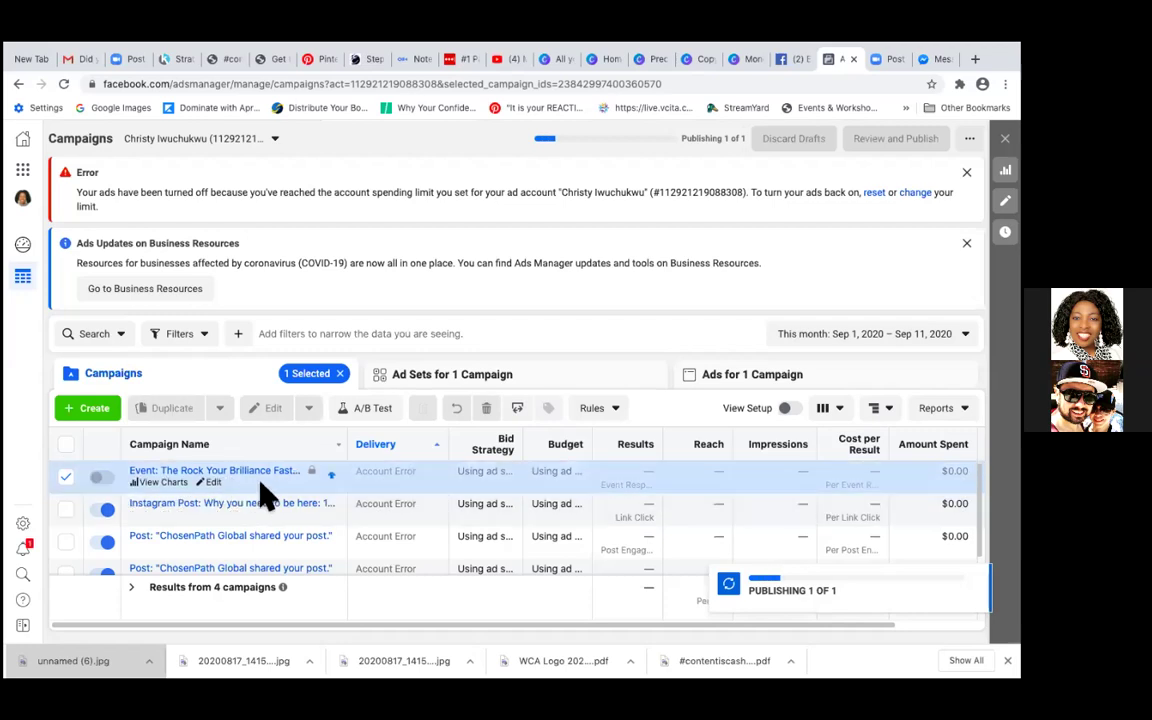
# Turn off the ad set and the ad belonging to the Rock Your Brilliance Fast-Track Workshop campaign
pyautogui.scroll(-1, 338, 519)
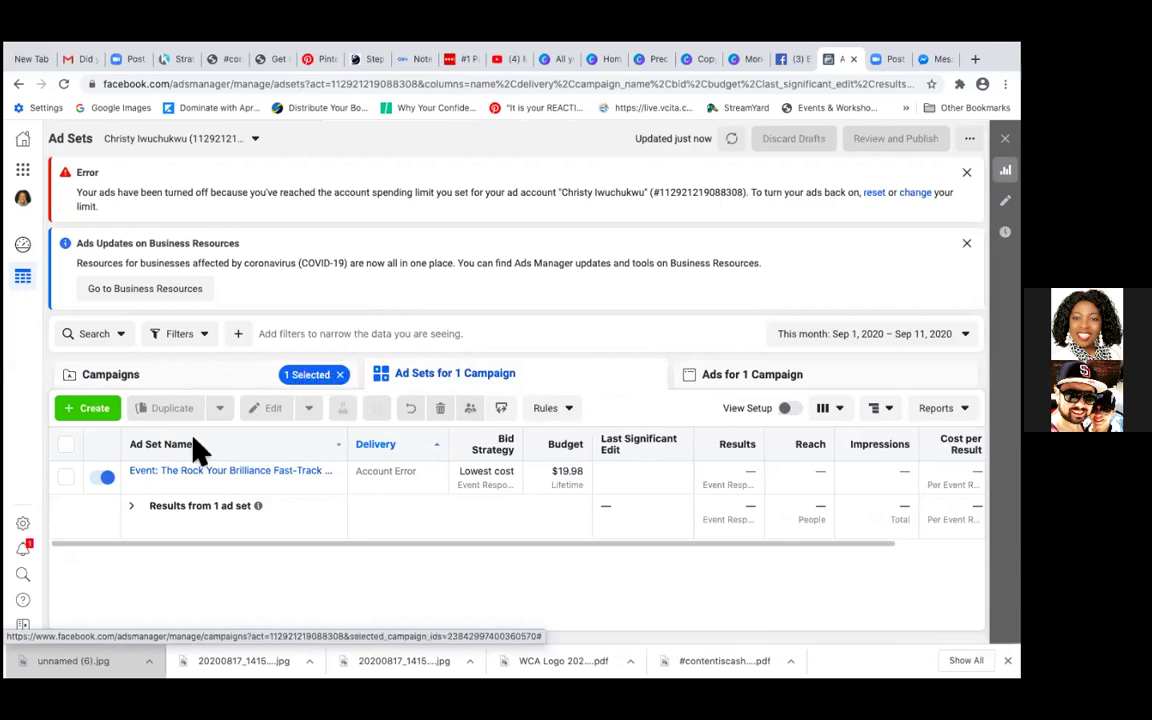
pyautogui.click(110, 479)
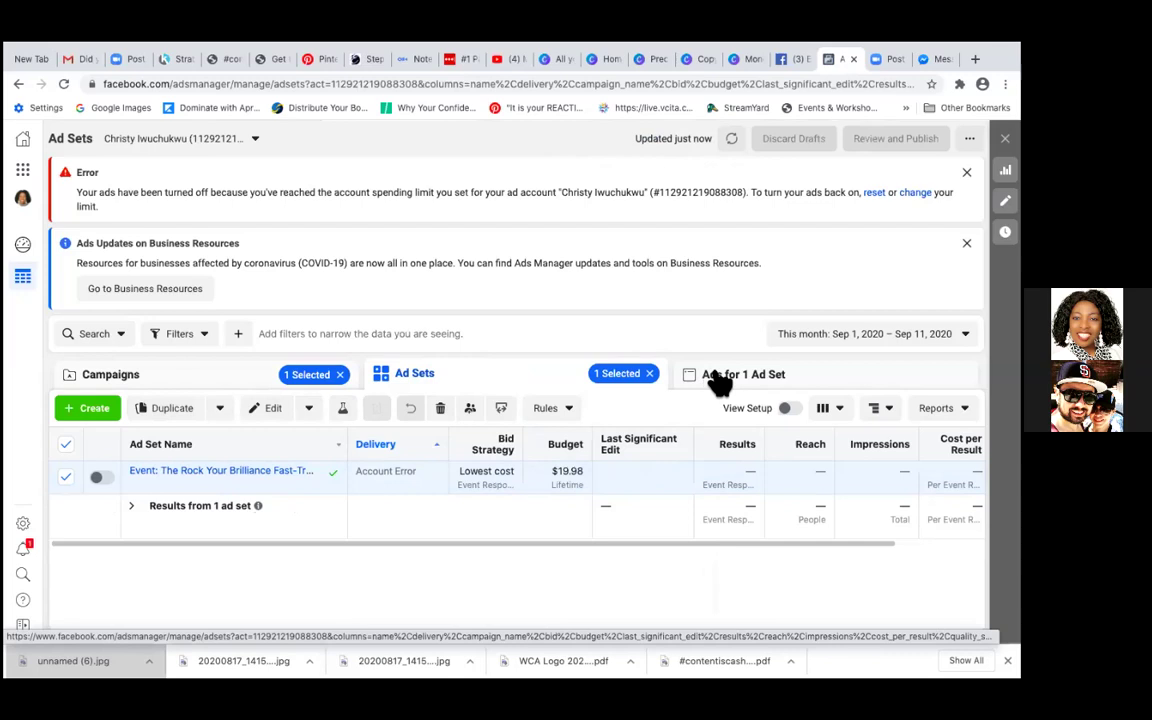
pyautogui.click(720, 381)
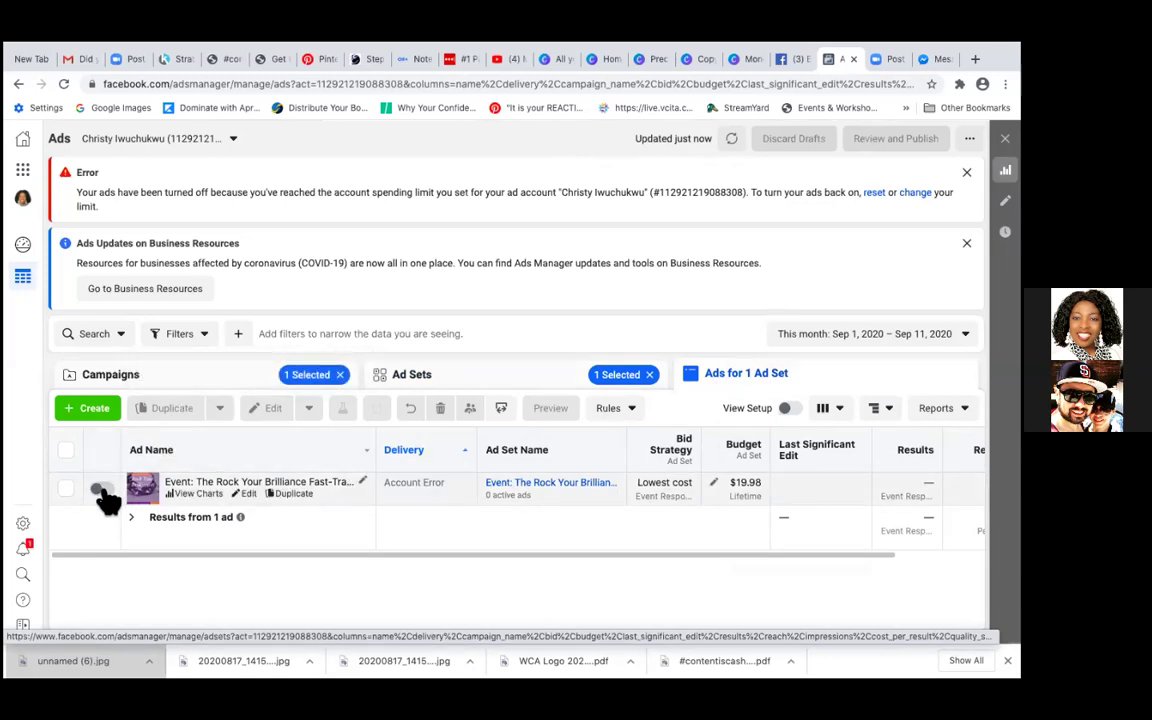
# Clear the campaign and ad set selections, and return to the full list of campaigns
pyautogui.click(341, 376)
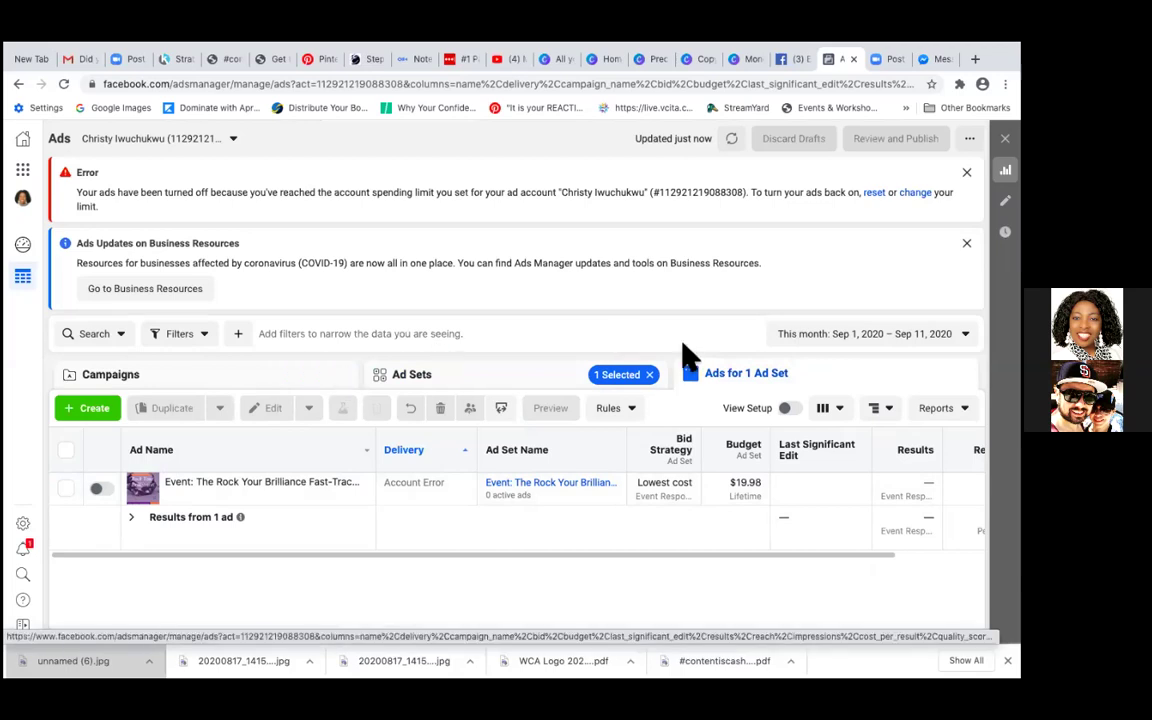
pyautogui.click(650, 377)
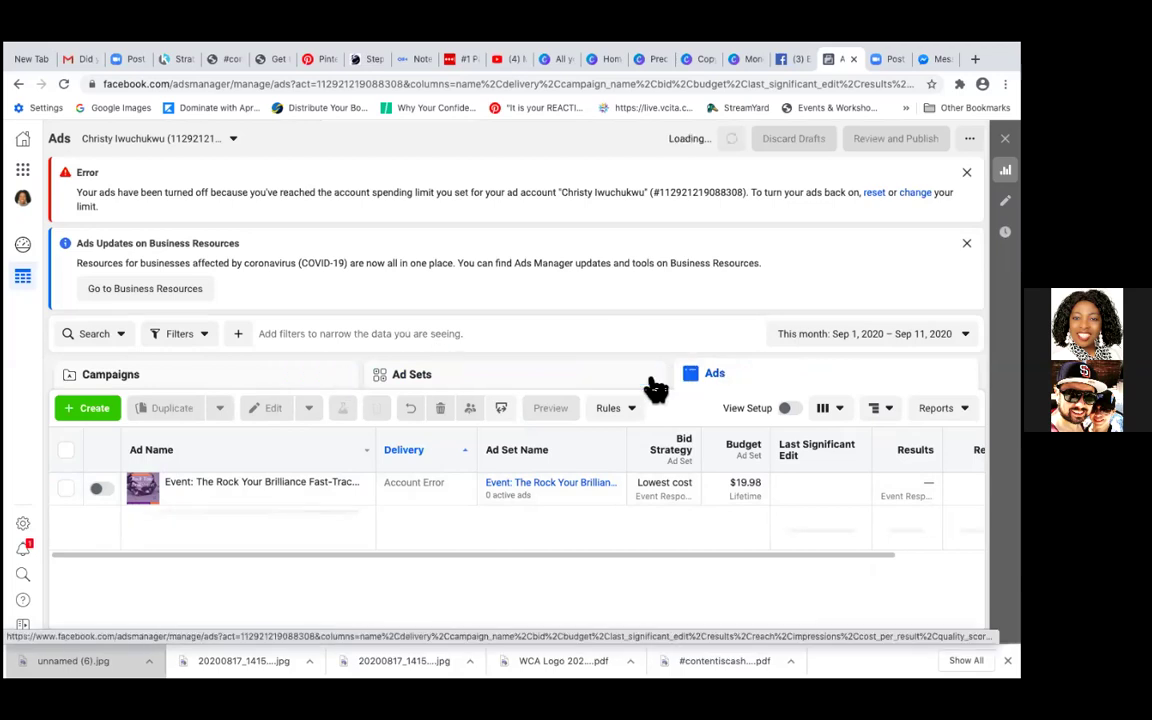
pyautogui.moveTo(288, 506)
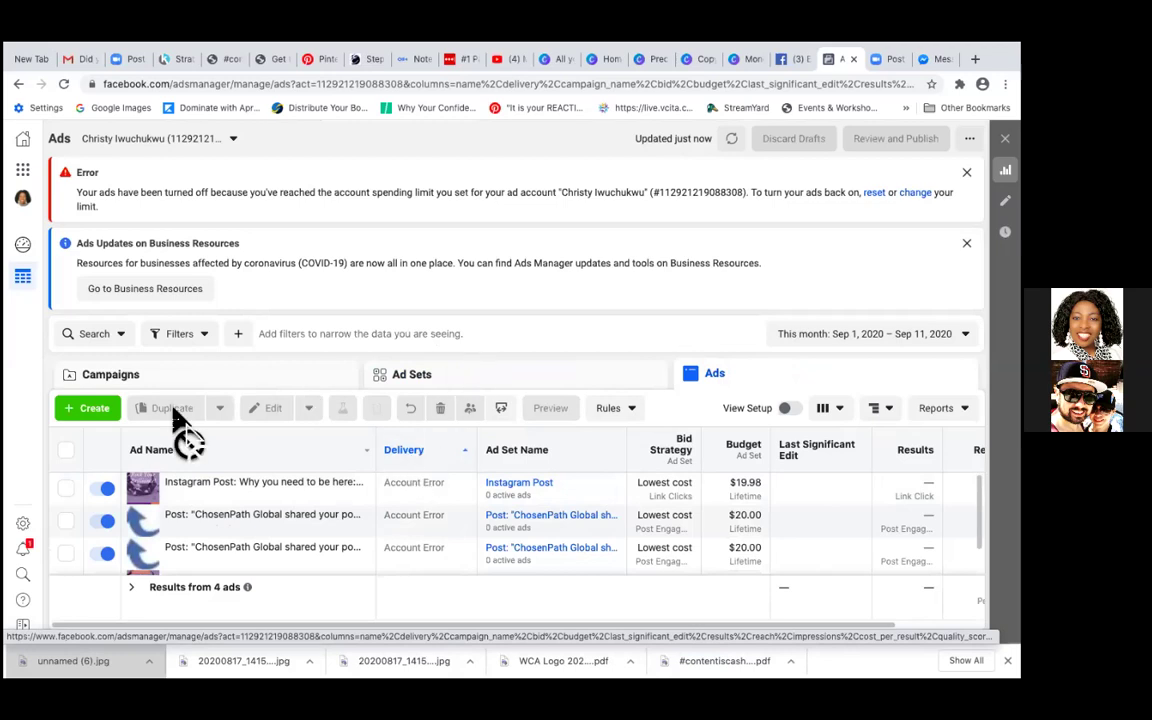
pyautogui.click(141, 377)
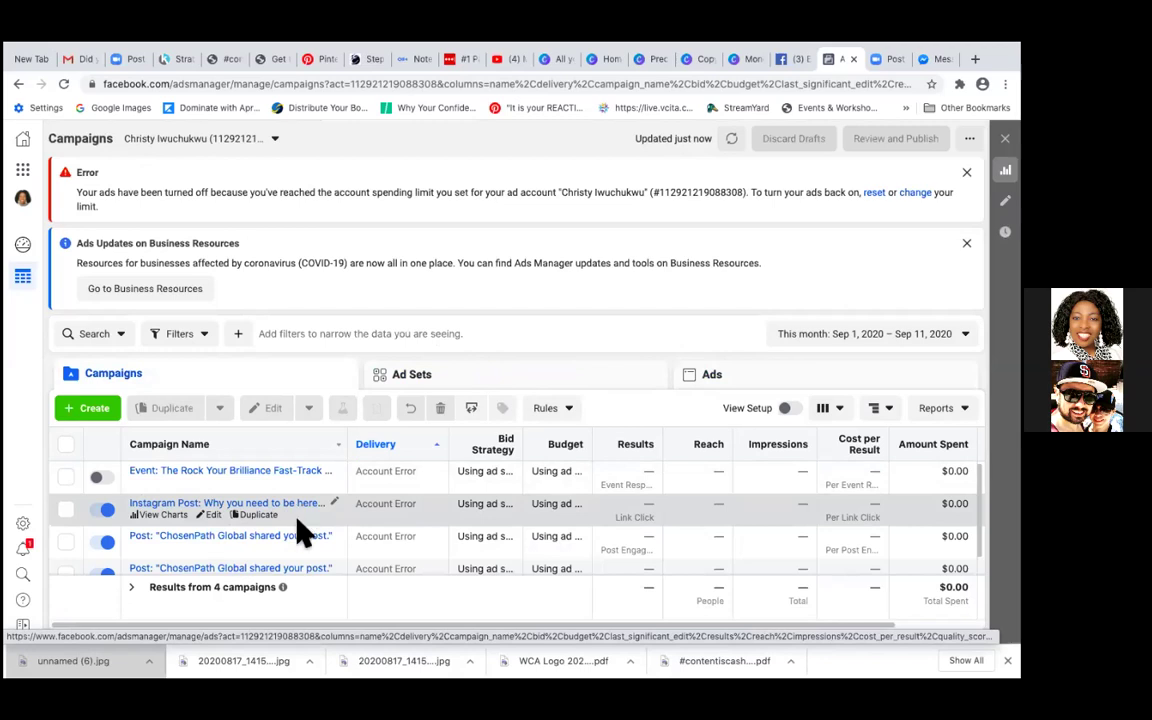
# Open the "Instagram Post: Why you need to be here" campaign for editing
pyautogui.scroll(-1, 264, 540)
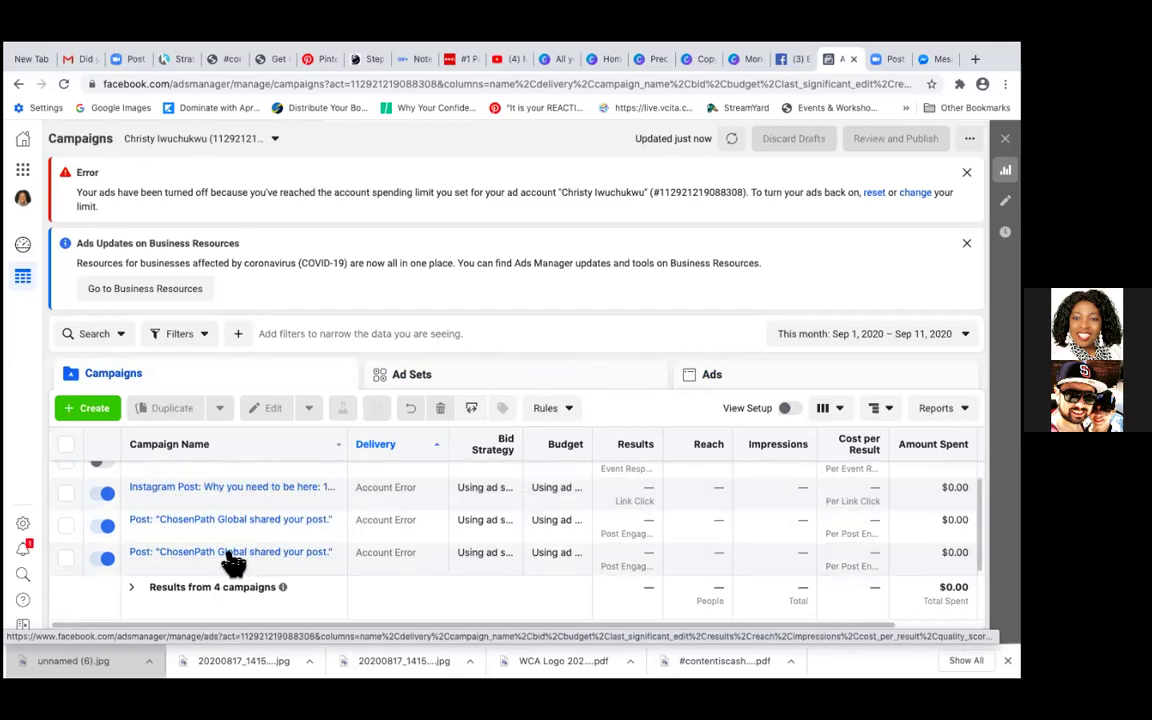
pyautogui.scroll(1, 220, 550)
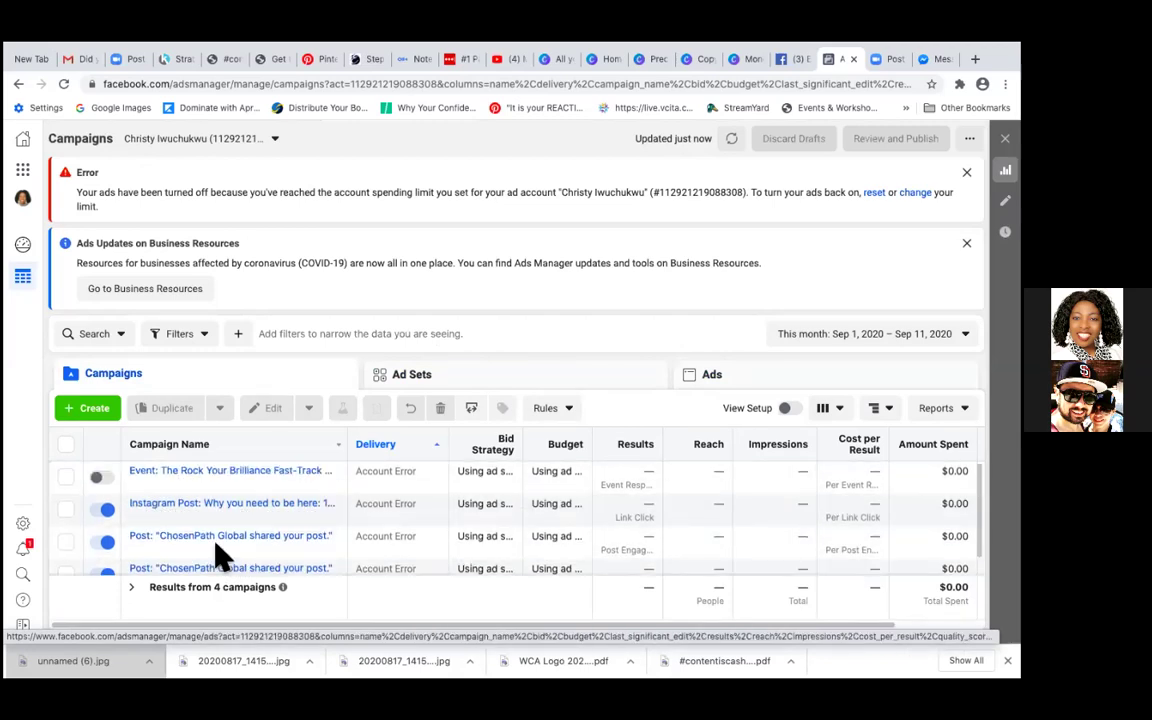
pyautogui.scroll(-1, 220, 540)
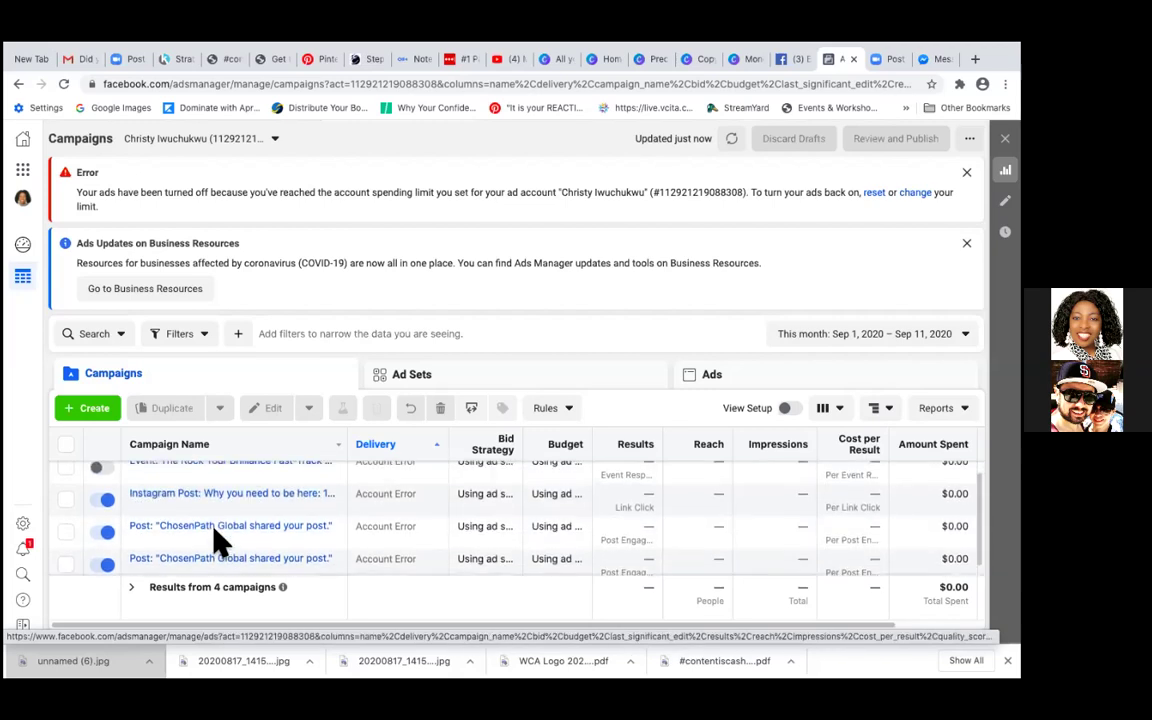
pyautogui.scroll(1, 217, 540)
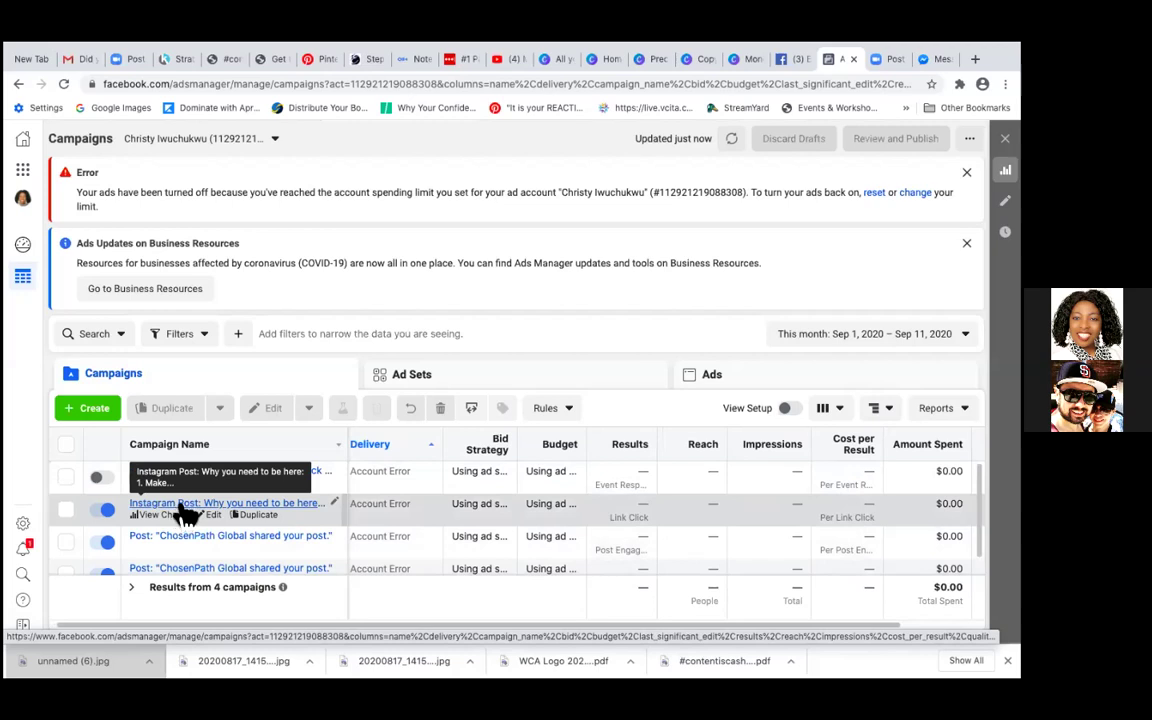
pyautogui.click(184, 512)
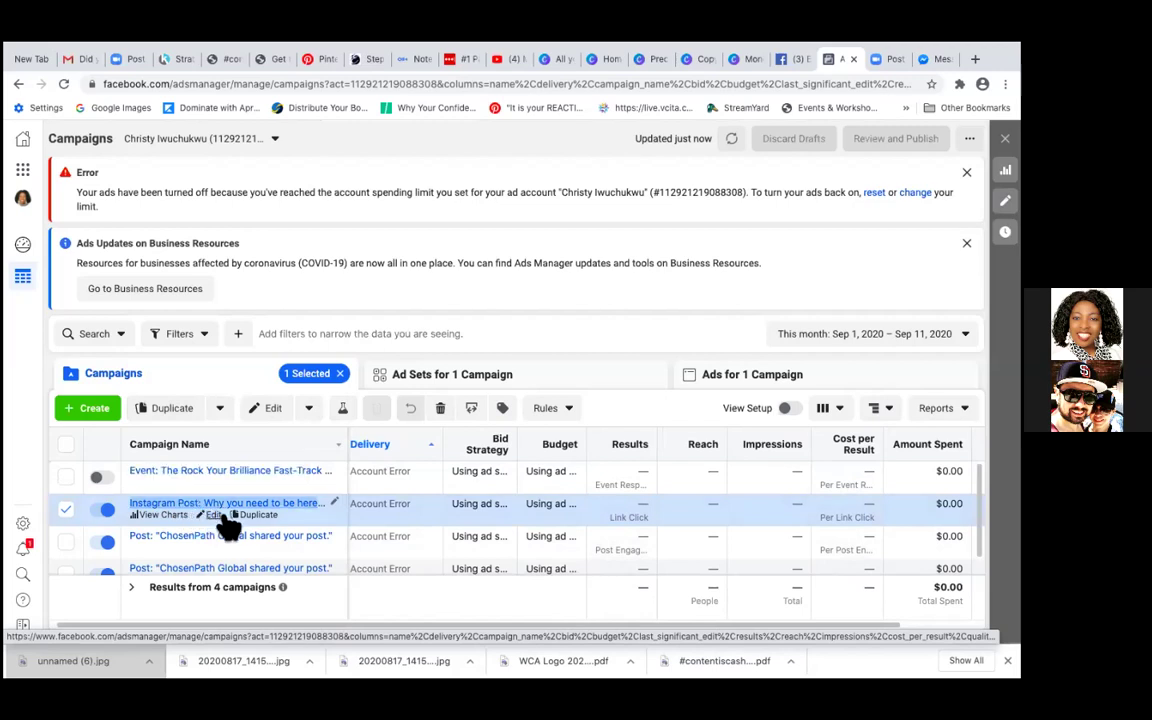
pyautogui.click(216, 516)
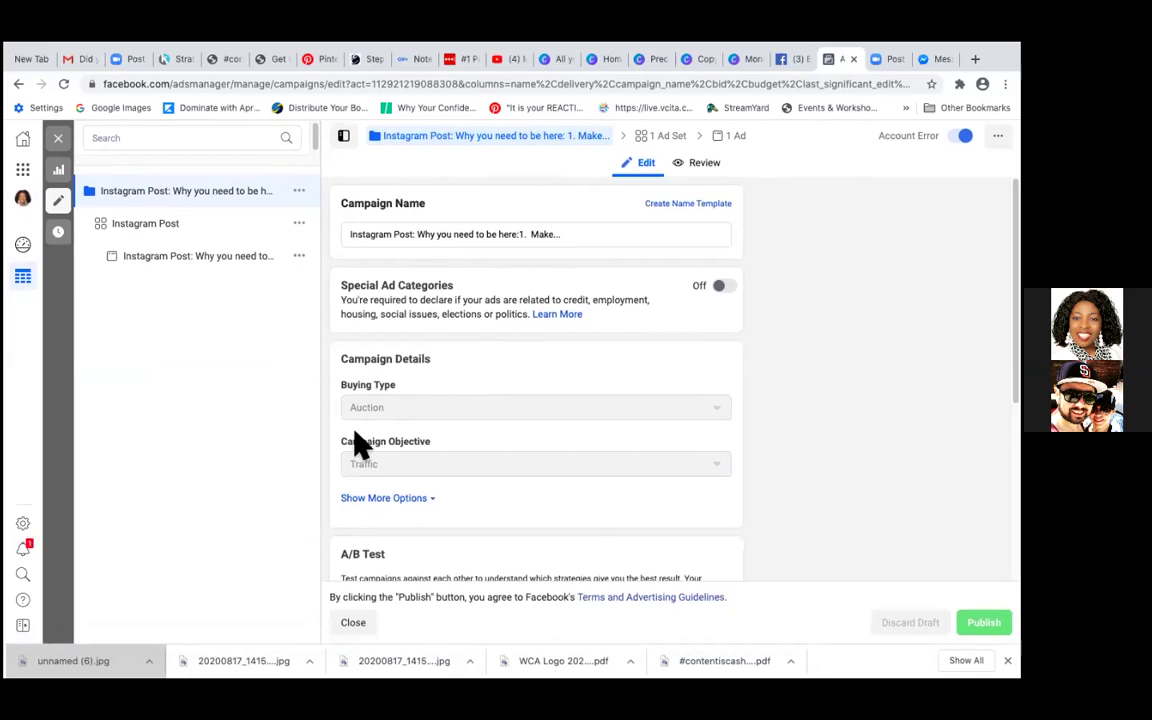
# Review the Instagram Post campaign's settings, close the editor, and turn off the "Instagram Post: Why you need to be here" campaign
pyautogui.scroll(-3, 378, 432)
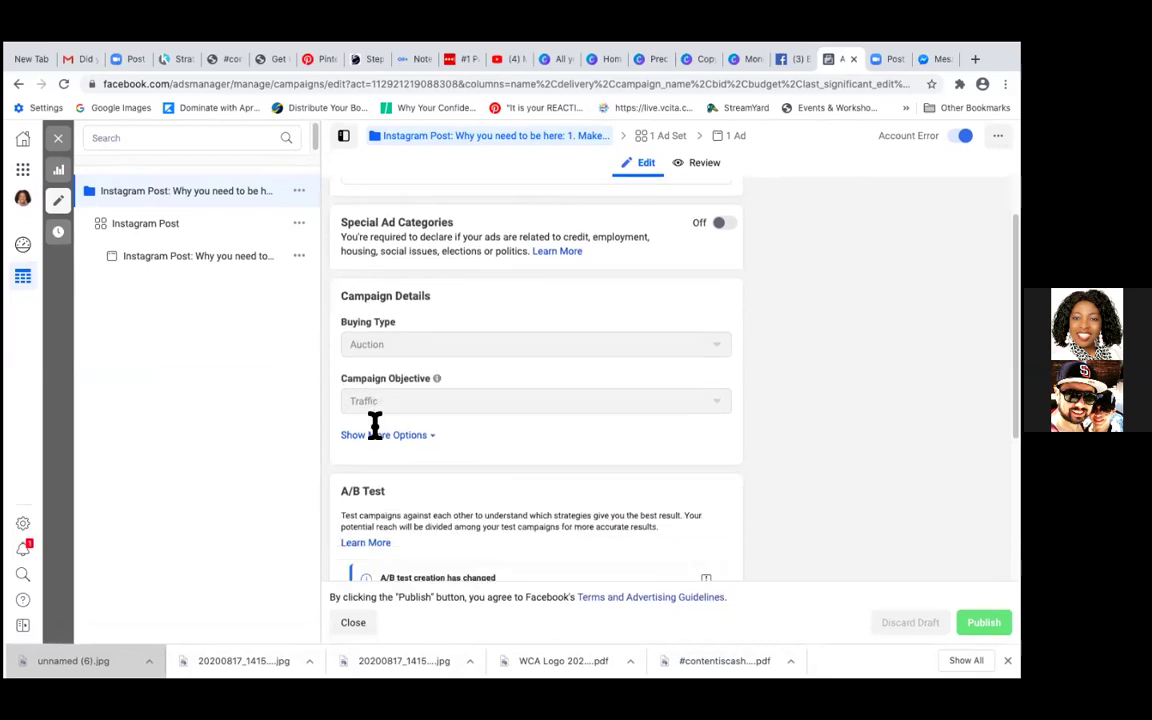
pyautogui.scroll(3, 378, 432)
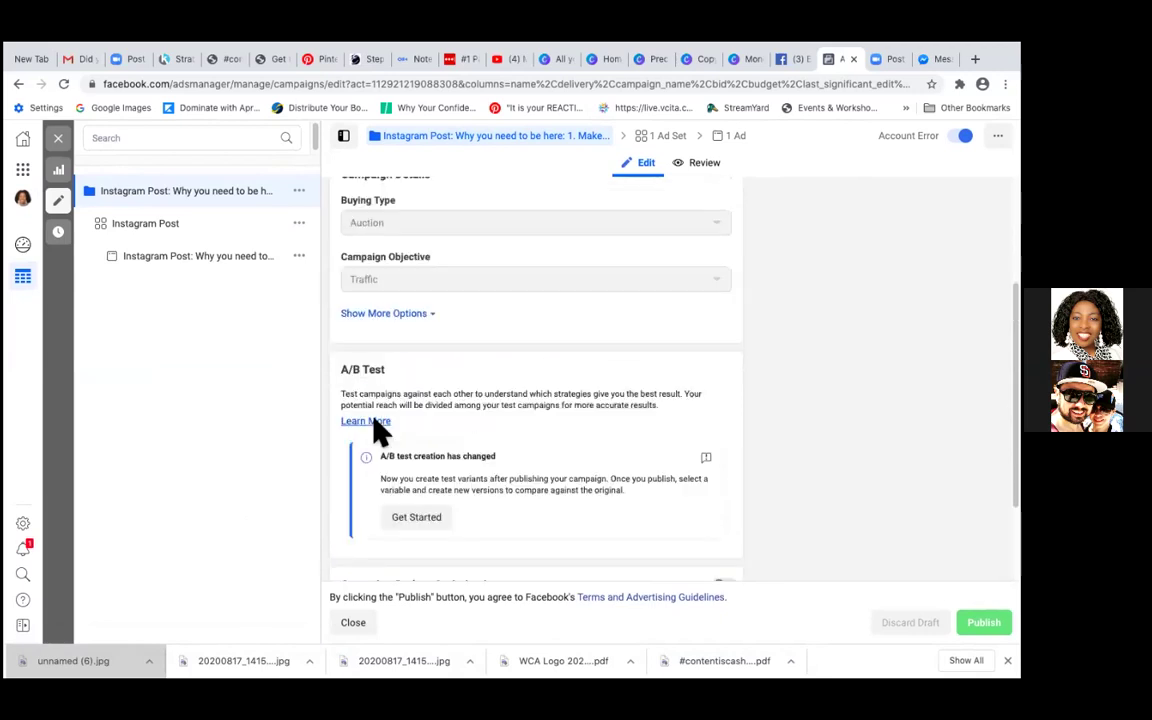
pyautogui.click(58, 139)
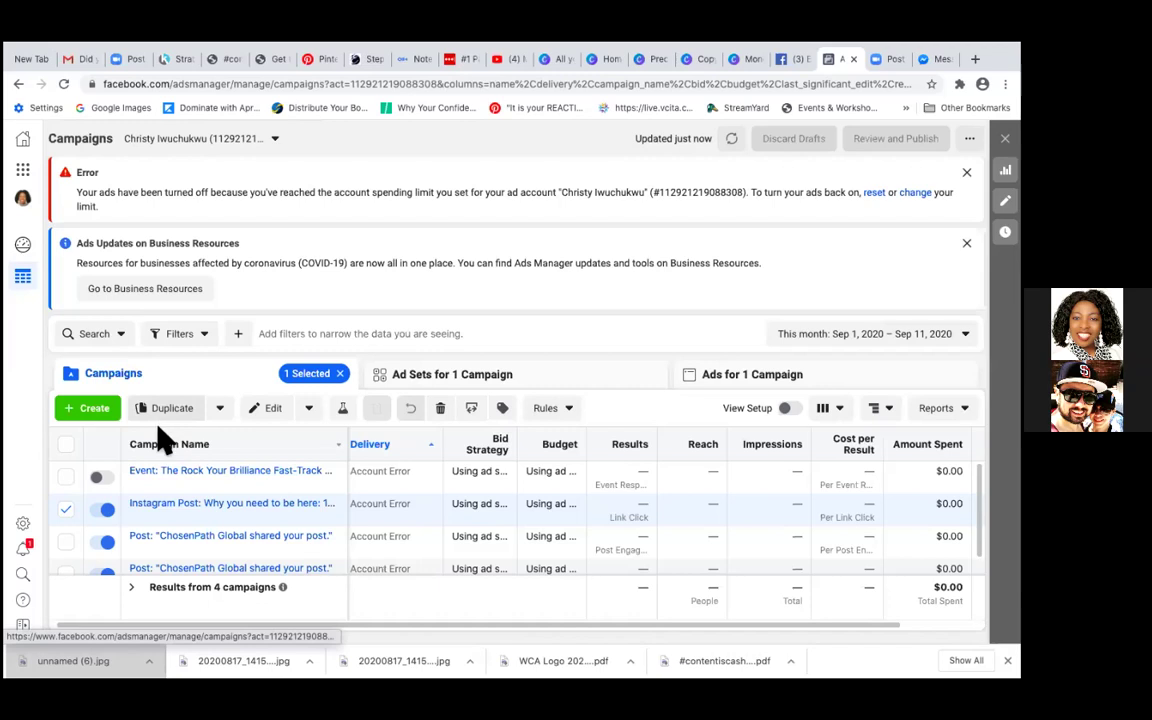
pyautogui.click(107, 510)
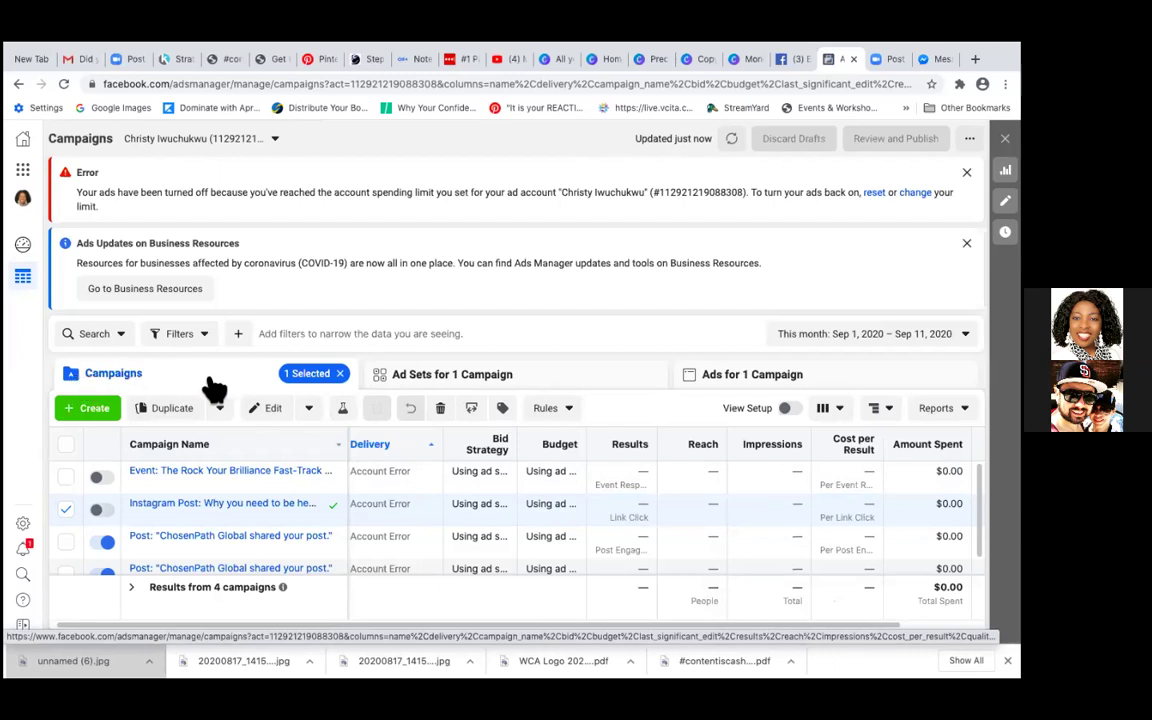
# Turn off the ad set and the ad belonging to the "Instagram Post: Why you need to be here" campaign
pyautogui.click(522, 378)
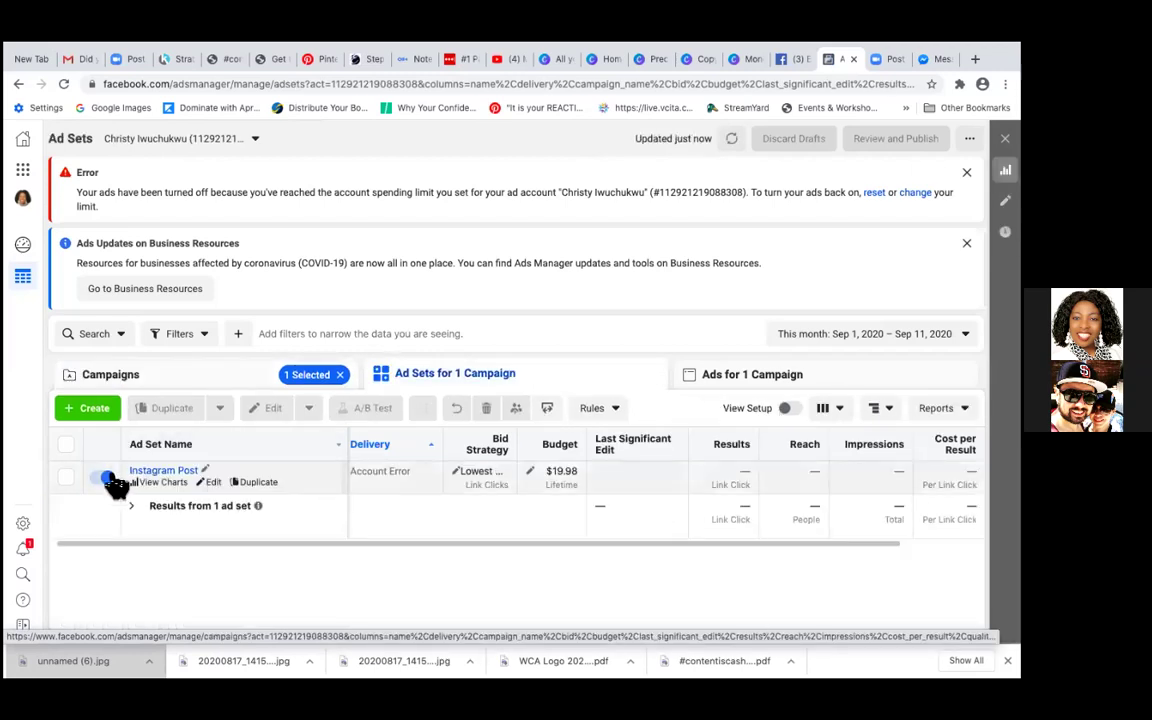
pyautogui.click(105, 477)
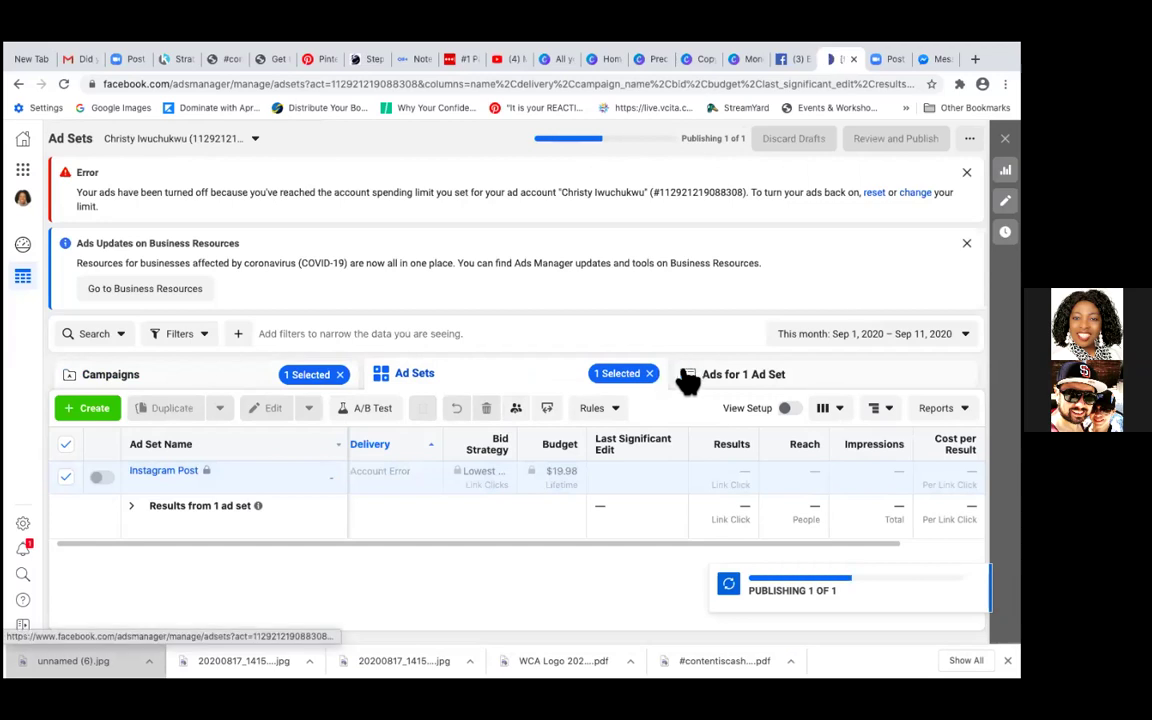
pyautogui.click(738, 386)
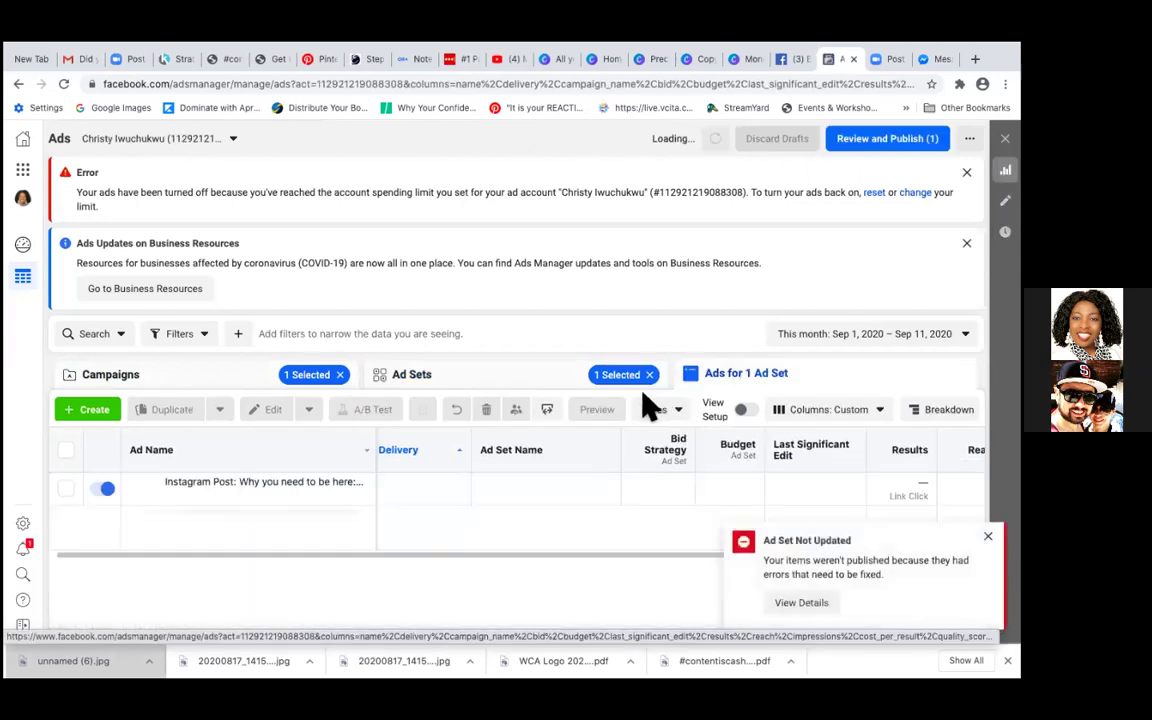
pyautogui.click(106, 490)
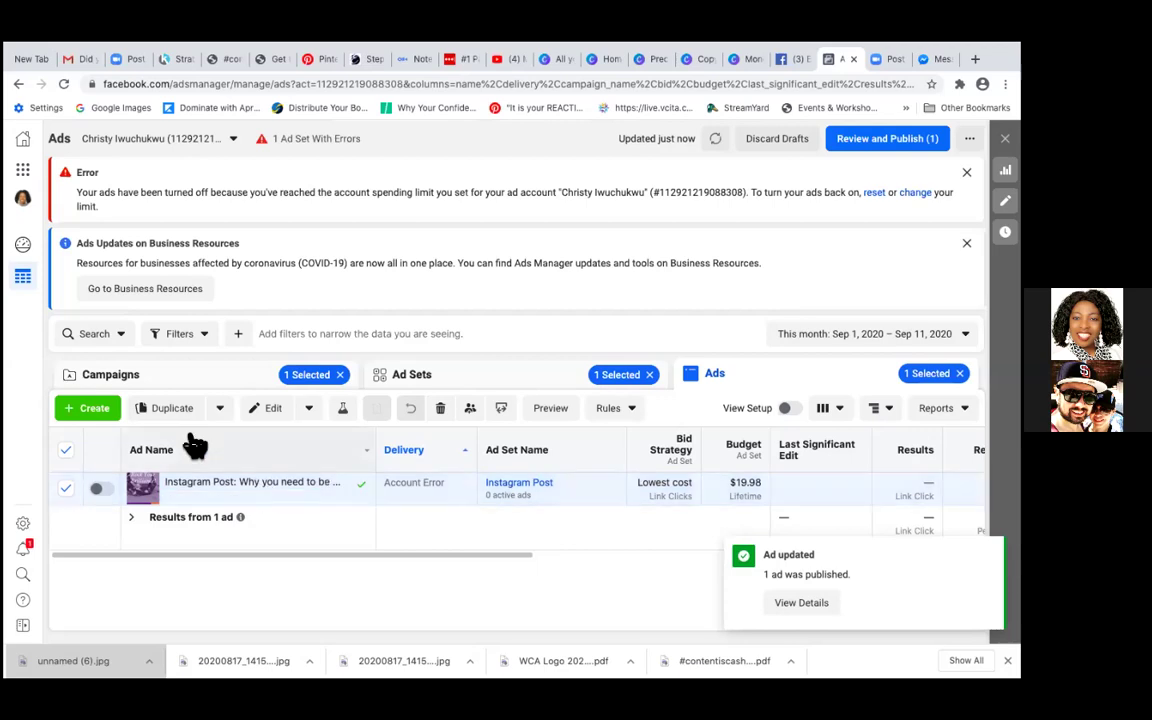
# Clear the Instagram Post campaign and ad set selections, and return to the full campaign list
pyautogui.click(360, 382)
pyautogui.click(340, 373)
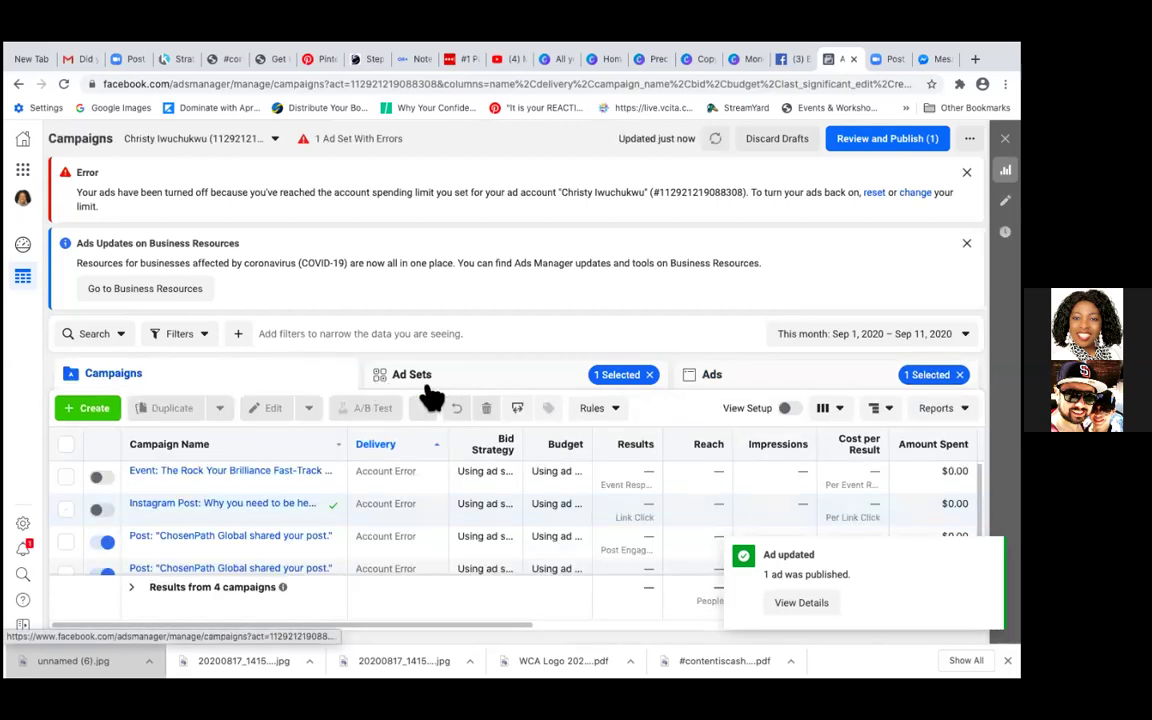
pyautogui.click(645, 376)
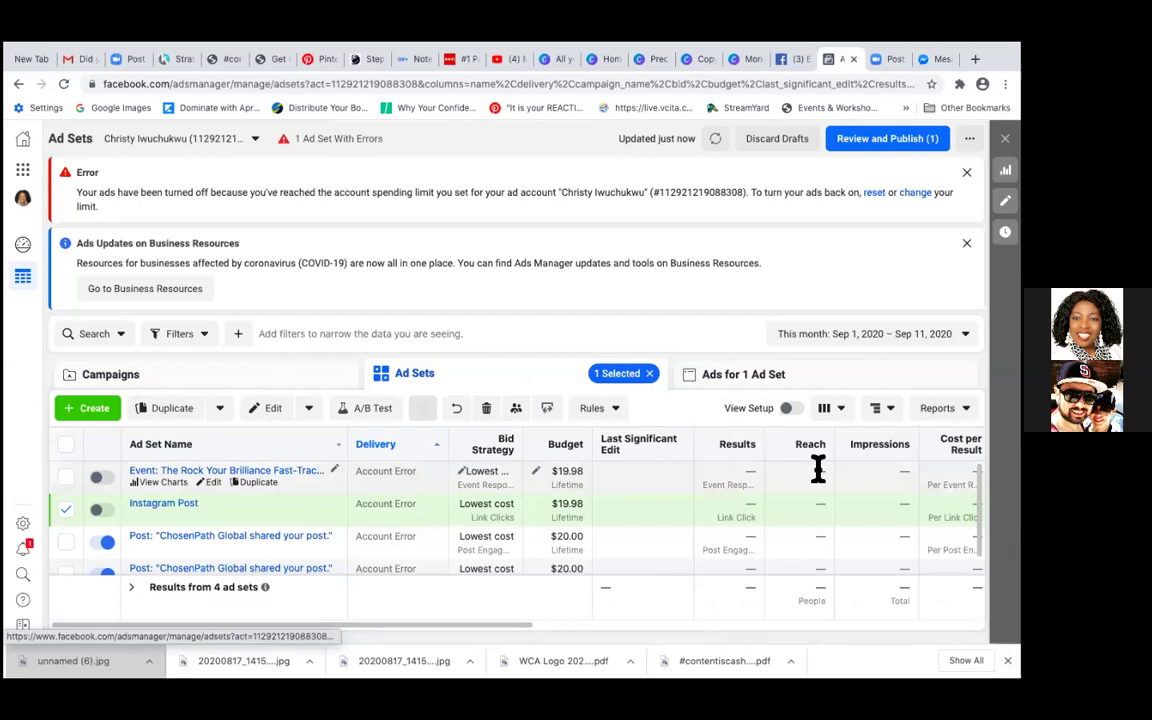
pyautogui.click(649, 374)
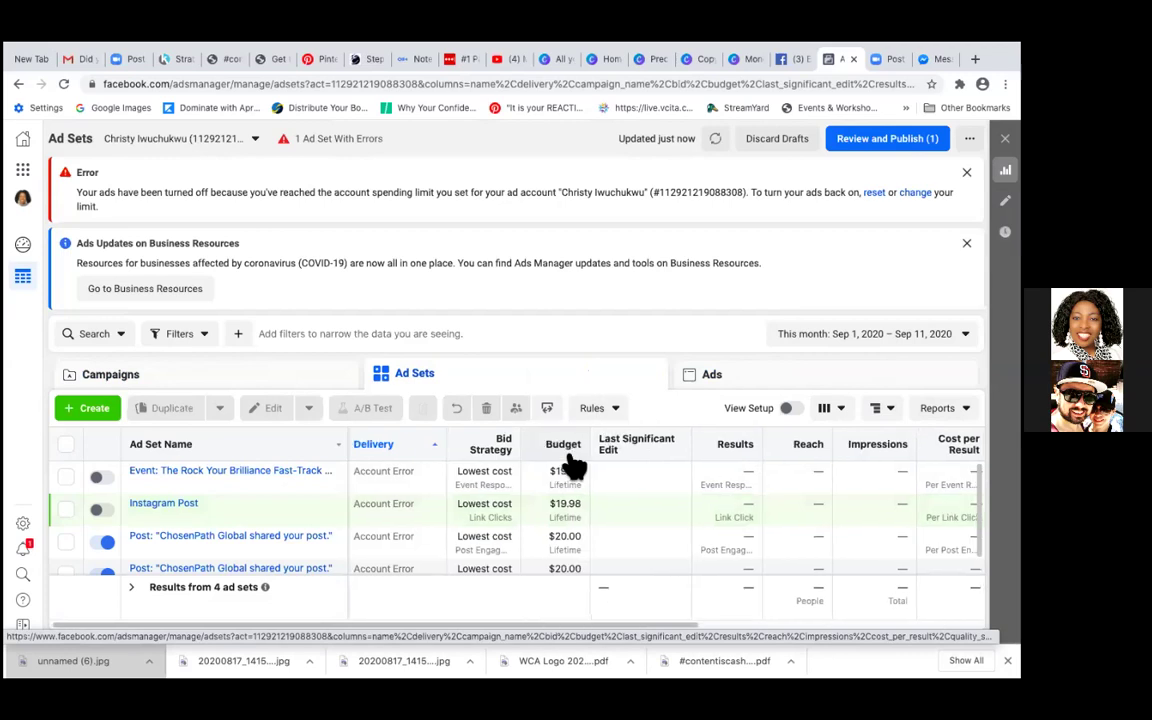
pyautogui.scroll(-1, 572, 460)
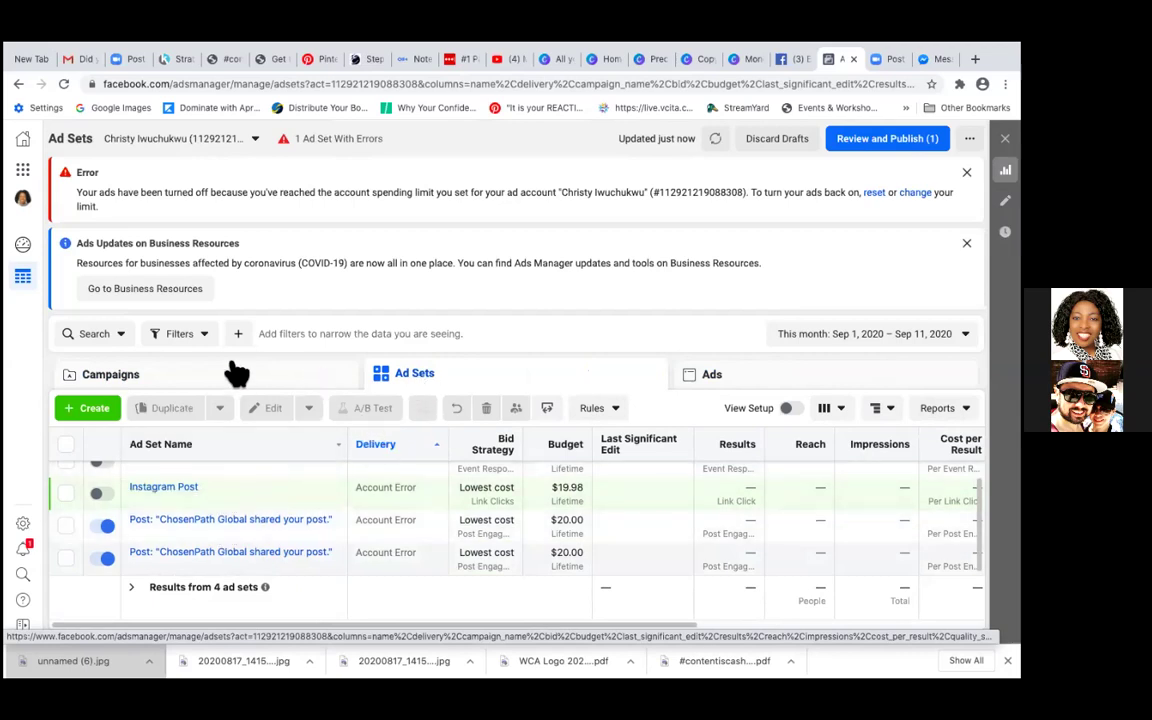
pyautogui.click(189, 376)
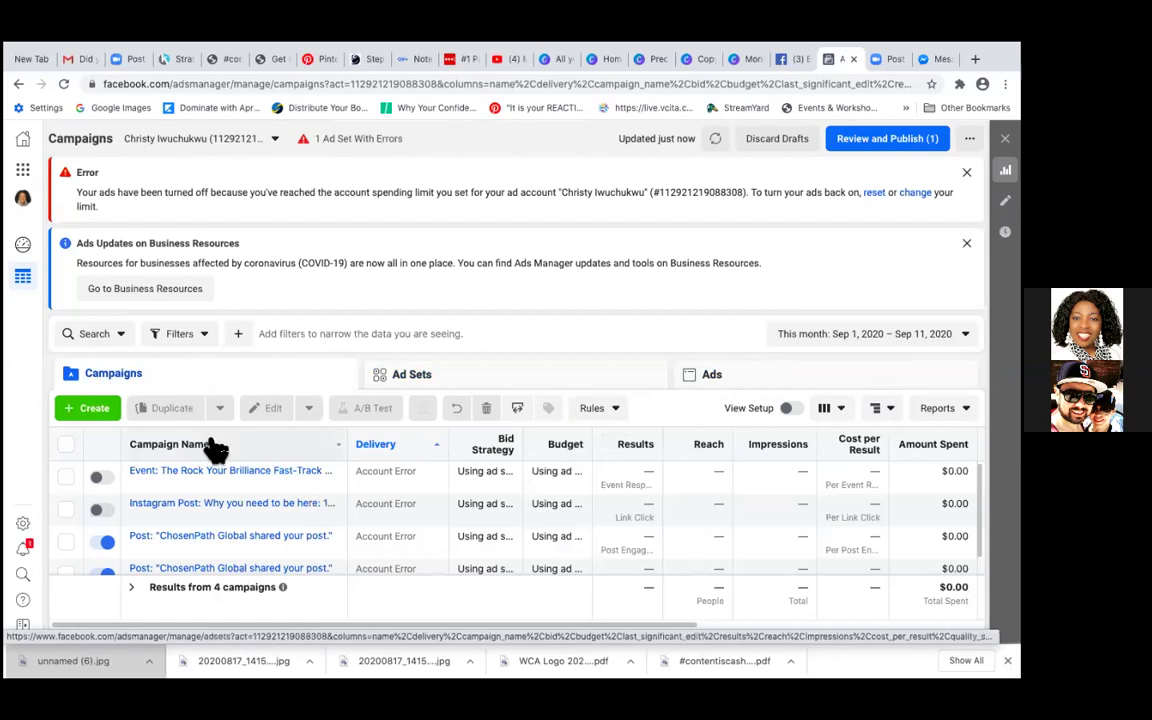
# Open the first "ChosenPath Global shared your post." campaign in the editor and view its ad preview
pyautogui.scroll(-1, 216, 450)
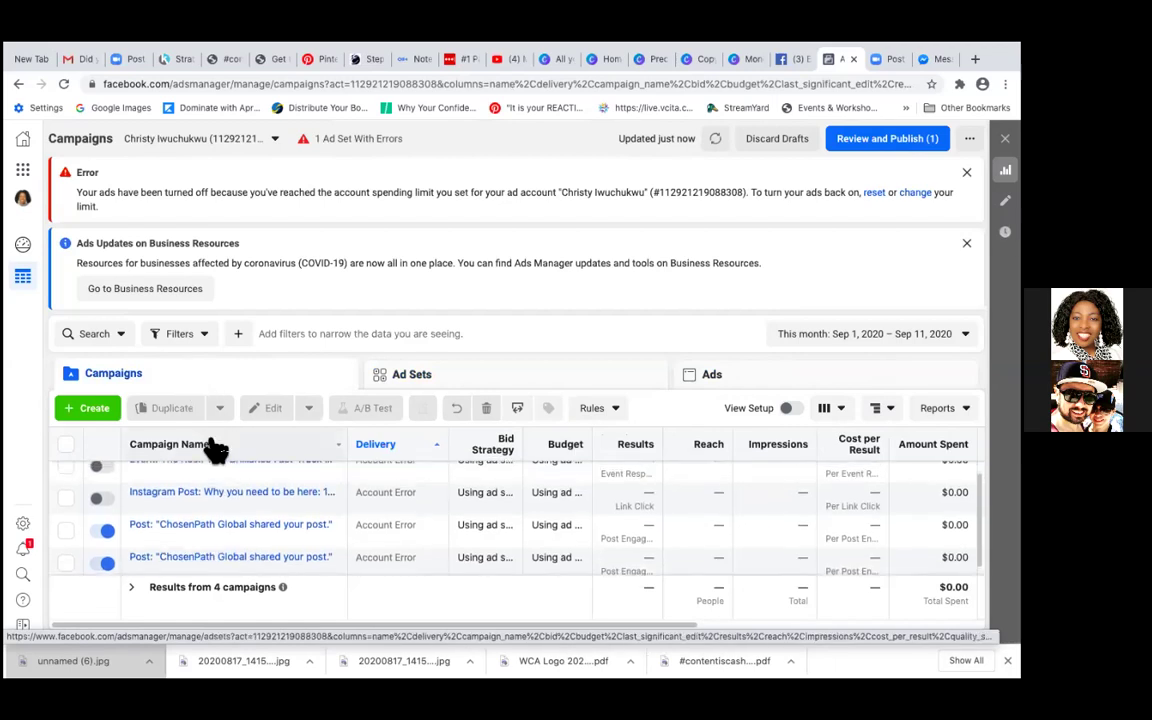
pyautogui.scroll(1, 216, 450)
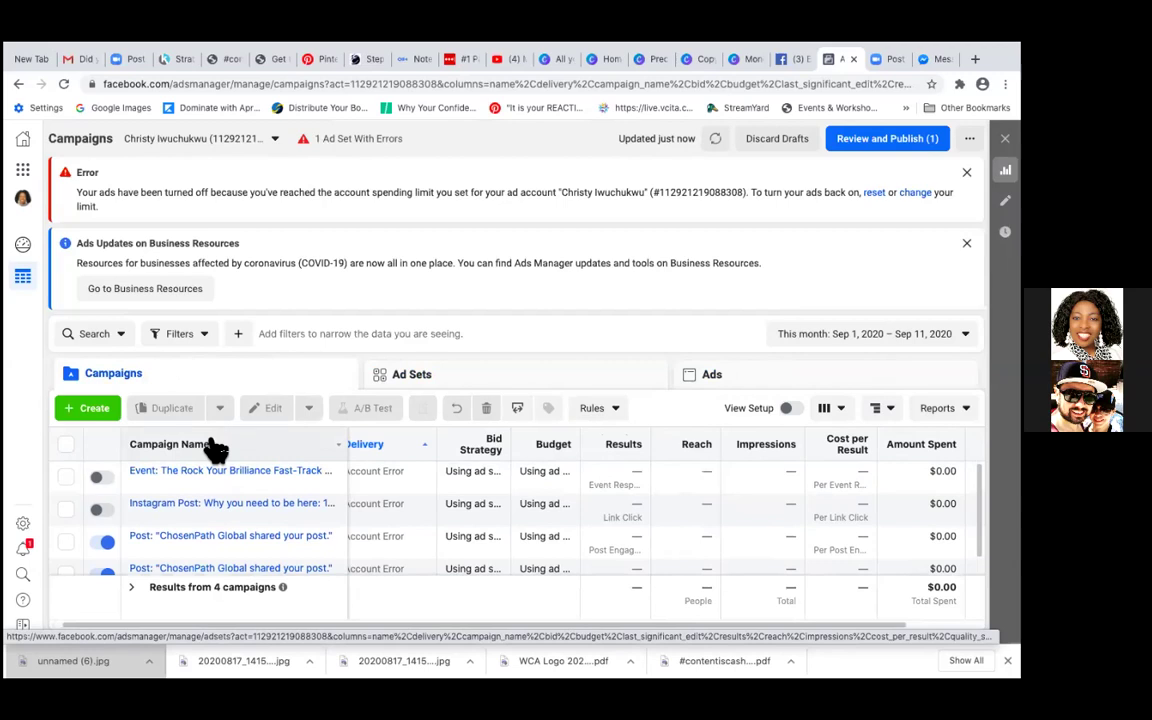
pyautogui.scroll(-1, 216, 448)
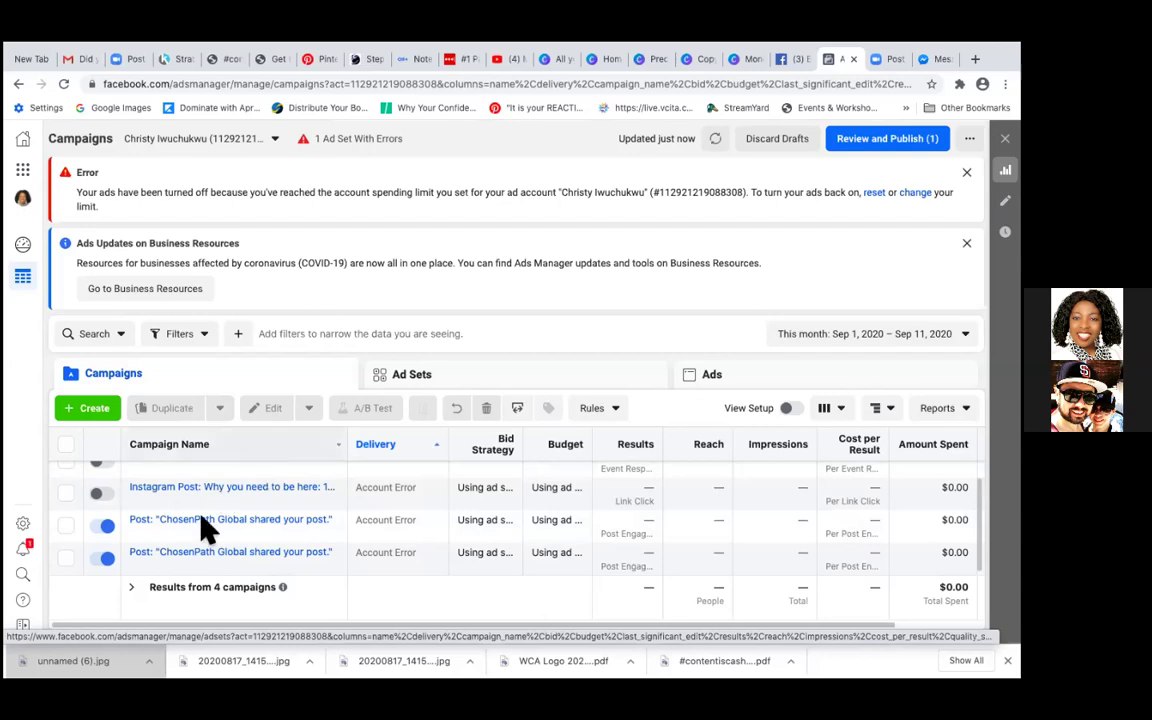
pyautogui.moveTo(200, 535)
pyautogui.click(213, 532)
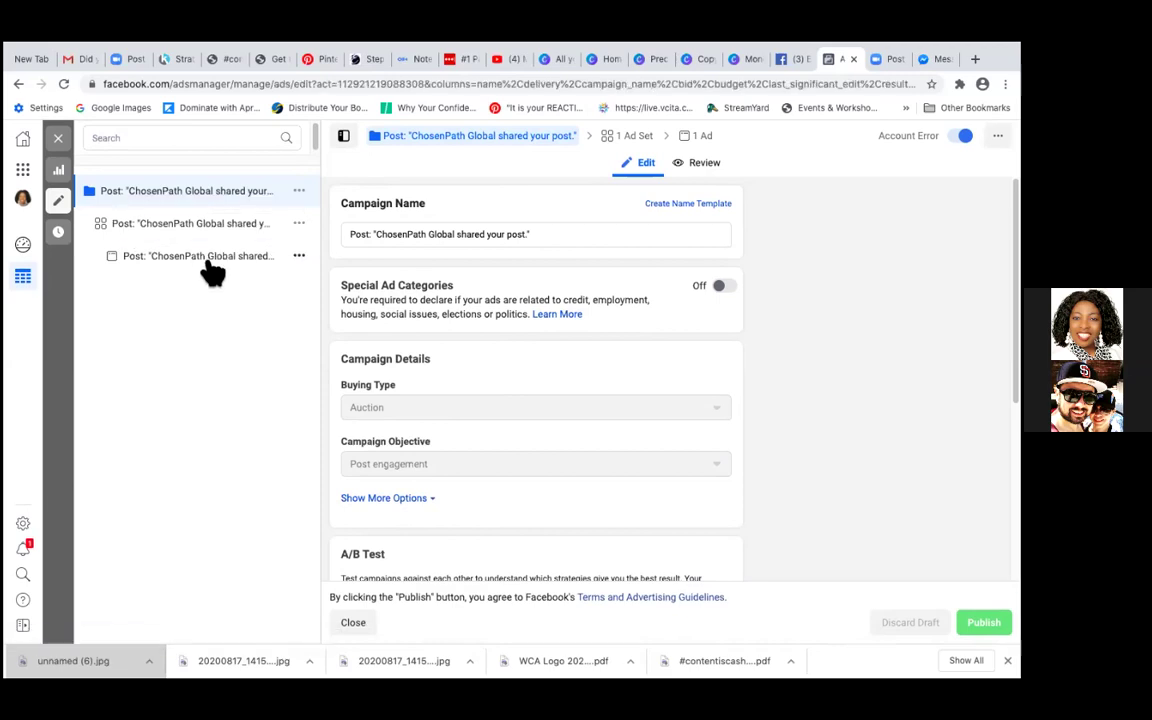
pyautogui.click(211, 266)
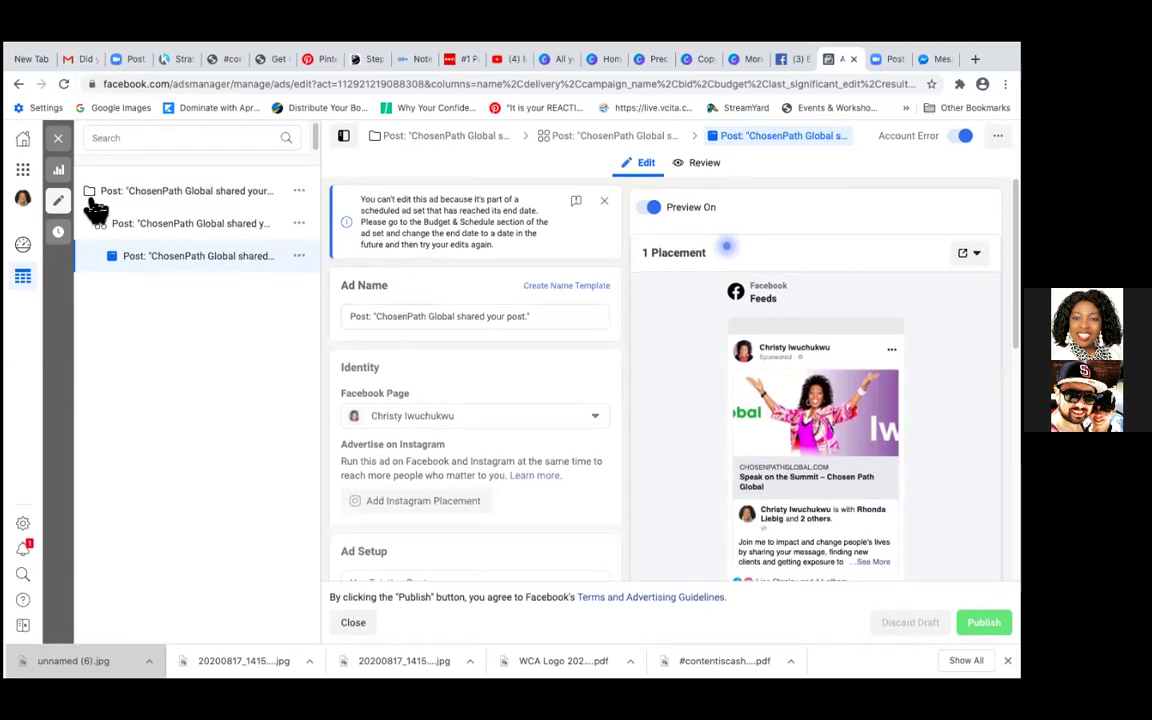
# Close the editor, turn off the first "ChosenPath Global shared your post." campaign, and clear the campaign selection
pyautogui.click(62, 141)
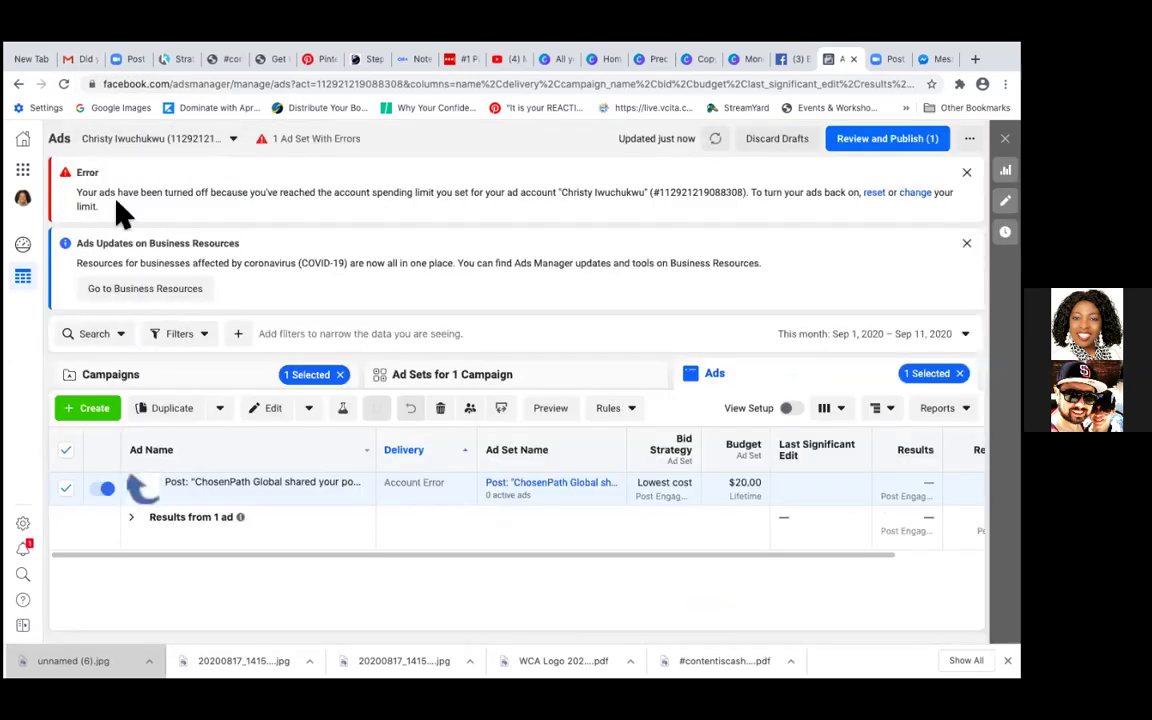
pyautogui.click(347, 381)
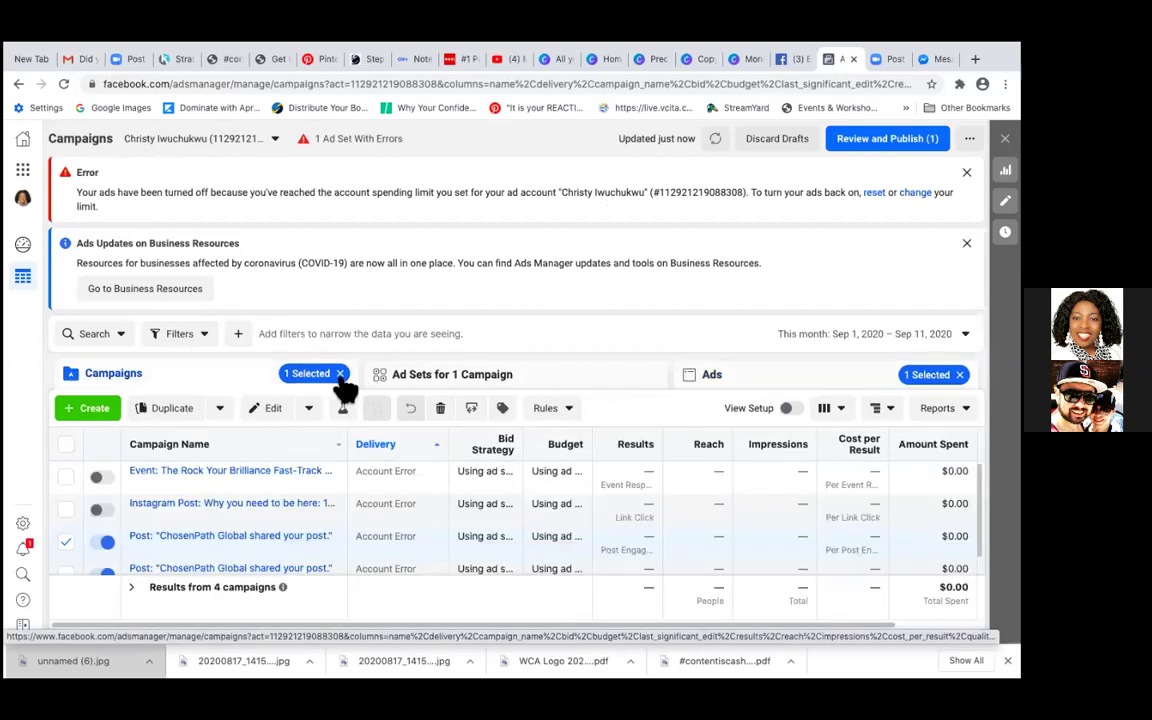
pyautogui.click(108, 542)
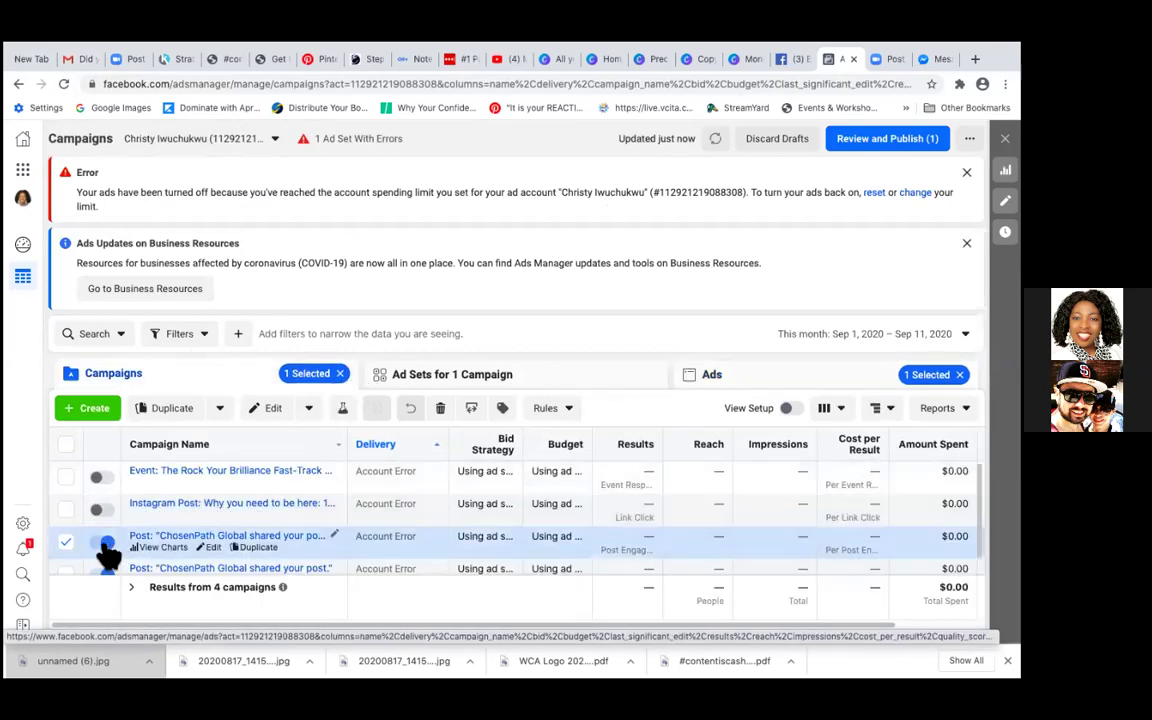
pyautogui.scroll(-1, 232, 515)
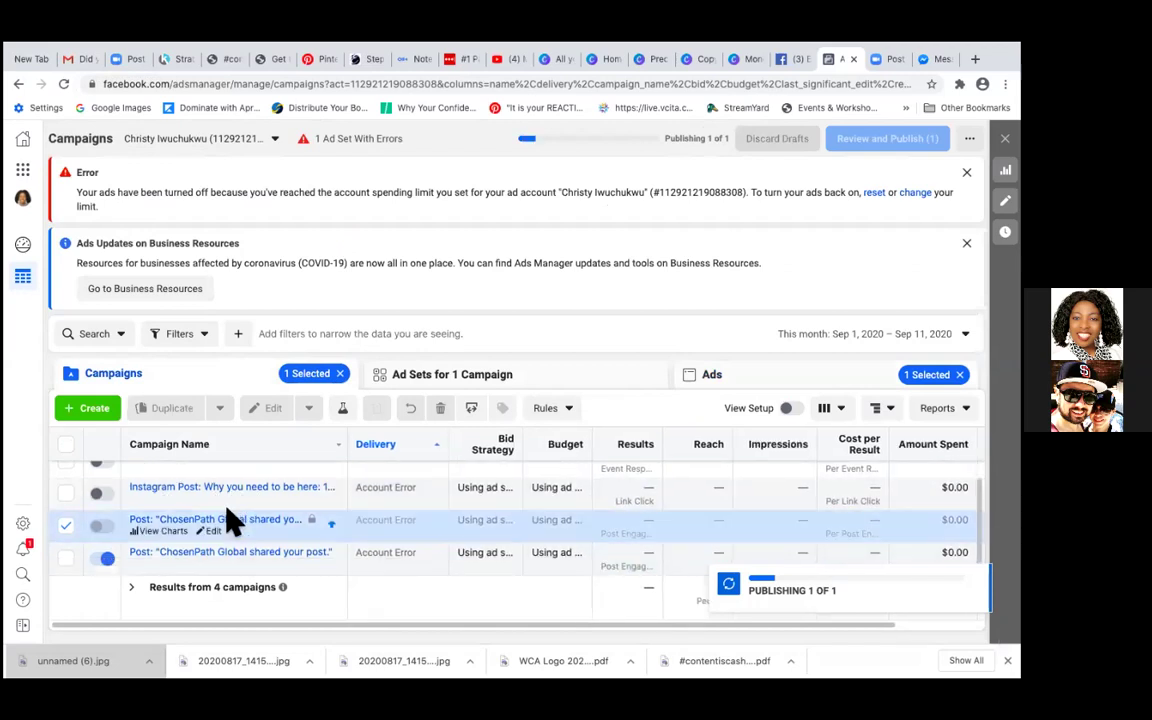
pyautogui.click(339, 373)
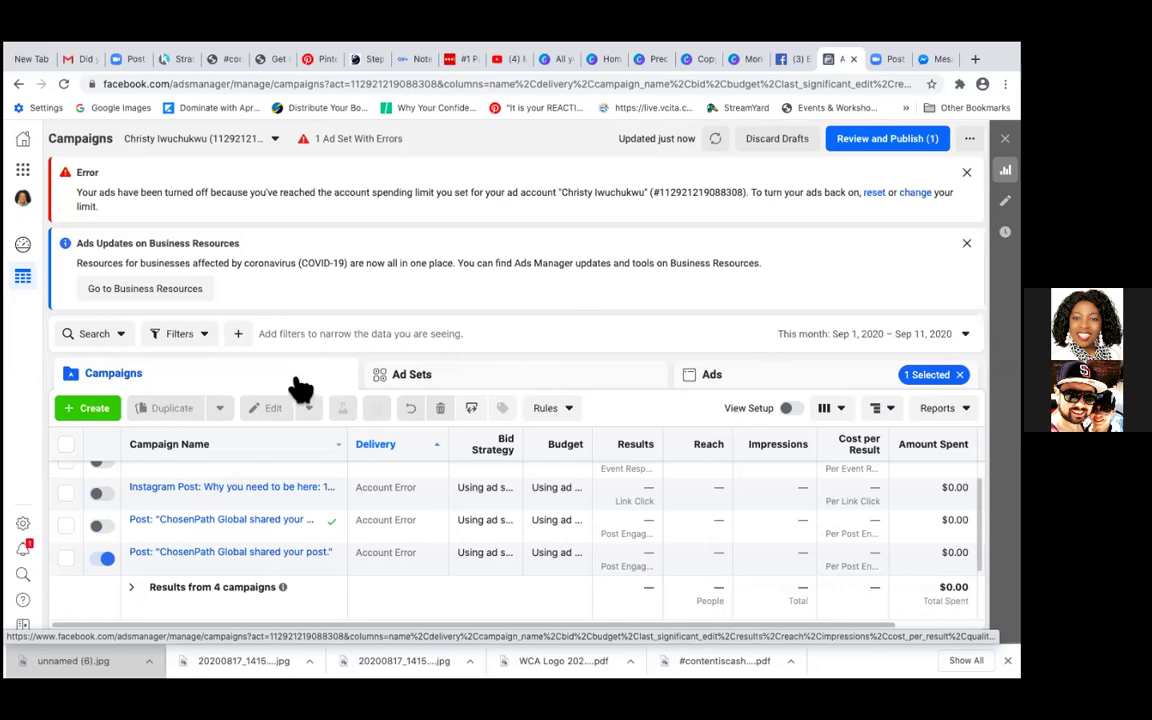
# Select the switched-off "ChosenPath Global shared your post." campaign and turn off its ad set and ad
pyautogui.moveTo(254, 478)
pyautogui.moveTo(216, 517)
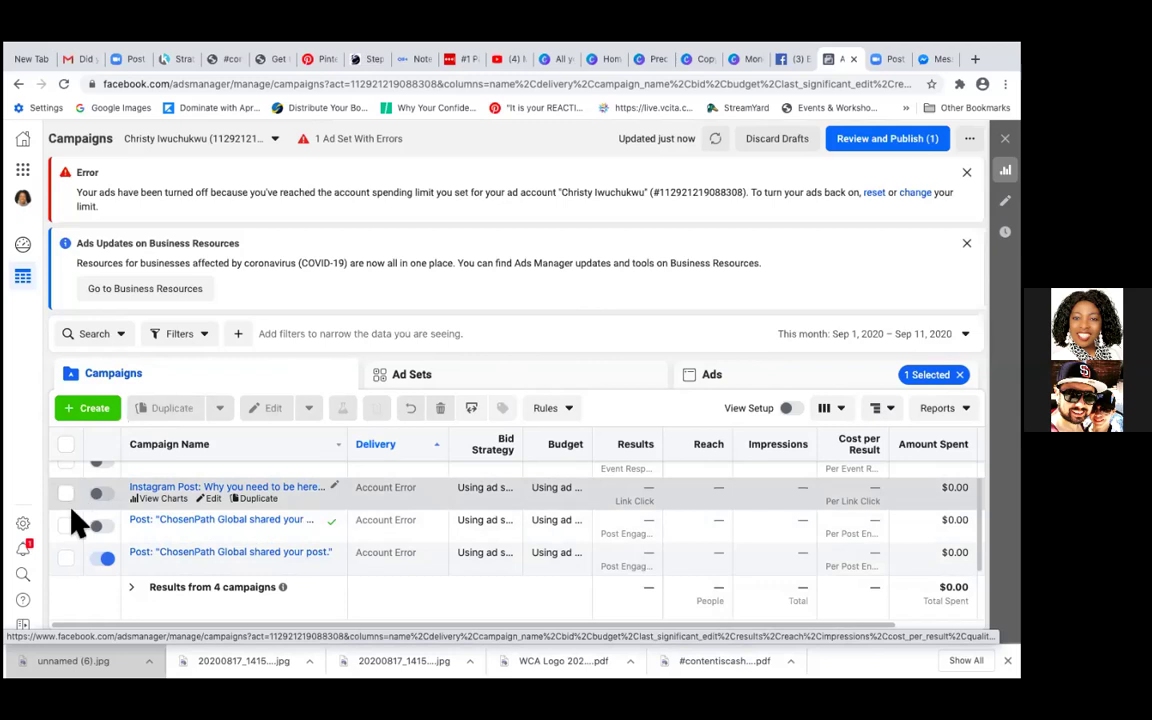
pyautogui.click(68, 559)
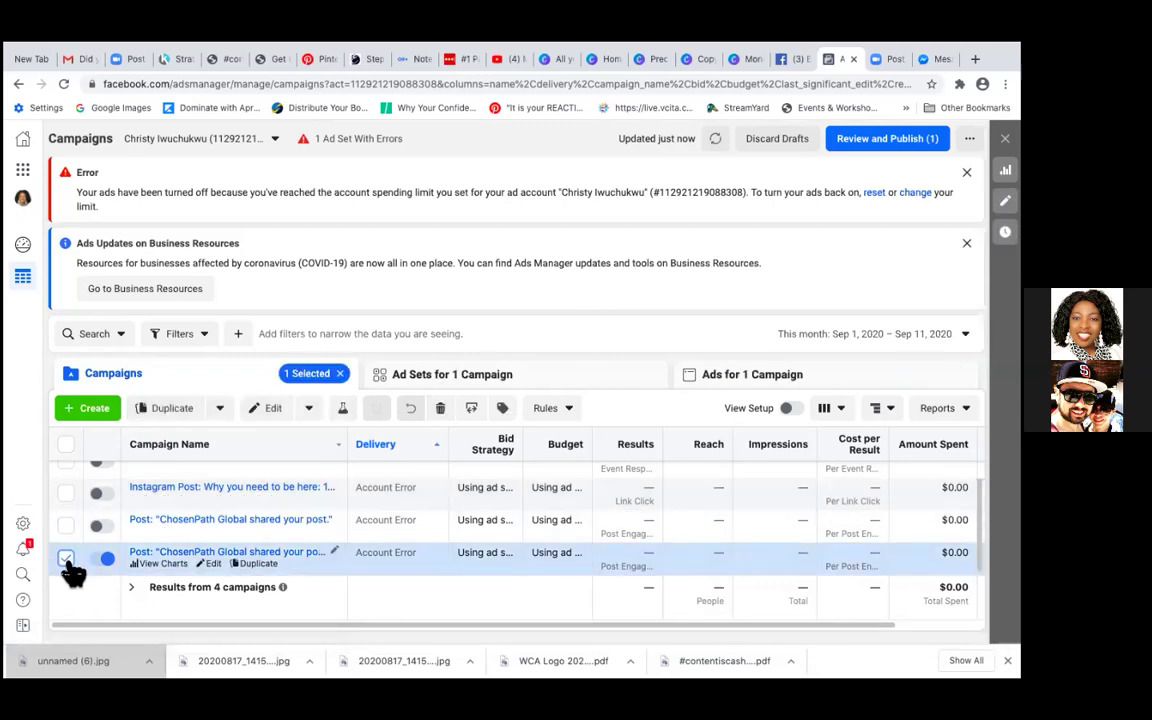
pyautogui.click(67, 559)
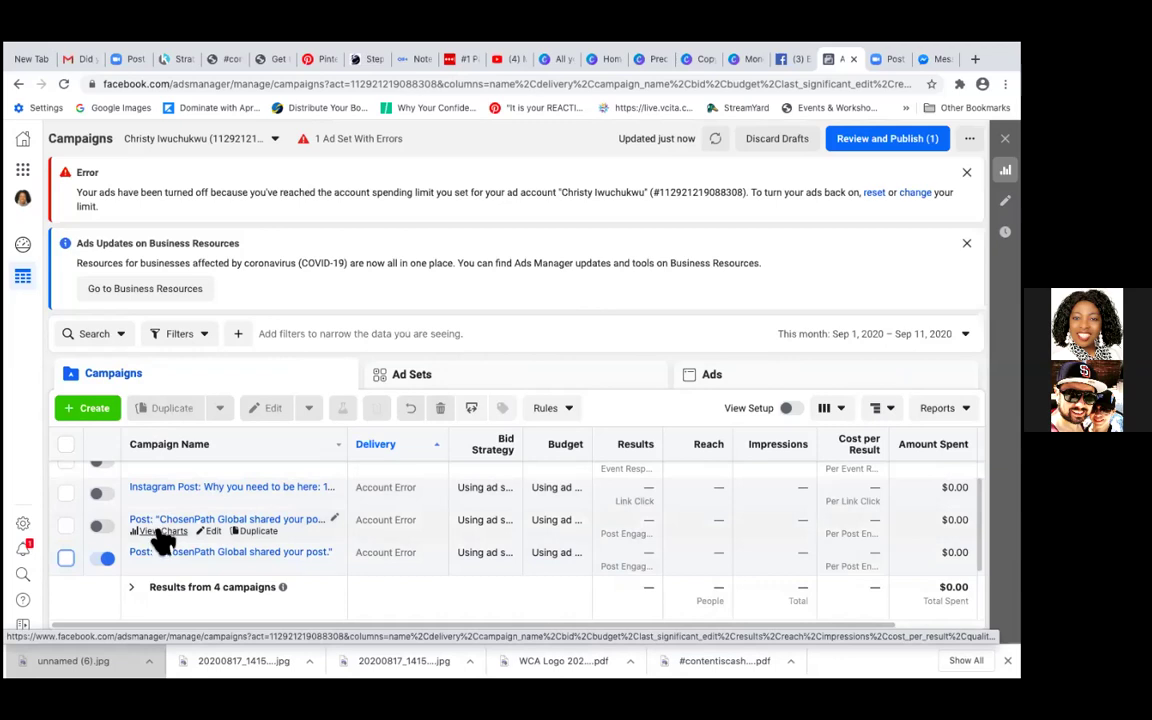
pyautogui.click(66, 525)
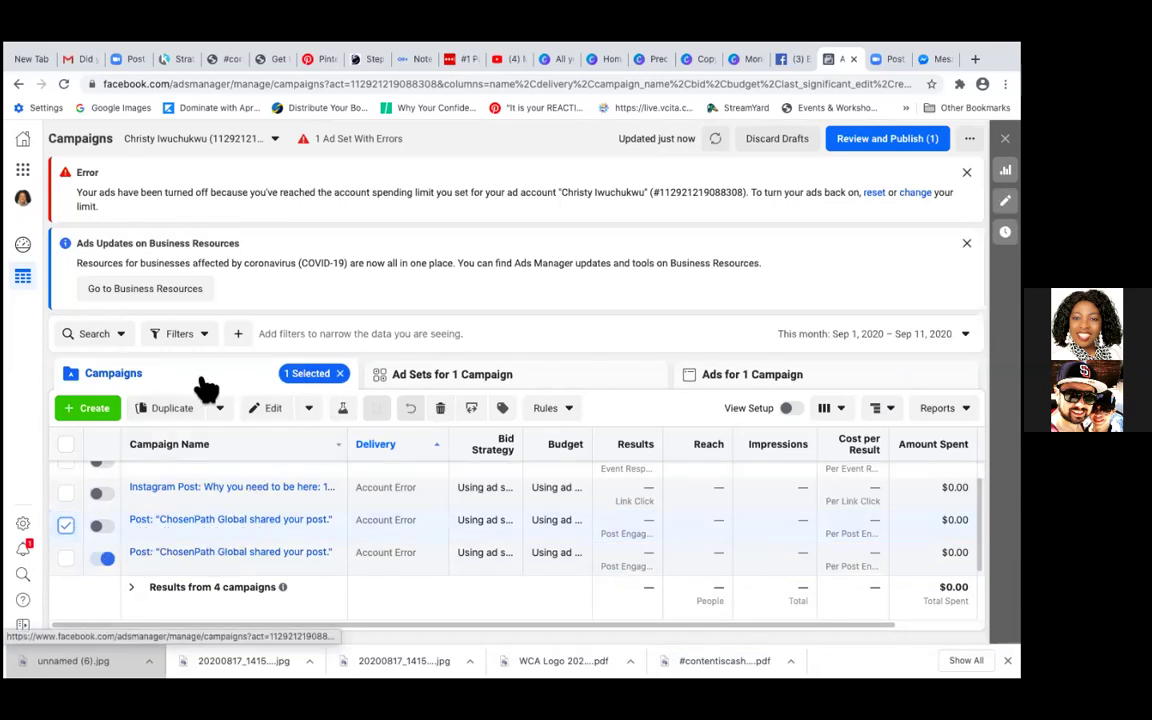
pyautogui.click(438, 374)
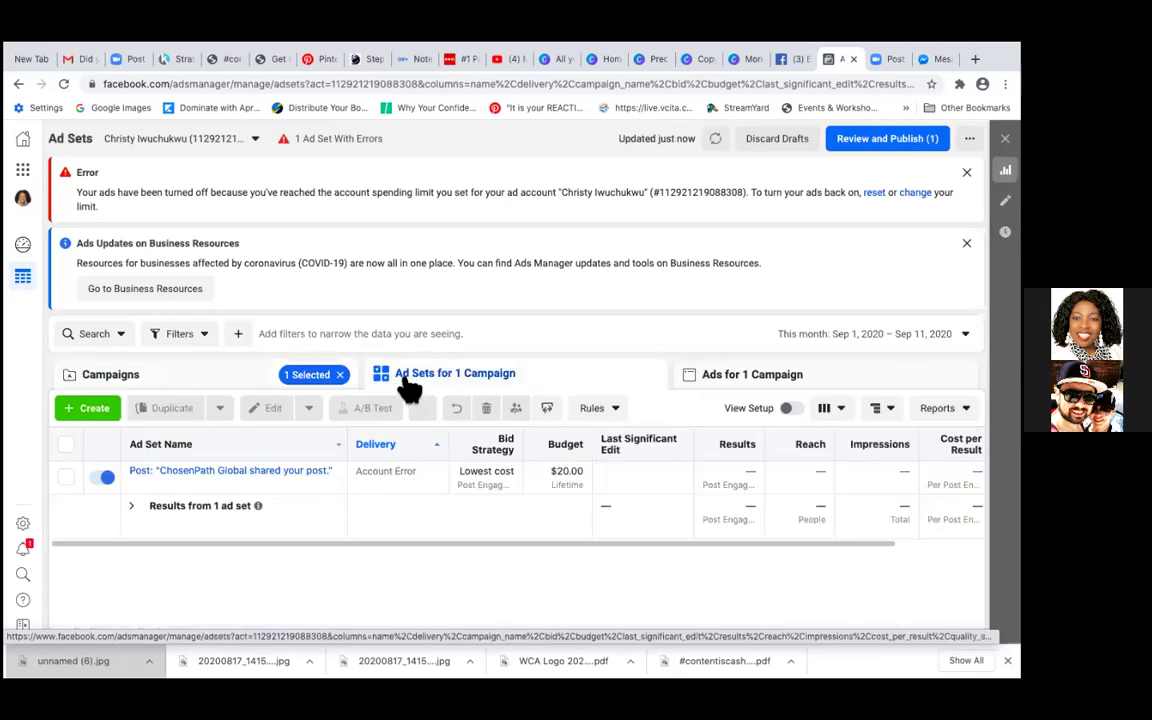
pyautogui.click(106, 478)
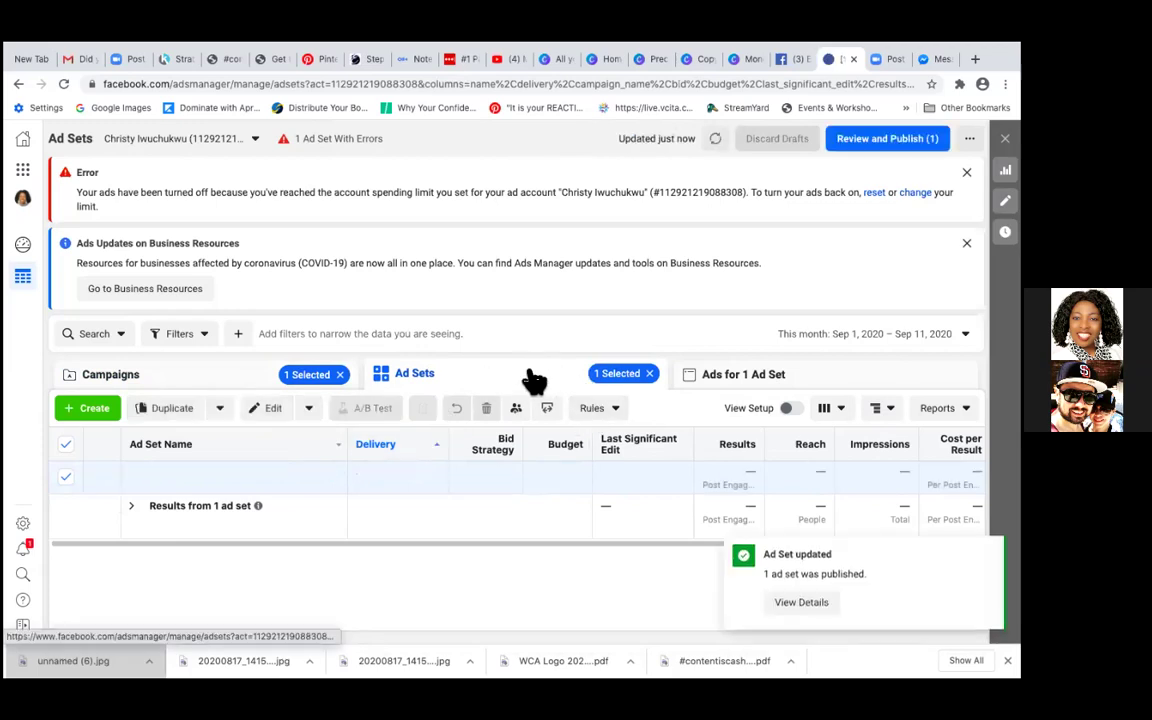
pyautogui.click(714, 376)
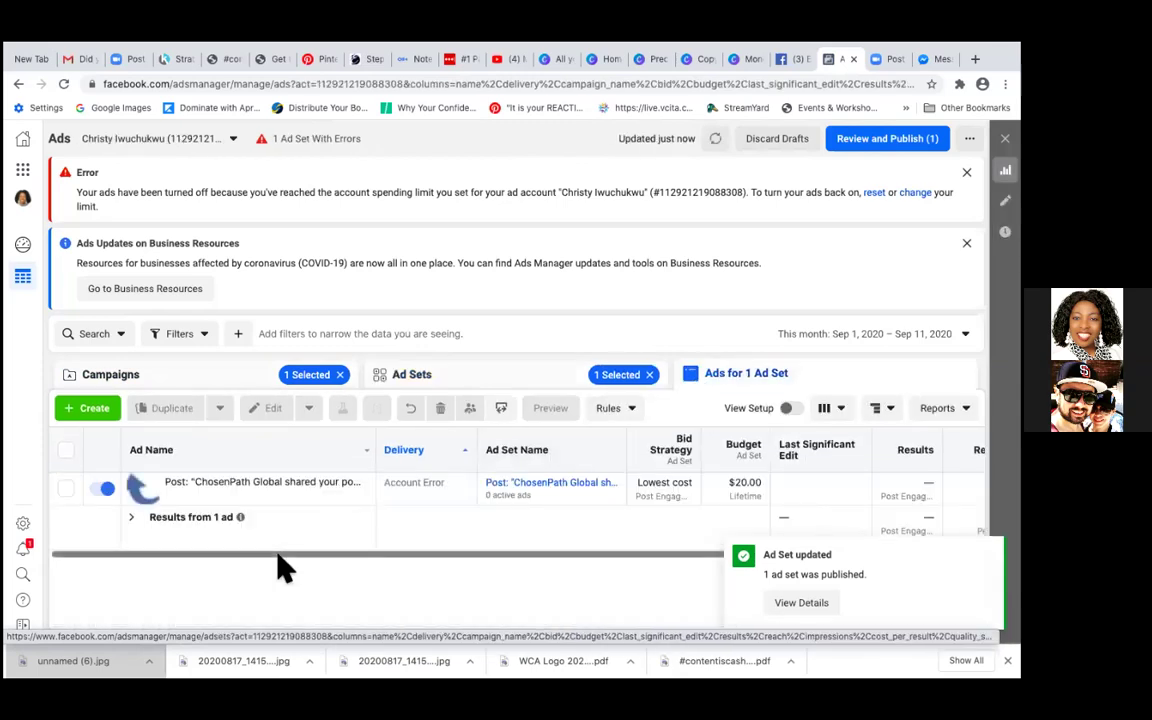
pyautogui.click(103, 490)
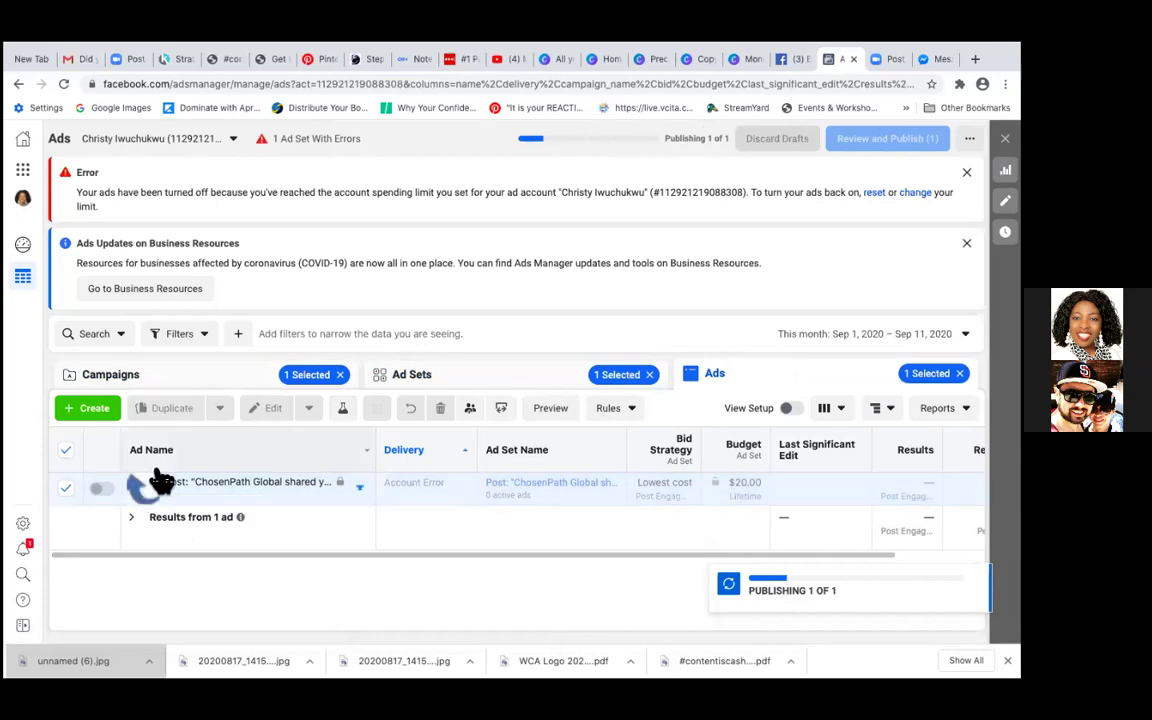
# Clear the campaign, ad set and ad selections, and turn off the remaining active "ChosenPath Global shared your post." ad
pyautogui.click(340, 375)
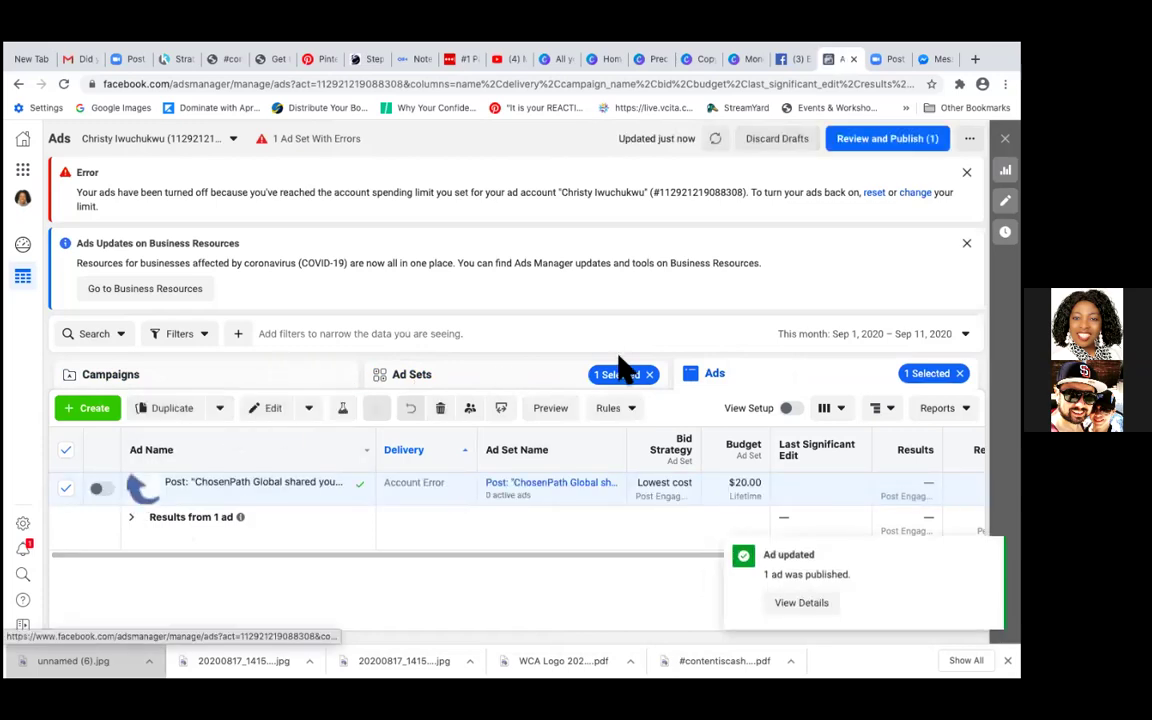
pyautogui.click(650, 375)
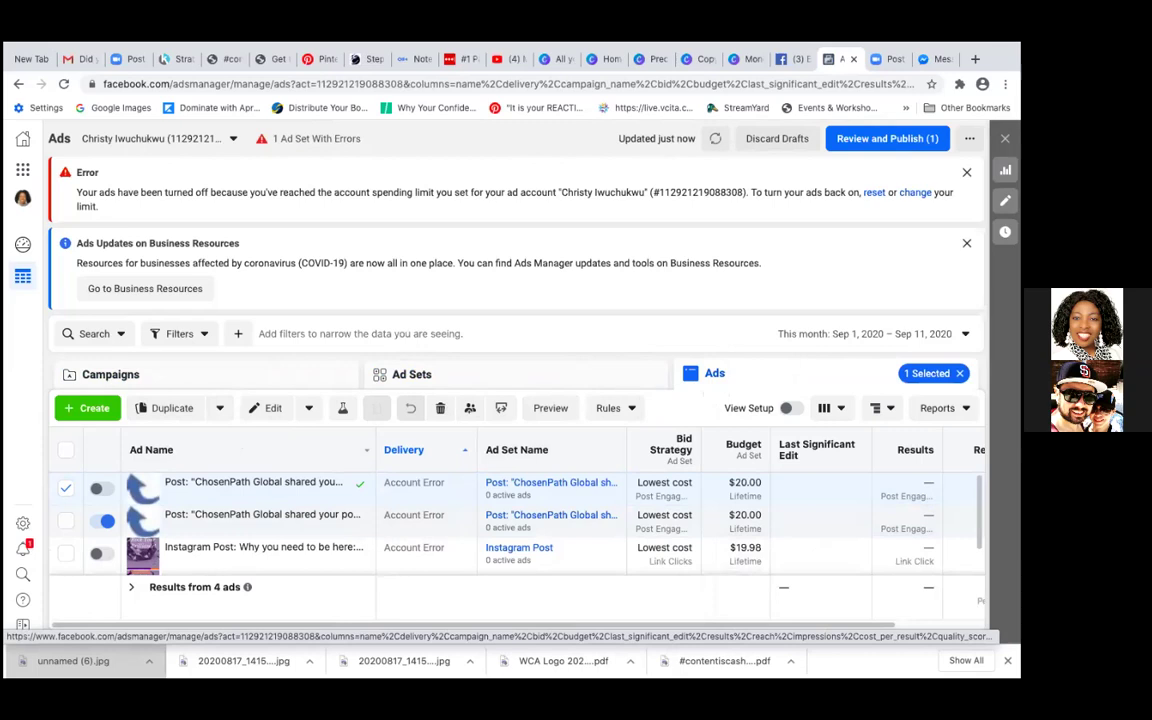
pyautogui.click(65, 488)
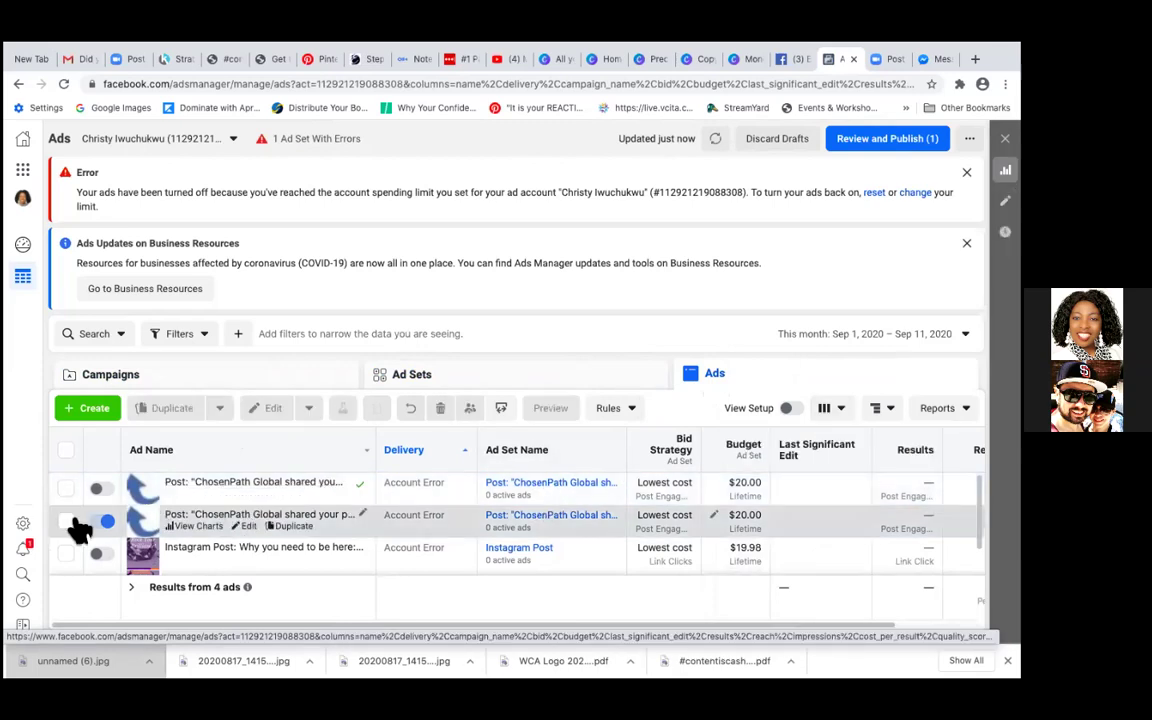
pyautogui.click(104, 521)
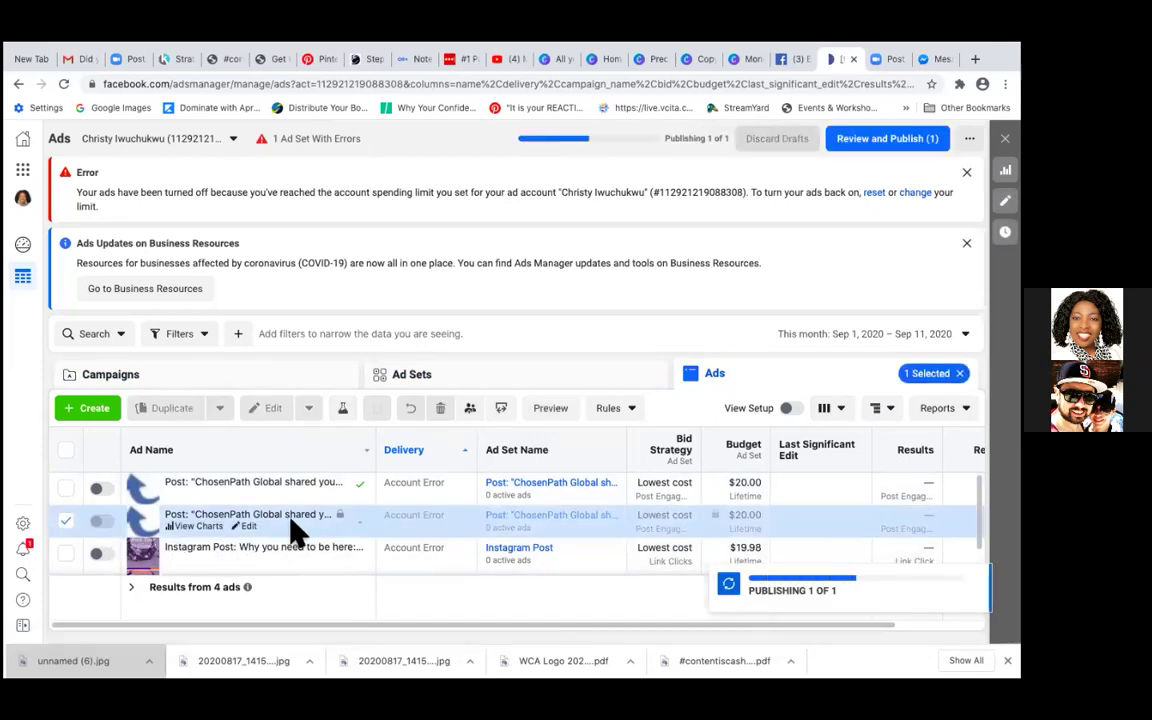
# Check the switched-off ads, return to the campaigns list, and open the still-active "ChosenPath Global shared your post." campaign in the editor
pyautogui.scroll(-1, 296, 535)
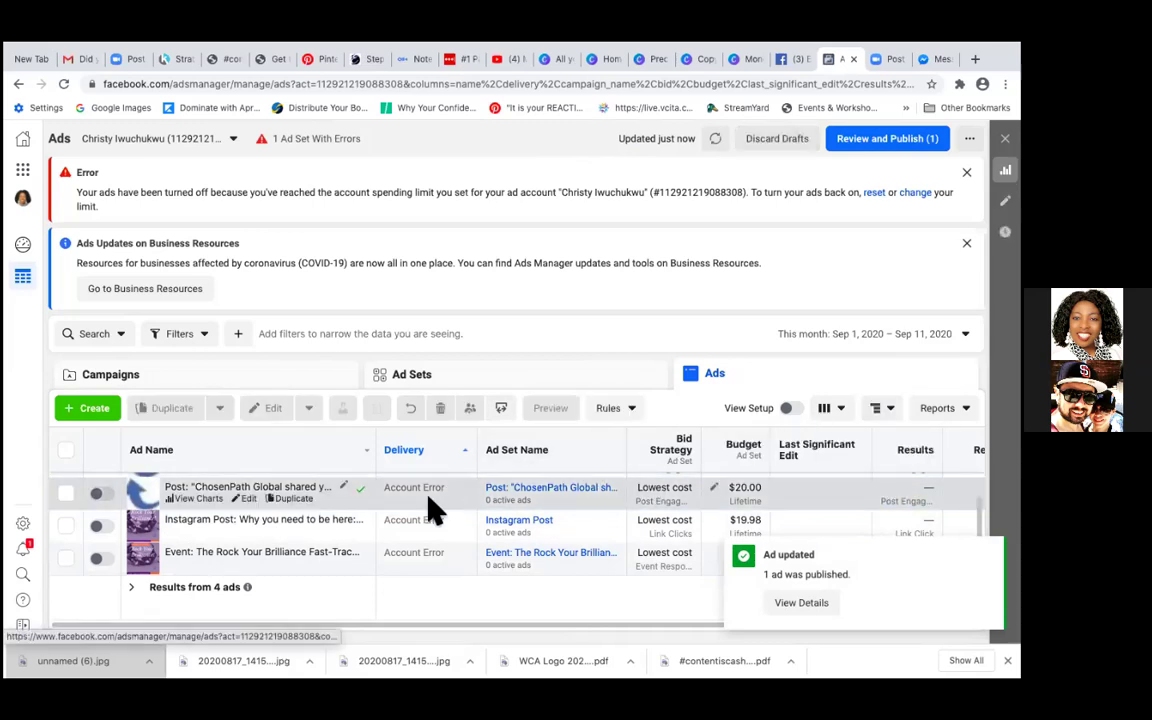
pyautogui.hscroll(1, 418, 504)
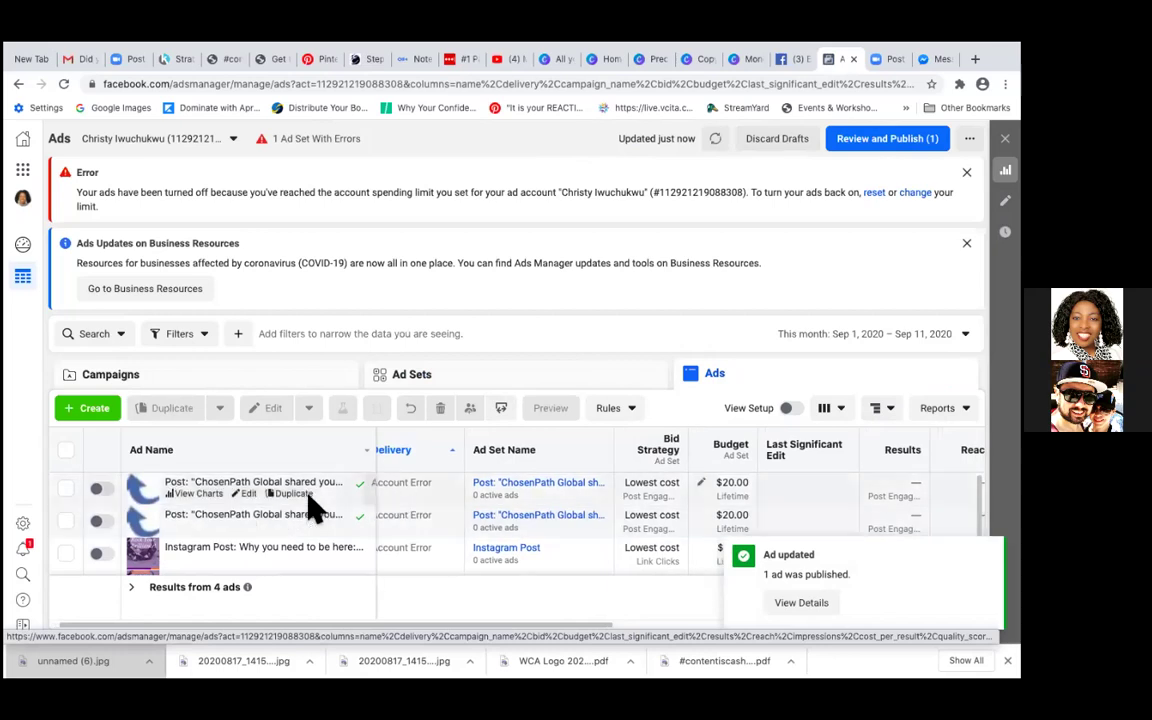
pyautogui.scroll(-1, 316, 510)
pyautogui.scroll(1, 316, 510)
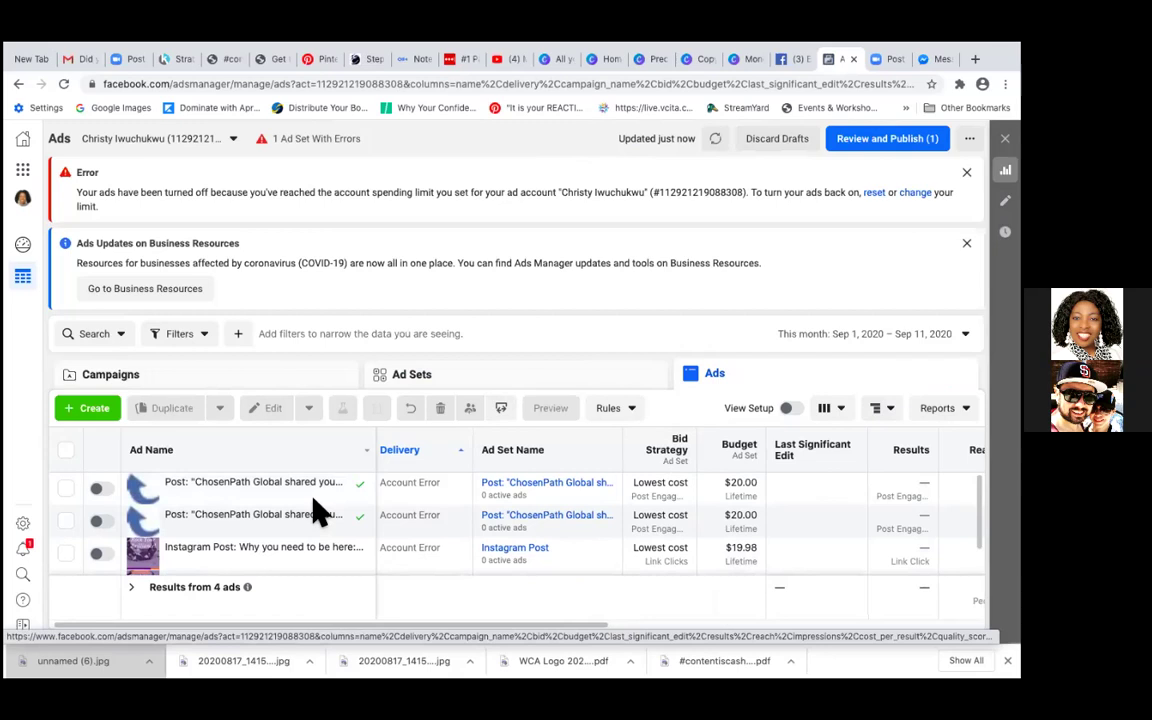
pyautogui.moveTo(249, 504)
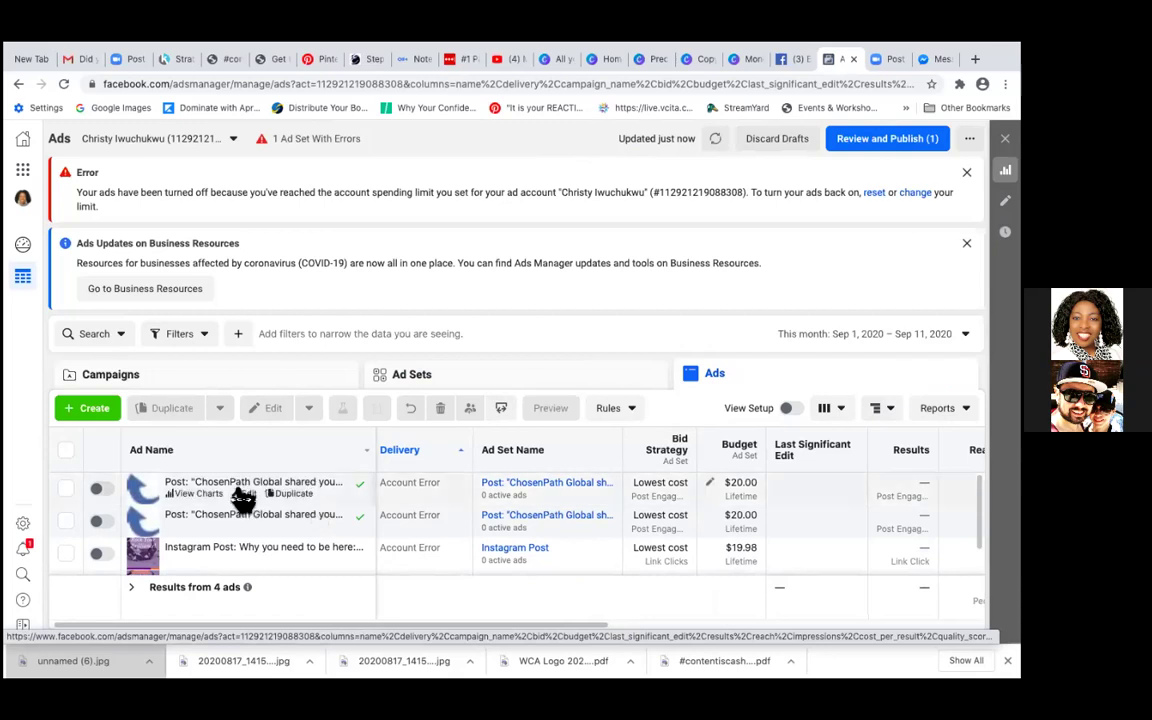
pyautogui.hscroll(1, 239, 490)
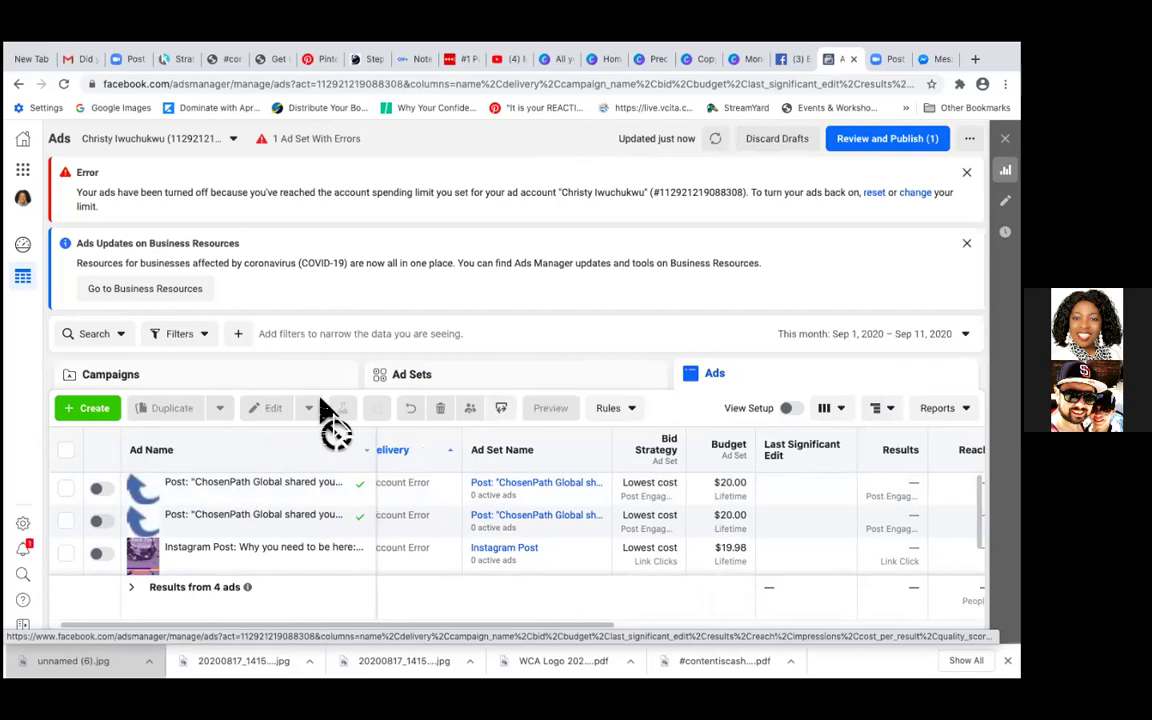
pyautogui.click(221, 381)
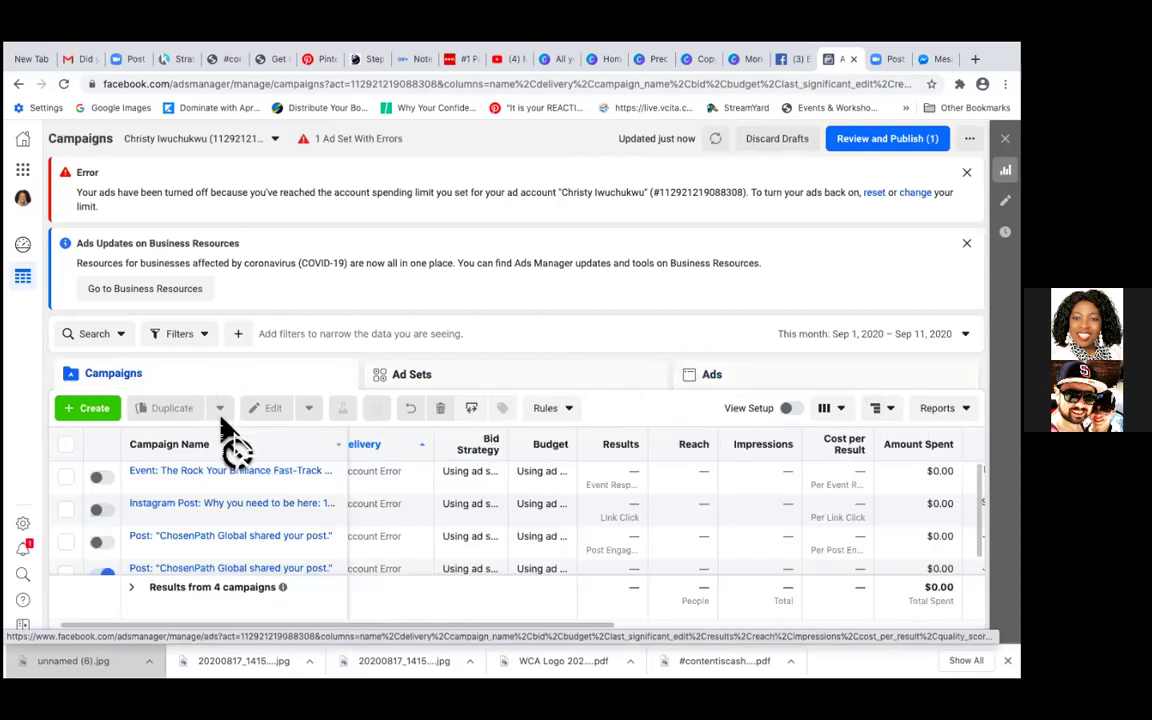
pyautogui.scroll(-1, 230, 466)
pyautogui.scroll(-1, 230, 466)
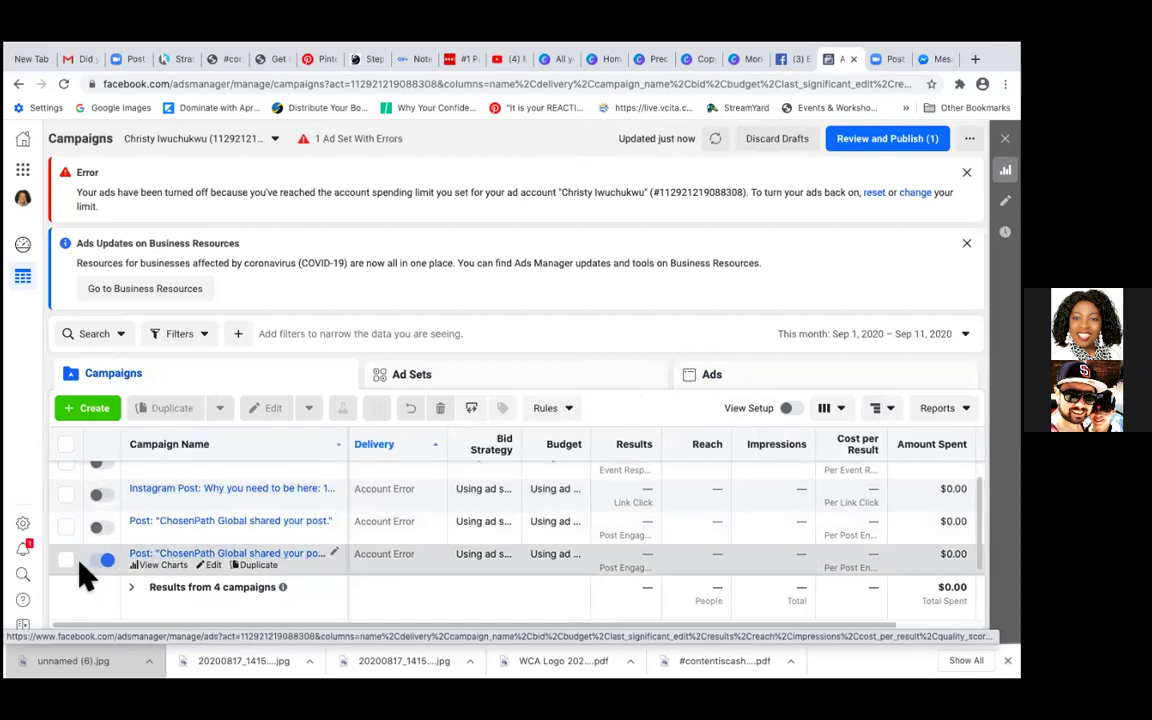
pyautogui.click(218, 568)
pyautogui.click(216, 565)
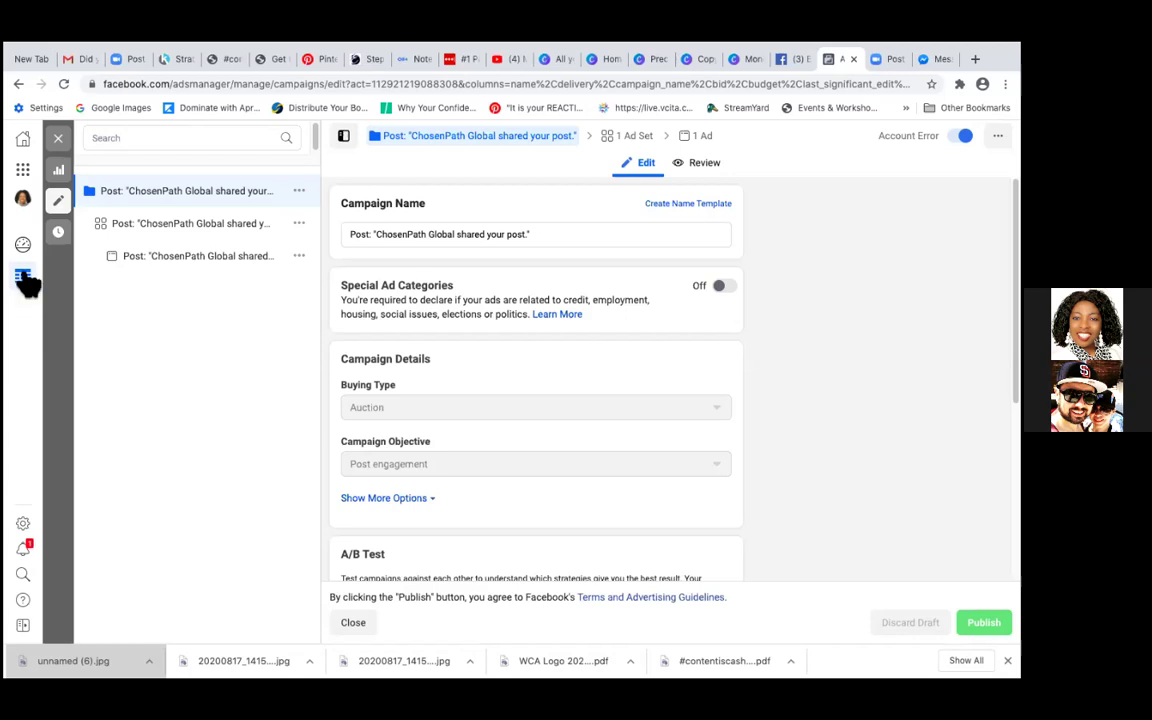
# Switch to Gmail and search for the contact who sent the Facebook ad review video, starting with "la"
pyautogui.click(68, 58)
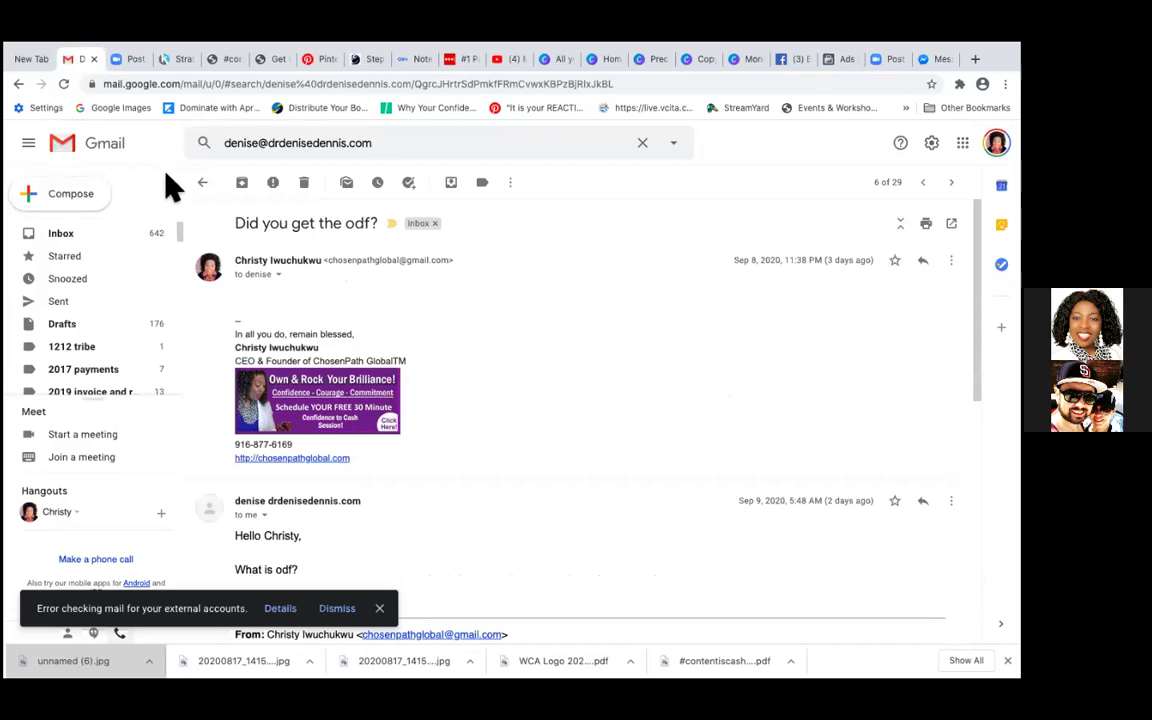
pyautogui.click(397, 143)
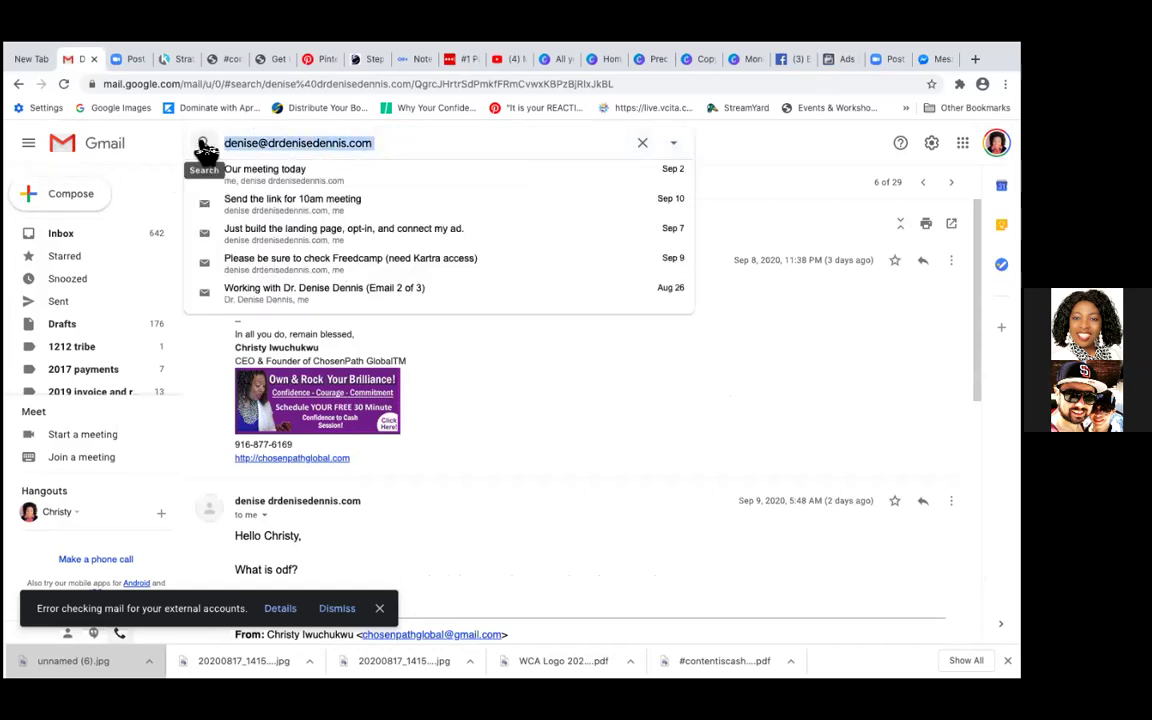
pyautogui.write('la')
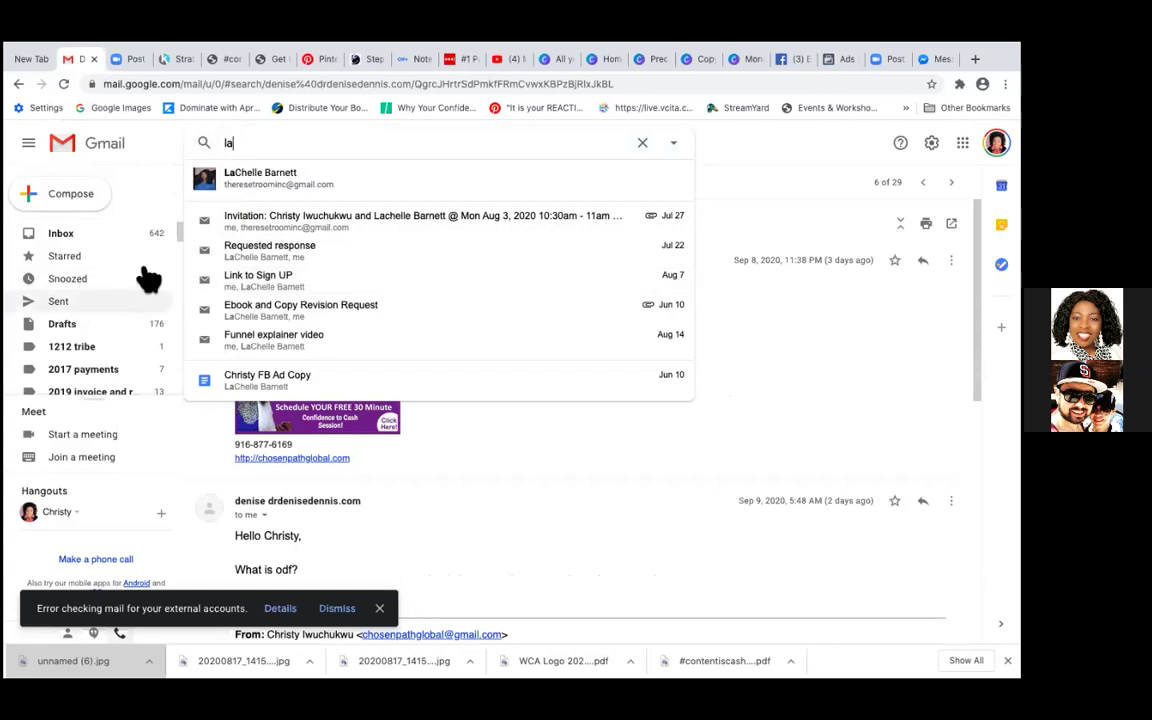
pyautogui.scroll(-3, 175, 240)
pyautogui.scroll(-10, 179, 238)
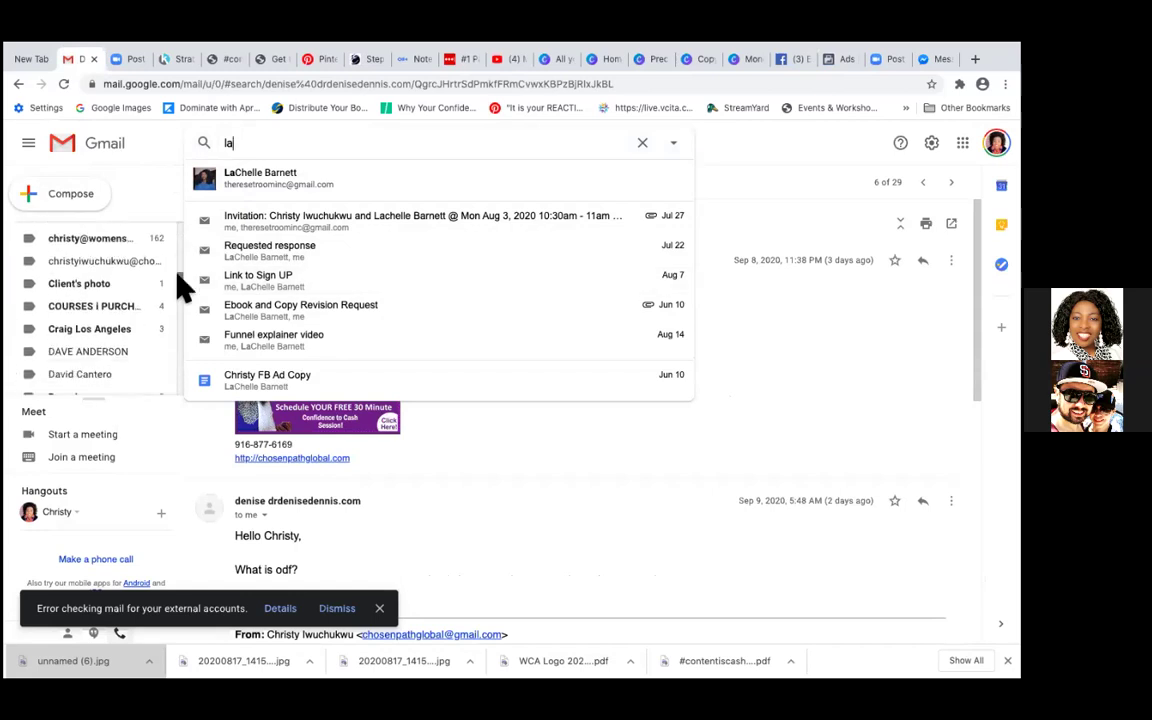
pyautogui.scroll(-8, 178, 300)
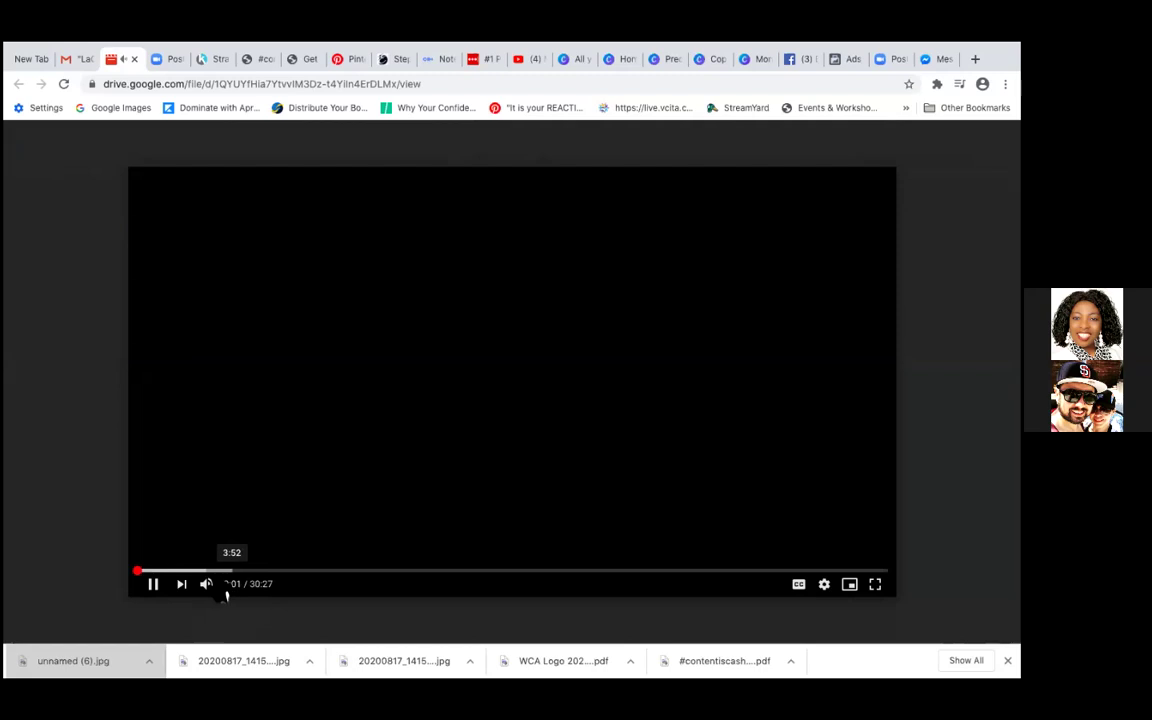
# Skip ahead in the Facebook ad review video to its Ads Manager campaigns view and pause it at 2:50
pyautogui.click(169, 574)
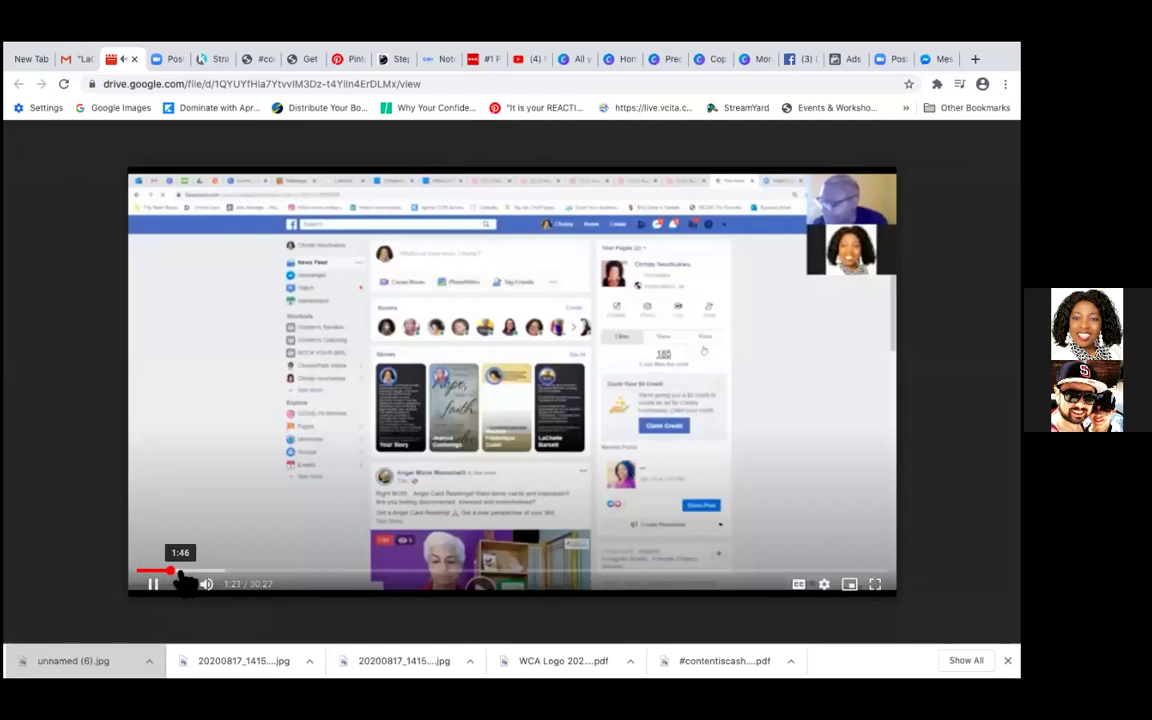
pyautogui.click(180, 572)
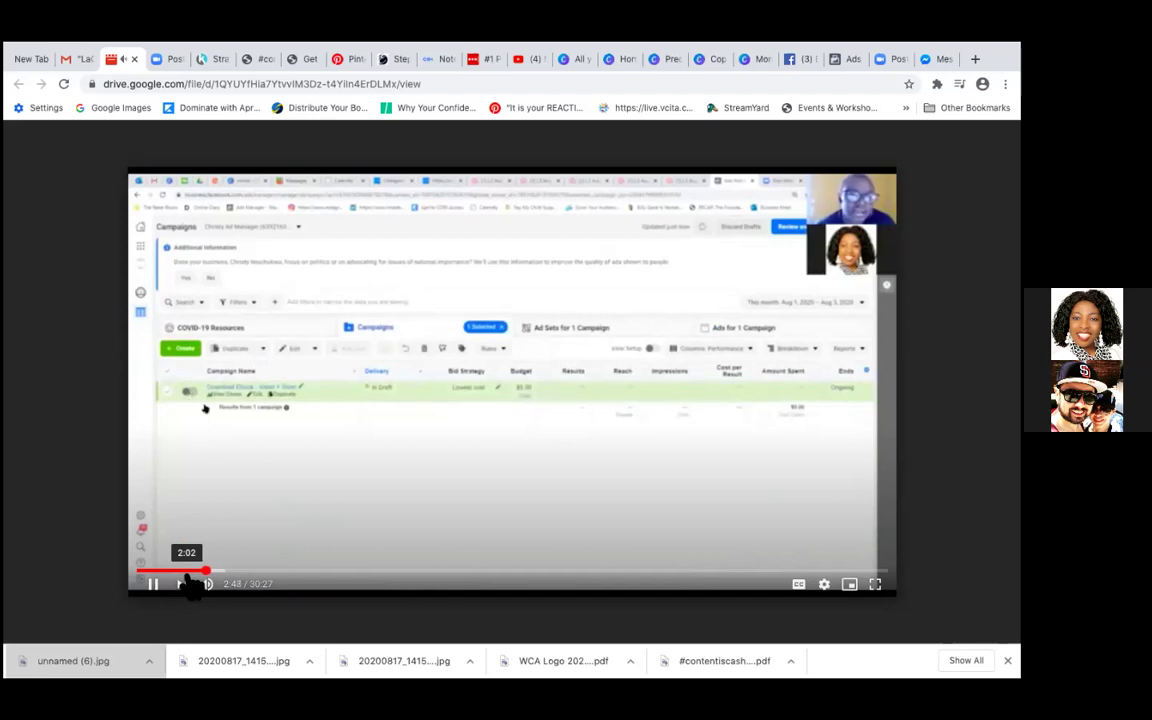
pyautogui.click(153, 584)
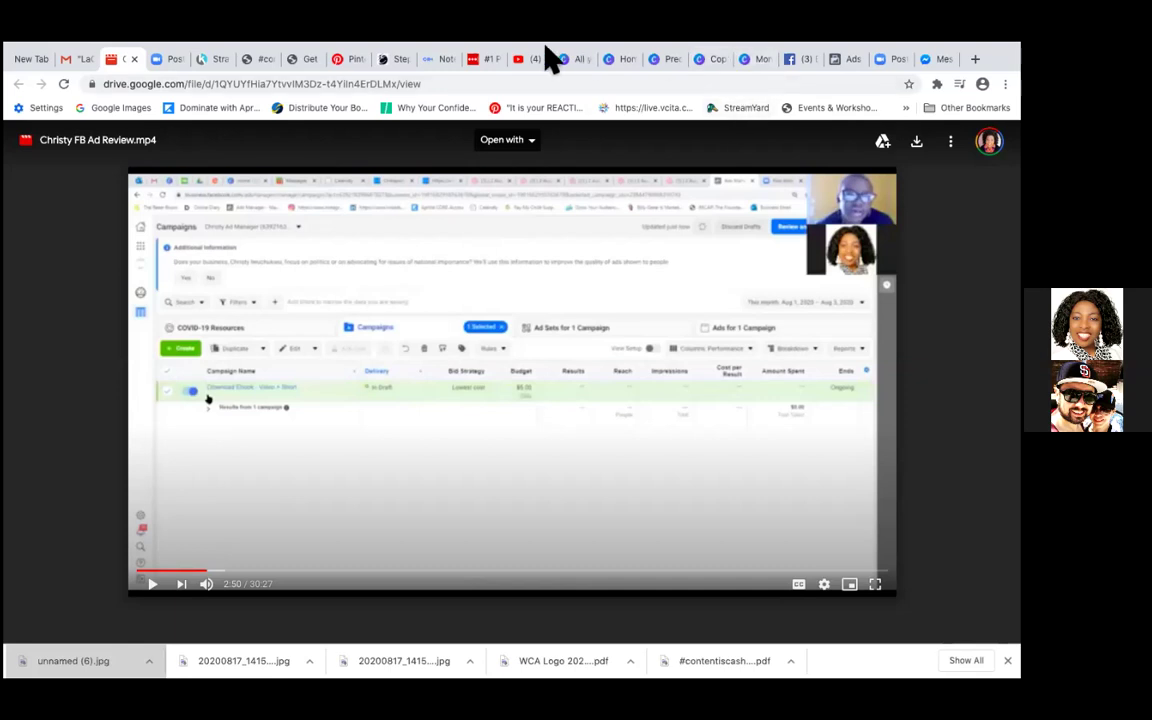
# Close the Step 1 Link Customization, Otter note, Pinterest and LastPass browser tabs
pyautogui.click(797, 60)
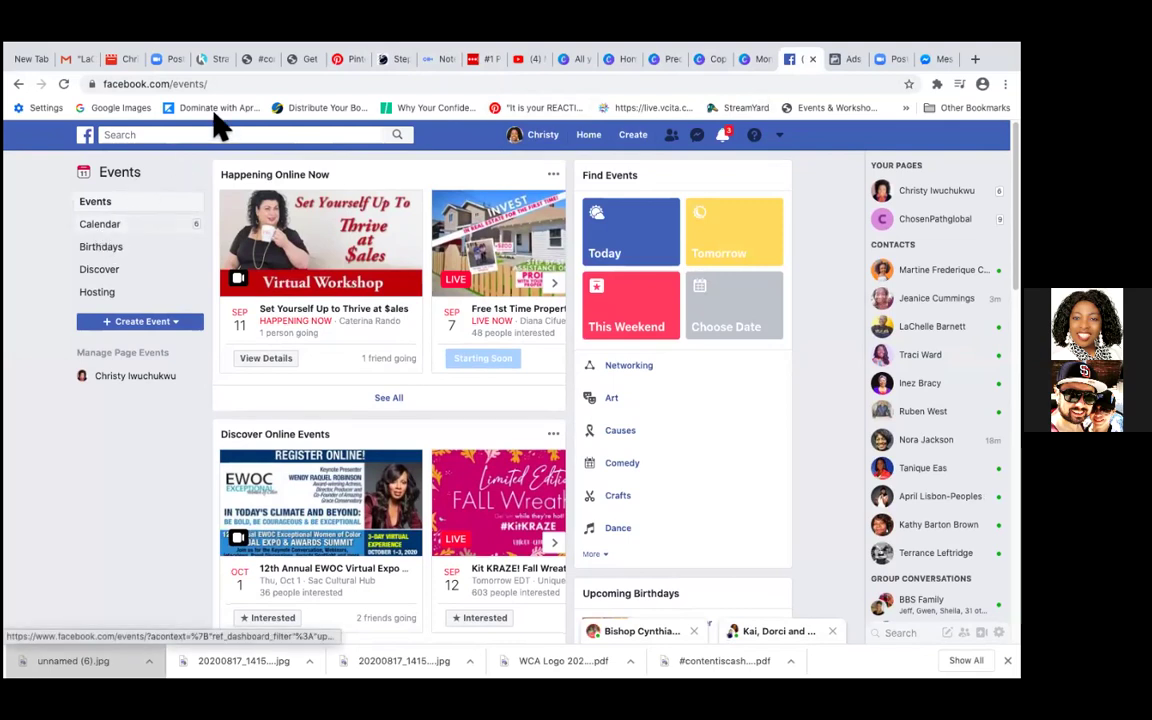
pyautogui.click(388, 60)
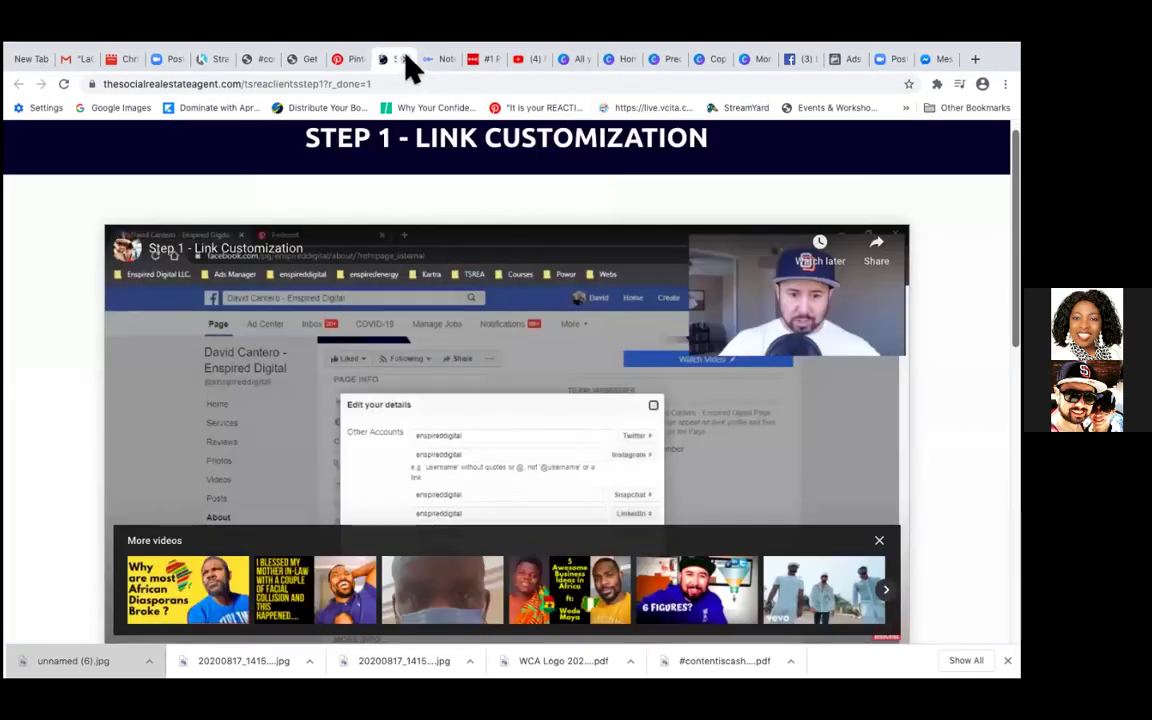
pyautogui.click(407, 59)
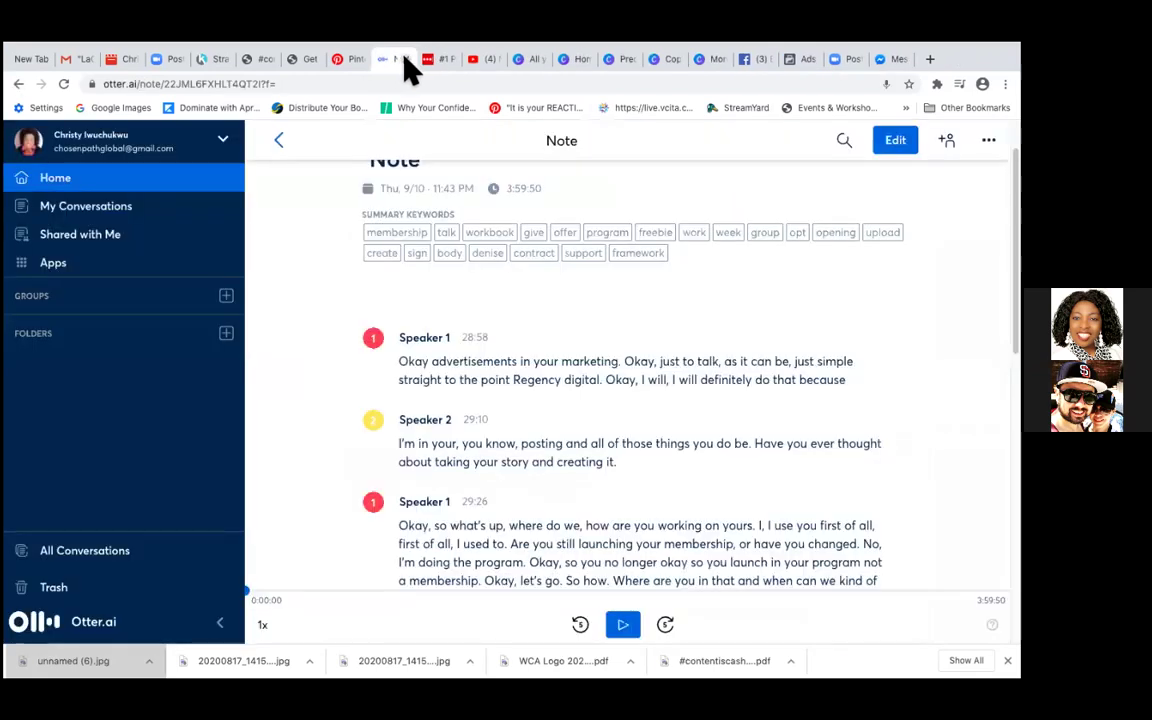
pyautogui.click(406, 59)
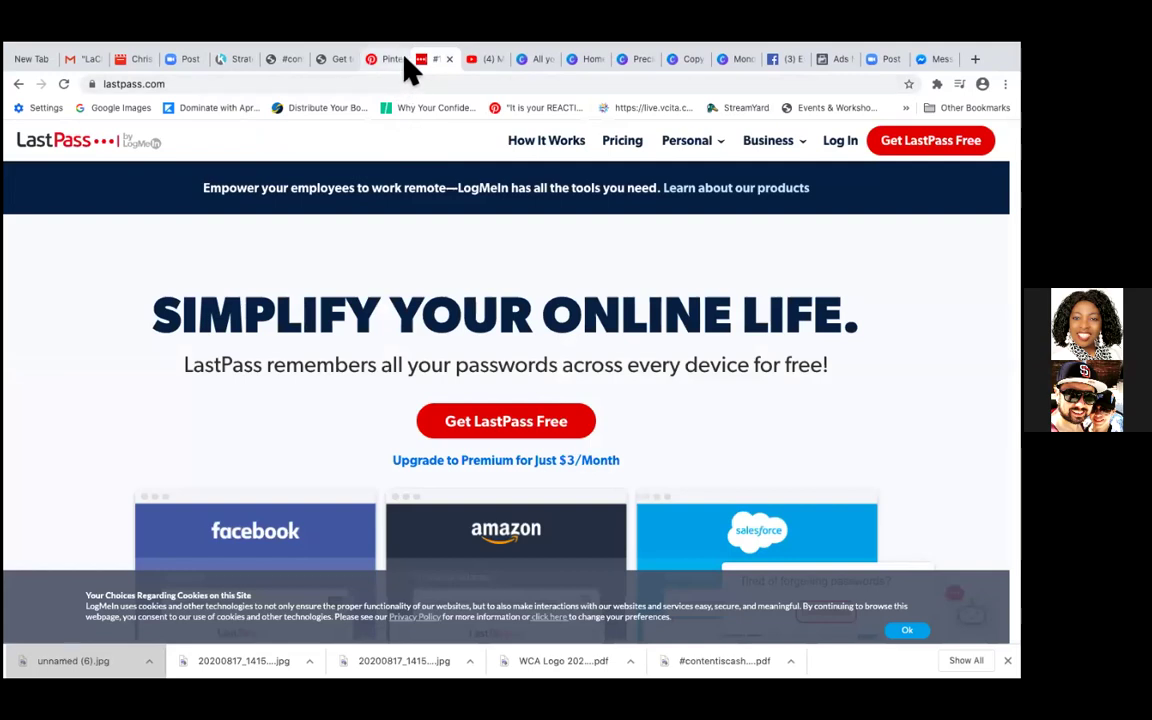
pyautogui.click(381, 60)
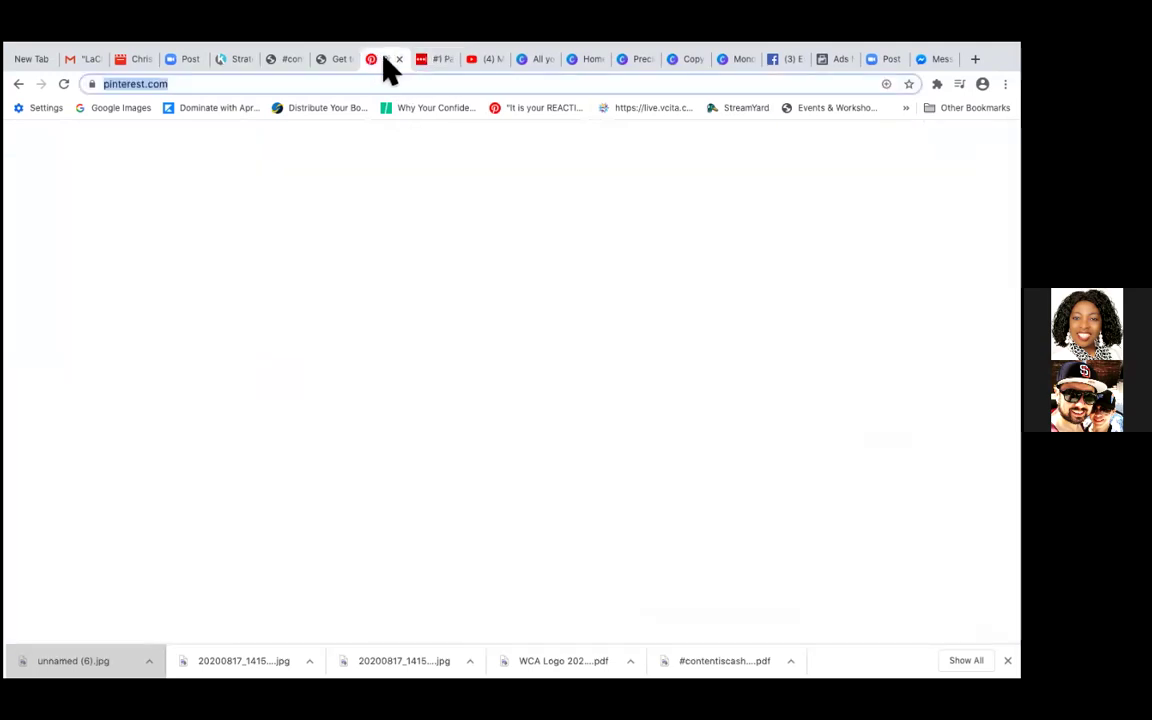
pyautogui.click(398, 59)
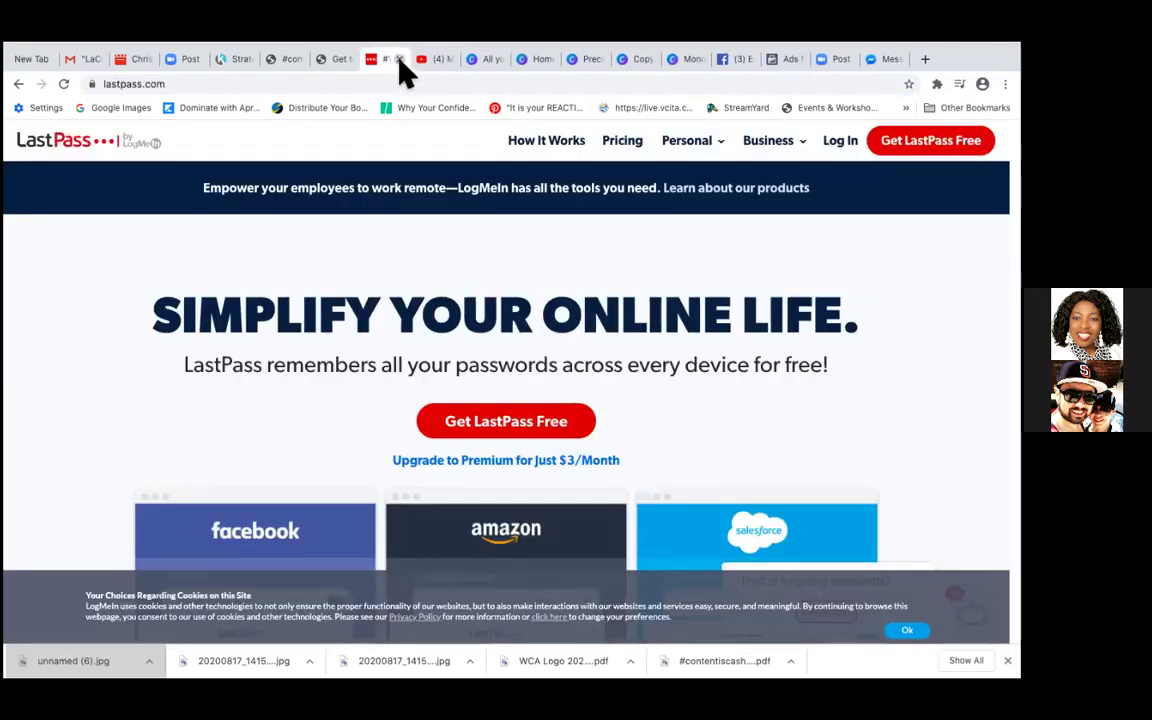
pyautogui.click(401, 60)
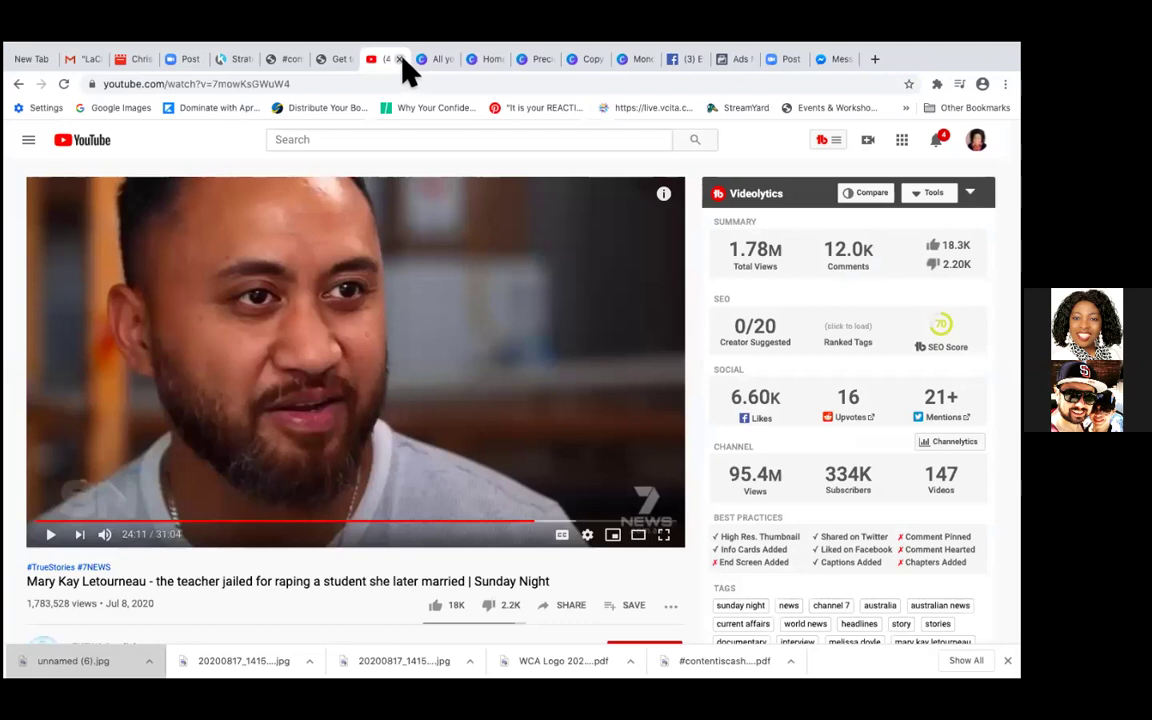
# Close the YouTube tab, all five Canva tabs, and the "Get to know" and "#content" tabs, and return to Ads Manager
pyautogui.click(401, 60)
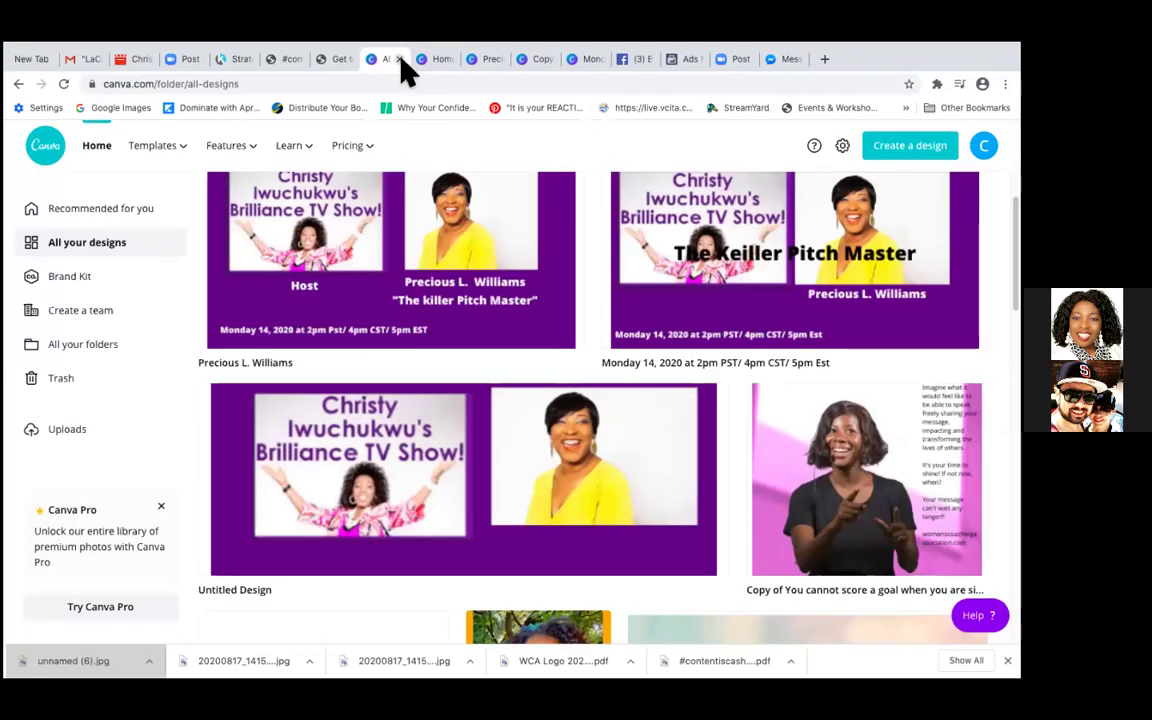
pyautogui.click(399, 59)
pyautogui.click(399, 59)
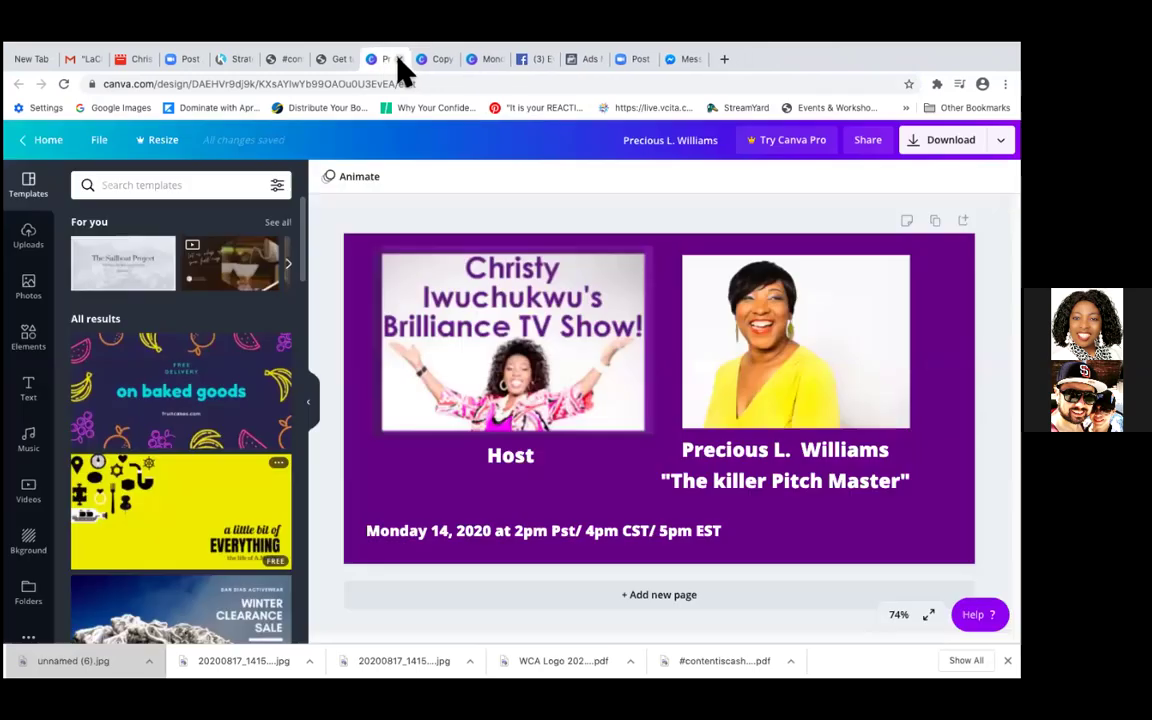
pyautogui.click(399, 59)
pyautogui.click(399, 59)
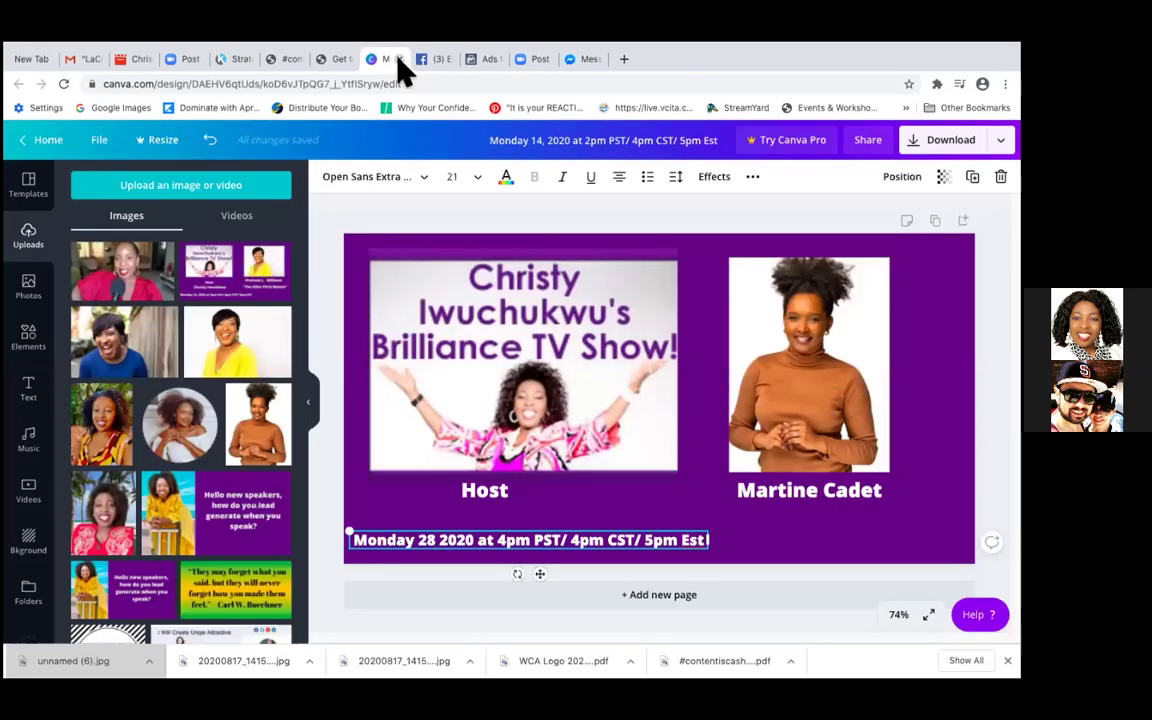
pyautogui.click(399, 59)
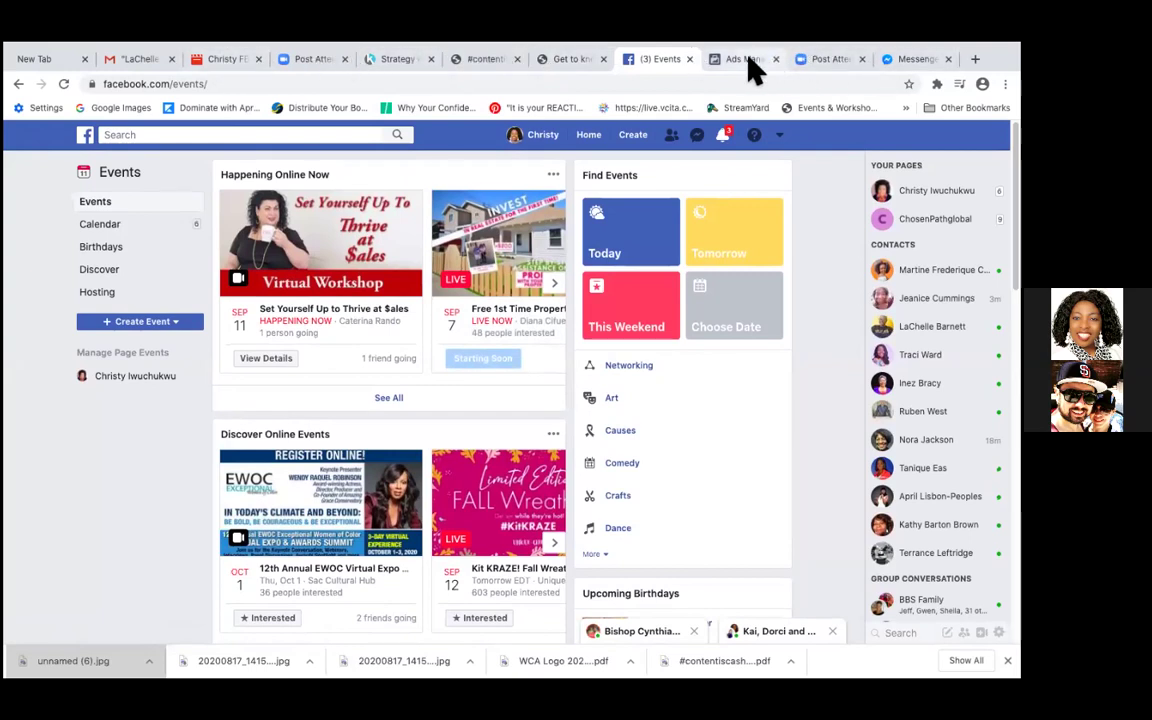
pyautogui.moveTo(752, 70); pyautogui.dragTo(645, 70)
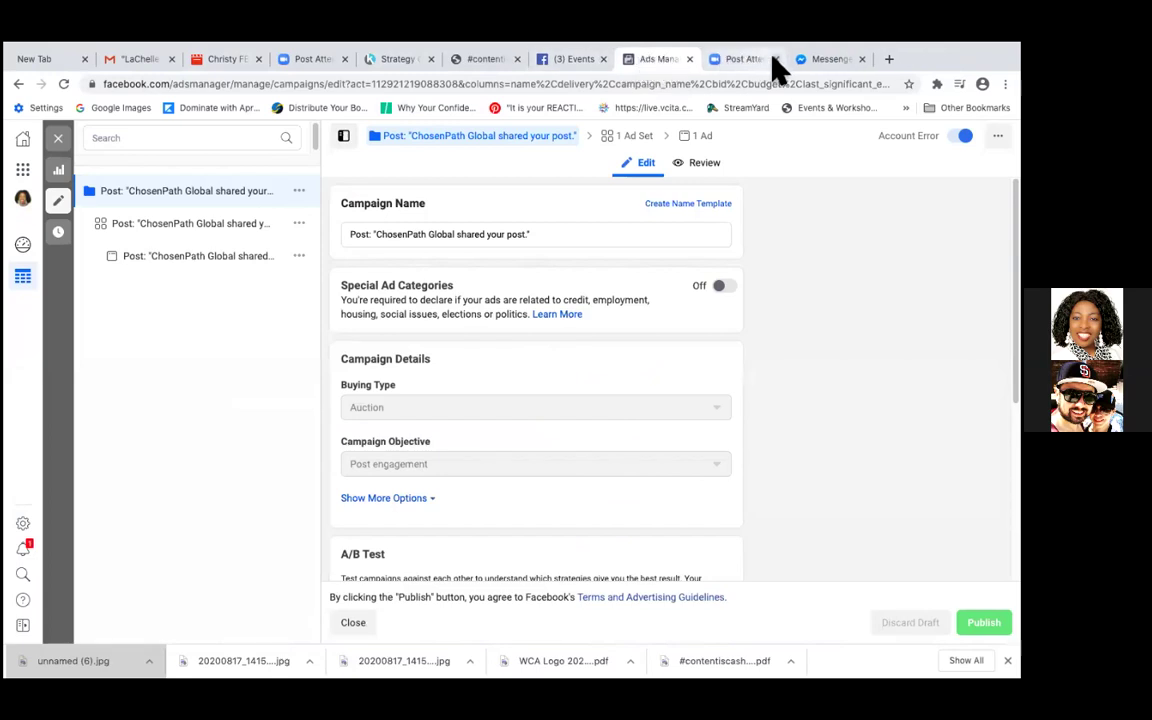
pyautogui.click(517, 59)
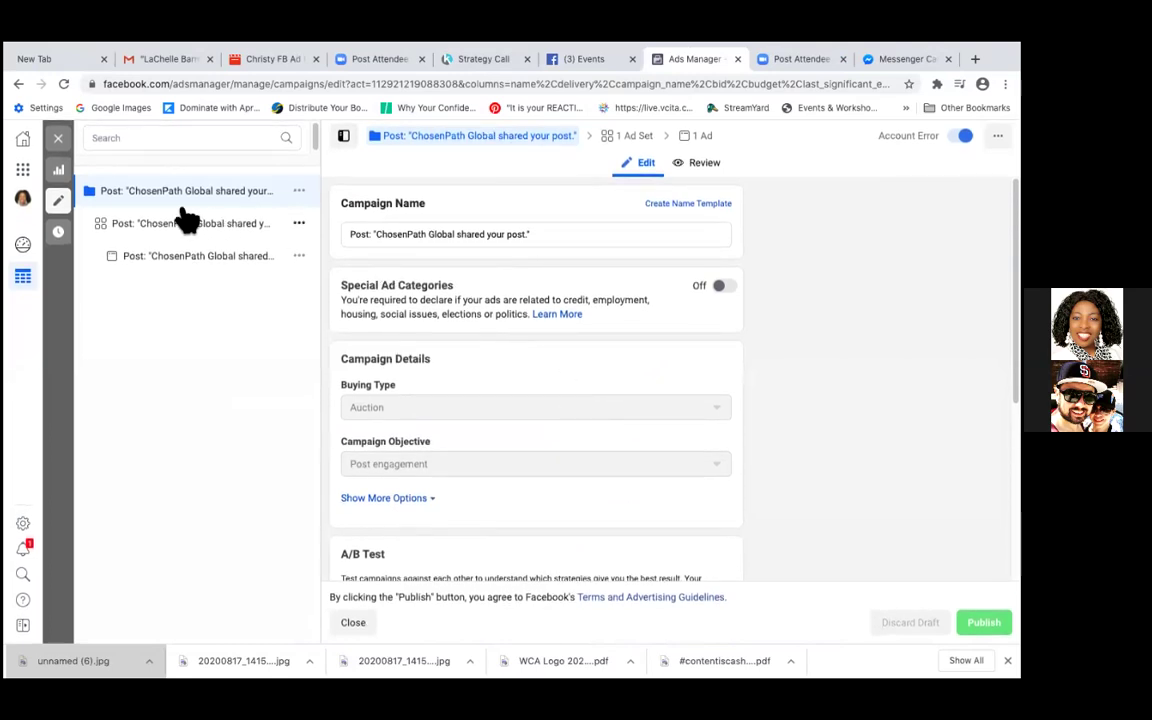
# Close the campaign editor and switch from the personal ad account to the business's Ad Manager account
pyautogui.click(59, 138)
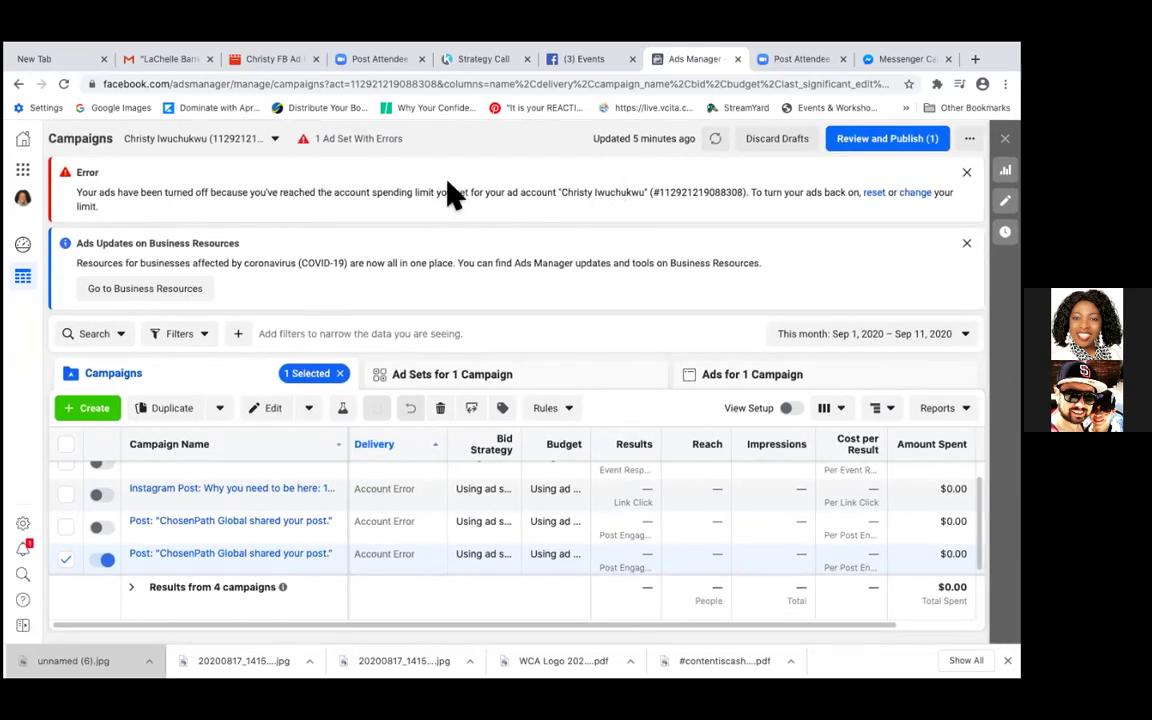
pyautogui.click(33, 197)
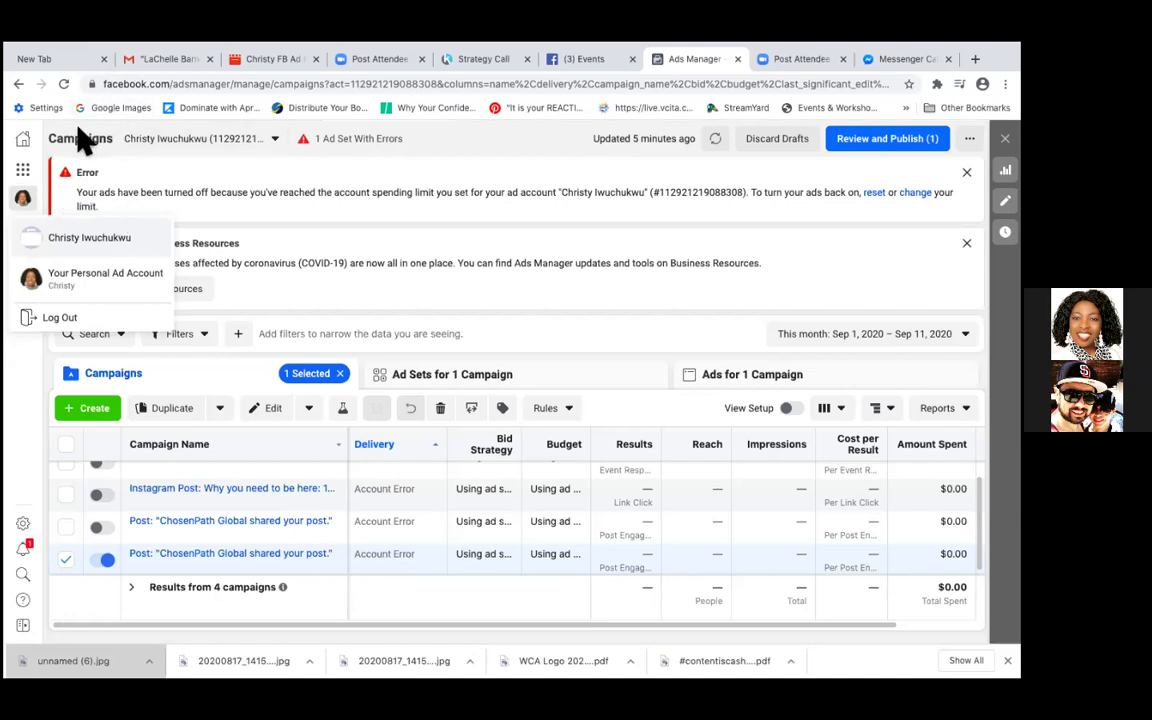
pyautogui.click(170, 147)
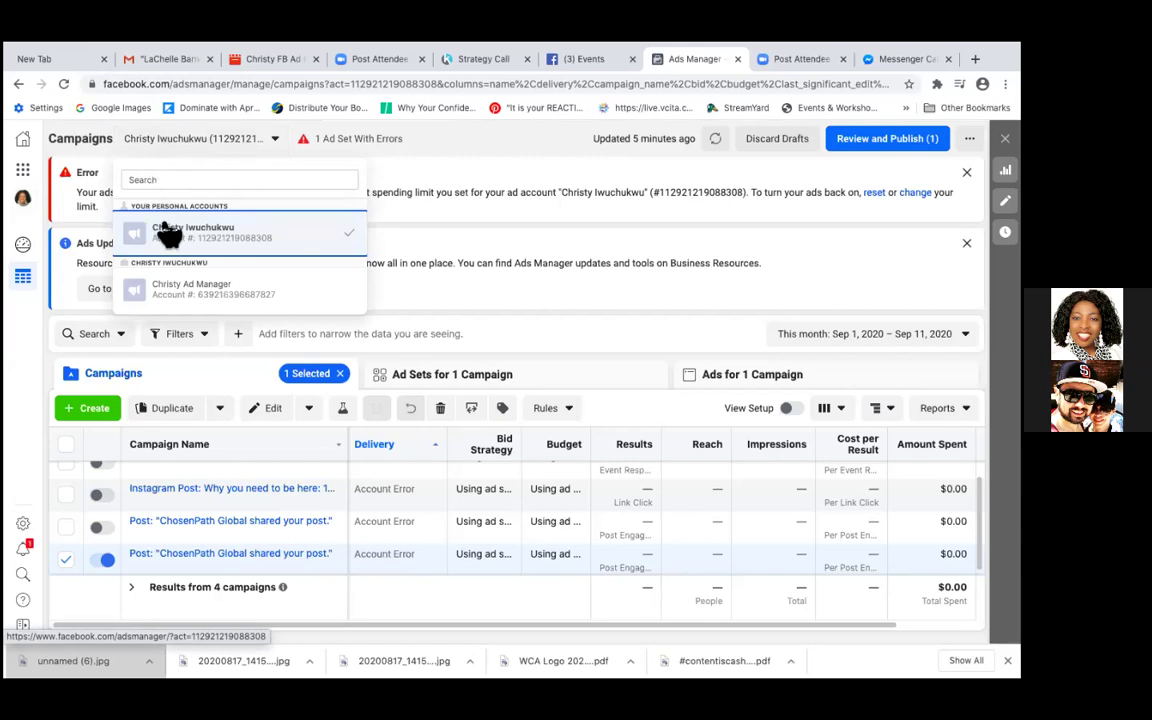
pyautogui.click(172, 290)
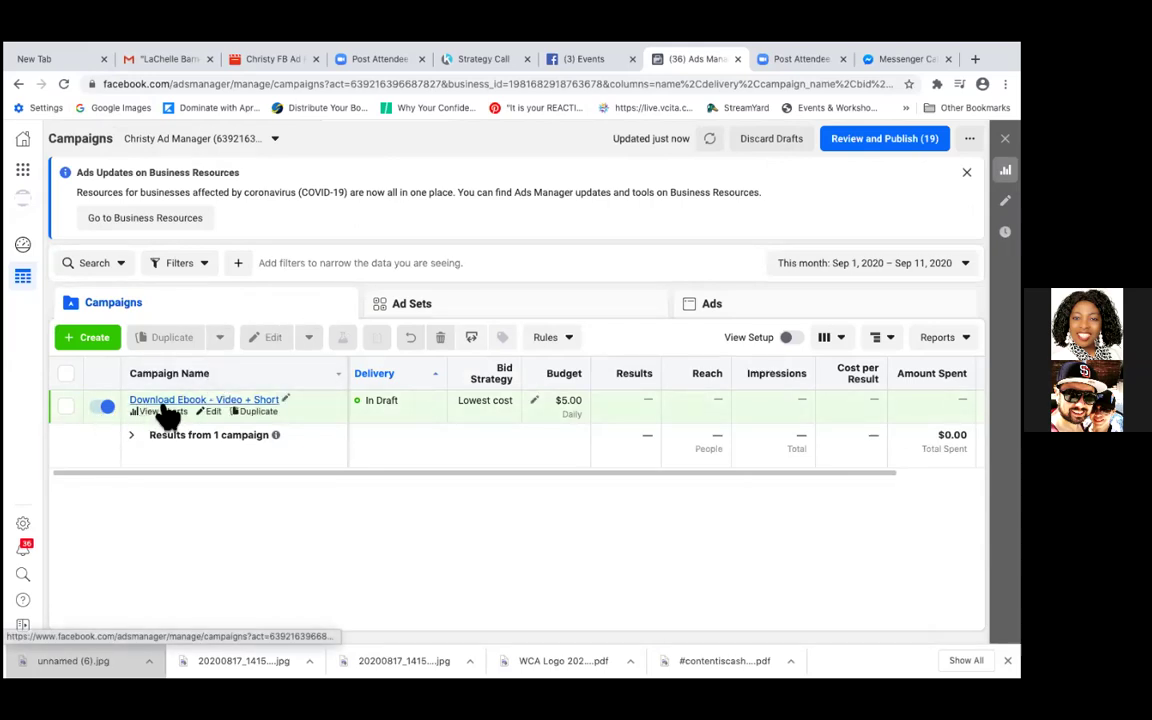
# Open the "Download Ebook - Video + Short" campaign in the editor to view its ad sets and ads, and close the editor
pyautogui.click(213, 412)
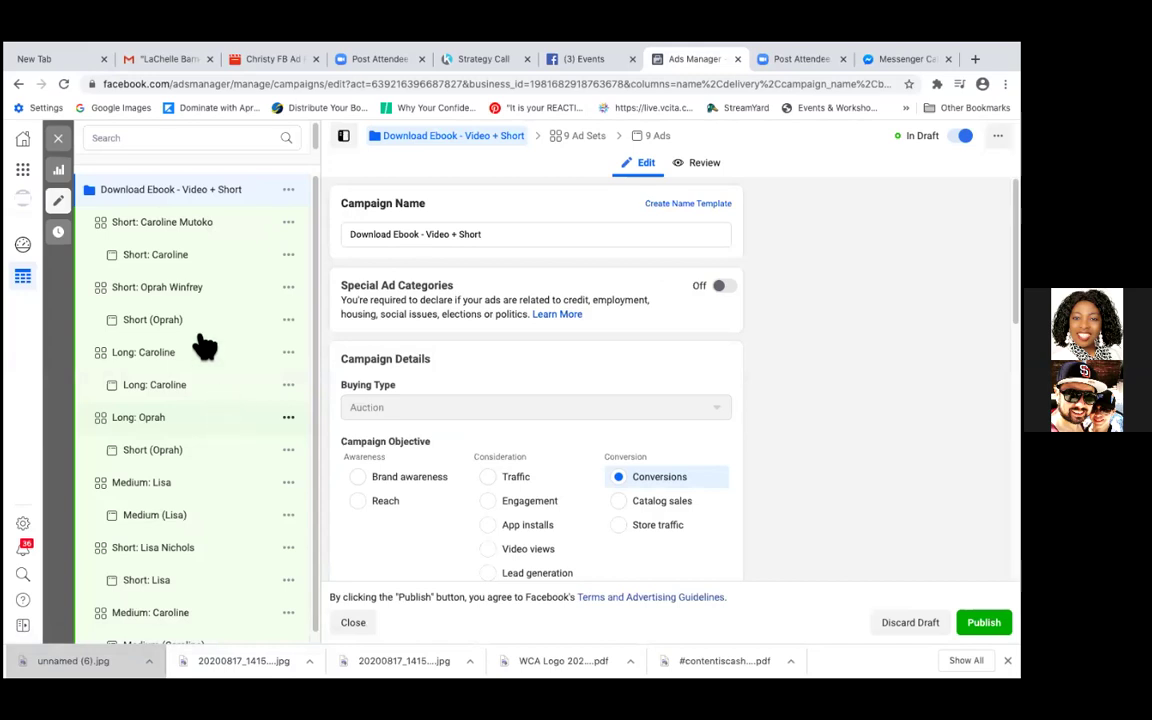
pyautogui.click(60, 146)
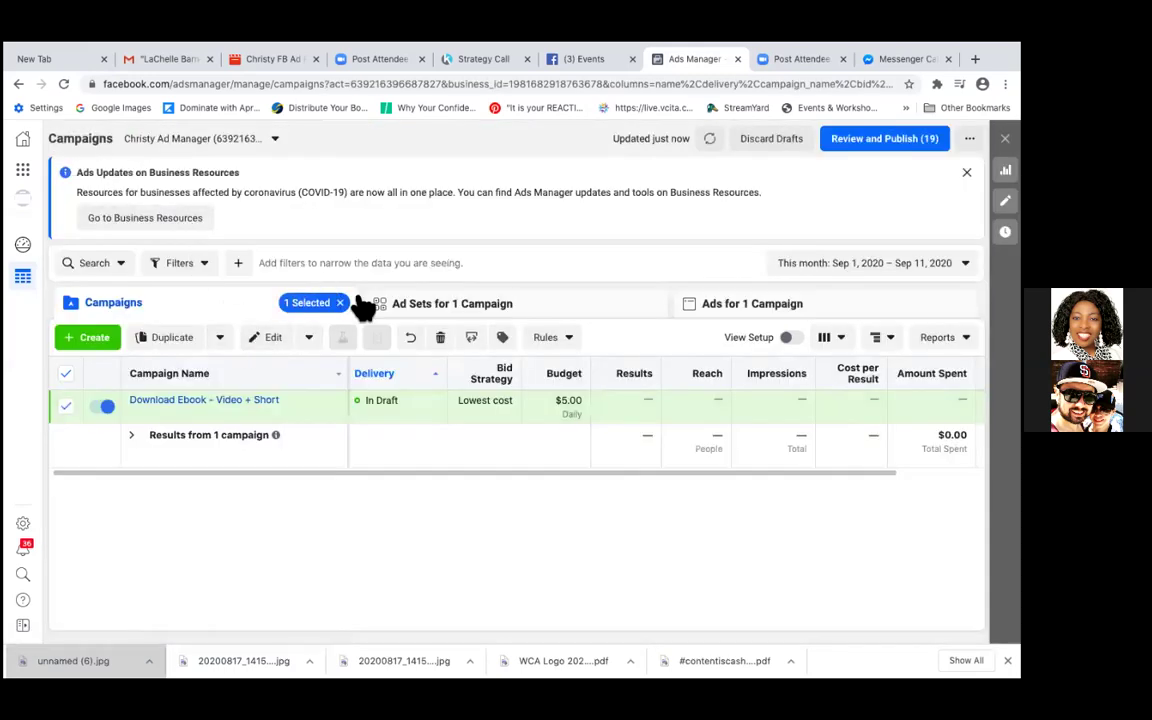
# View the ad sets and ads of the "Download Ebook - Video + Short" campaign, and return to the ad sets list
pyautogui.click(535, 310)
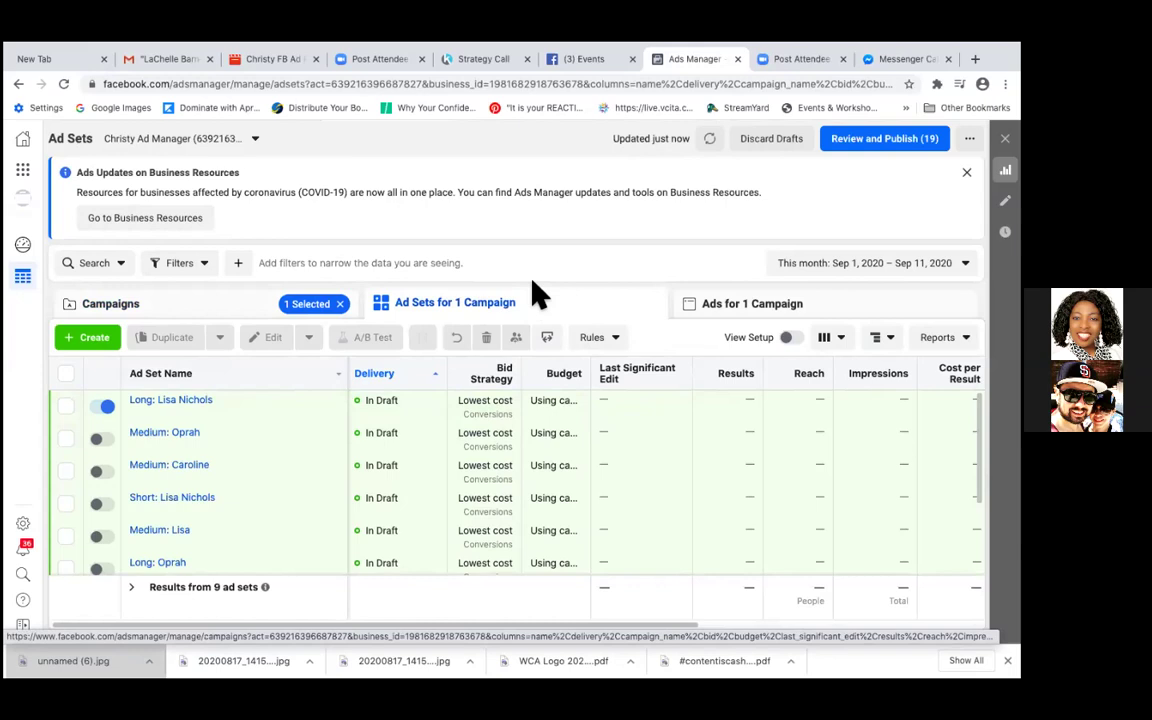
pyautogui.click(746, 304)
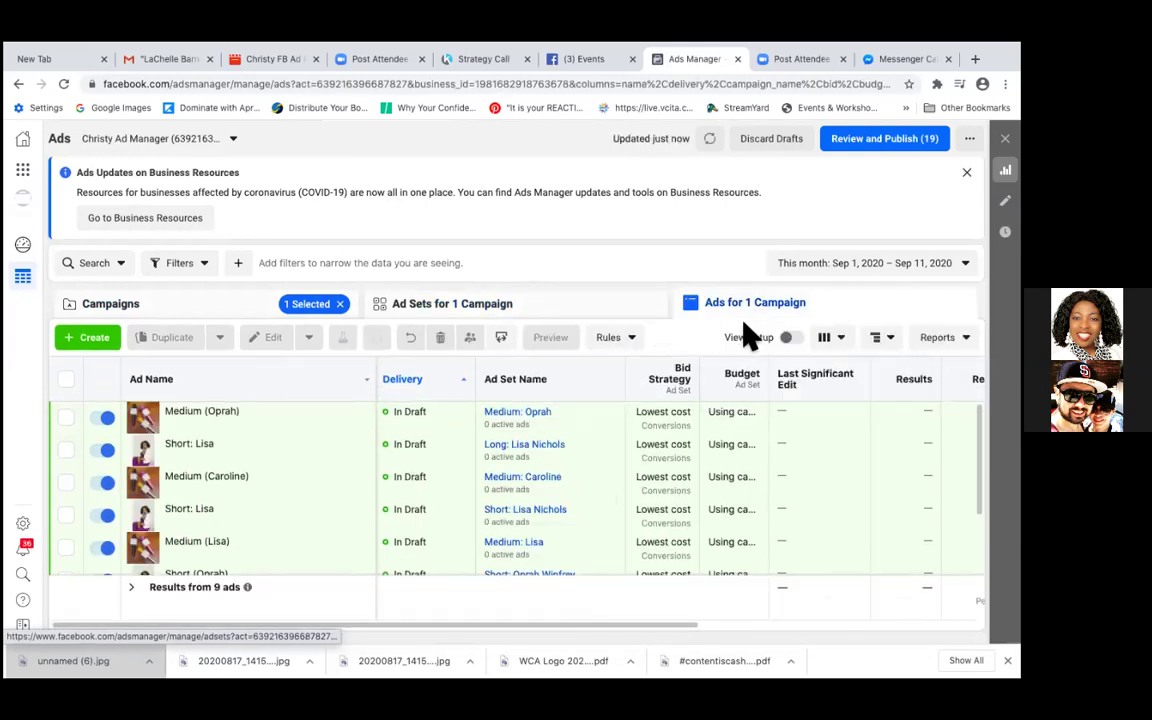
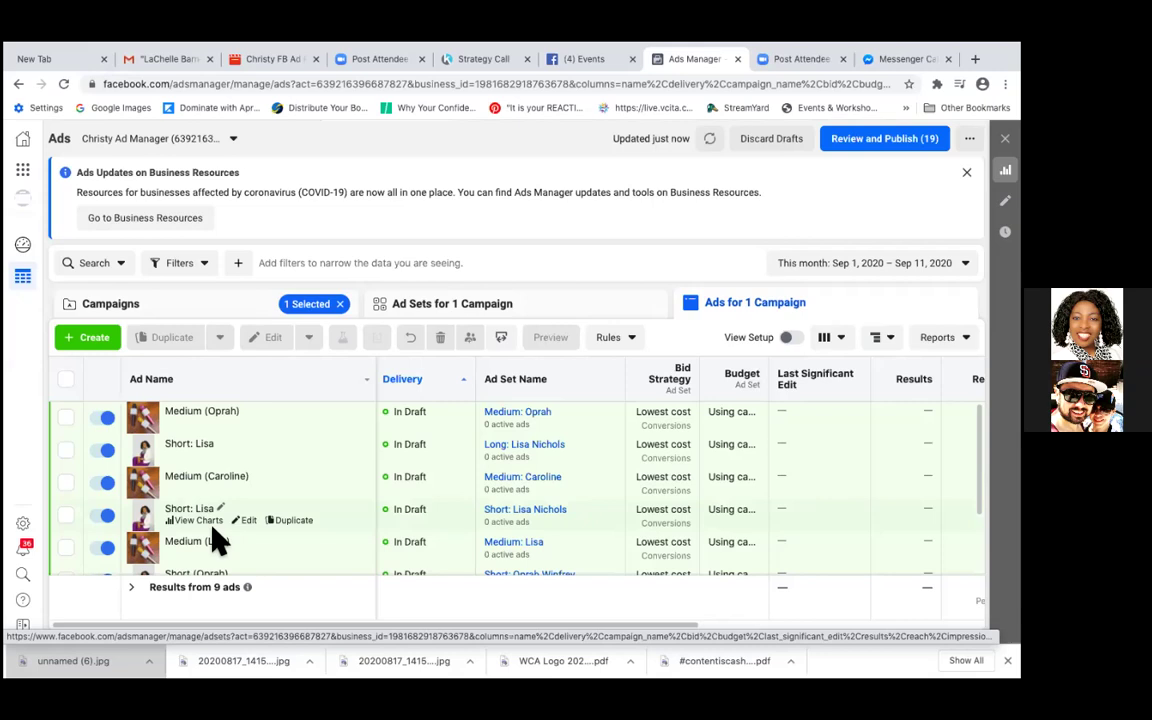
pyautogui.click(505, 304)
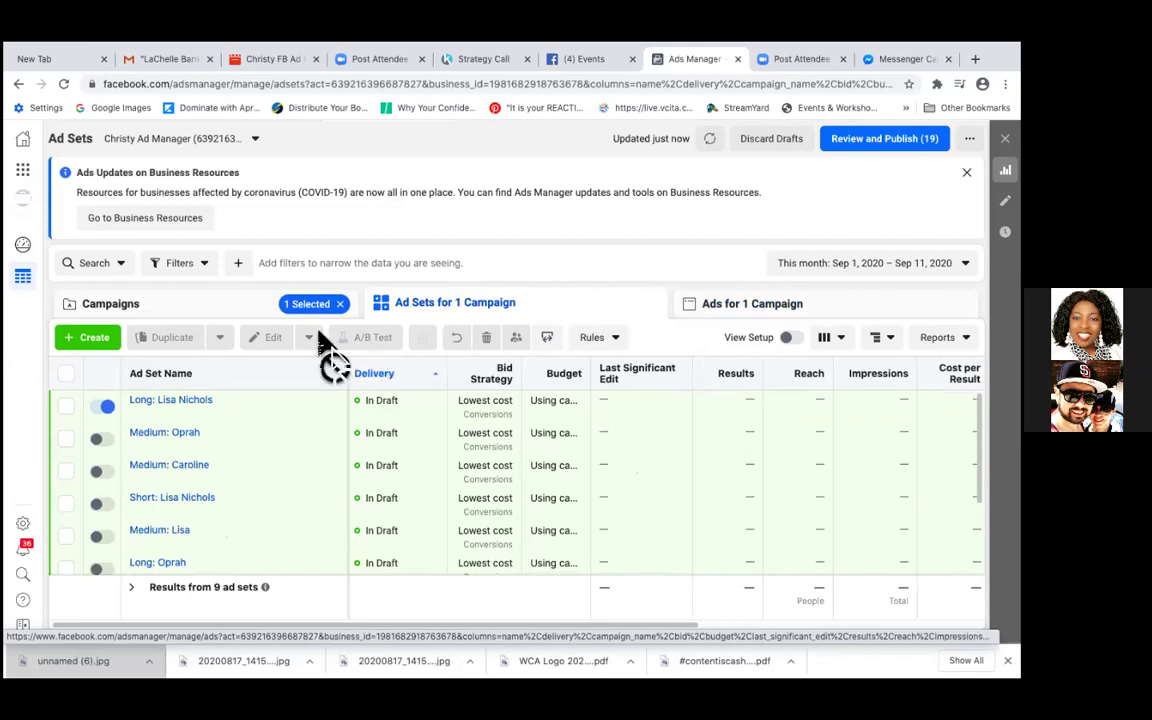
# Open the "Long: Lisa Nichols" ad set in the editor and view its conversion settings
pyautogui.moveTo(314, 450)
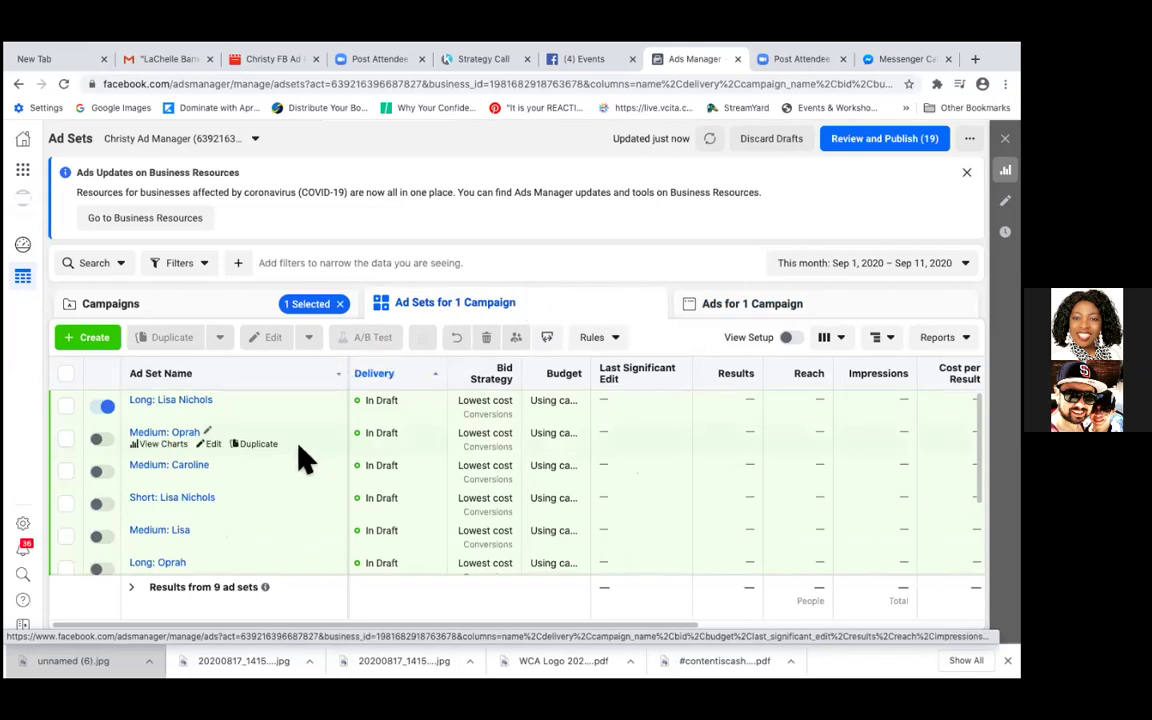
pyautogui.moveTo(195, 428)
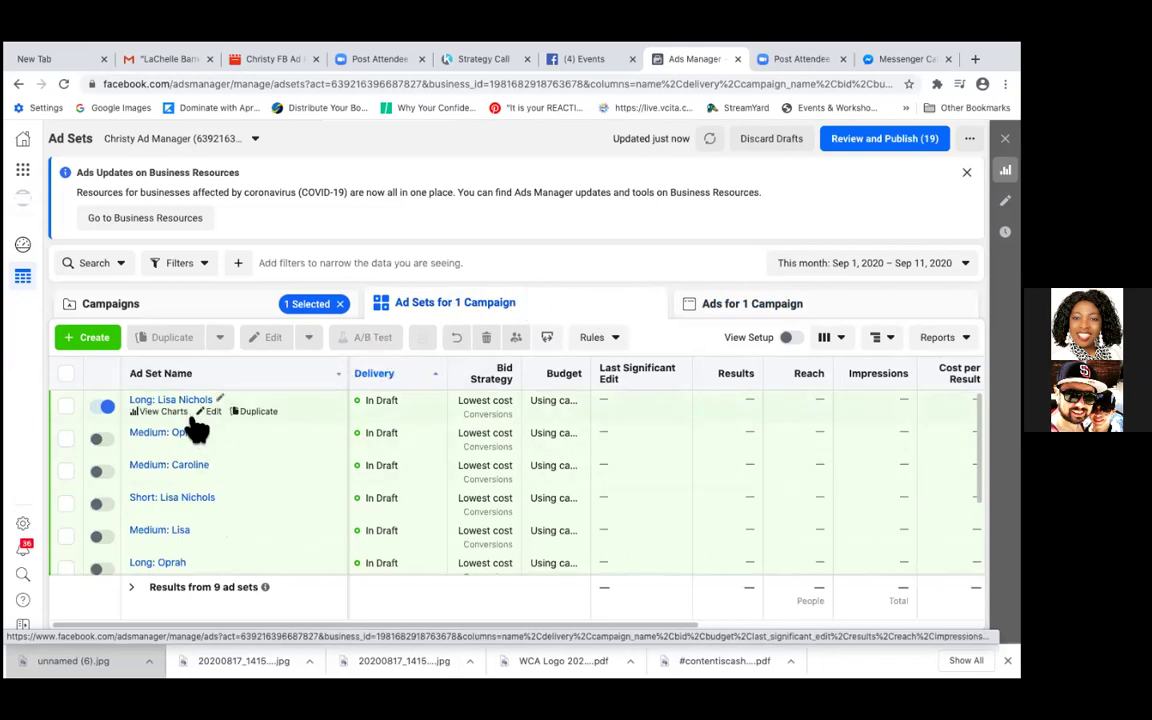
pyautogui.click(215, 412)
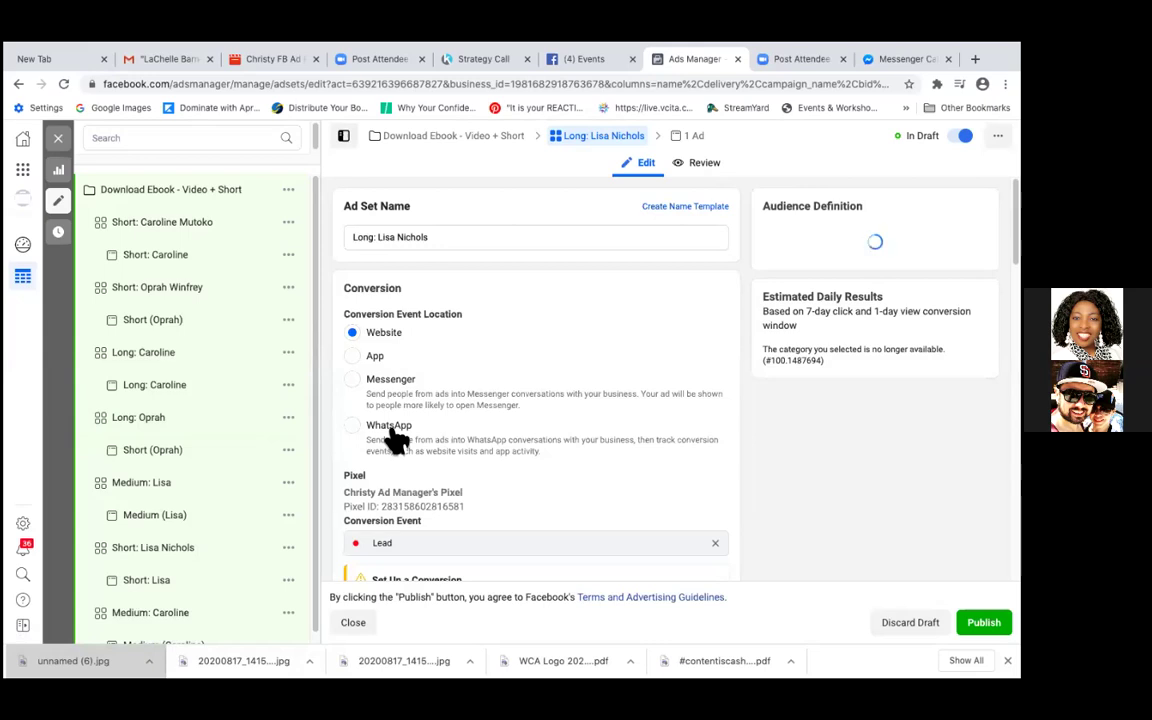
pyautogui.scroll(-4, 397, 440)
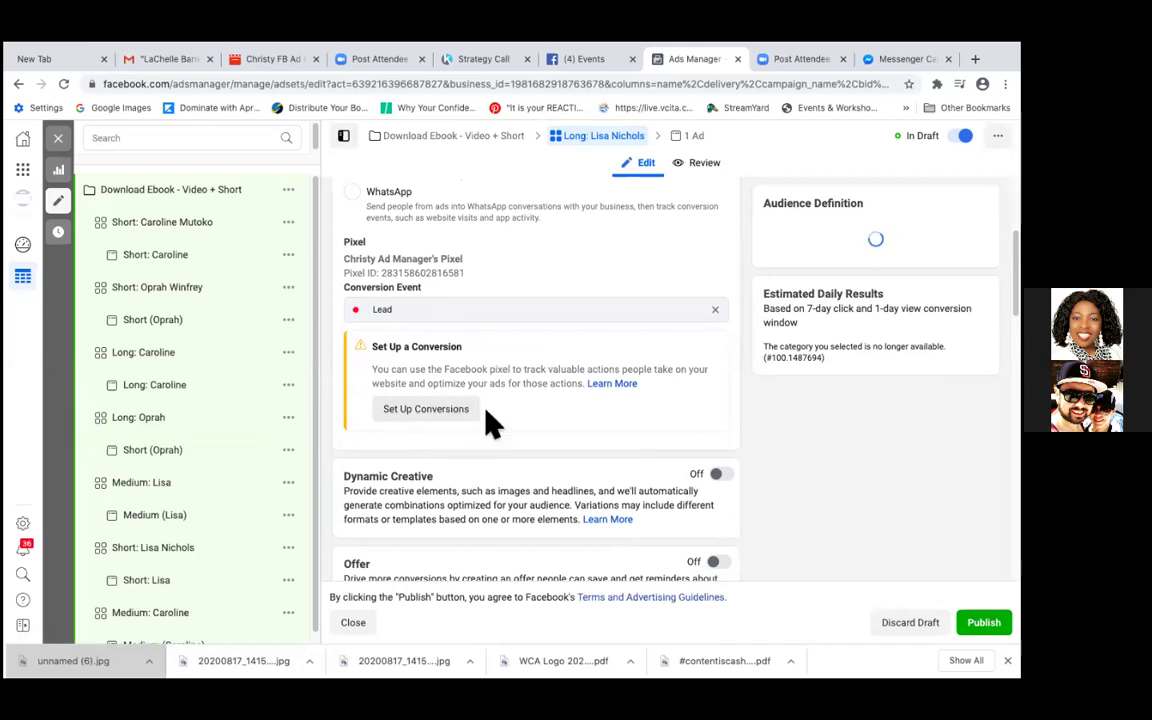
# Clear the ad set's conversion event and choose Lead again
pyautogui.click(715, 312)
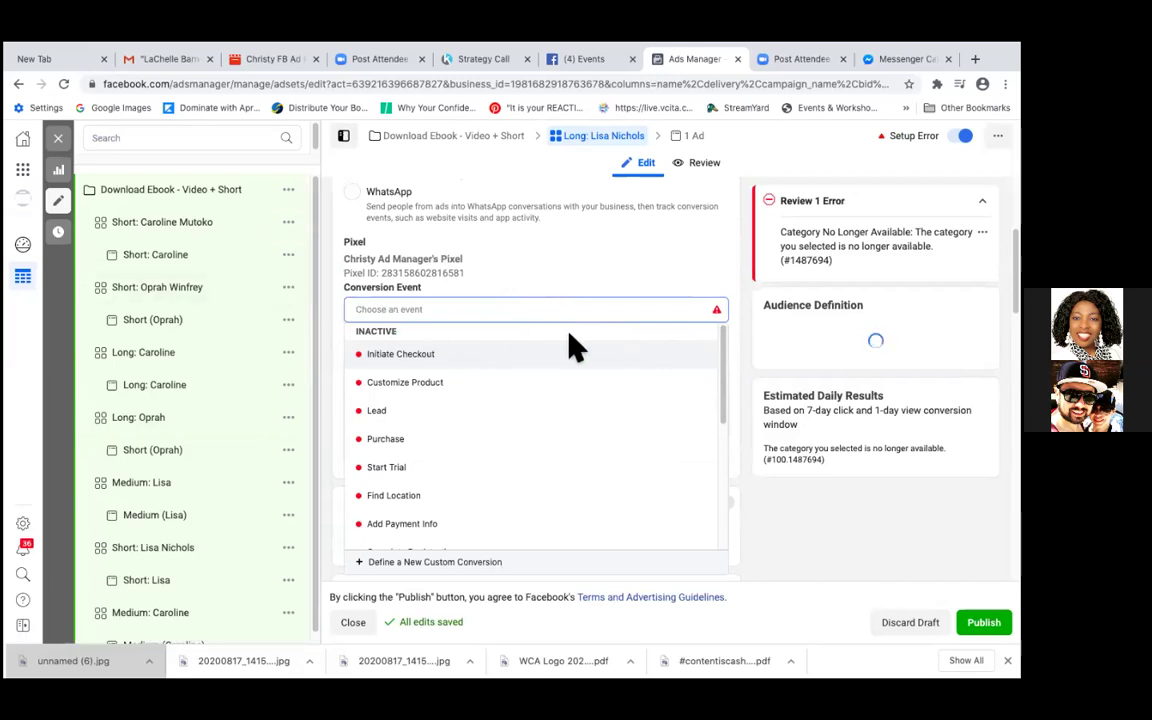
pyautogui.moveTo(719, 311)
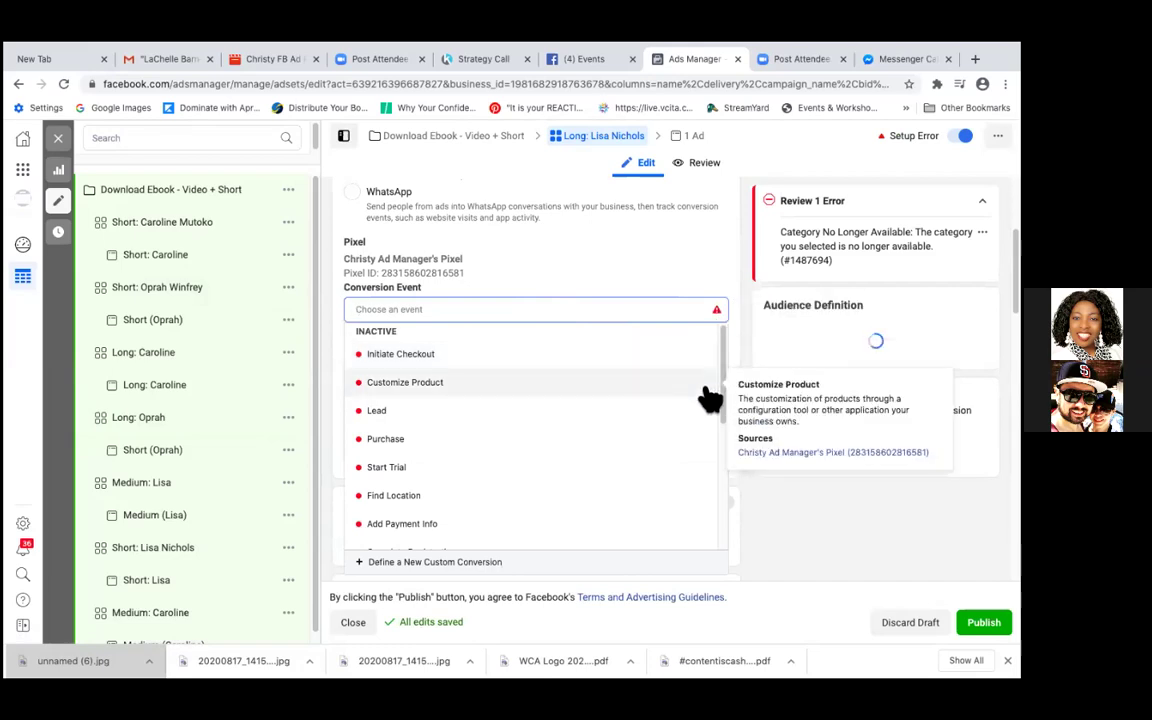
pyautogui.click(431, 418)
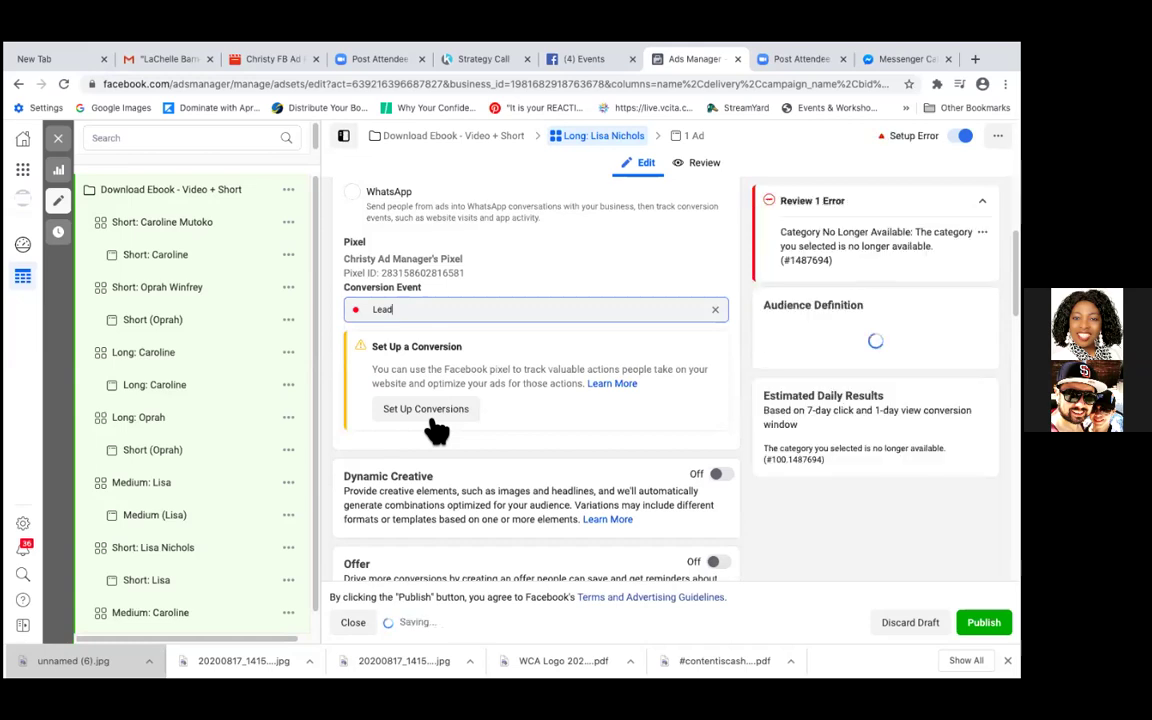
# Examine the ad set's schedule, audience, placements, and optimization and delivery settings, including the additional options, and close the editor
pyautogui.scroll(-3, 437, 430)
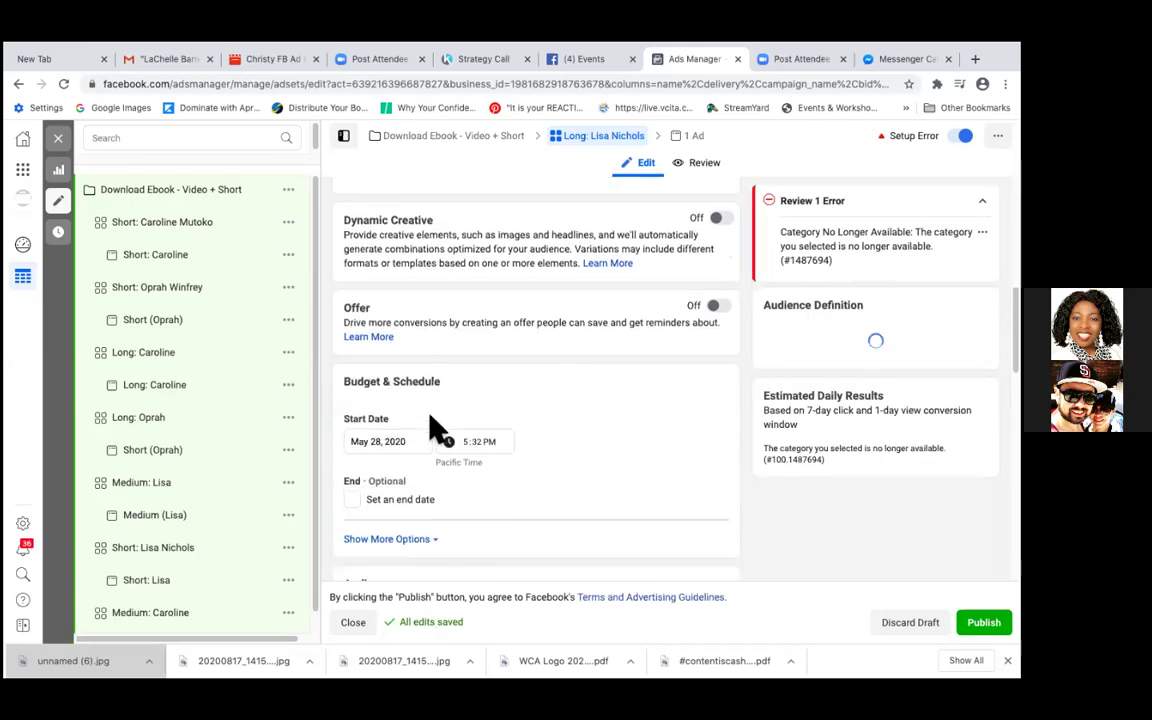
pyautogui.scroll(-2, 437, 428)
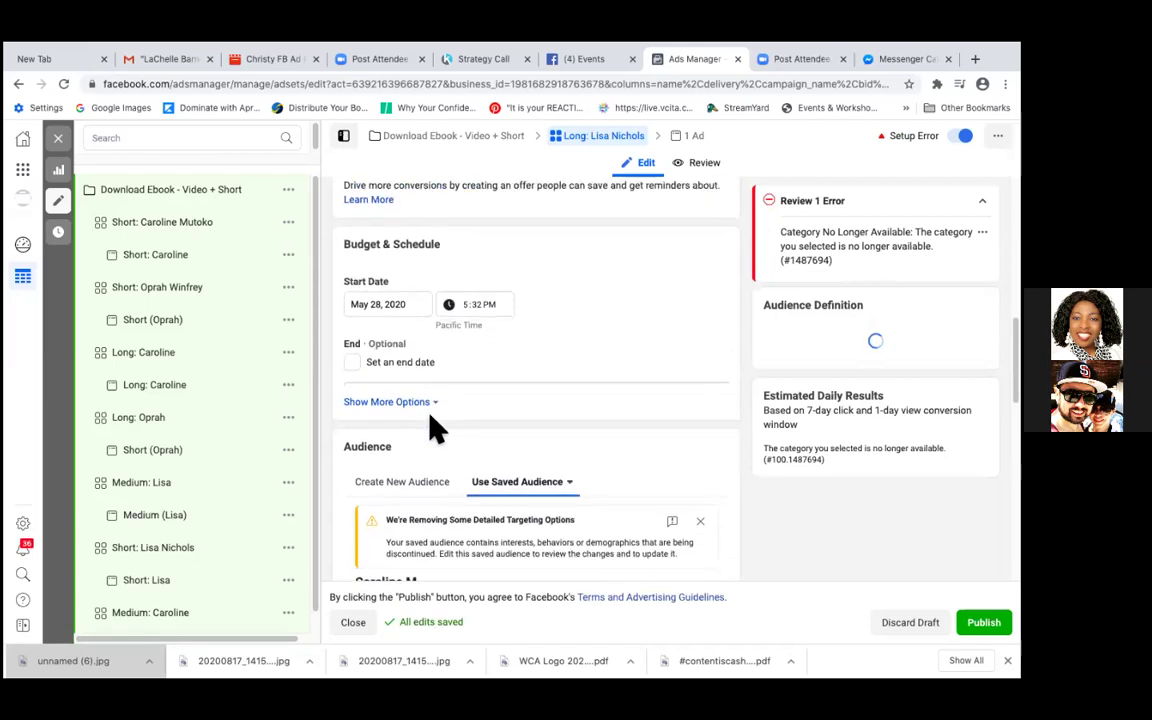
pyautogui.scroll(-1, 437, 428)
pyautogui.scroll(-5, 437, 428)
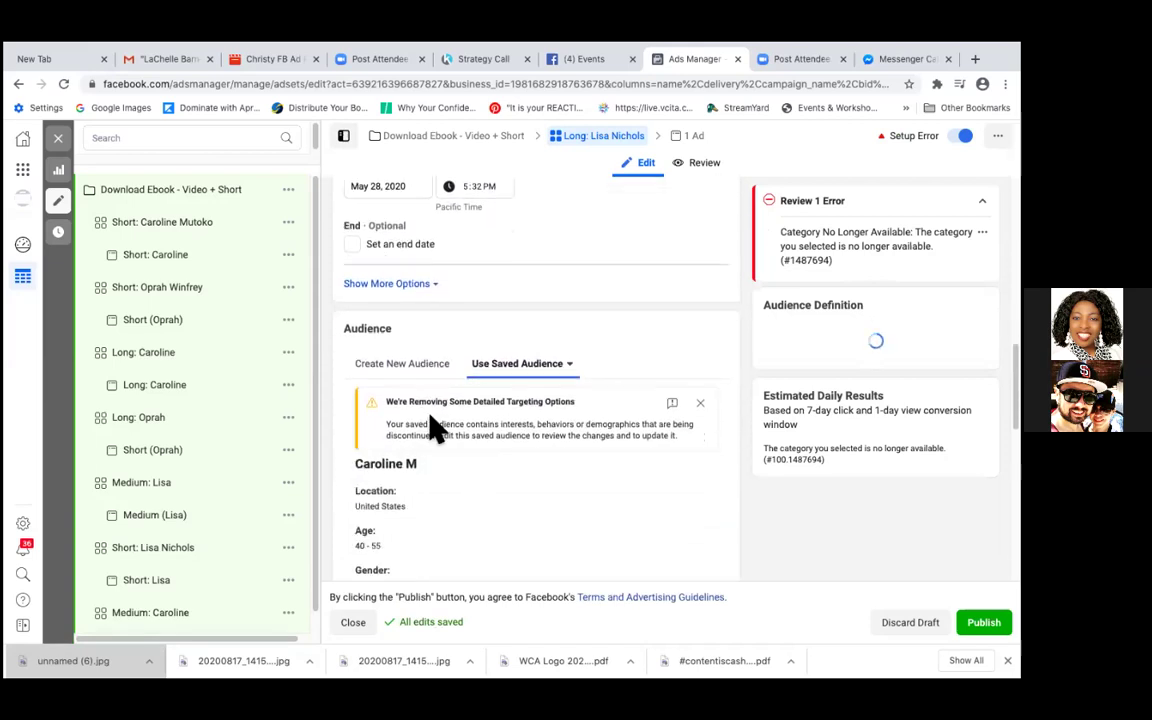
pyautogui.scroll(-3, 437, 428)
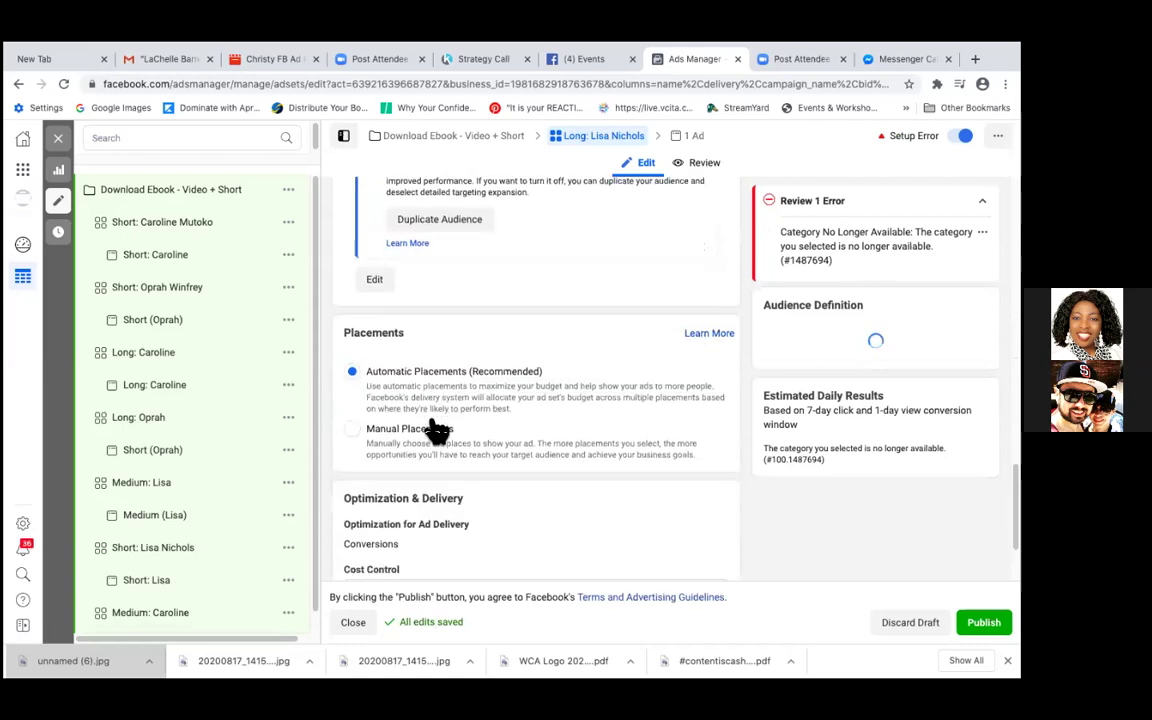
pyautogui.scroll(-1, 437, 428)
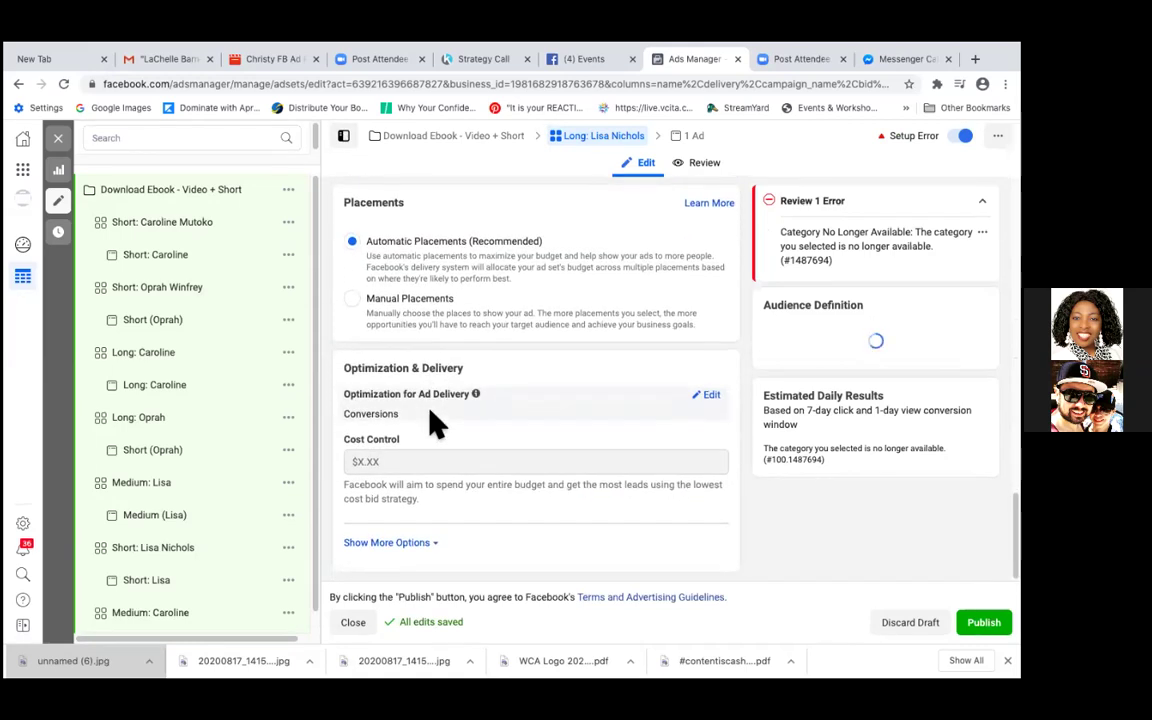
pyautogui.click(424, 542)
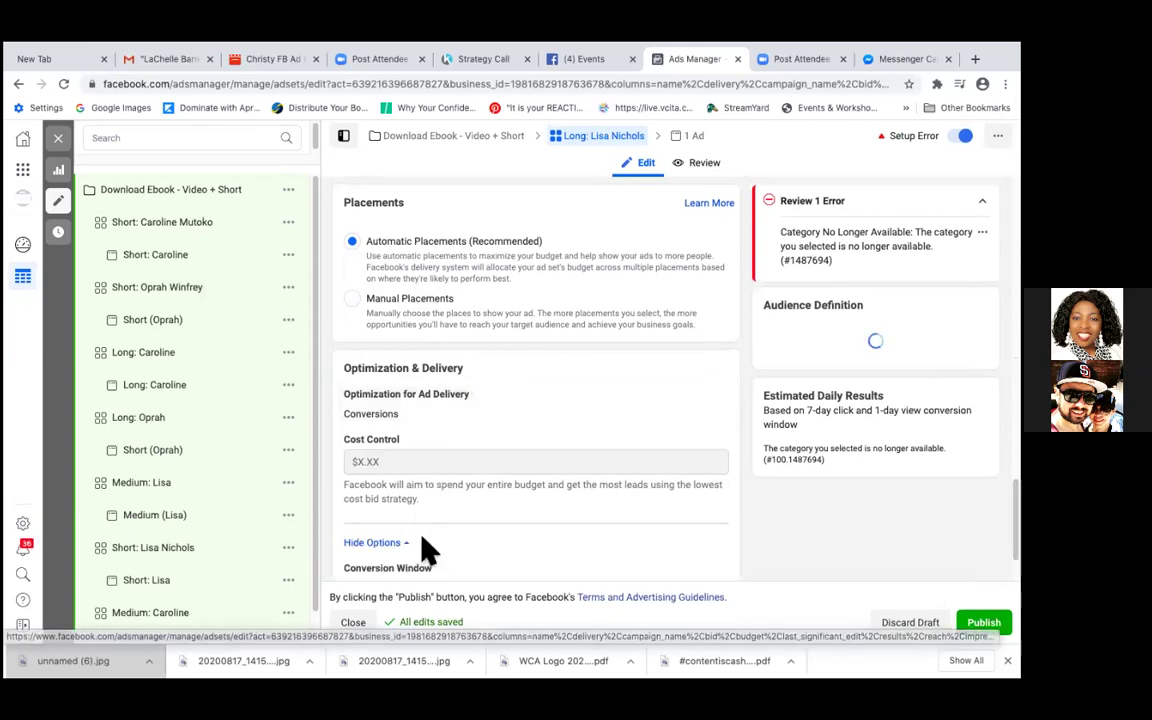
pyautogui.scroll(-2, 422, 540)
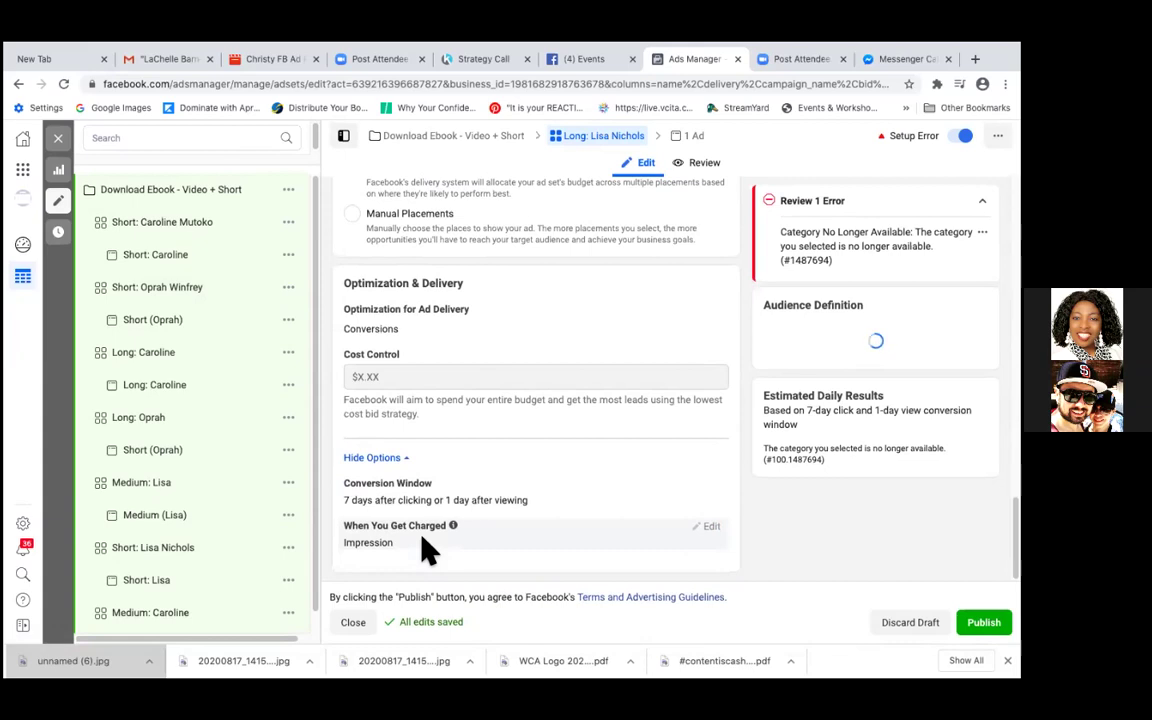
pyautogui.click(59, 143)
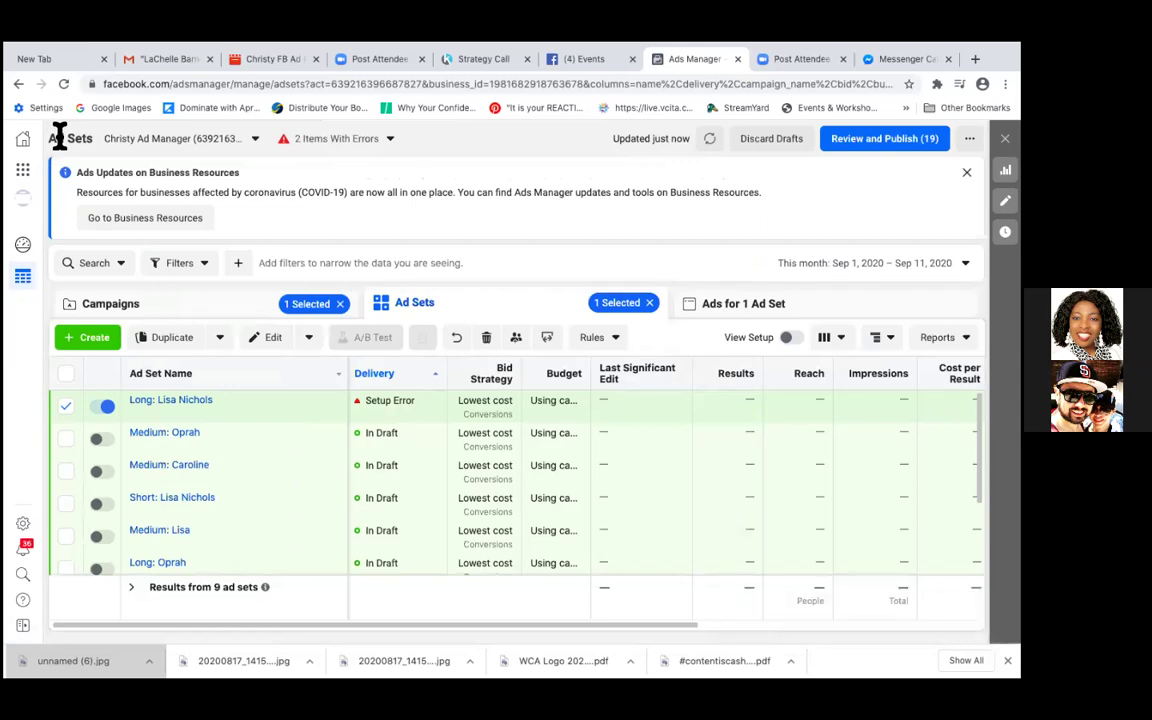
# Return to the campaigns list and open the "Download Ebook - Video + Short" campaign's budget settings in the editor
pyautogui.click(204, 303)
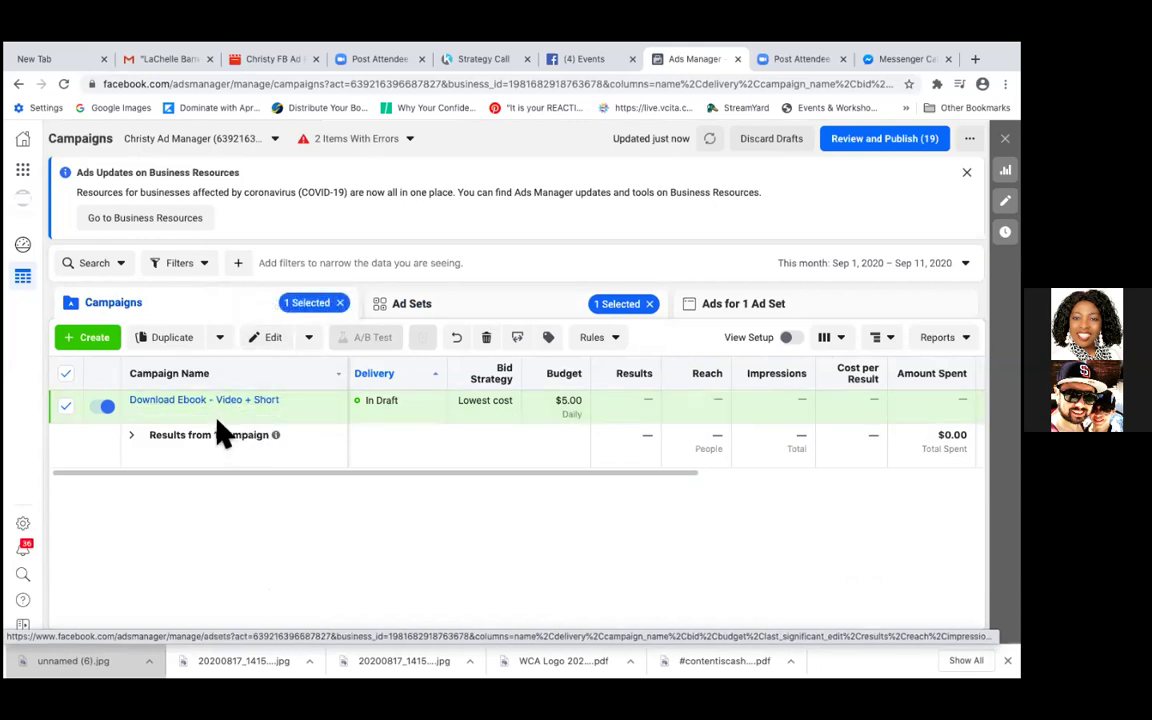
pyautogui.moveTo(228, 412)
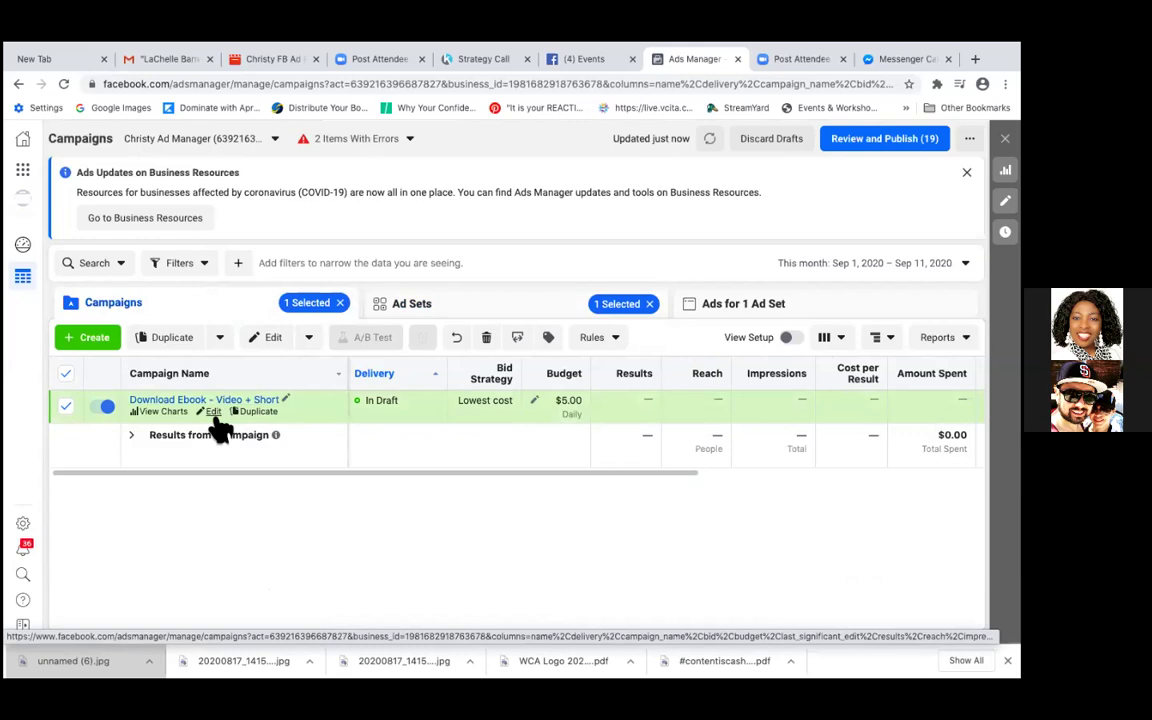
pyautogui.click(214, 413)
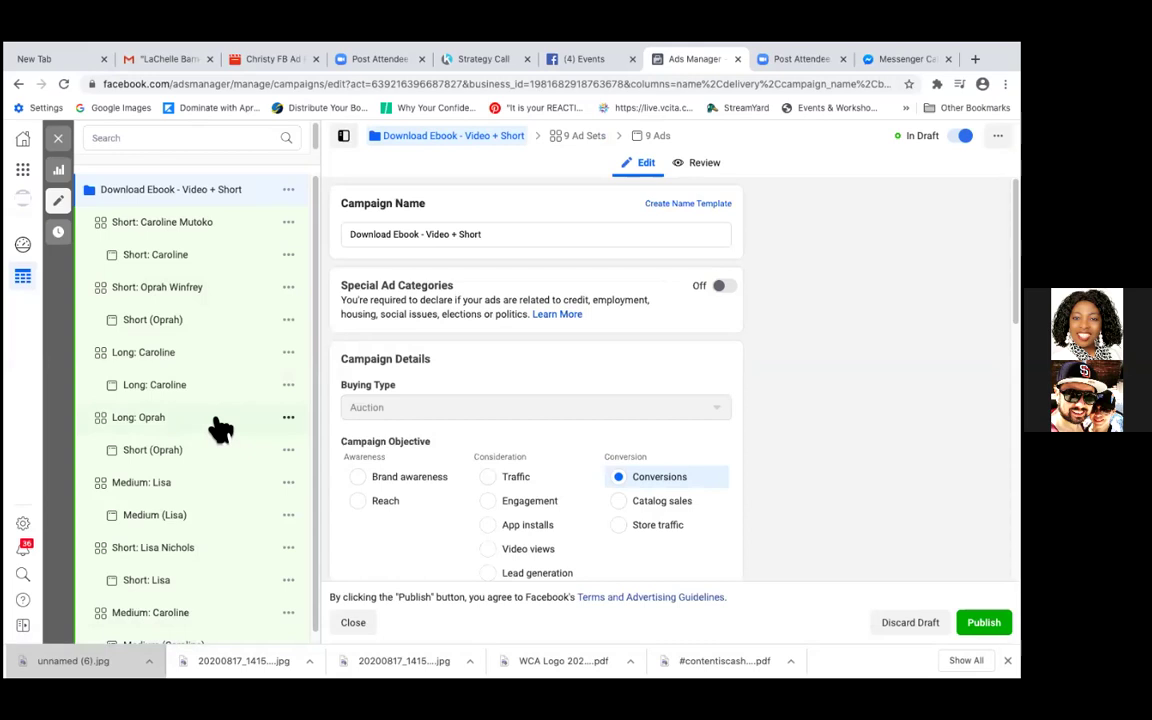
pyautogui.scroll(-7, 377, 506)
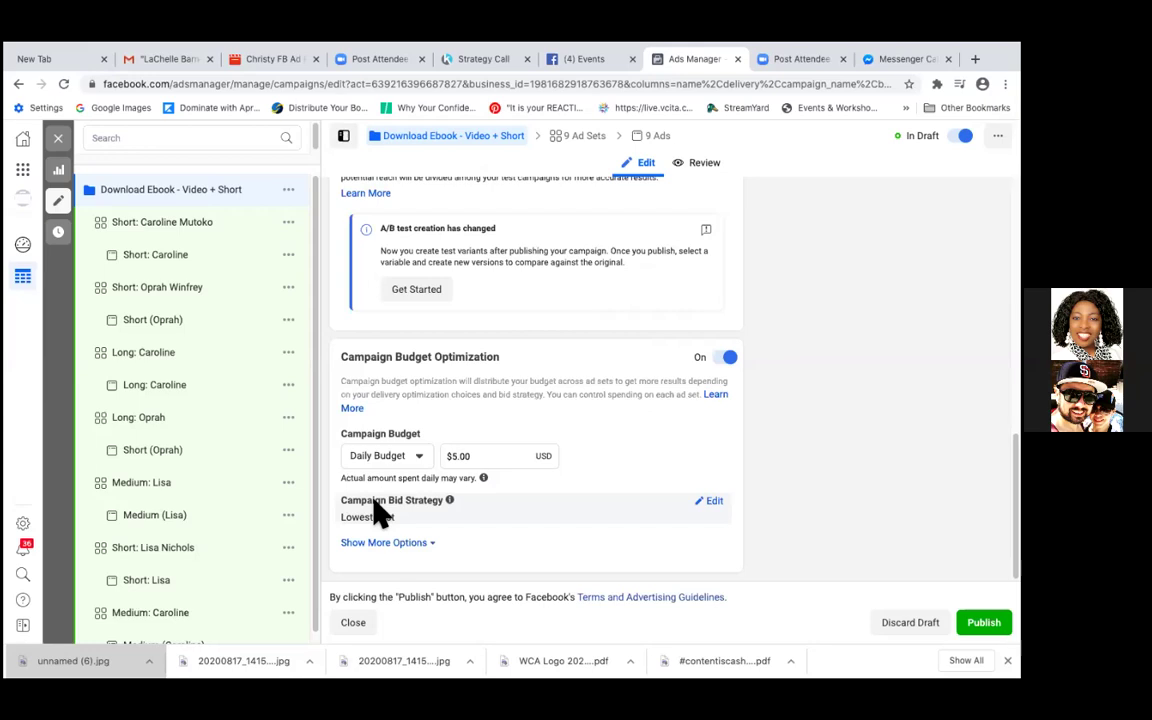
# Set the campaign's daily budget to $25.00
pyautogui.click(452, 456)
pyautogui.write('25')
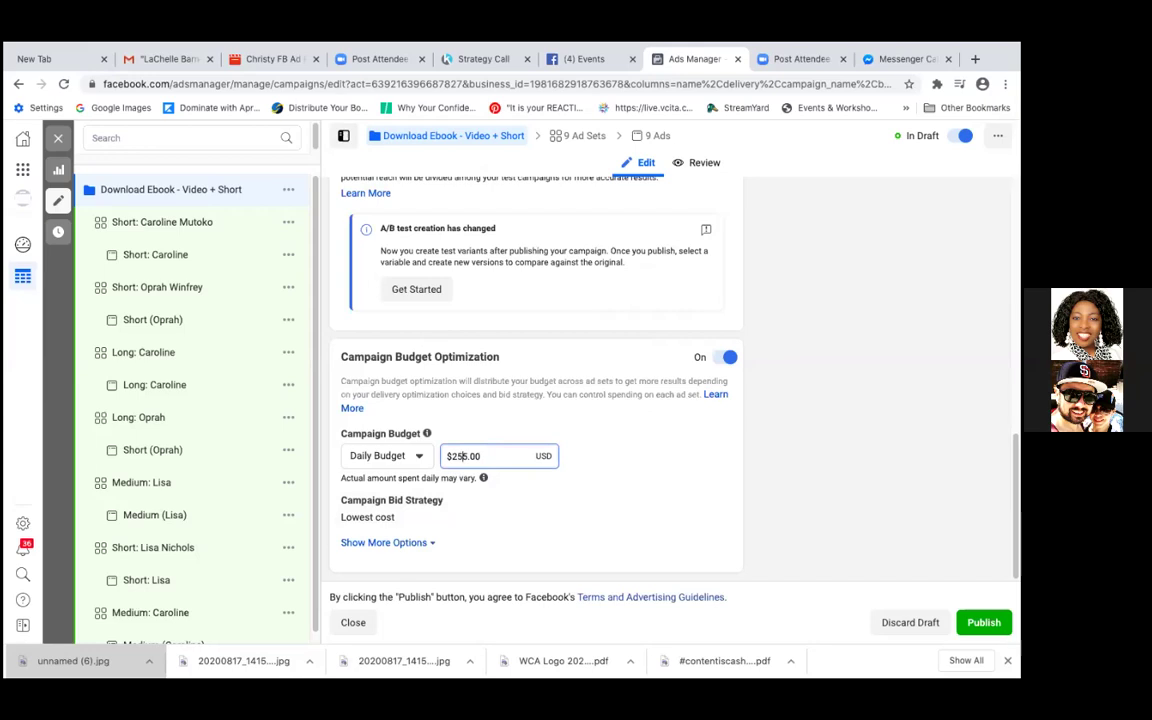
pyautogui.press('Delete')
# Change the campaign budget type to Lifetime Budget and set the amount to $100.00
pyautogui.click(418, 456)
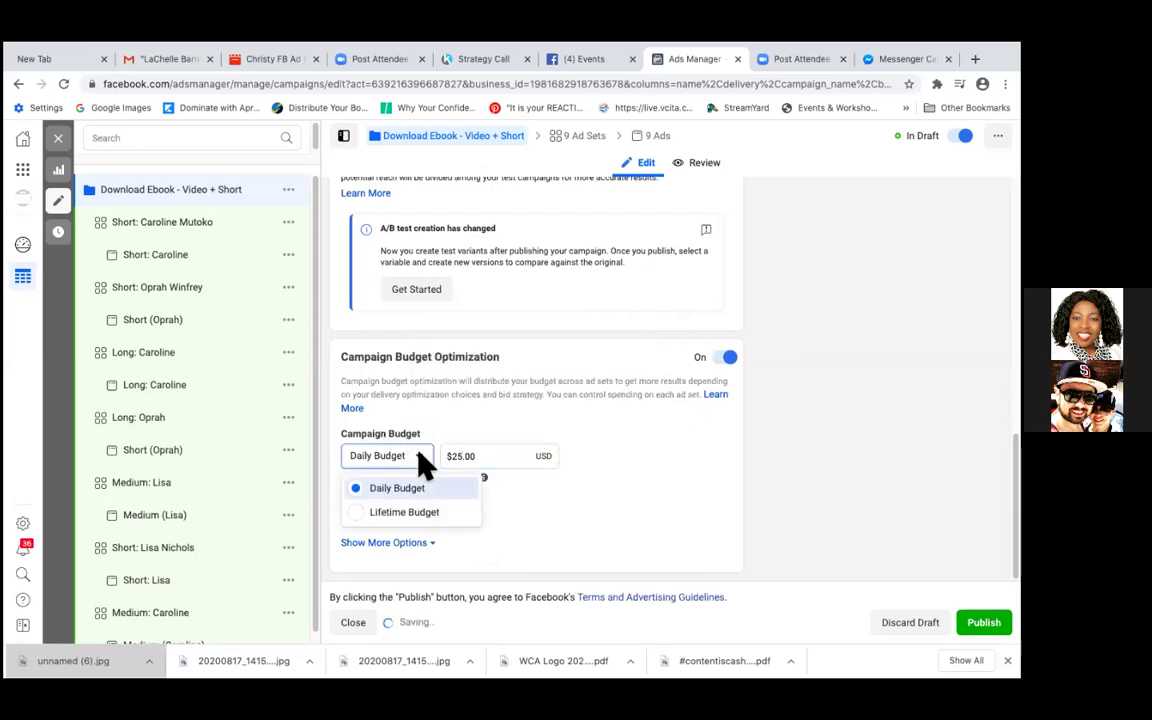
pyautogui.click(391, 514)
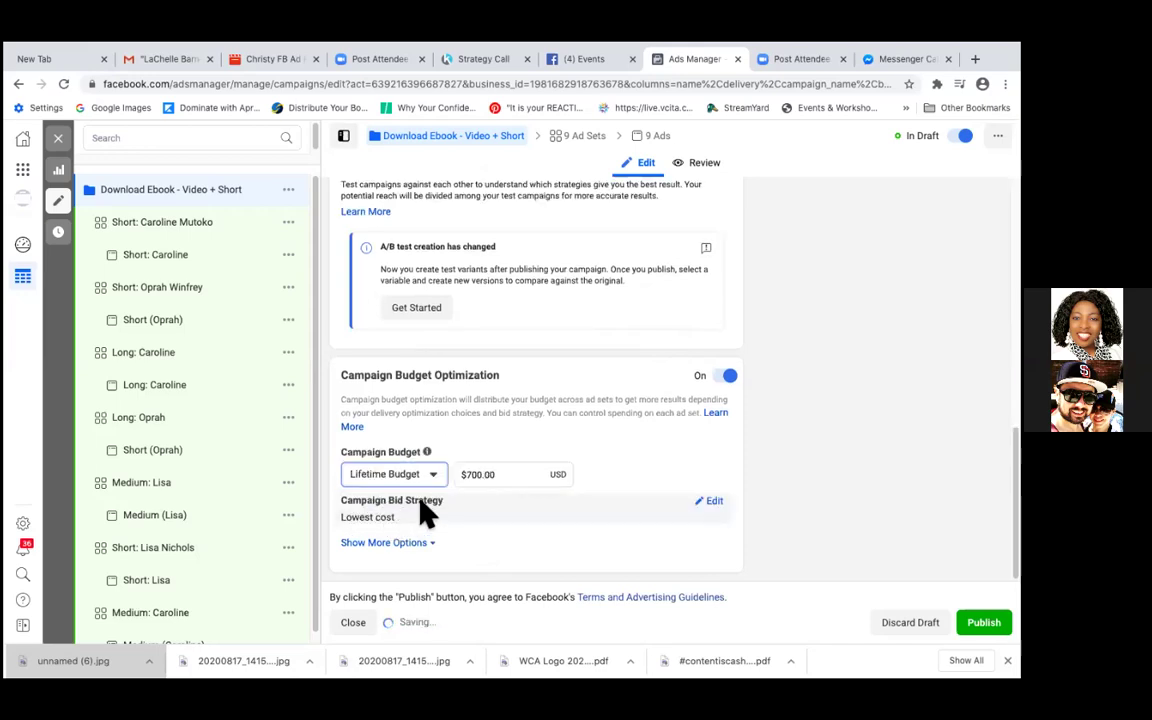
pyautogui.click(467, 474)
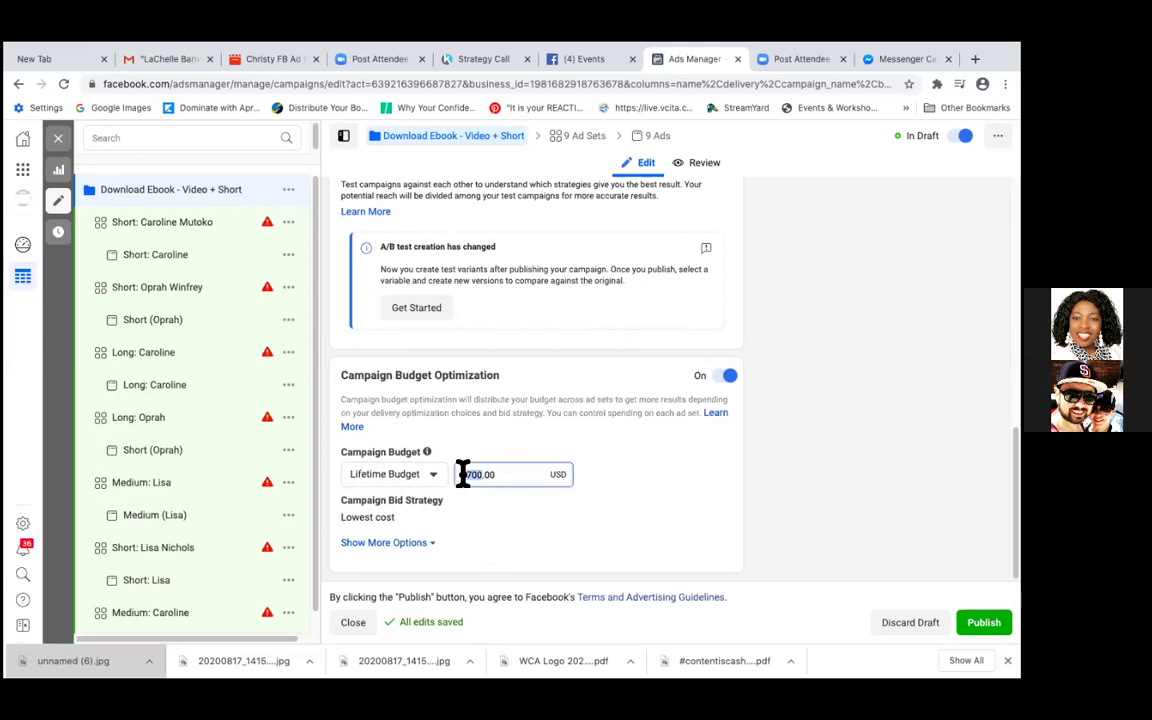
pyautogui.write('100.00')
# Expand the additional campaign budget options and examine the ad scheduling, objective and A/B test settings
pyautogui.click(437, 545)
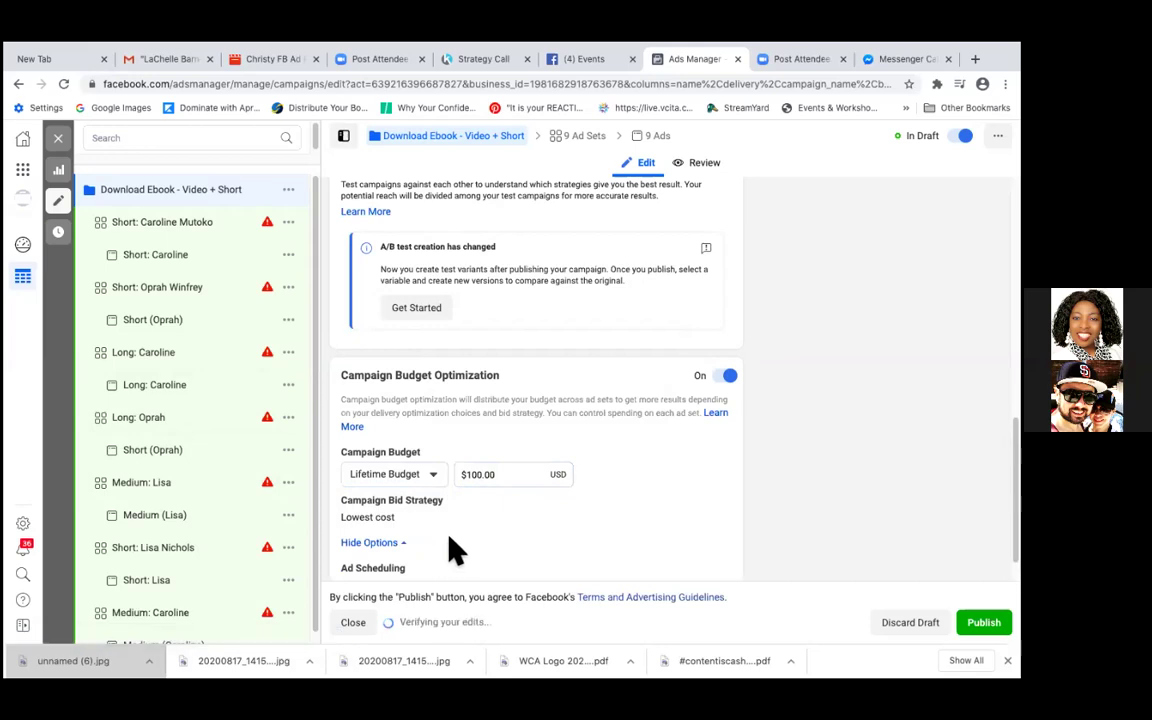
pyautogui.scroll(-1, 452, 549)
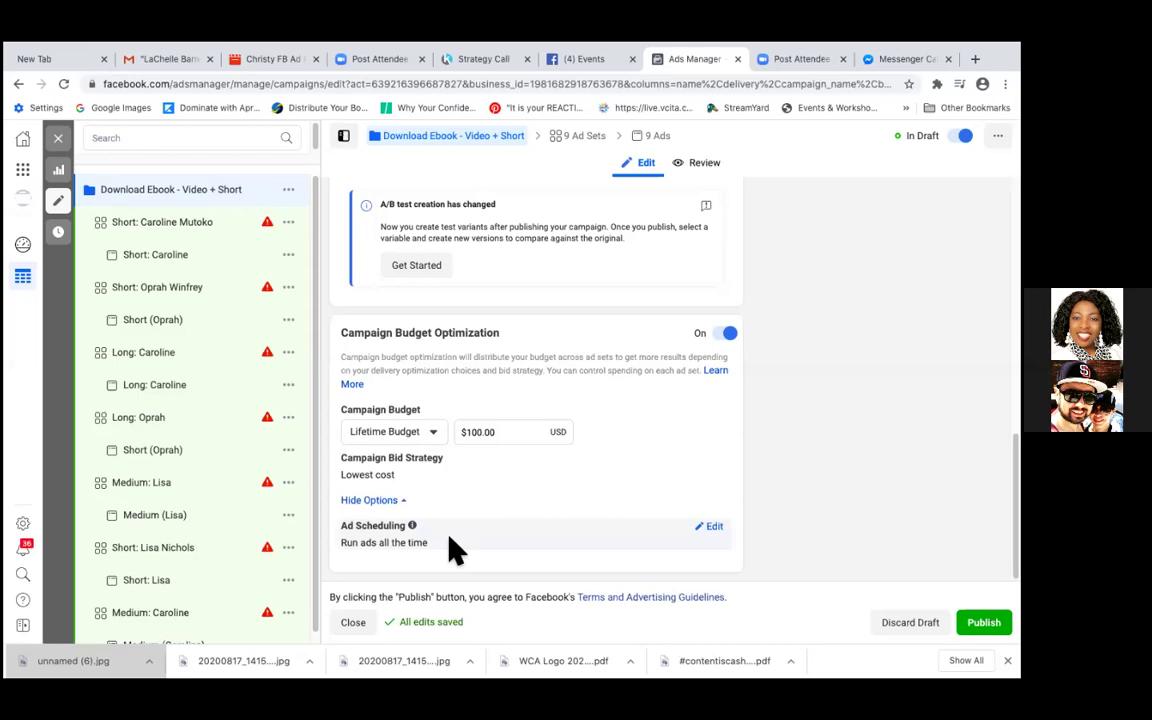
pyautogui.scroll(4, 455, 545)
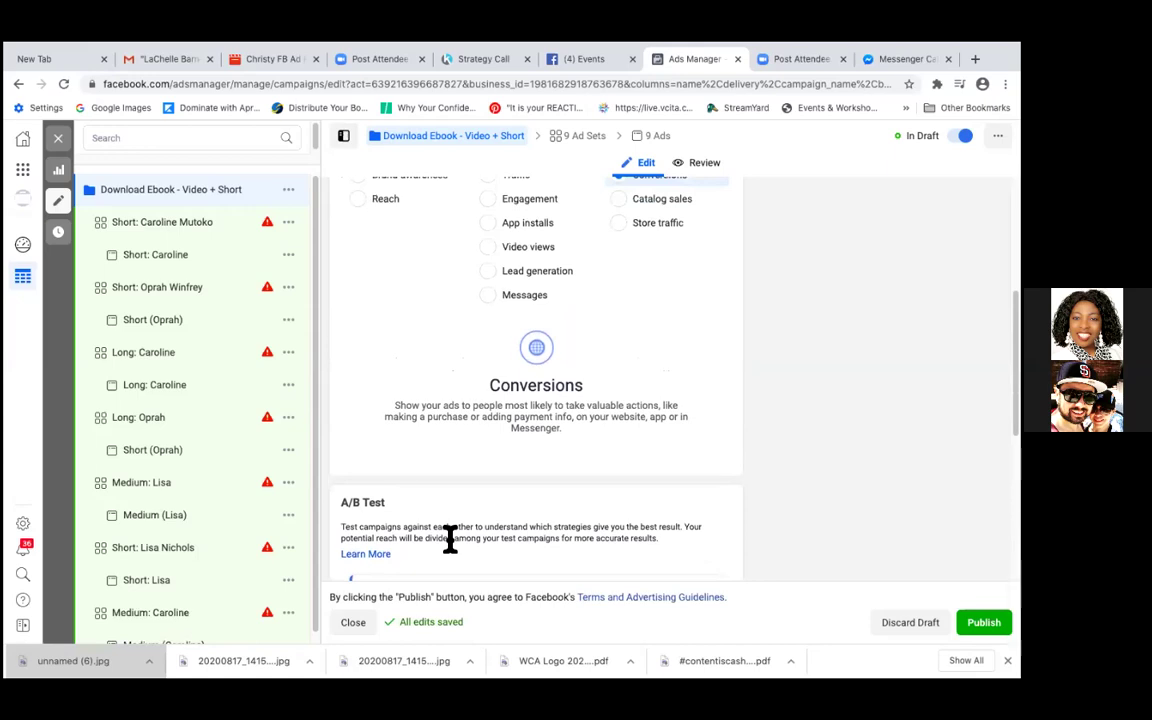
pyautogui.scroll(-4, 450, 540)
pyautogui.scroll(2, 450, 548)
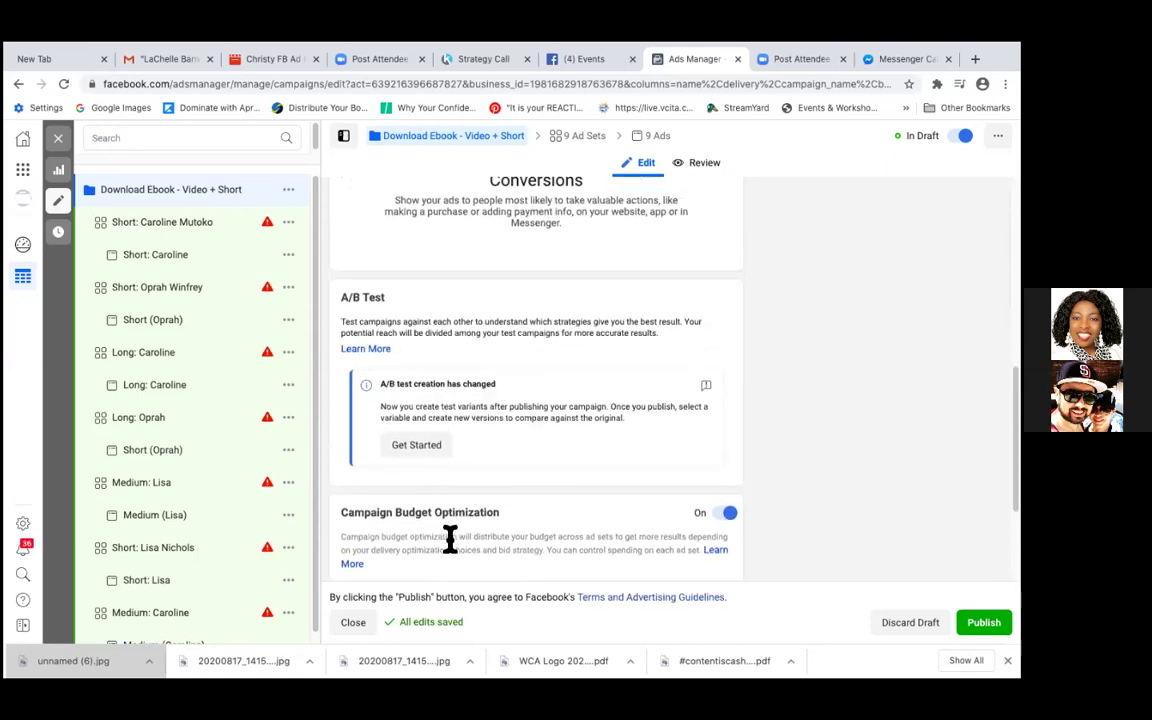
pyautogui.scroll(-3, 450, 548)
pyautogui.scroll(-1, 455, 548)
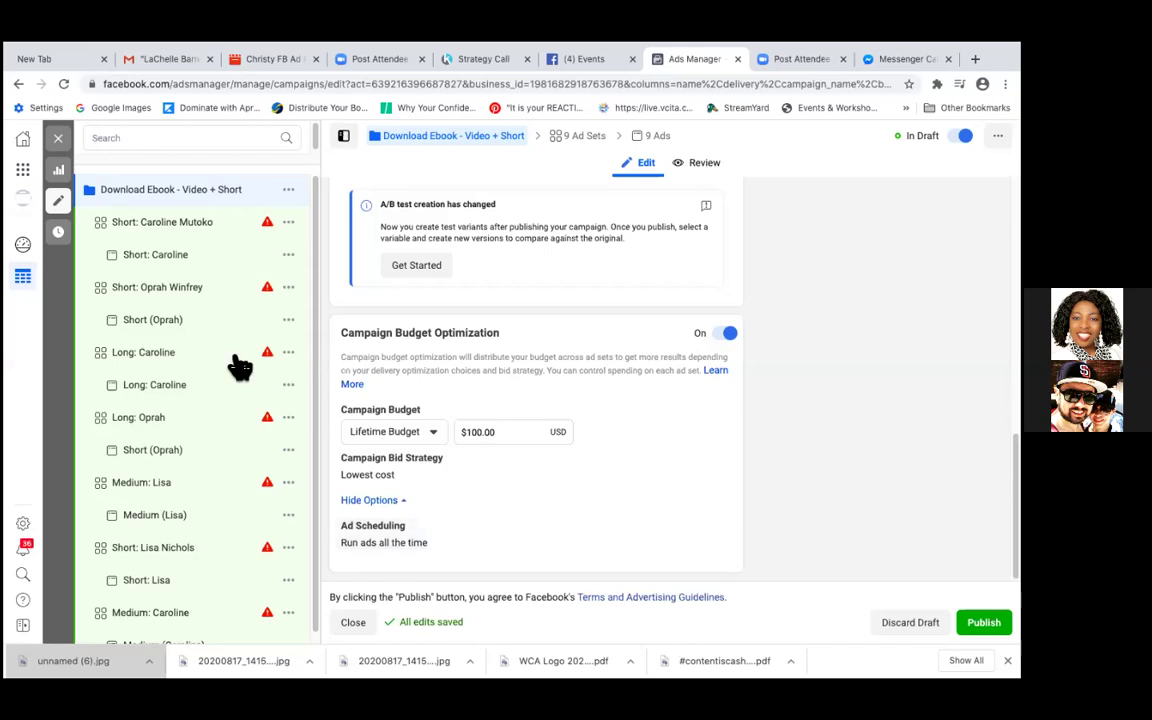
# Close the campaign editor and list the ads in the selected "Long: Lisa Nichols" ad set
pyautogui.click(58, 139)
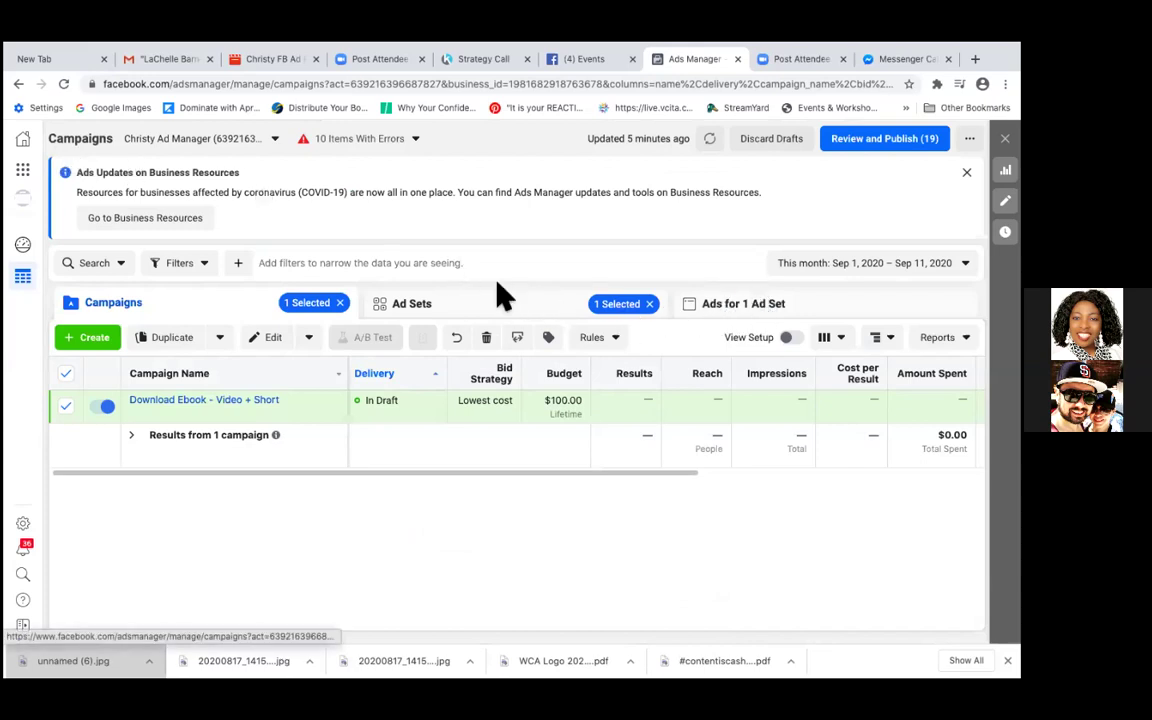
pyautogui.moveTo(566, 400)
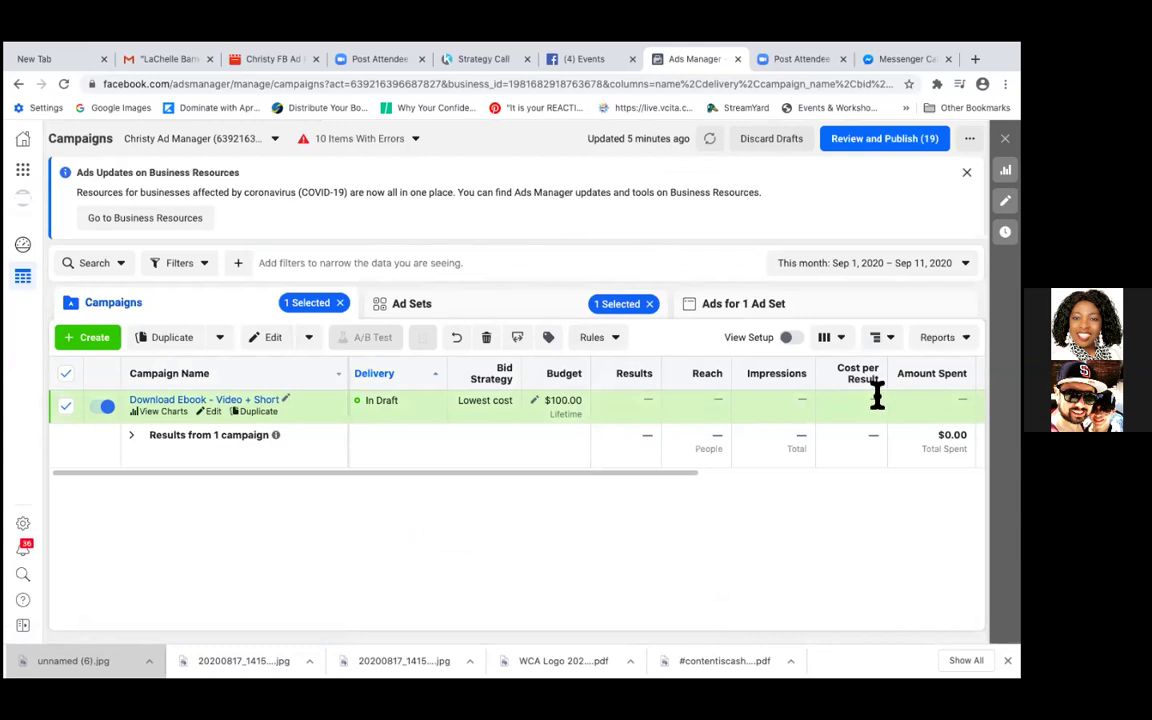
pyautogui.click(805, 307)
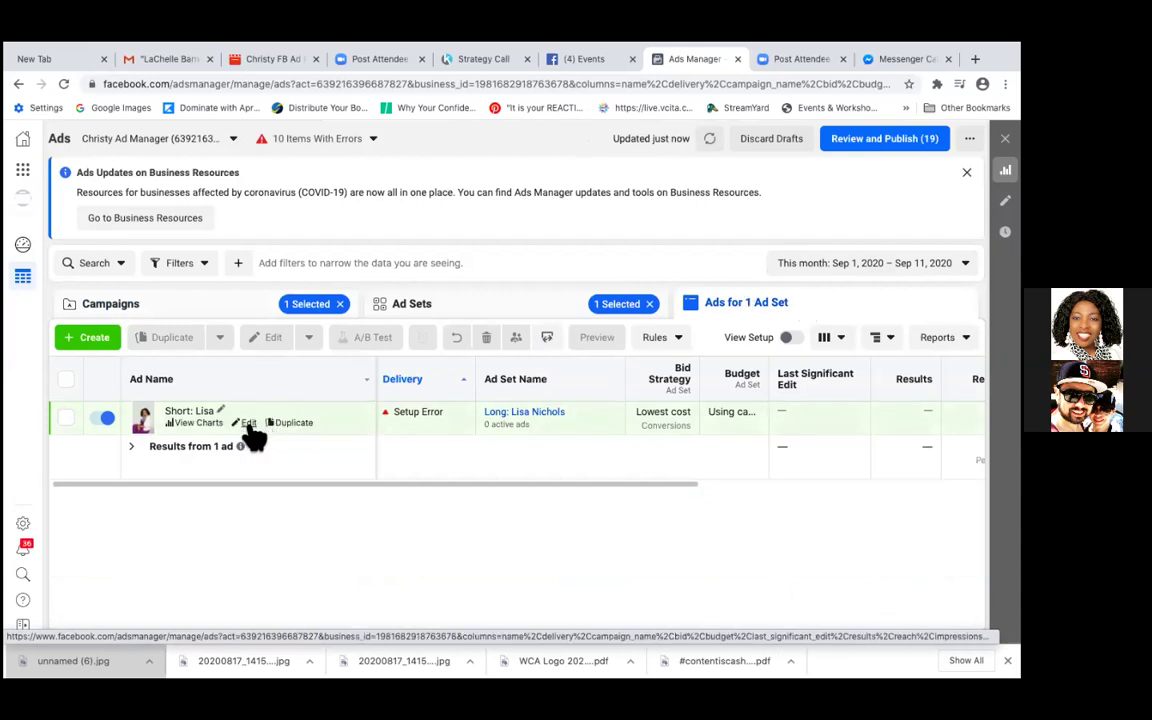
pyautogui.click(248, 424)
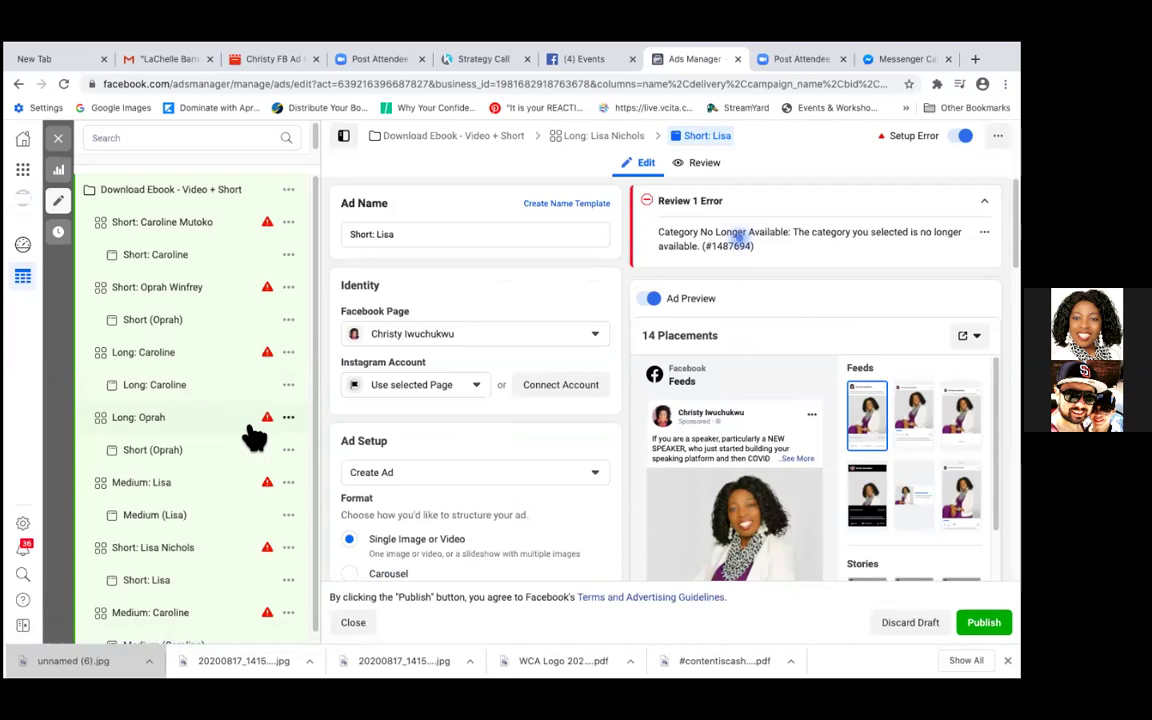
pyautogui.click(59, 139)
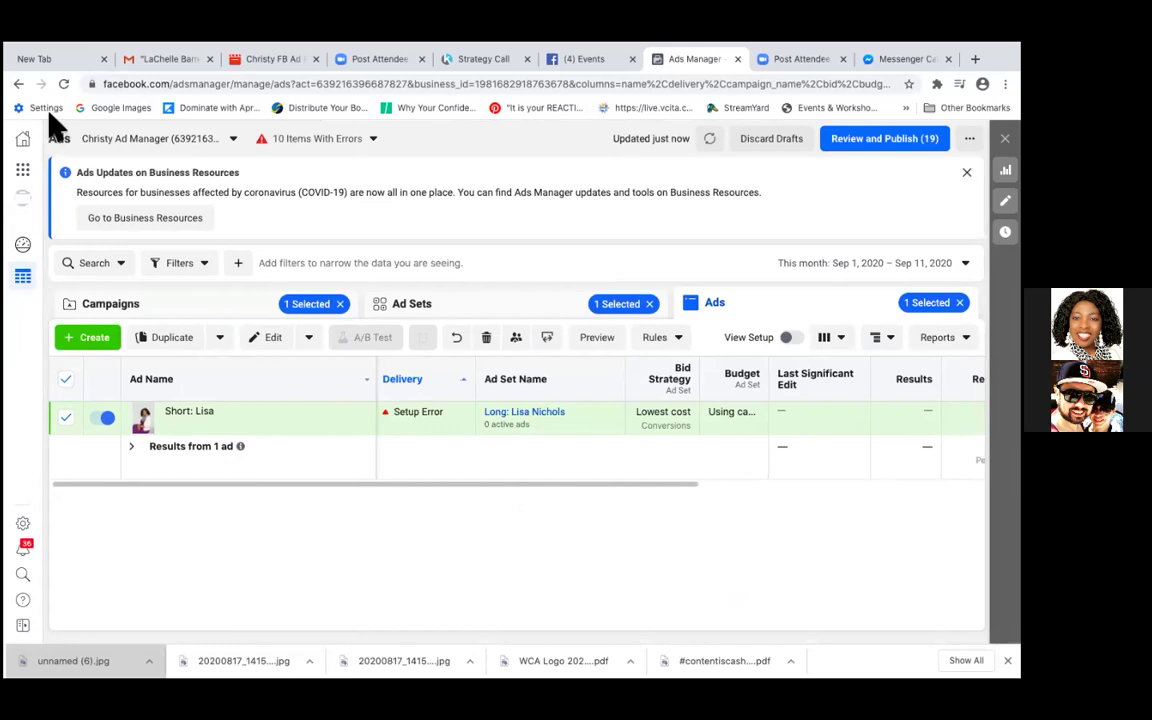
pyautogui.click(106, 418)
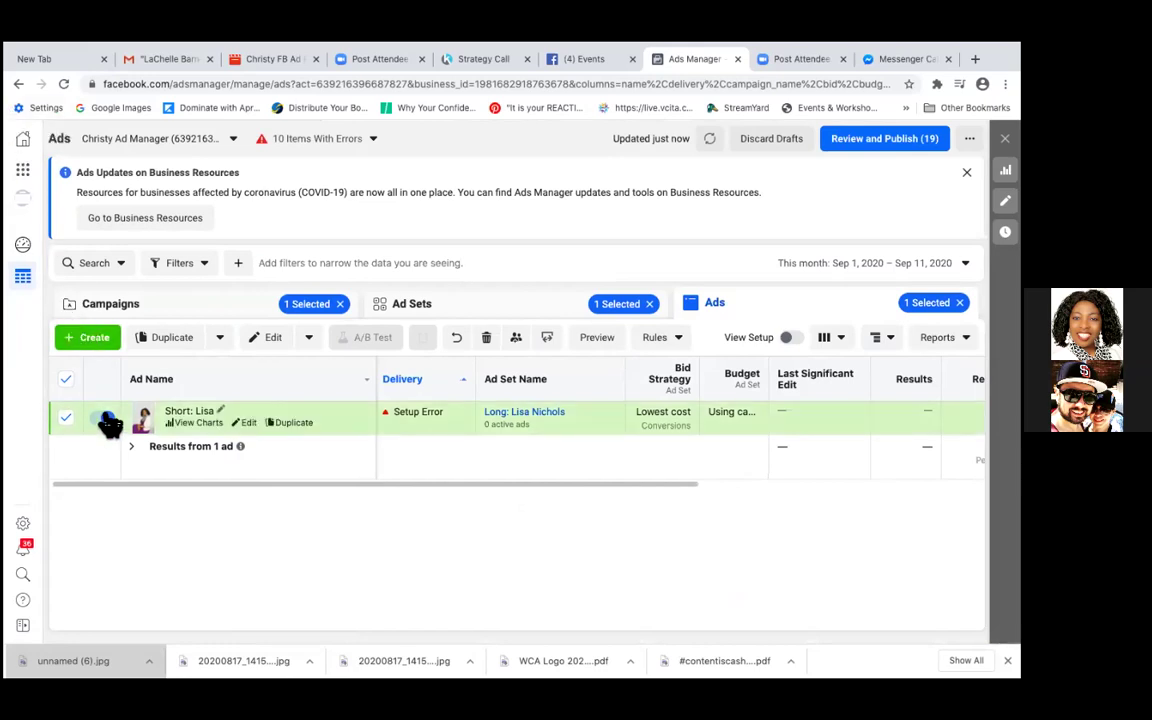
pyautogui.click(104, 419)
pyautogui.click(104, 420)
# Open the "Short: Lisa" ad for editing and examine its placement previews, media, primary text and website destination
pyautogui.click(249, 425)
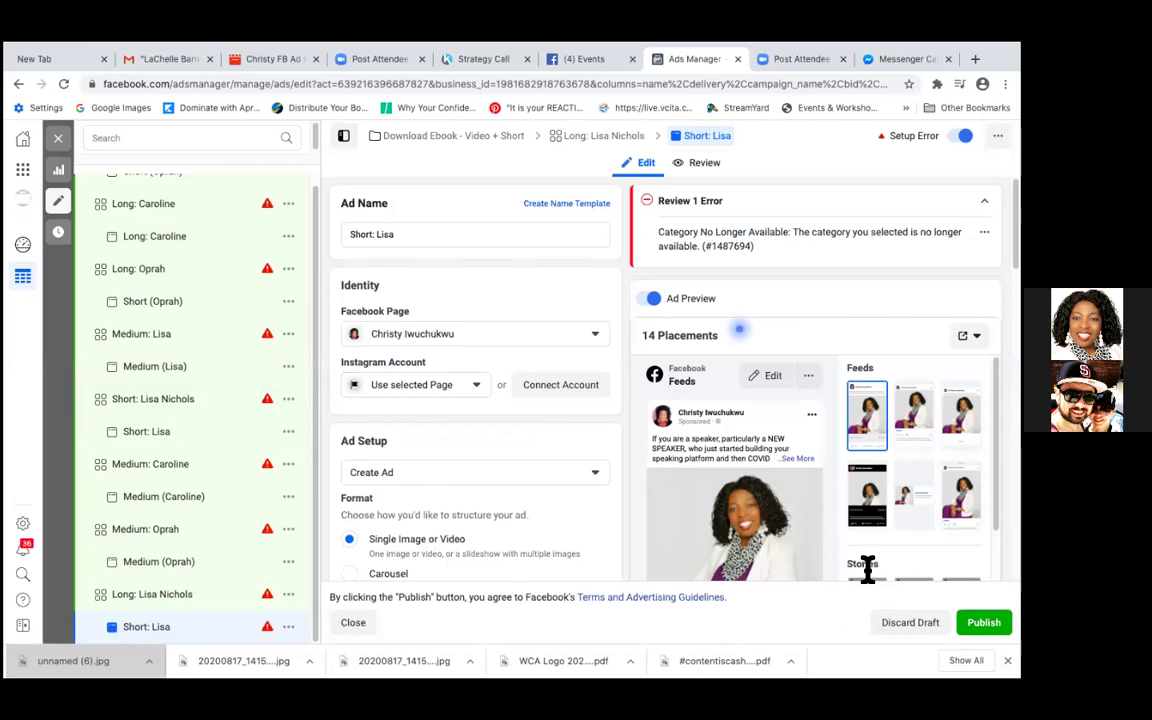
pyautogui.scroll(-4, 867, 568)
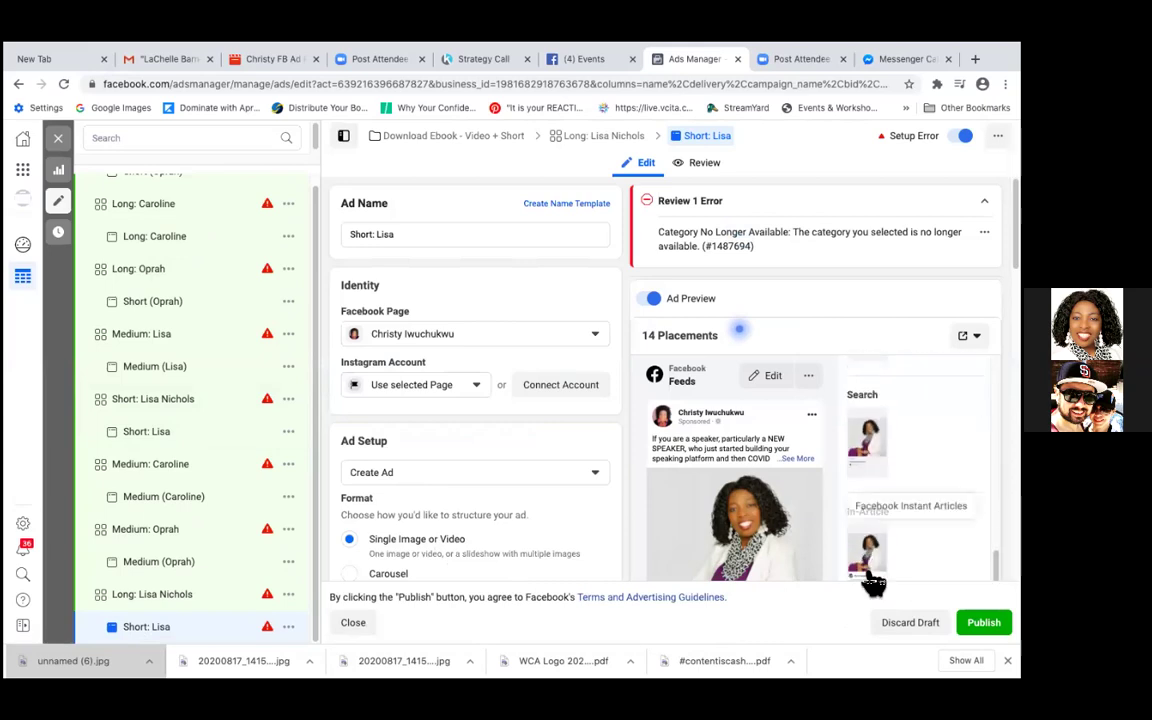
pyautogui.scroll(-2, 867, 571)
pyautogui.scroll(-3, 873, 590)
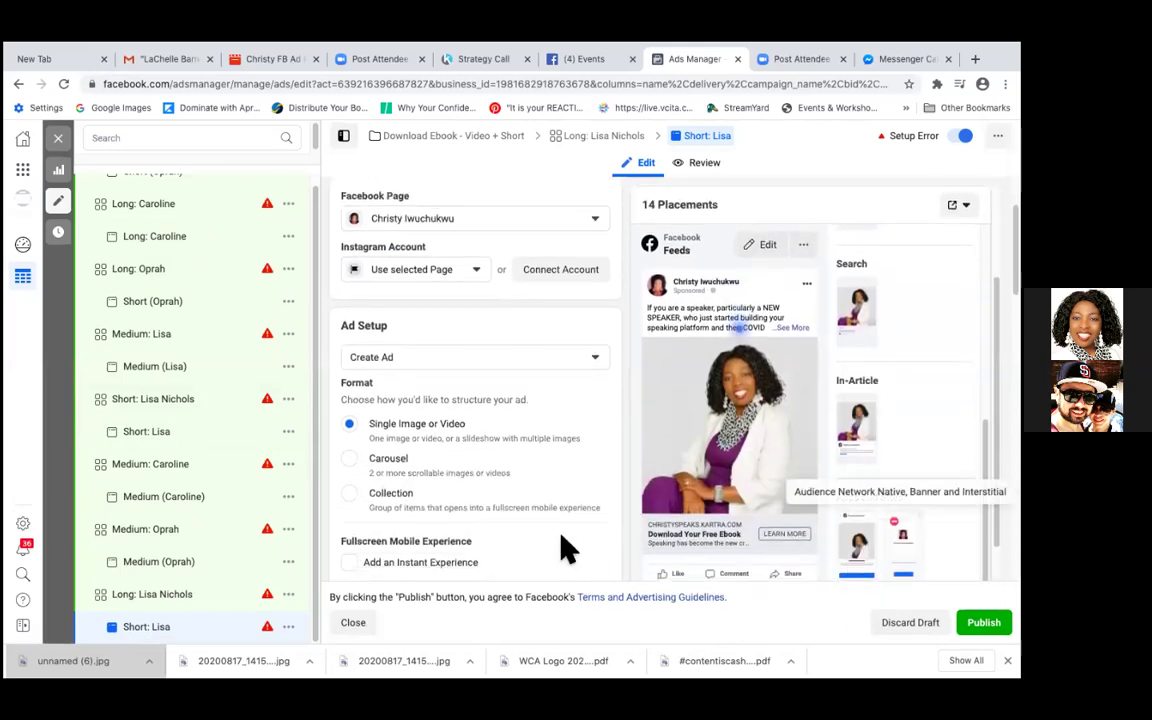
pyautogui.scroll(-4, 760, 485)
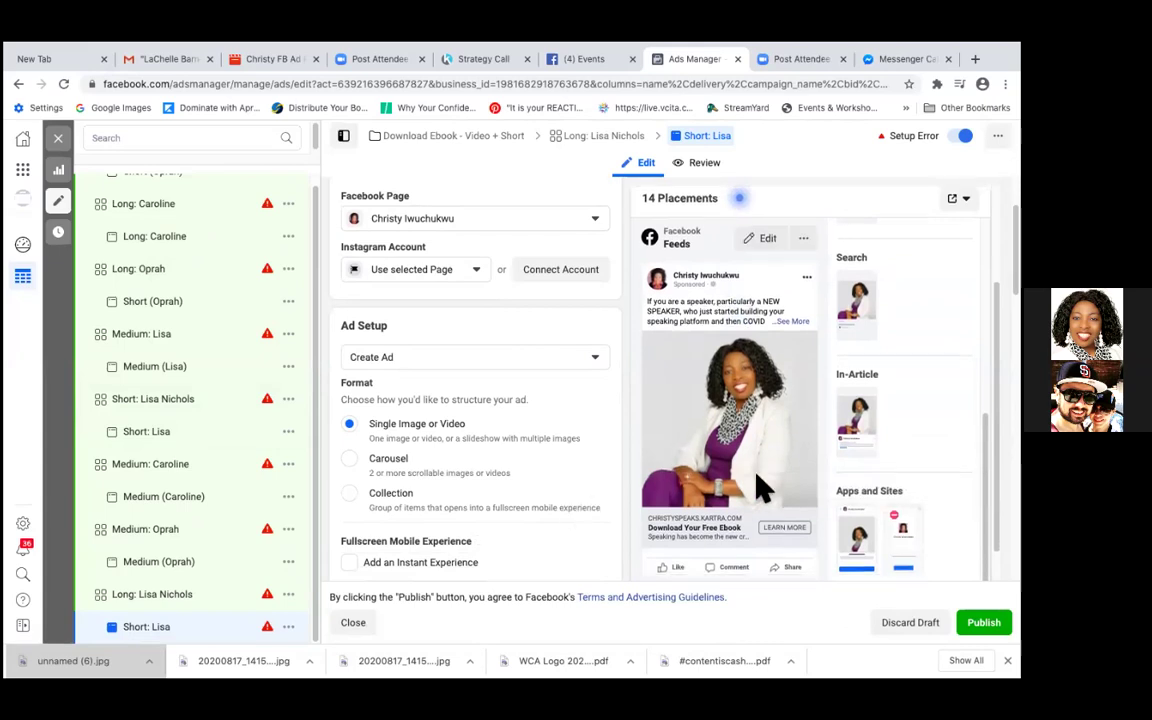
pyautogui.scroll(-2, 760, 480)
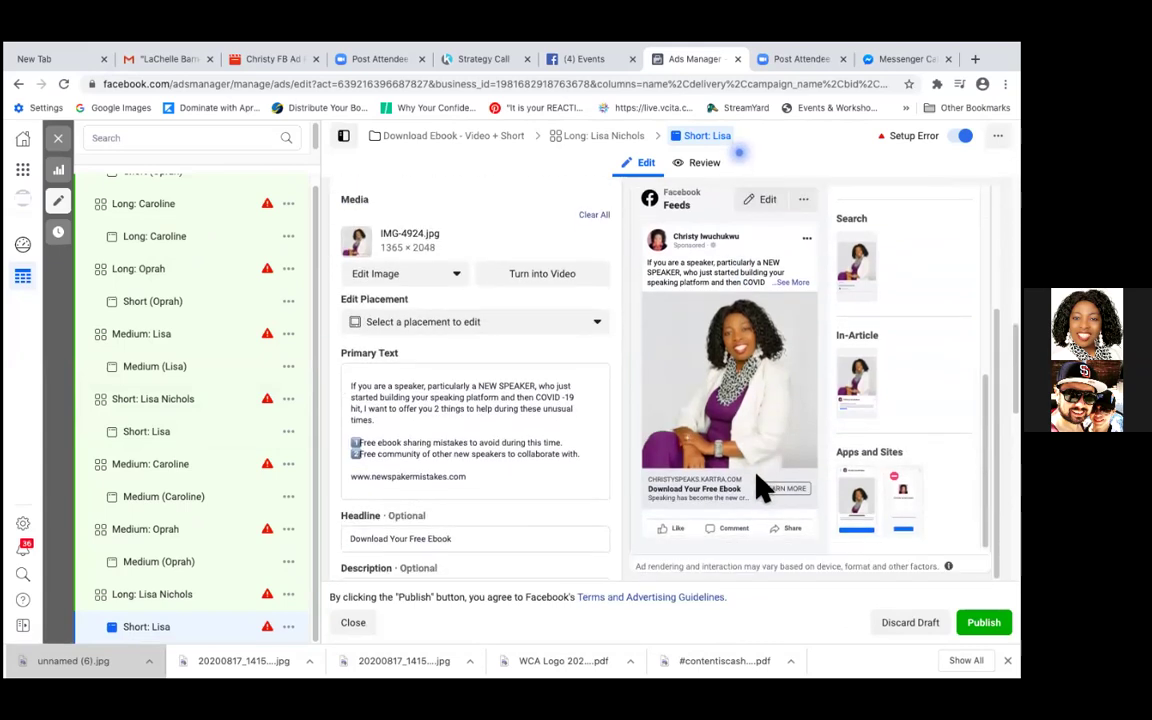
pyautogui.scroll(-6, 514, 509)
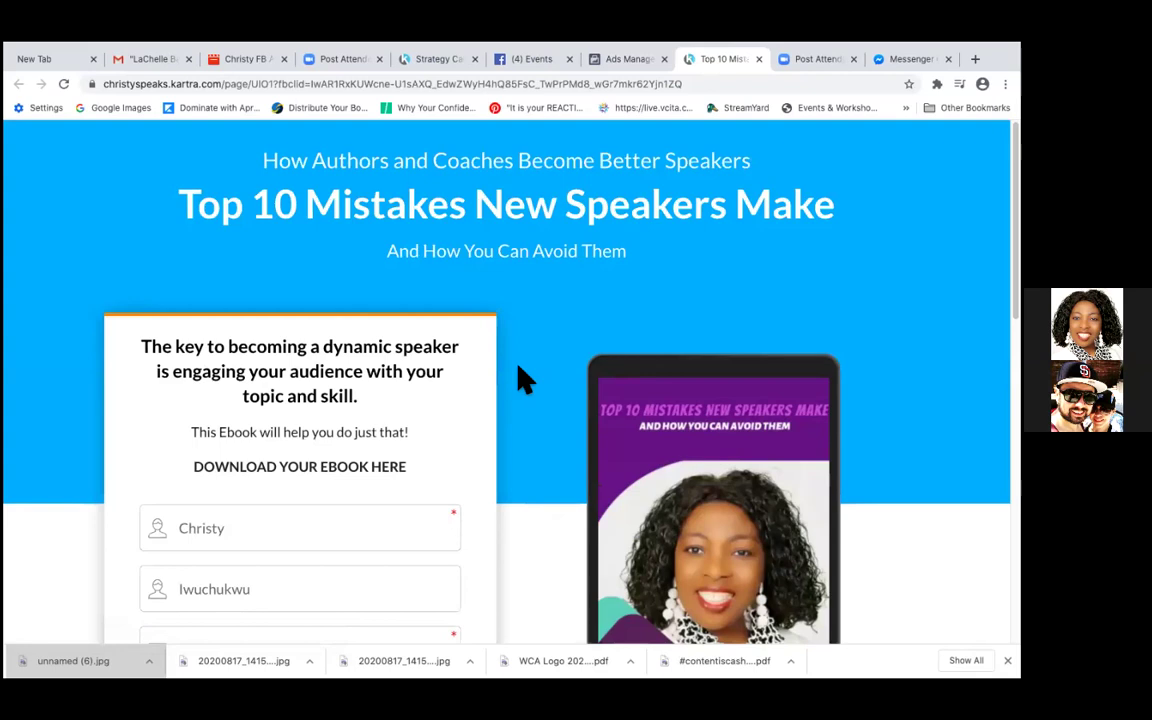
# Read through the ad's "Top 10 Mistakes New Speakers Make" landing page, from the opt-in form to the ebook benefits
pyautogui.scroll(-5, 520, 378)
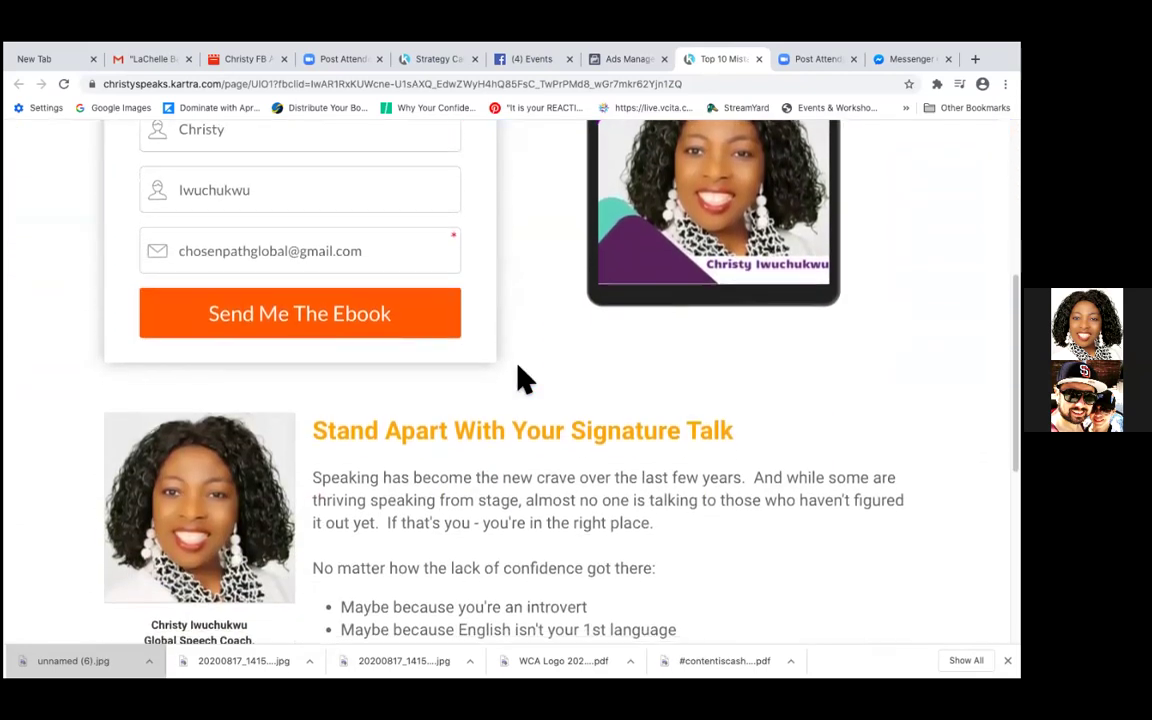
pyautogui.scroll(-5, 518, 367)
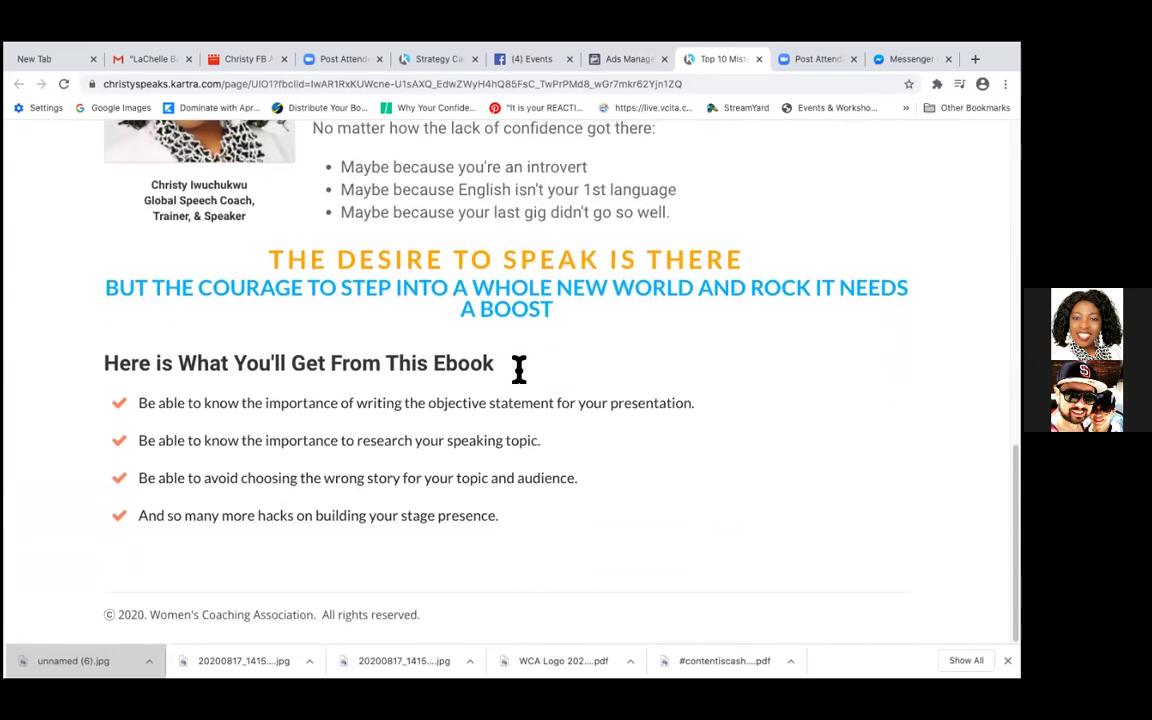
pyautogui.scroll(1, 520, 378)
pyautogui.scroll(1, 520, 378)
pyautogui.scroll(10, 520, 378)
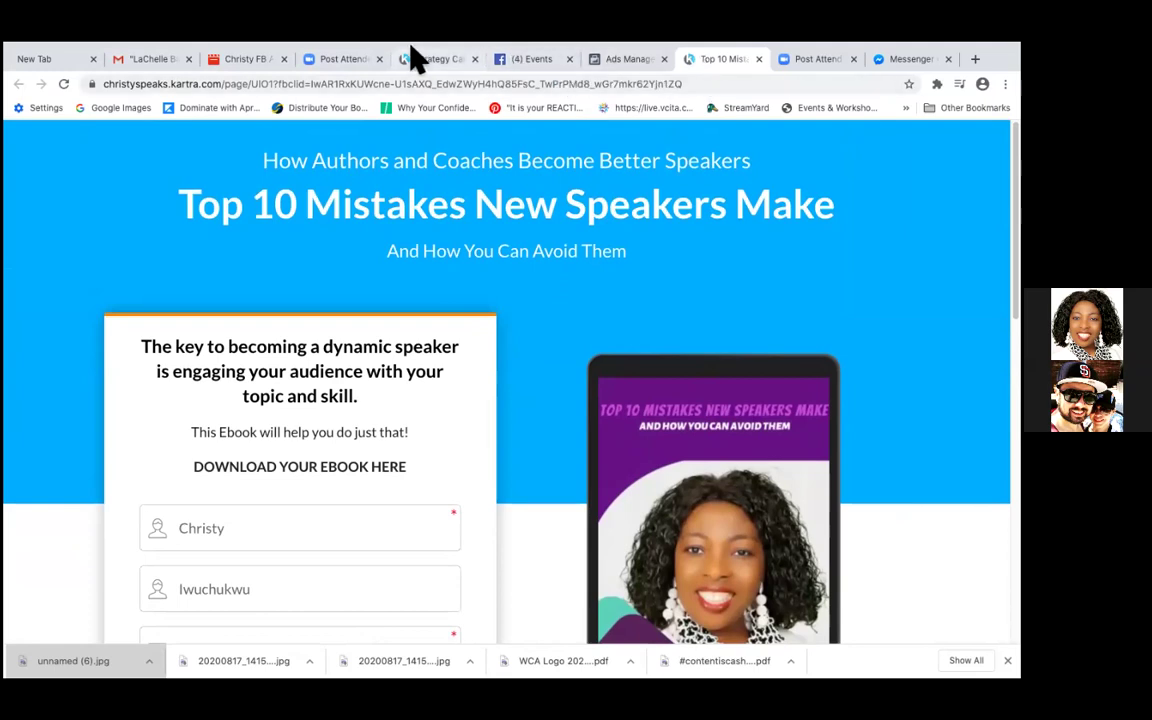
pyautogui.click(430, 62)
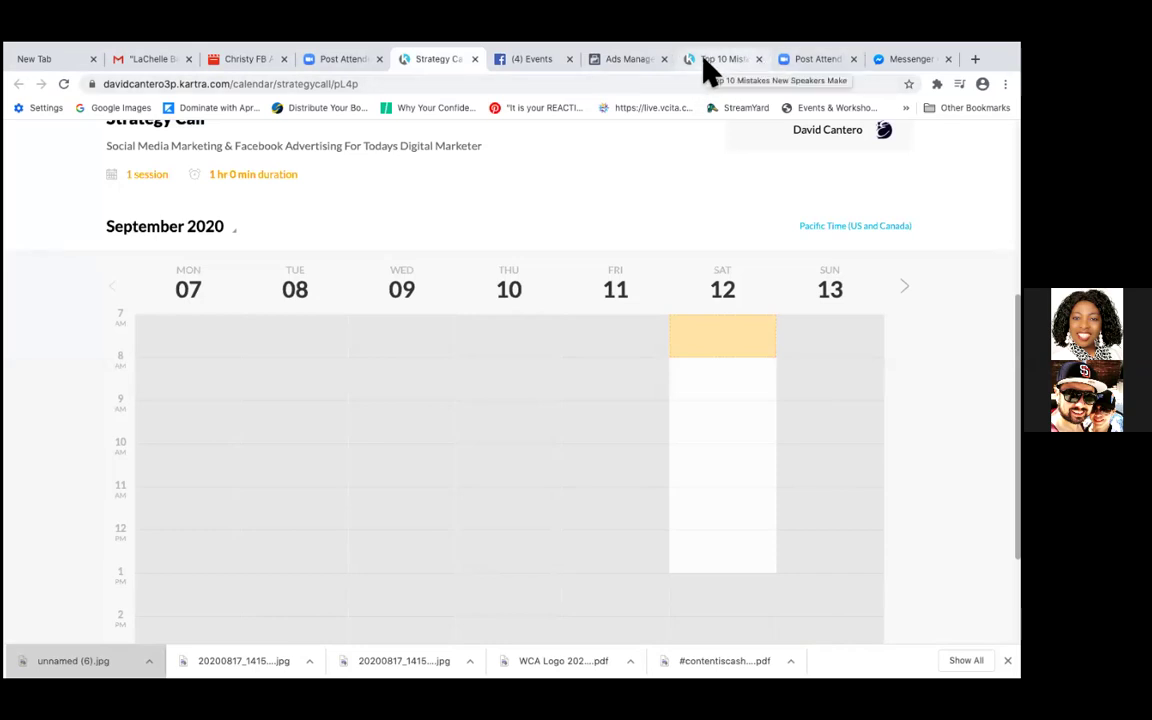
pyautogui.click(798, 62)
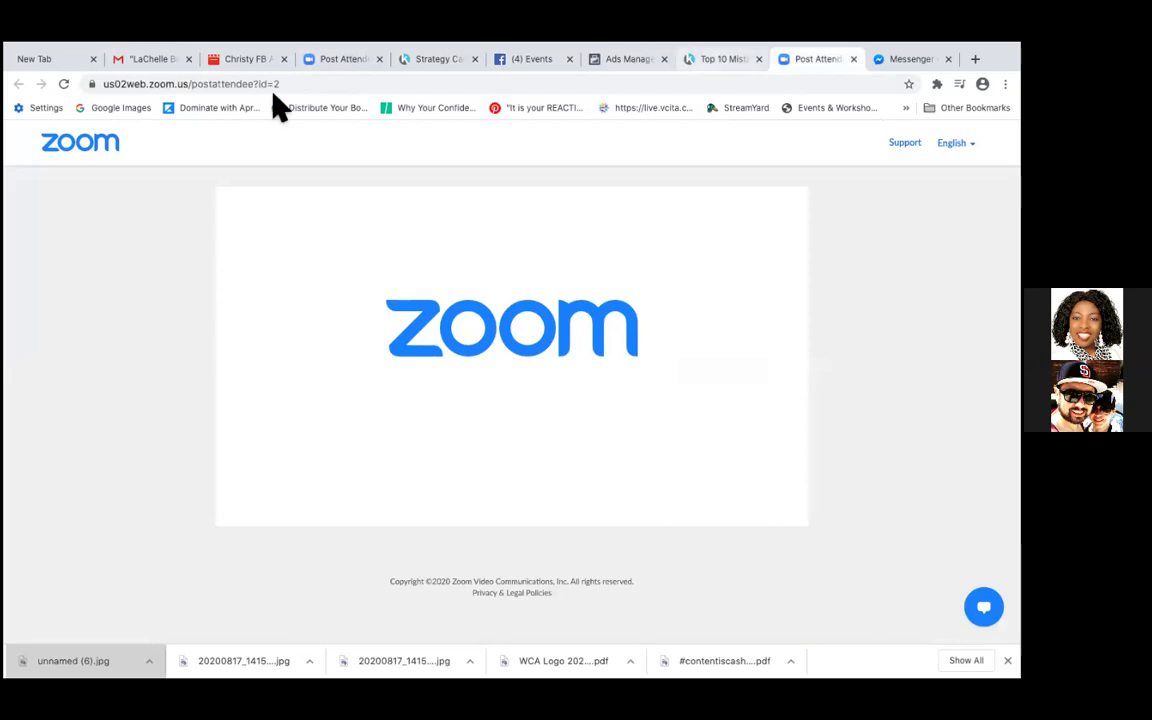
pyautogui.click(316, 62)
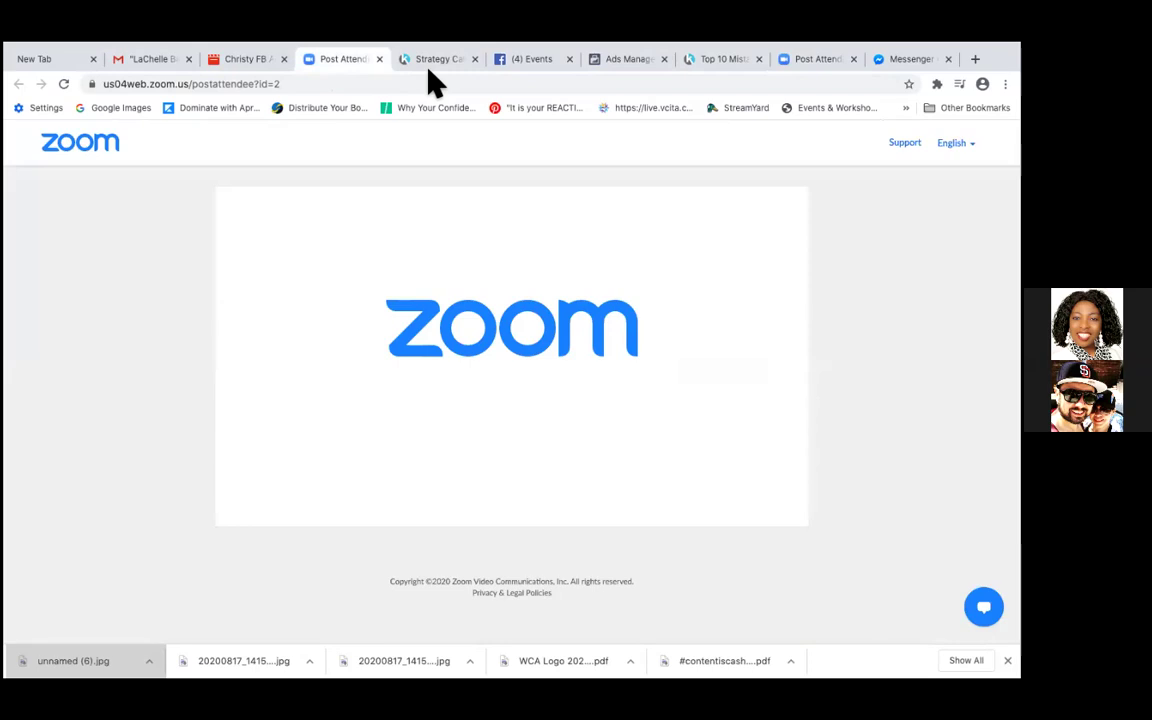
pyautogui.click(515, 64)
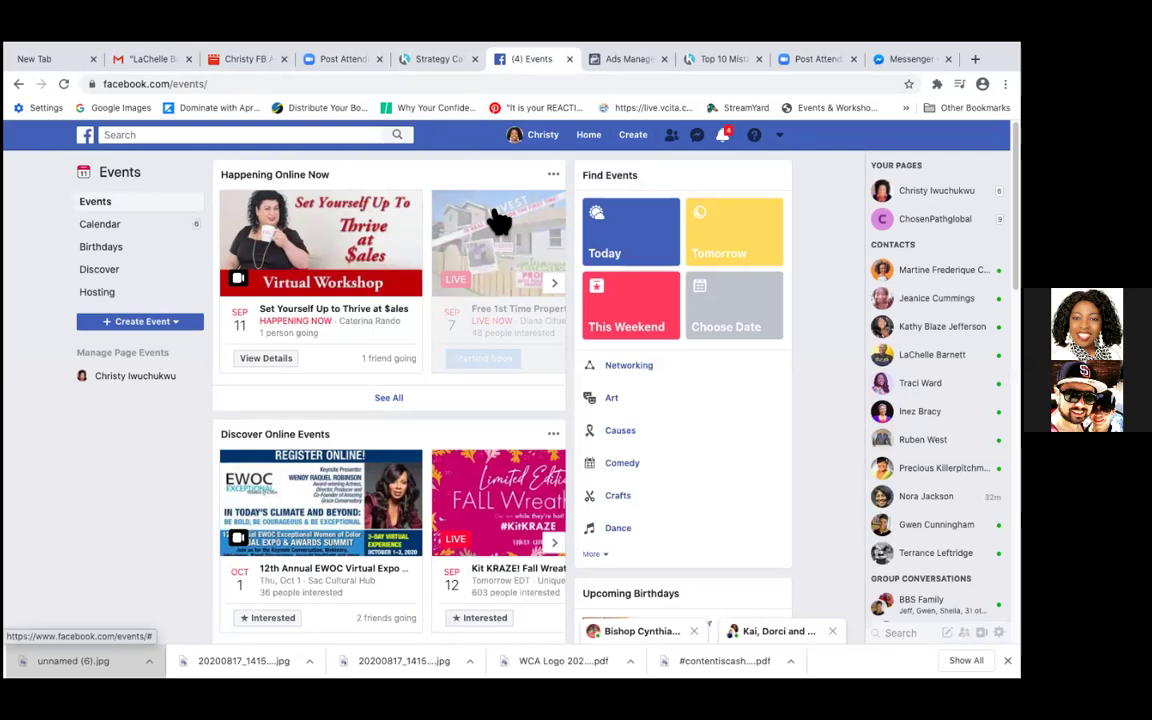
pyautogui.click(716, 60)
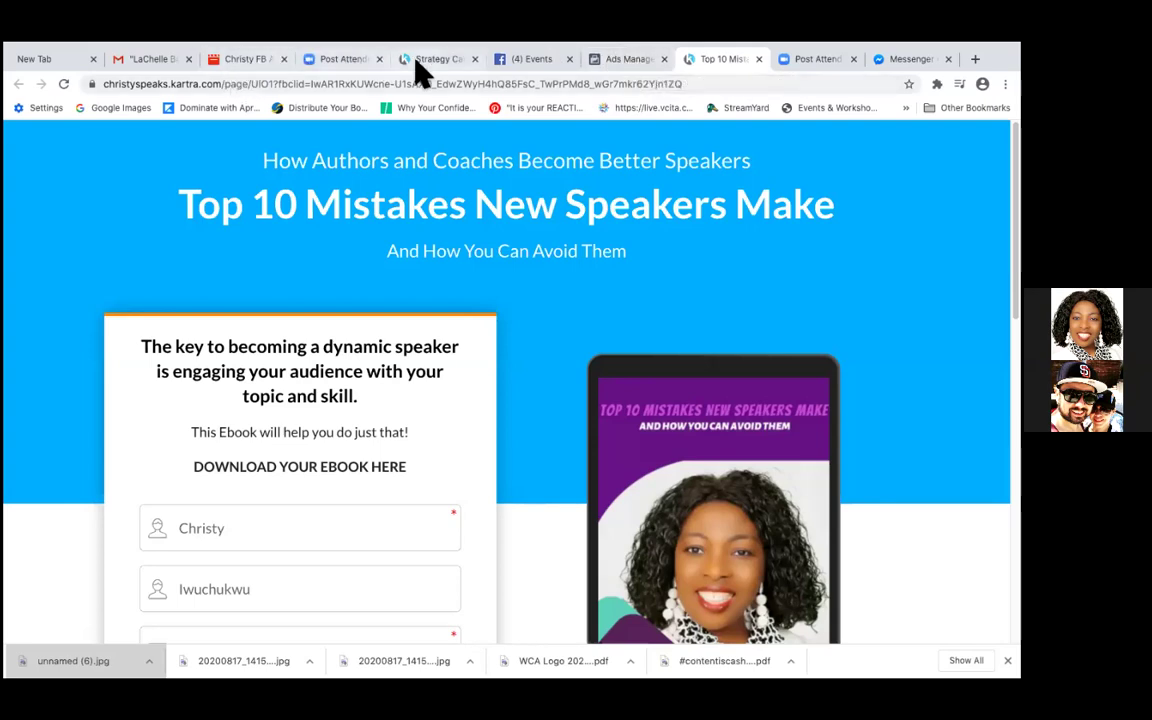
# Return to Ads Manager, close the ad editor and check the account's data sources in Events Manager
pyautogui.click(622, 63)
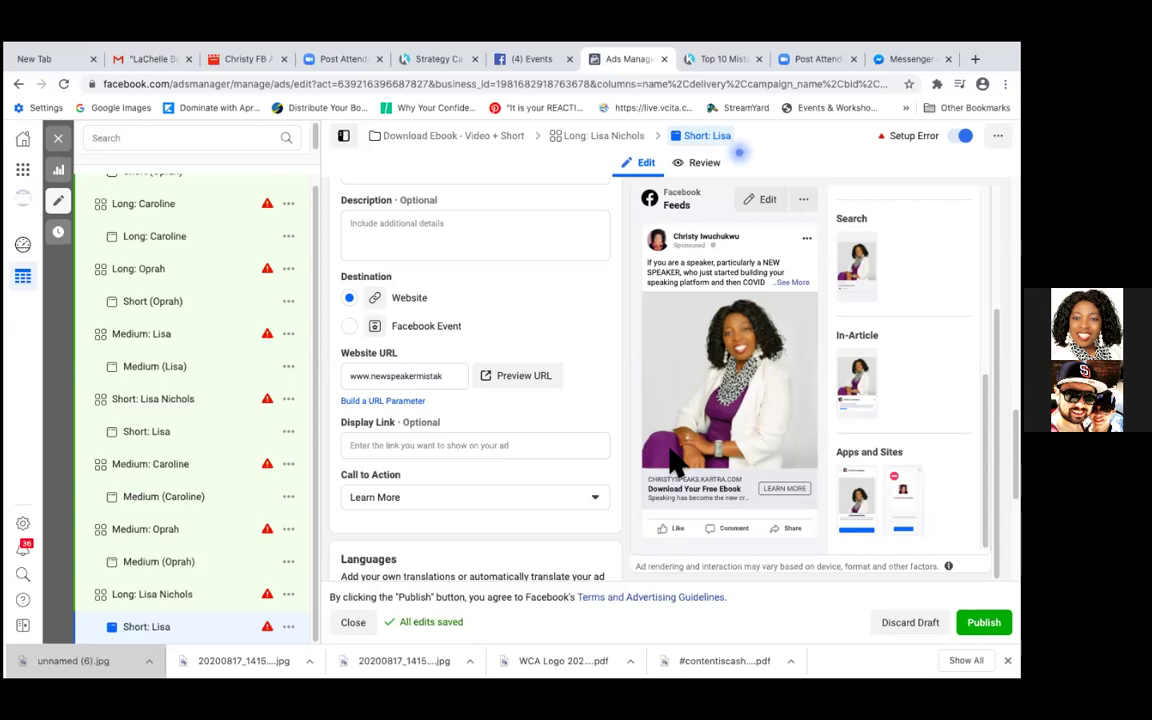
pyautogui.click(58, 138)
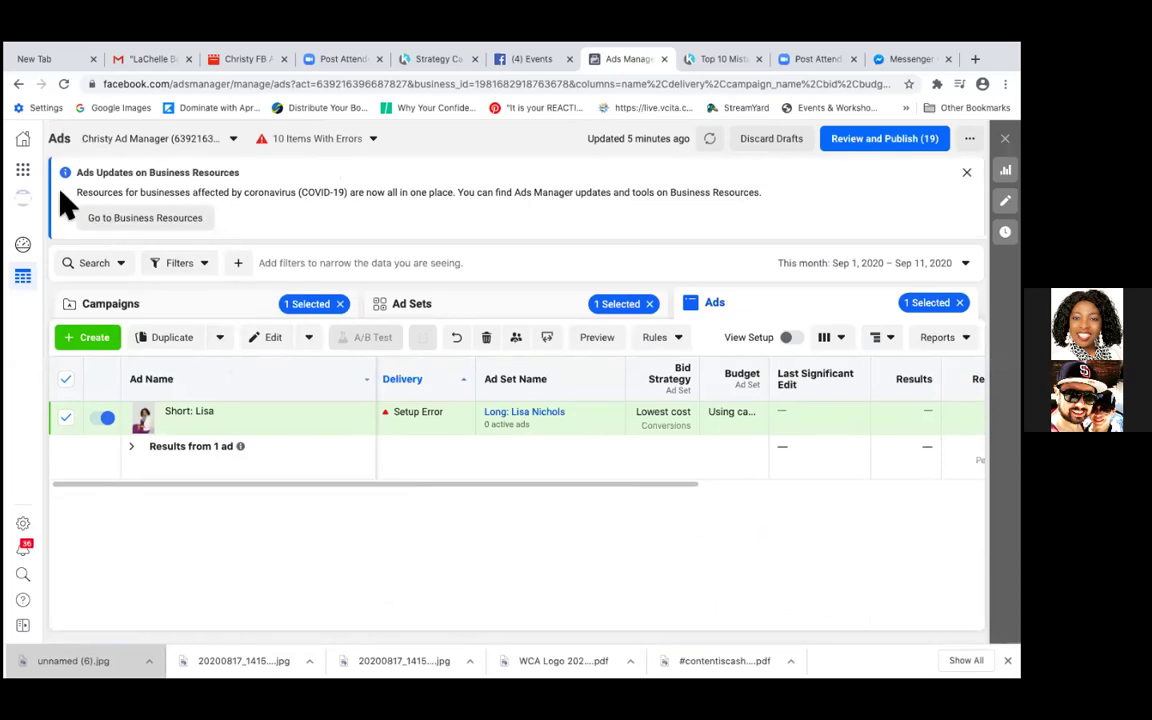
pyautogui.click(26, 170)
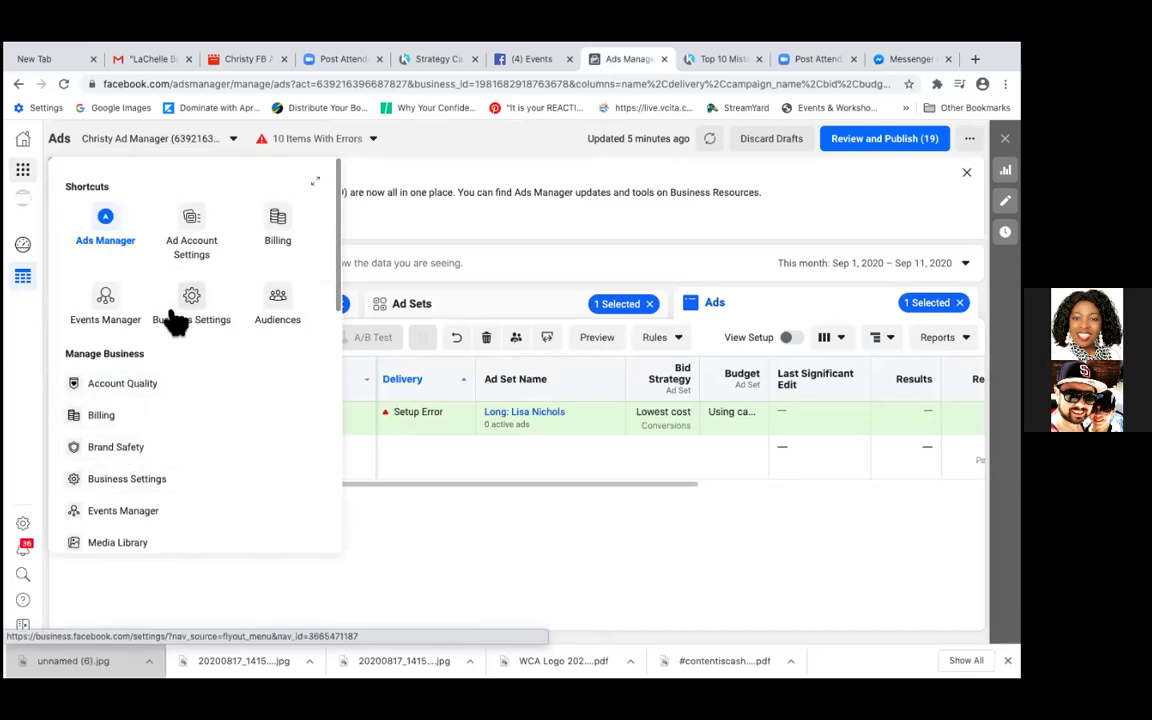
pyautogui.click(118, 318)
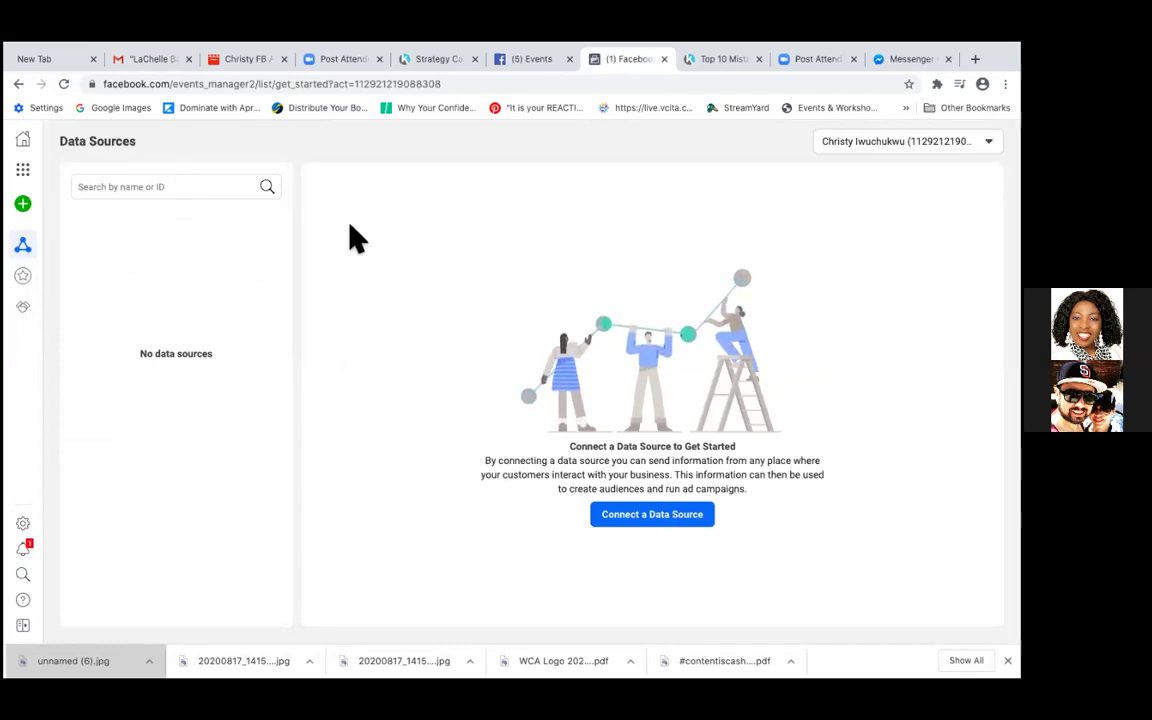
# Open the account's Audiences list and delete the "Greater Sacramento" saved audience created 09/16/2018 at 4:56 PM
pyautogui.click(23, 172)
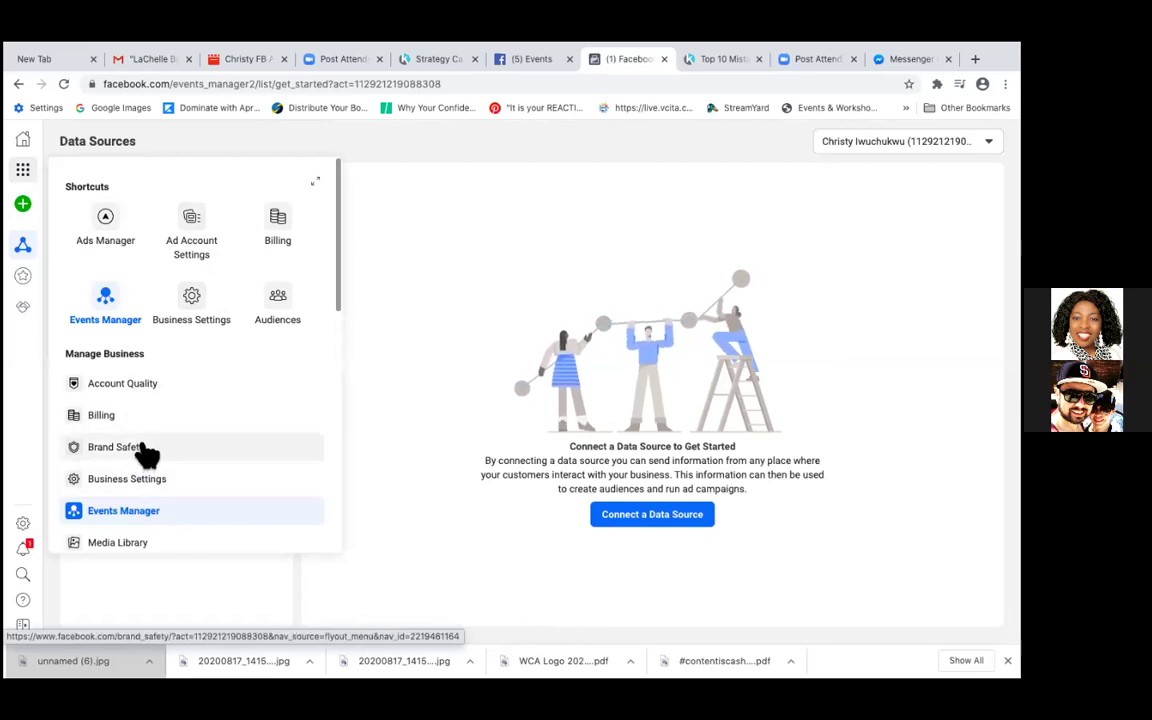
pyautogui.click(297, 318)
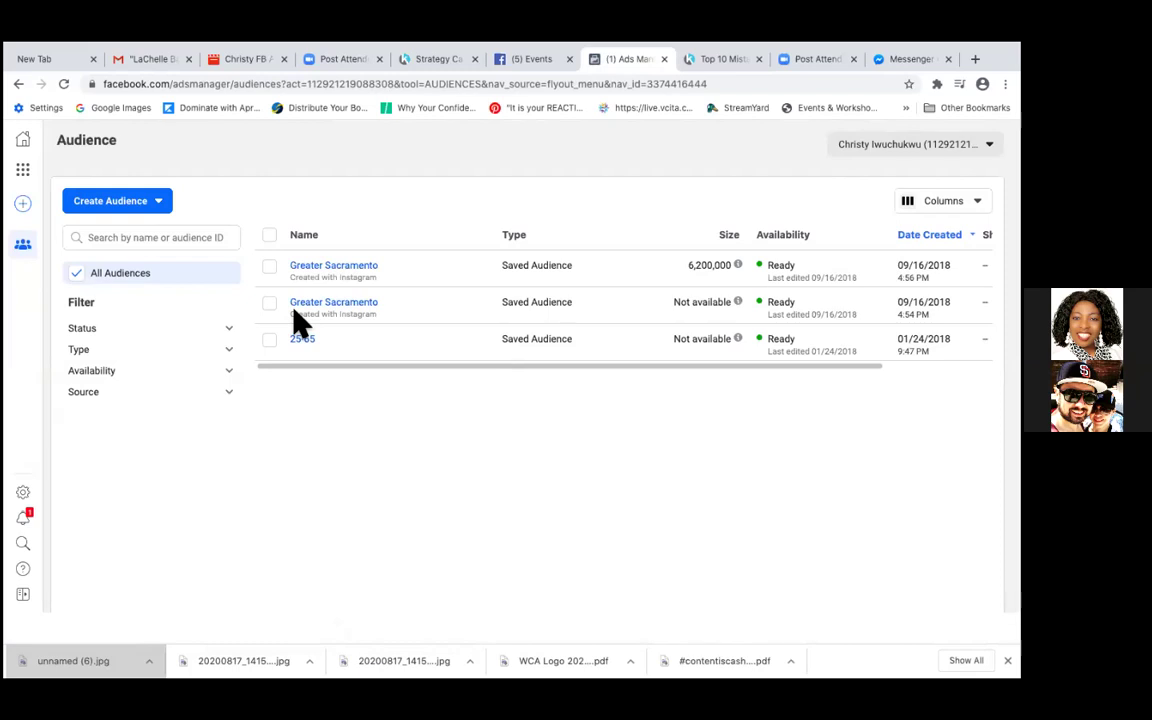
pyautogui.moveTo(292, 303)
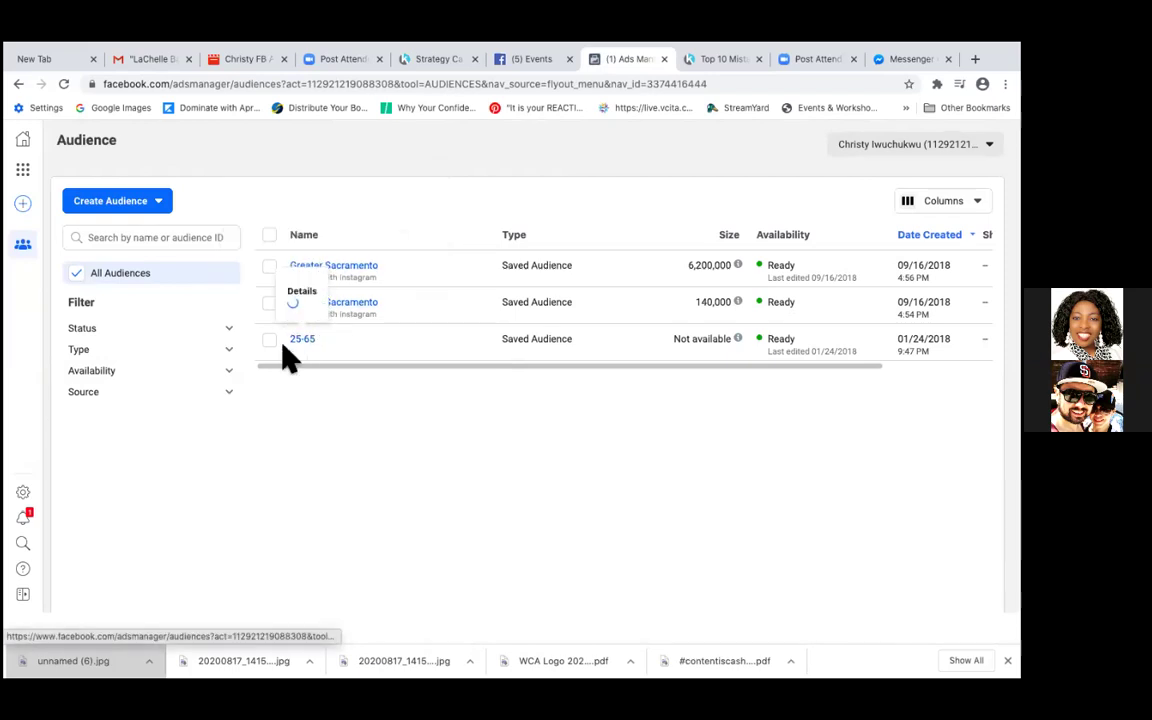
pyautogui.click(269, 266)
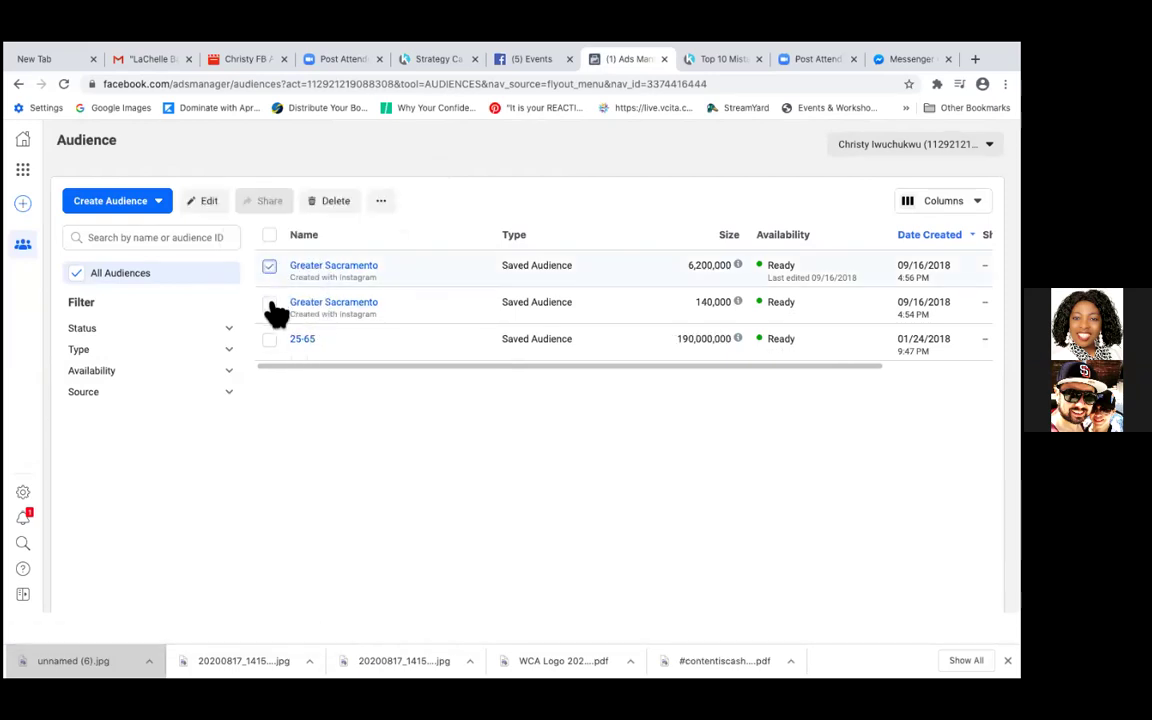
pyautogui.click(269, 302)
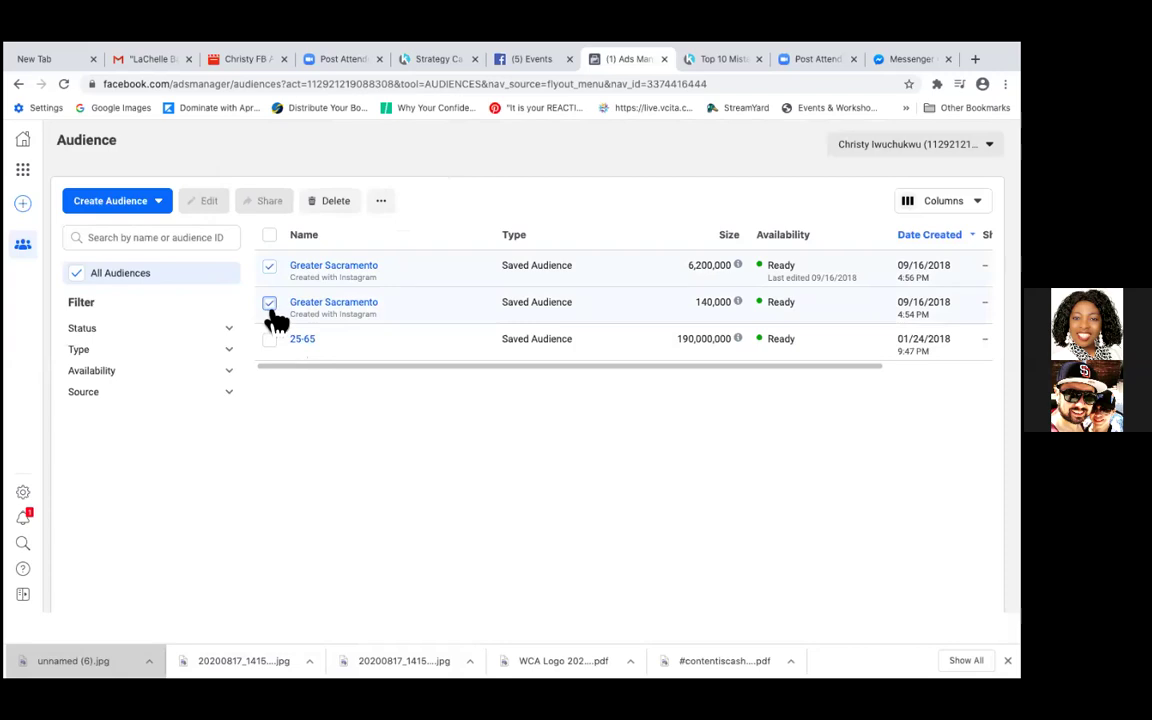
pyautogui.click(270, 303)
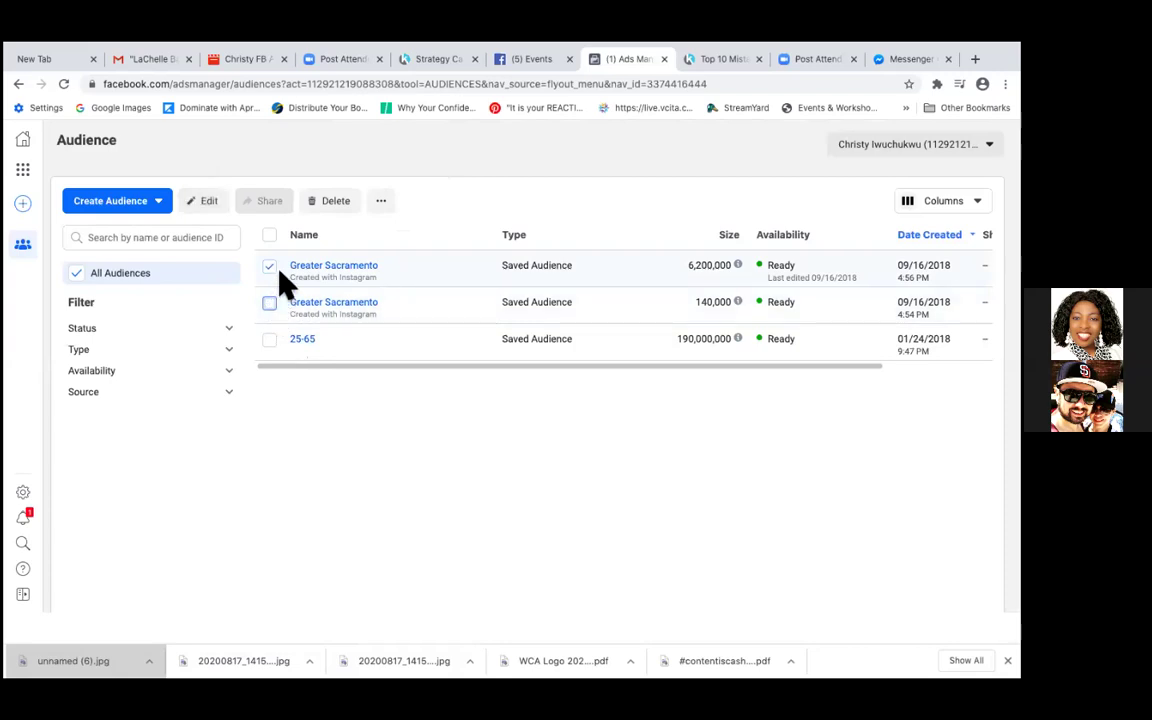
pyautogui.click(335, 205)
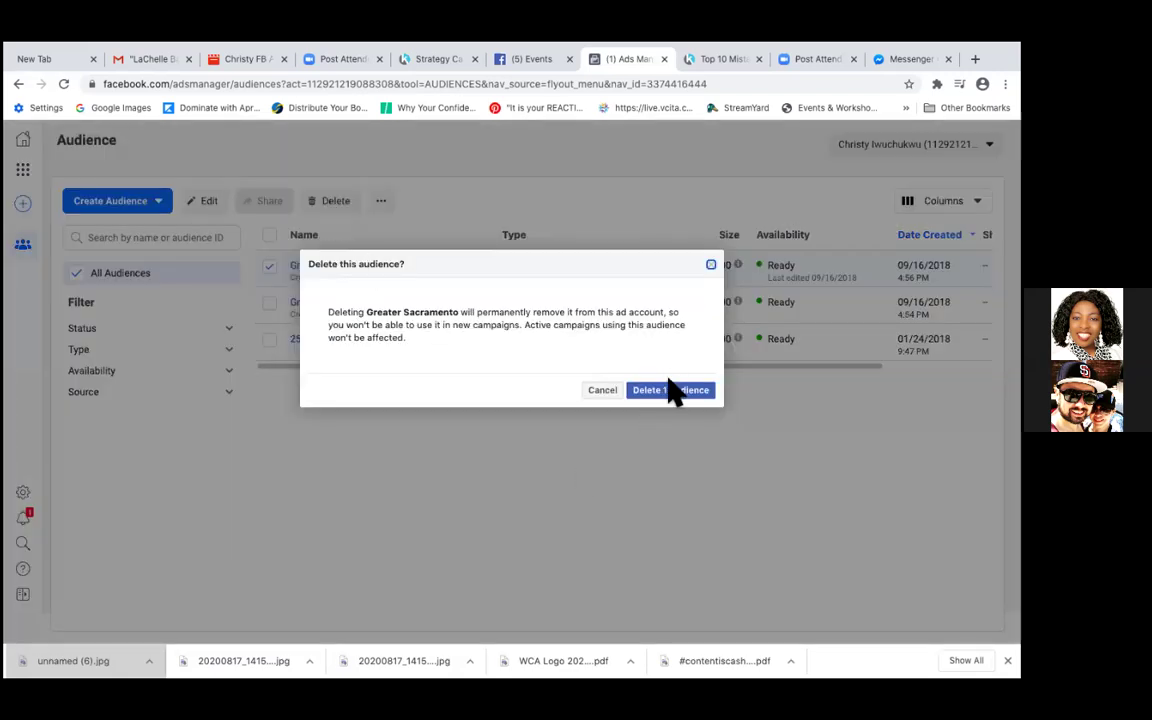
pyautogui.click(668, 393)
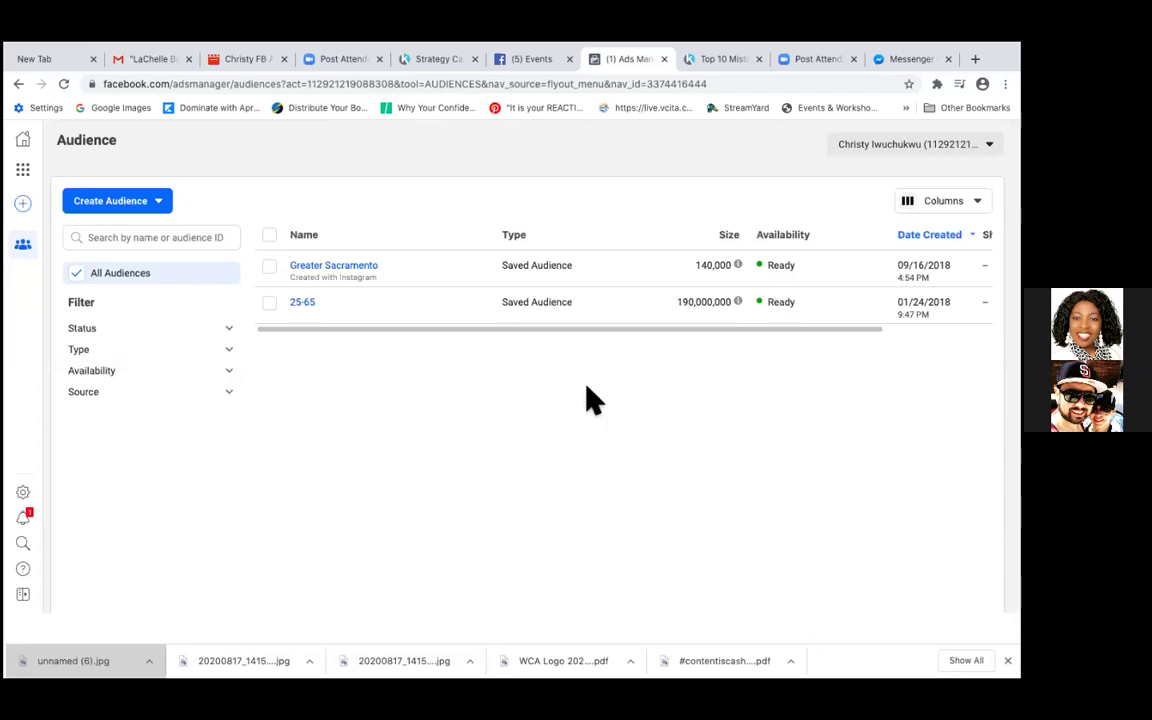
# Delete the remaining "Greater Sacramento" saved audience and the "25-65" saved audience
pyautogui.click(270, 267)
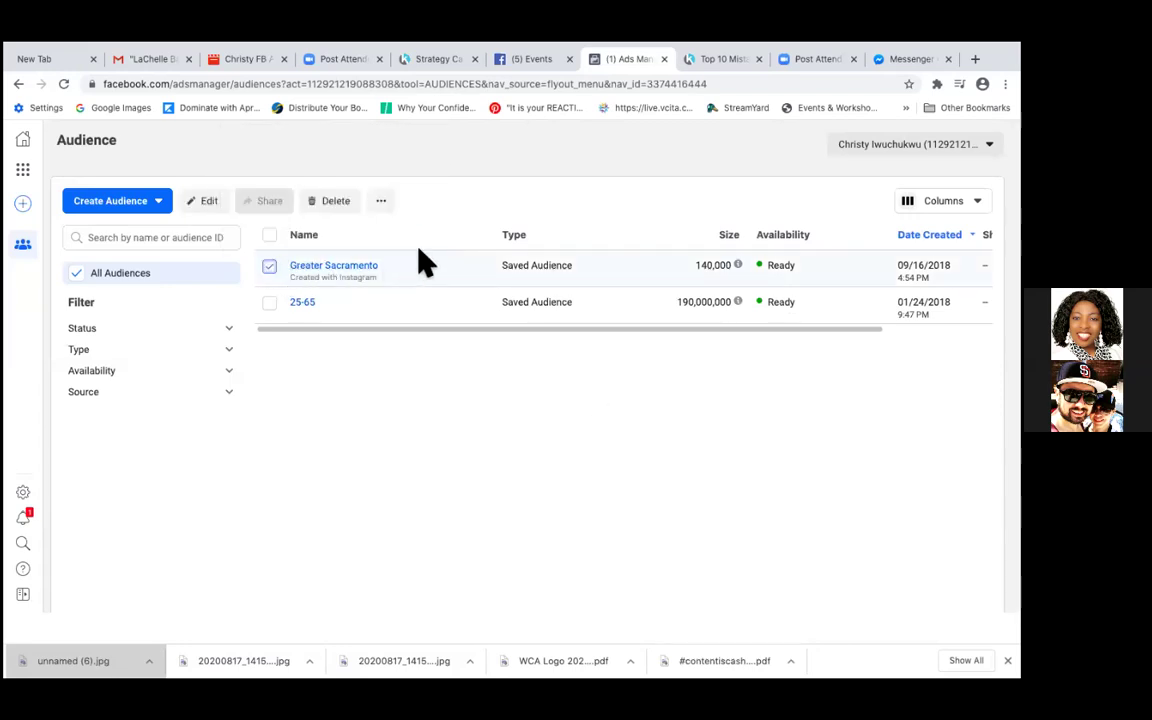
pyautogui.click(350, 201)
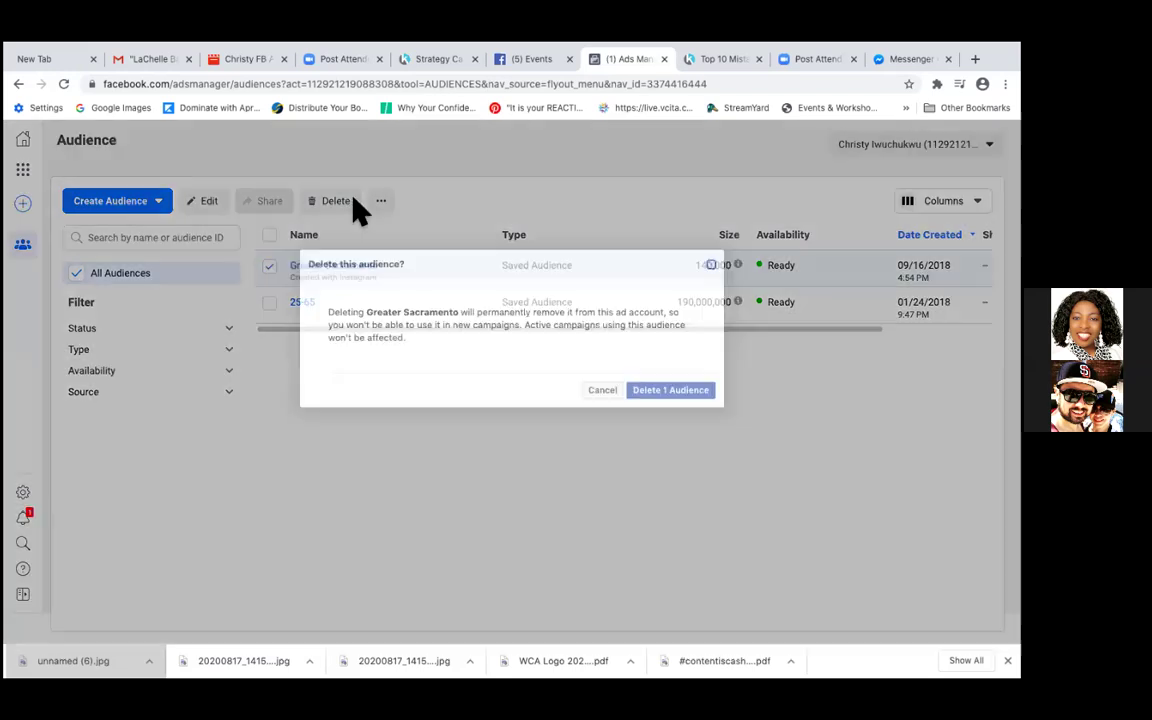
pyautogui.click(660, 391)
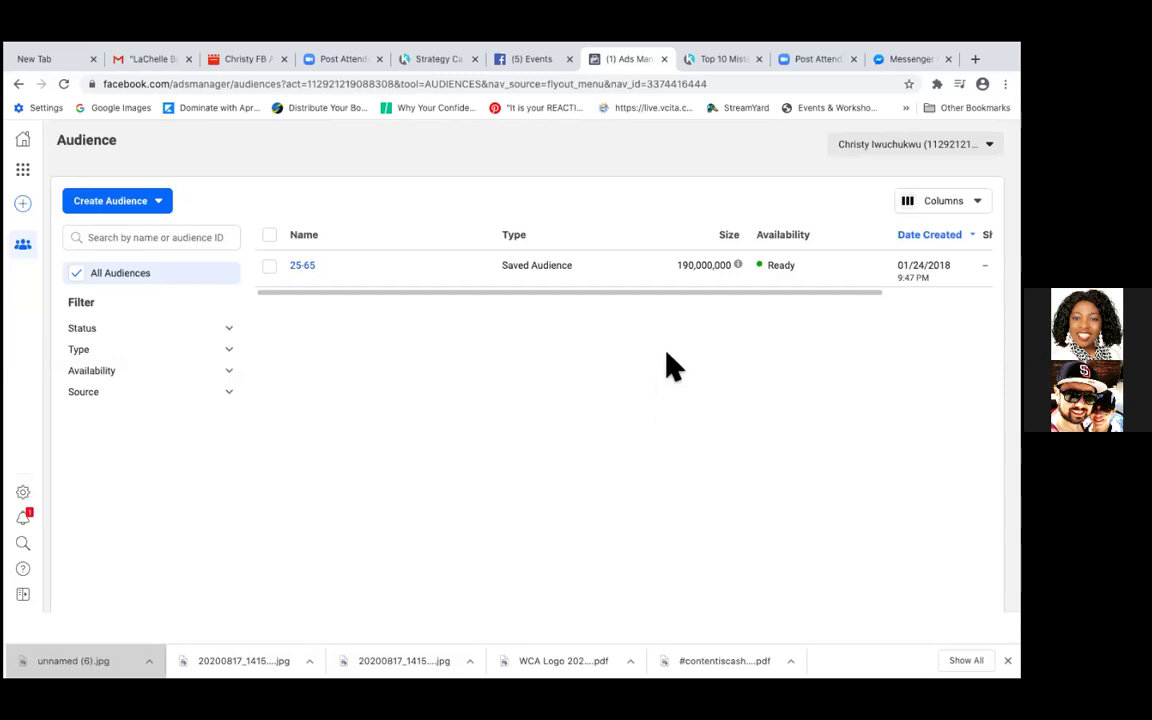
pyautogui.click(269, 266)
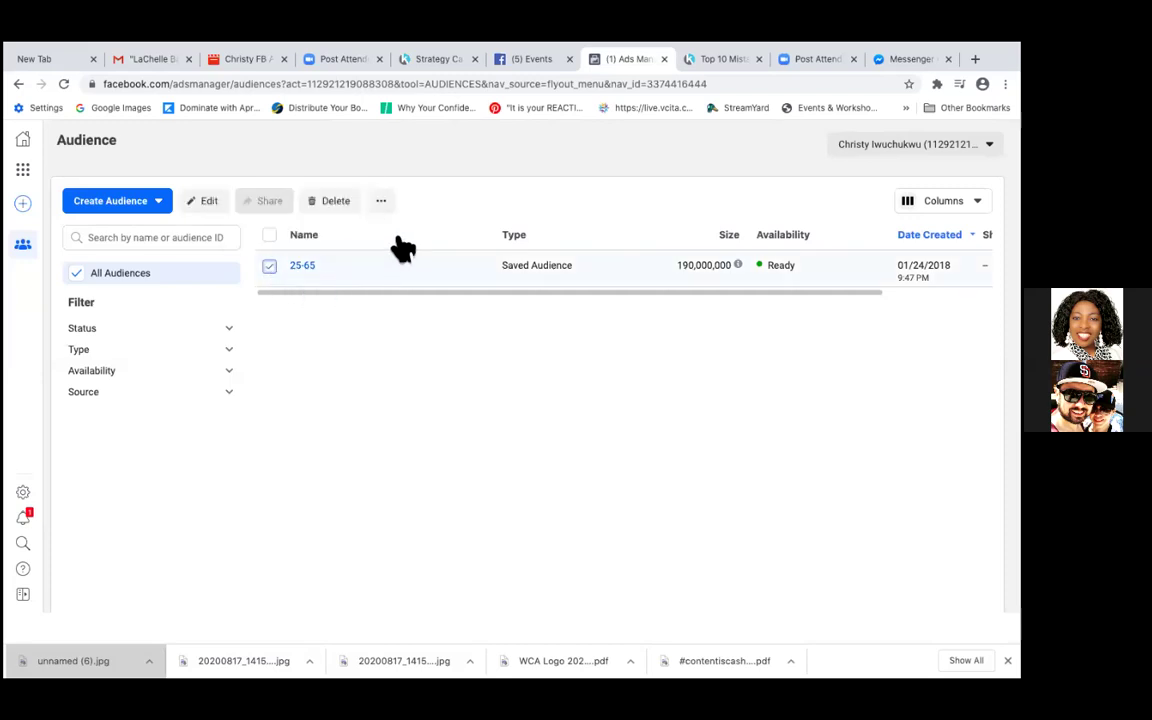
pyautogui.click(336, 202)
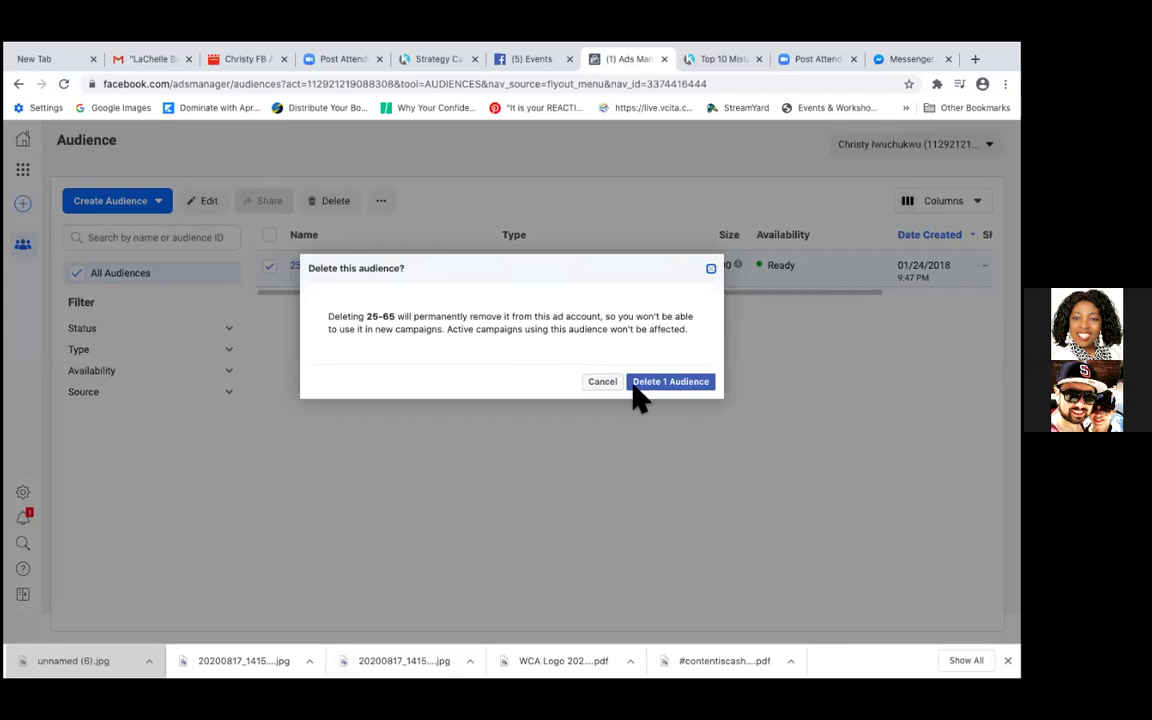
pyautogui.click(683, 381)
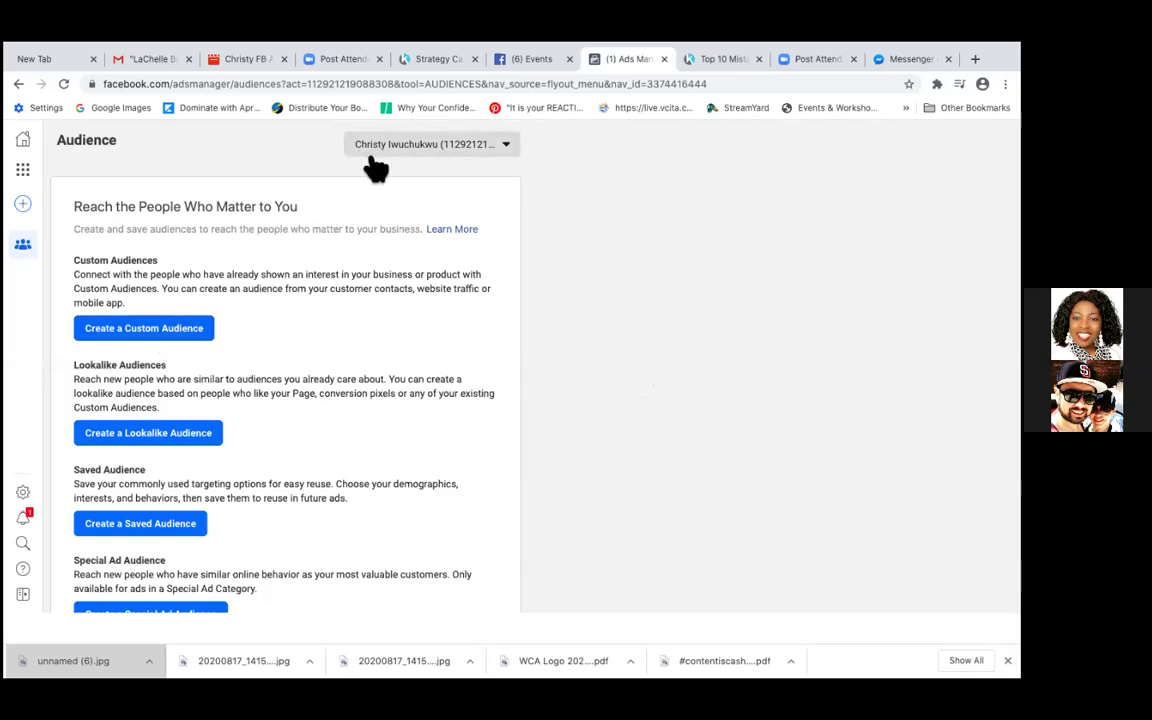
# Close the Strategy Call booking page and return to the Audiences page in Ads Manager
pyautogui.click(200, 328)
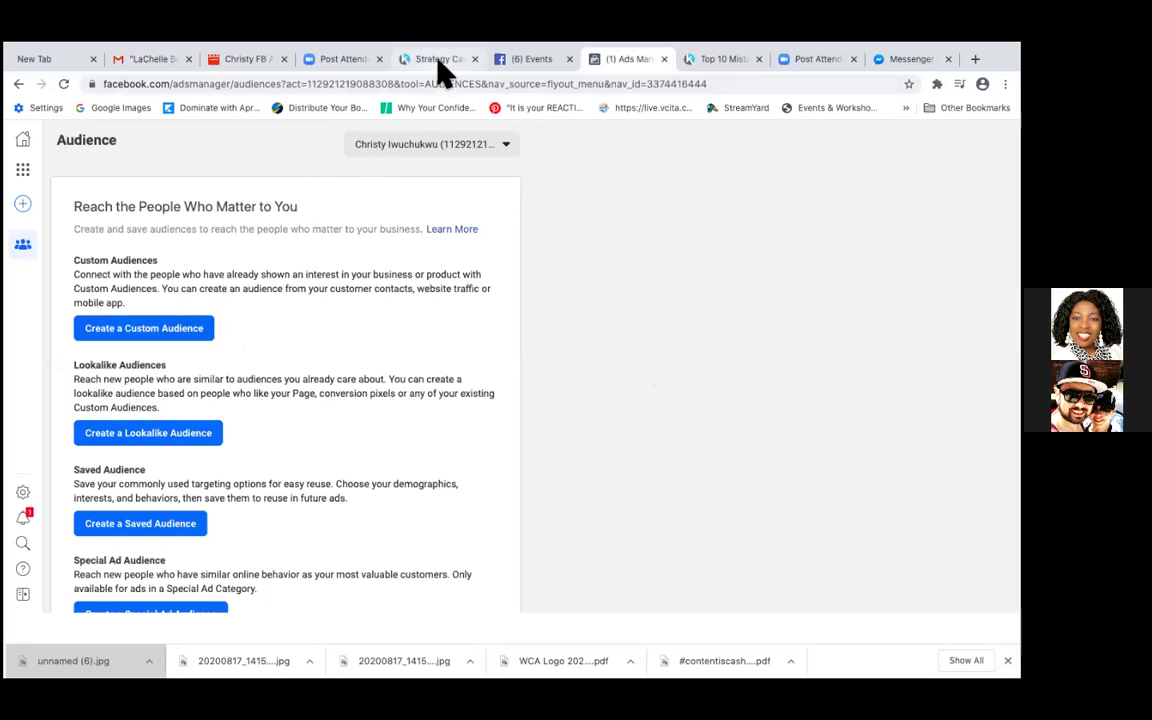
pyautogui.click(438, 60)
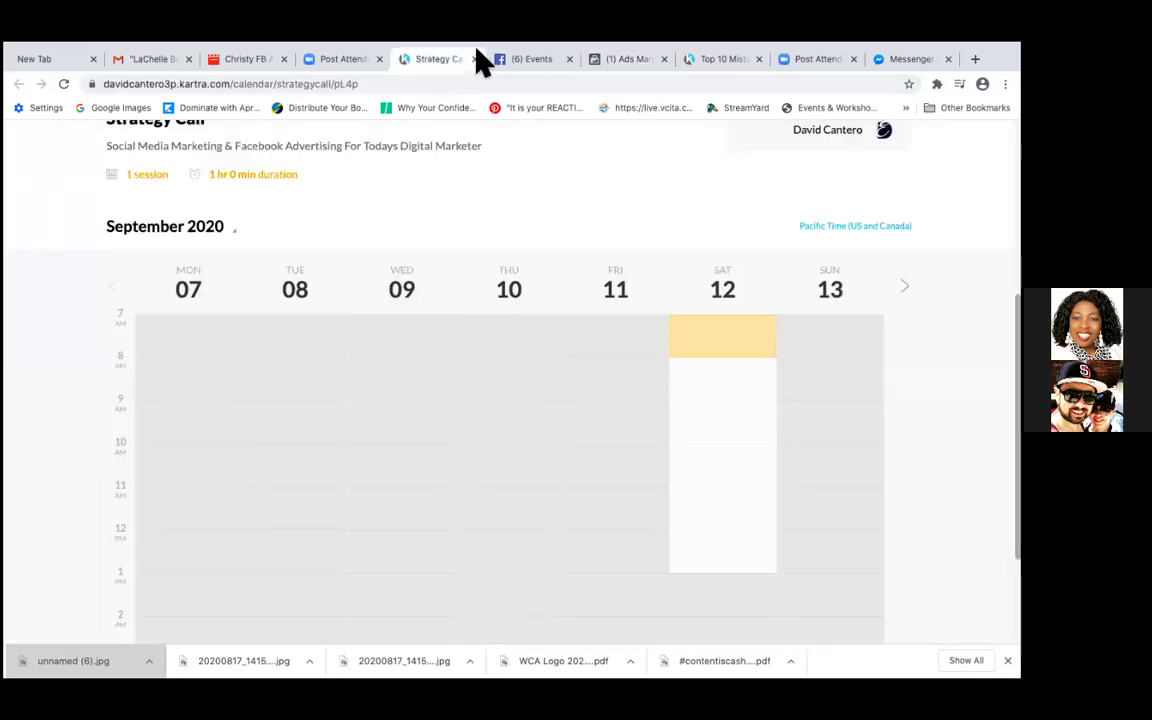
pyautogui.click(475, 59)
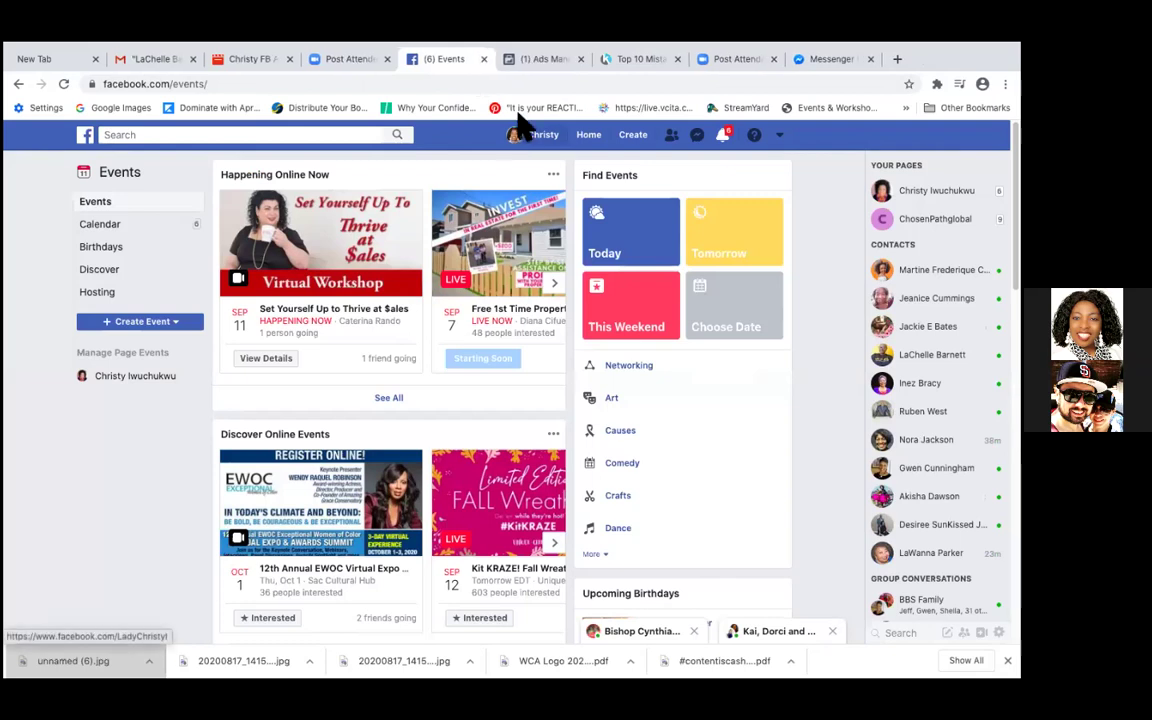
pyautogui.click(600, 62)
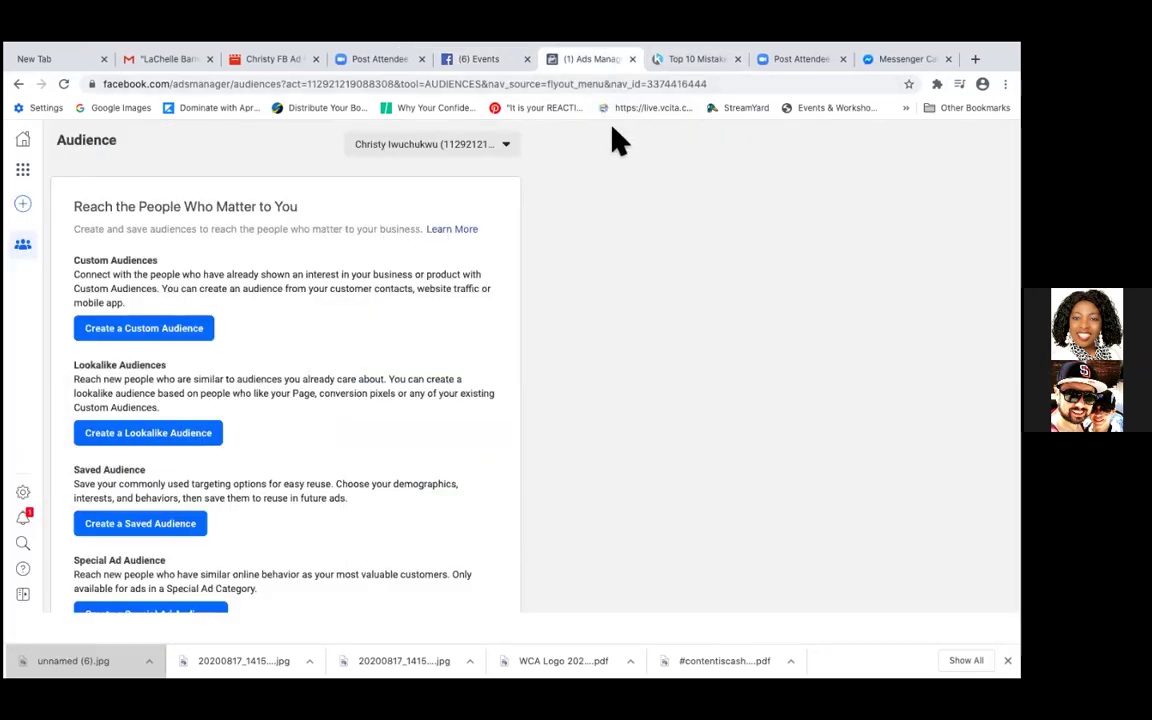
# Submit the opt-in form on the "Top 10 Mistakes New Speakers Make" landing page to request the ebook
pyautogui.click(677, 66)
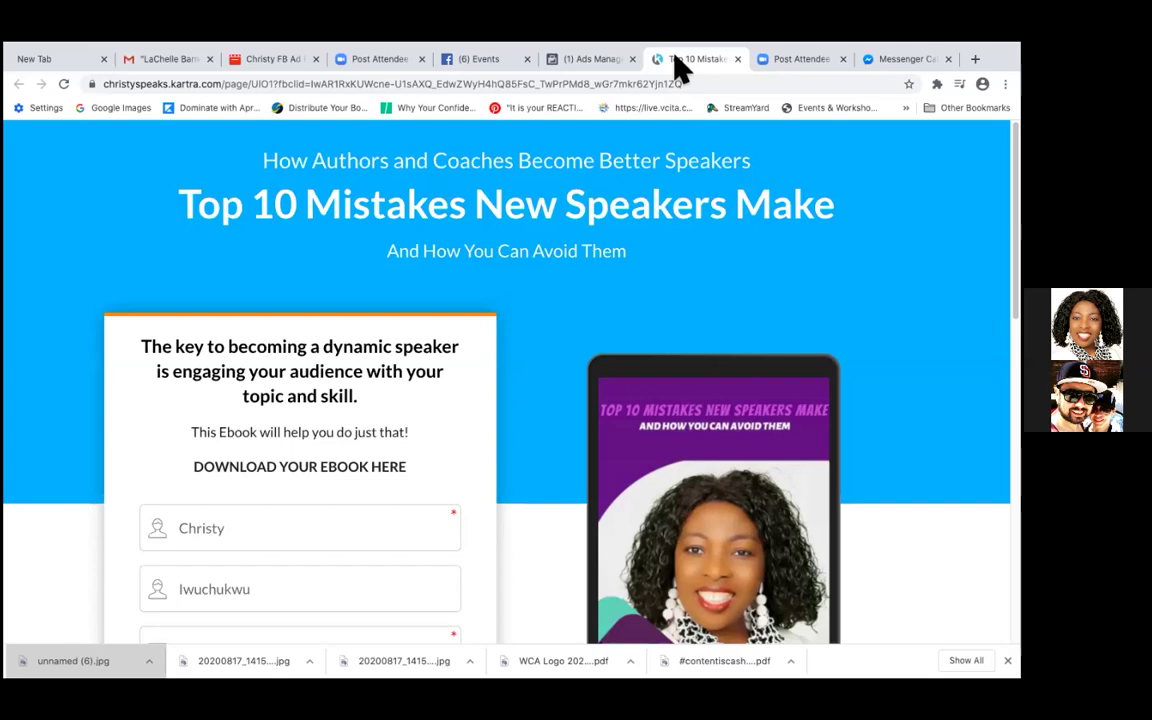
pyautogui.click(235, 521)
pyautogui.scroll(-3, 235, 521)
pyautogui.scroll(-1, 237, 532)
pyautogui.scroll(1, 235, 533)
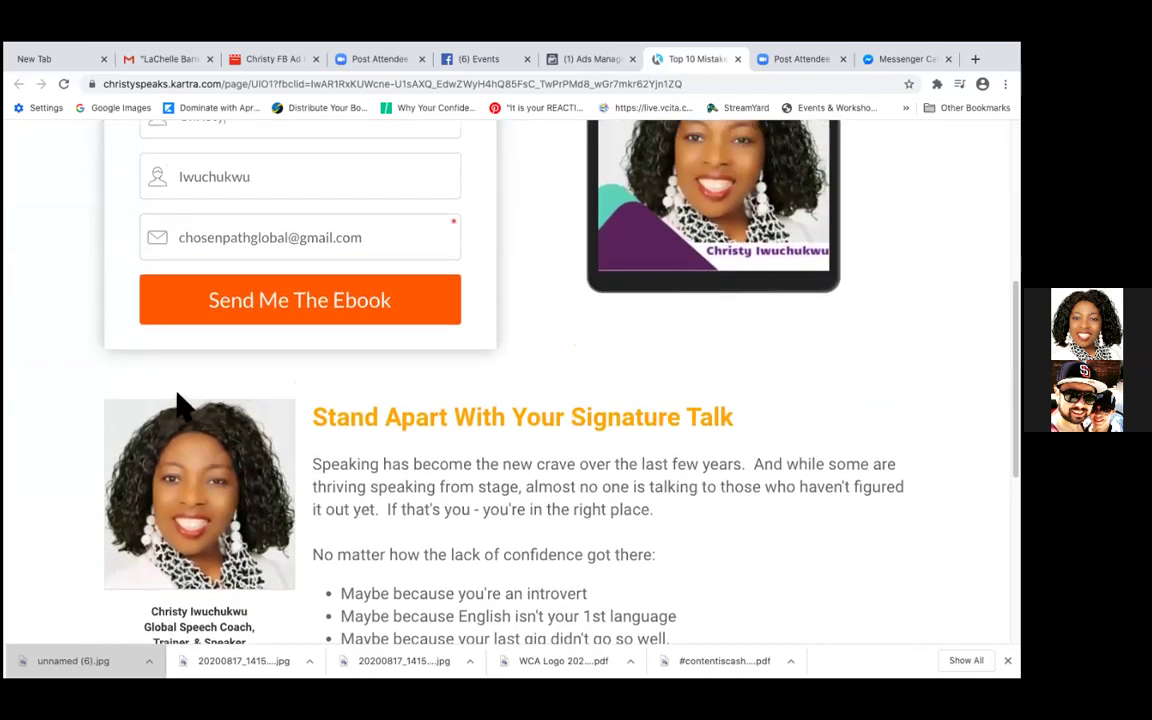
pyautogui.click(303, 295)
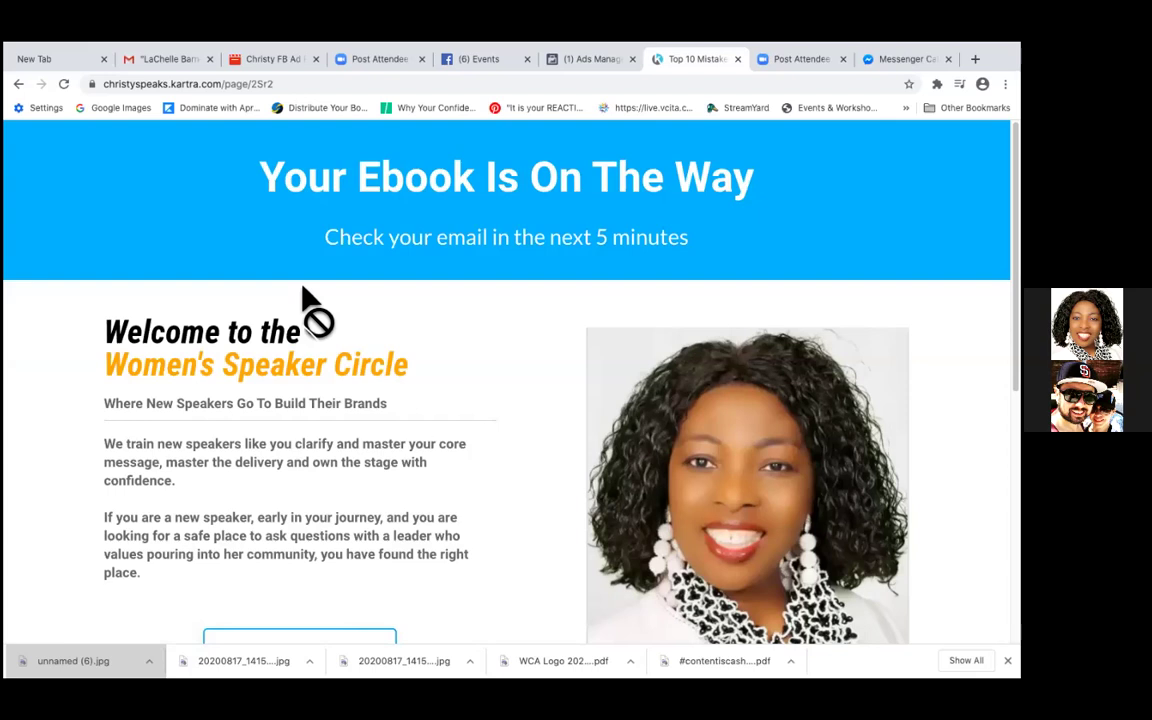
# Read through the "Your Ebook Is On The Way" thank-you page, from the Women's Speaker Circle invitation to the testimonial
pyautogui.scroll(-4, 306, 300)
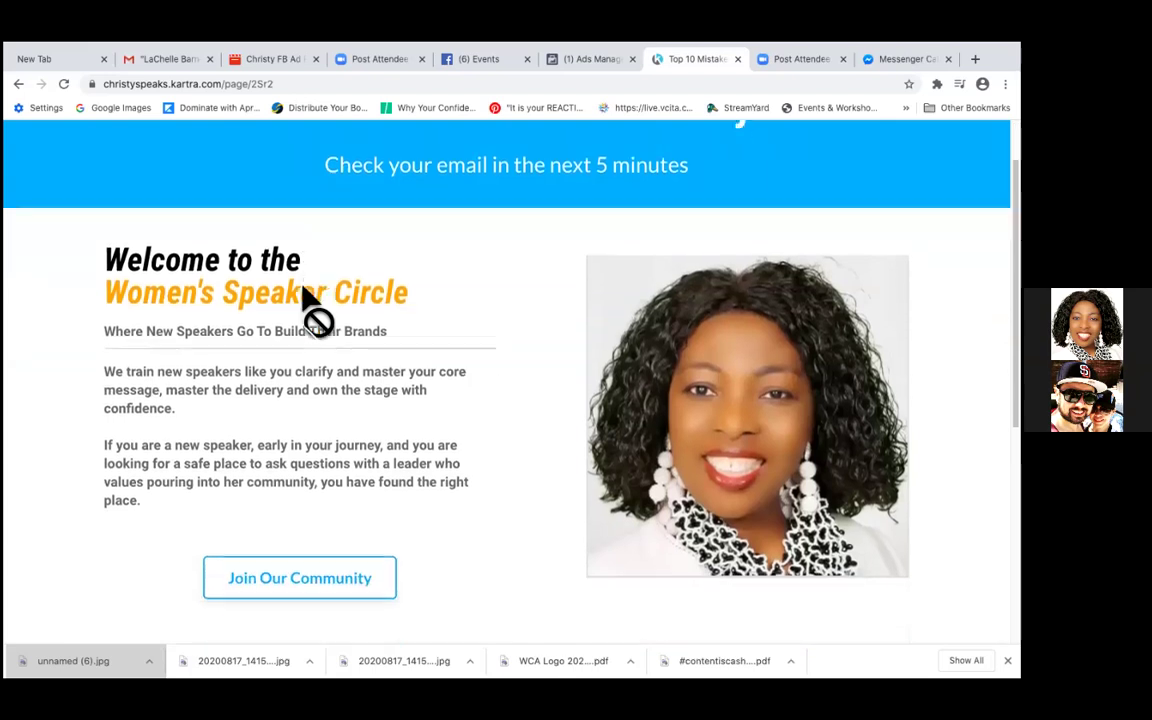
pyautogui.scroll(-3, 306, 300)
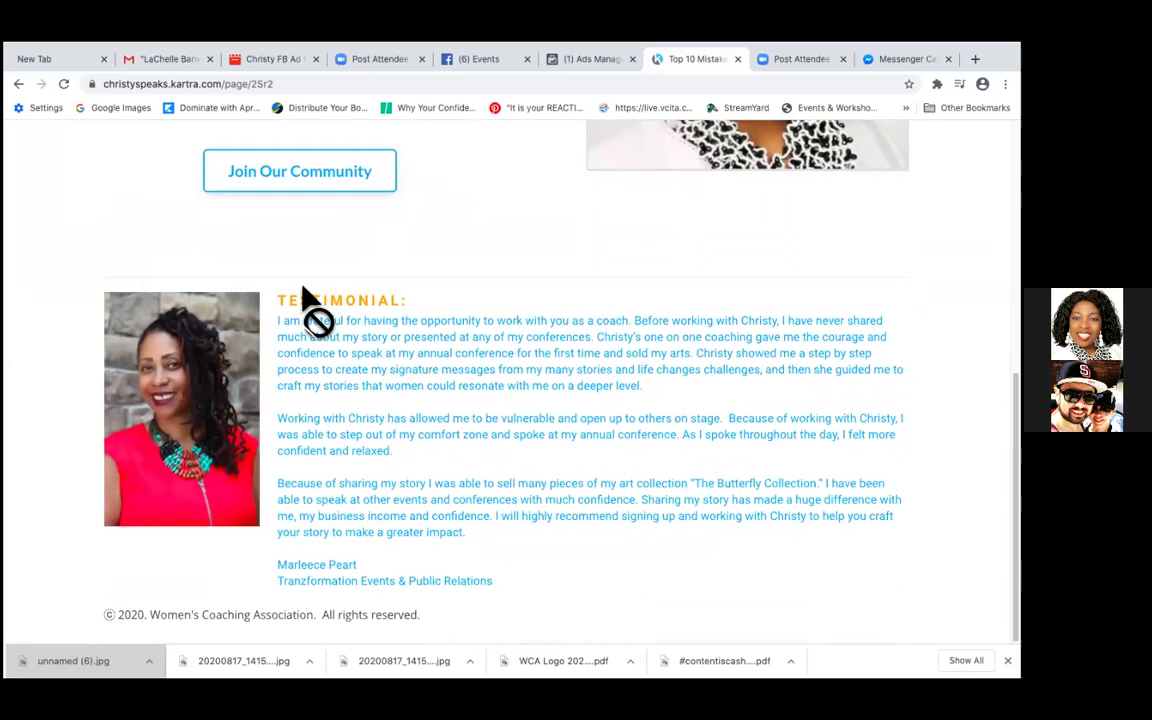
pyautogui.scroll(2, 306, 300)
pyautogui.scroll(5, 306, 300)
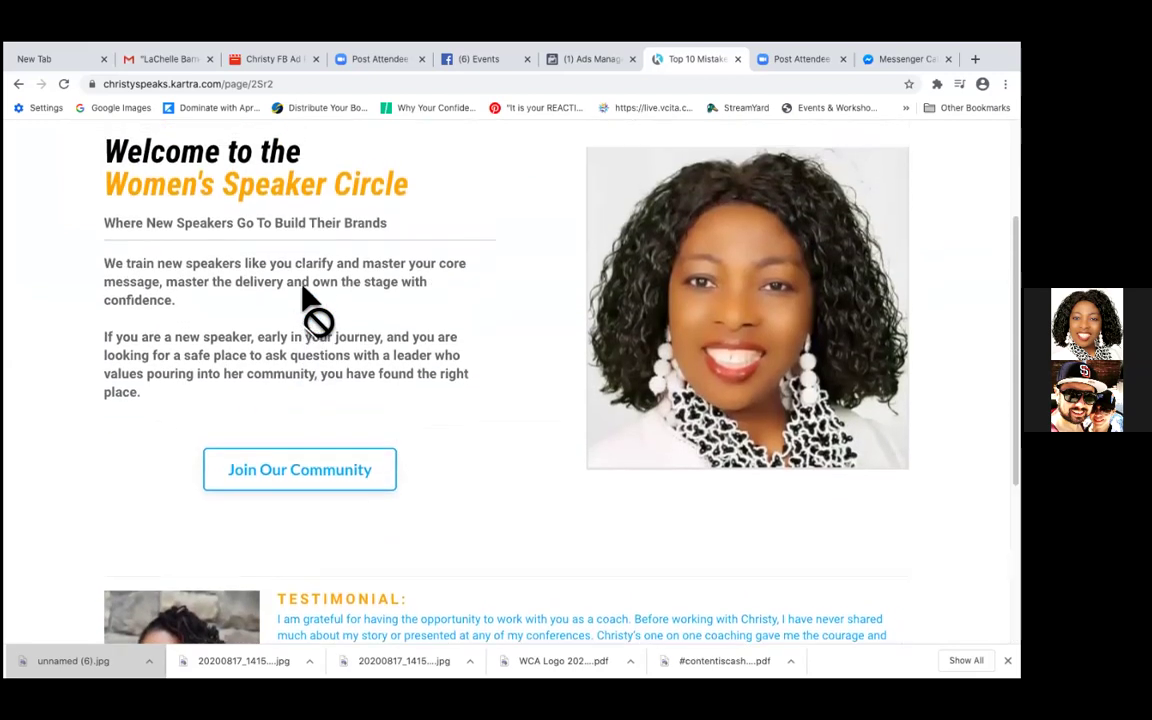
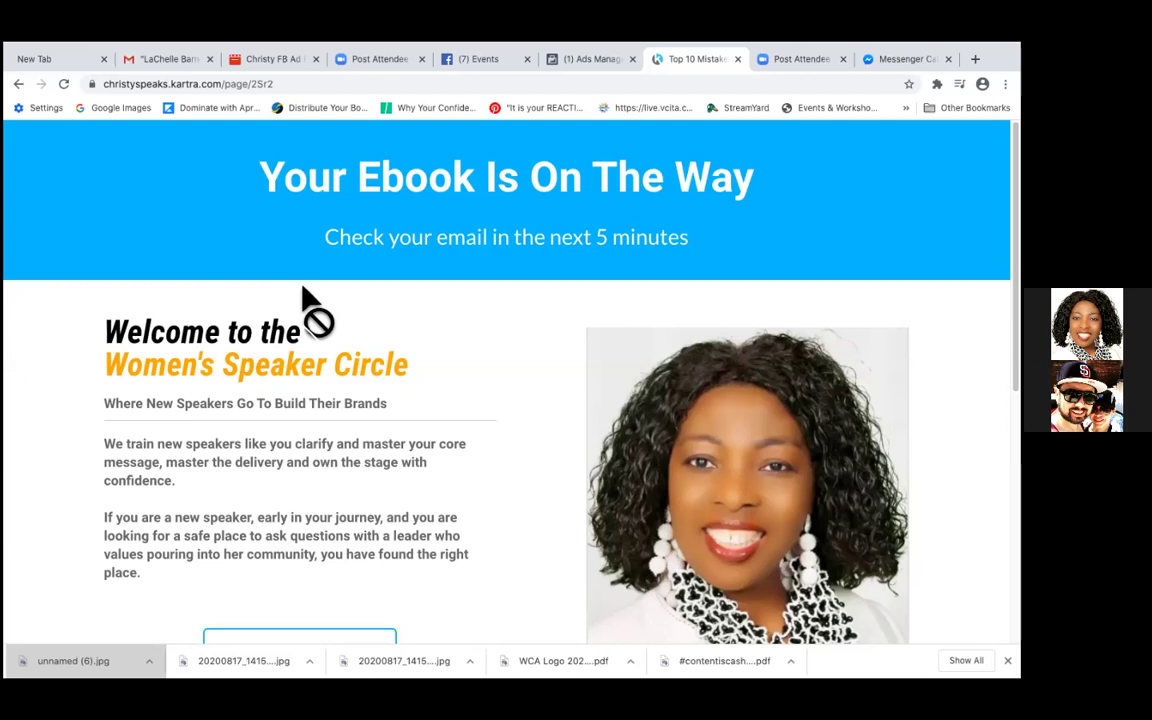
pyautogui.scroll(-5, 305, 297)
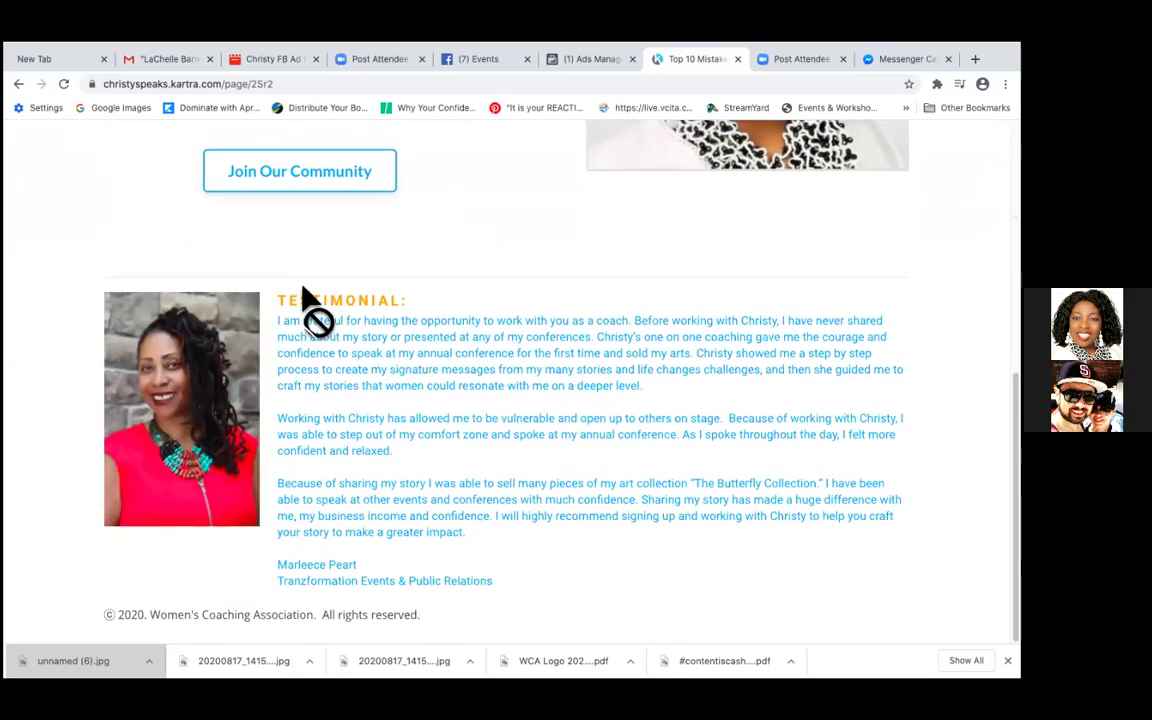
pyautogui.scroll(5, 305, 297)
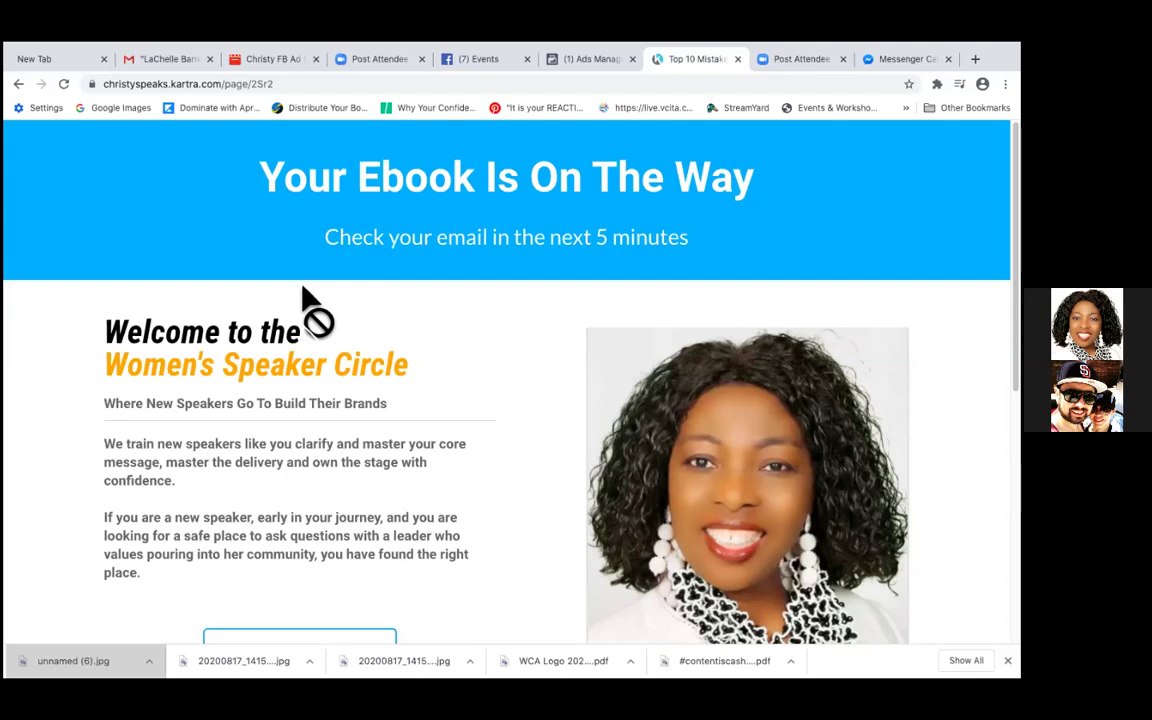
# Return to Ads Manager, open Billing and switch from the personal ad account to the business-owned ad account
pyautogui.click(570, 68)
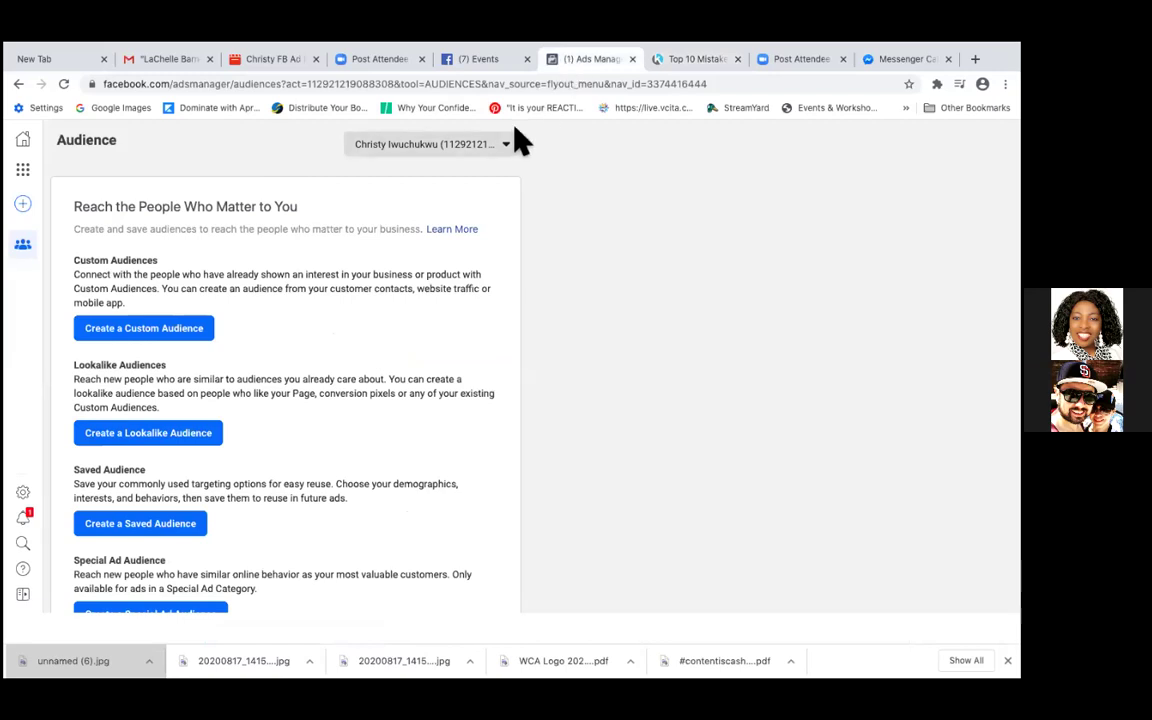
pyautogui.click(27, 184)
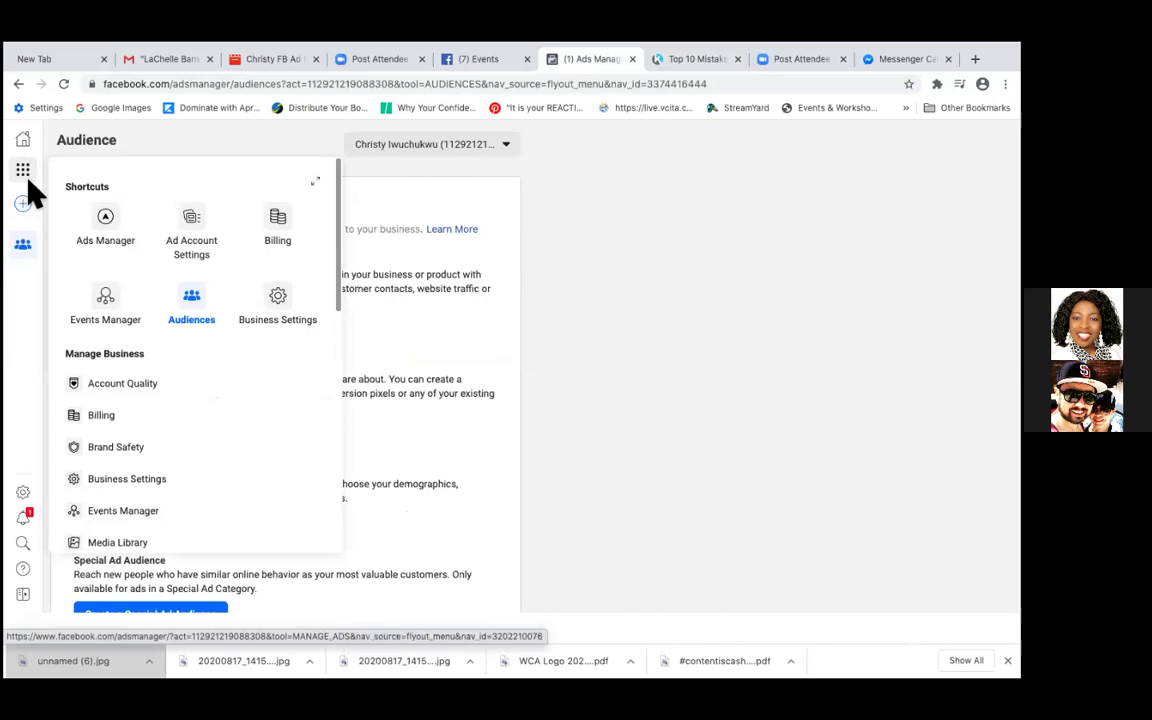
pyautogui.click(99, 421)
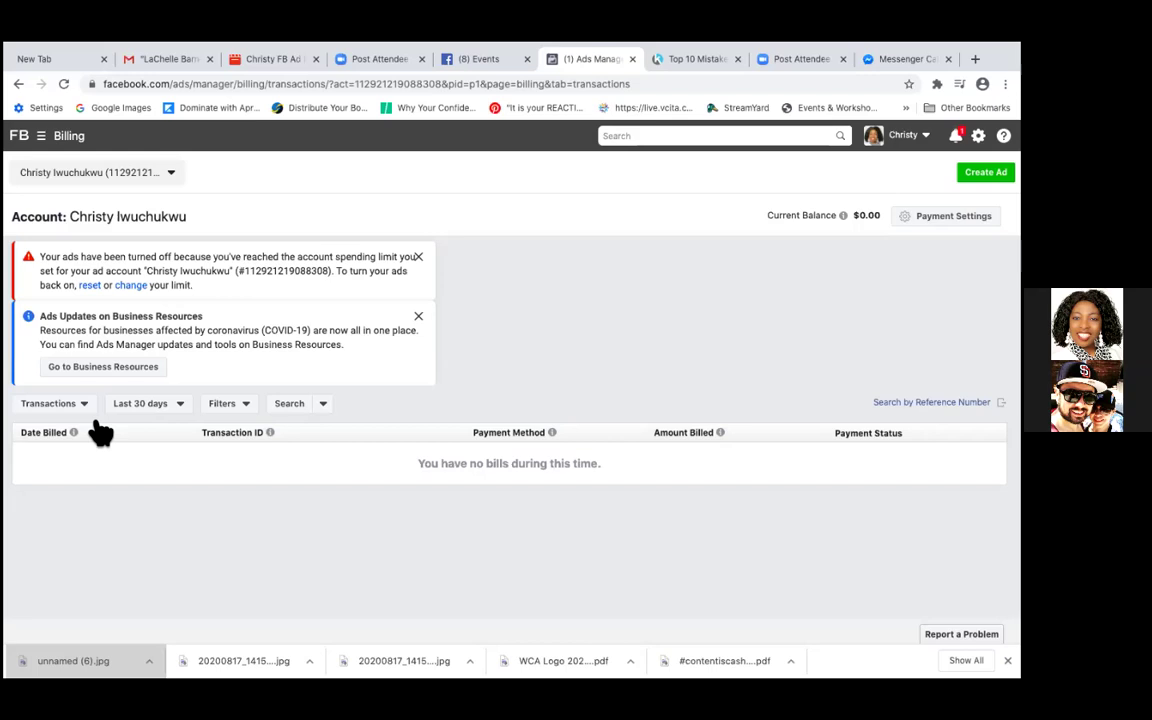
pyautogui.click(84, 180)
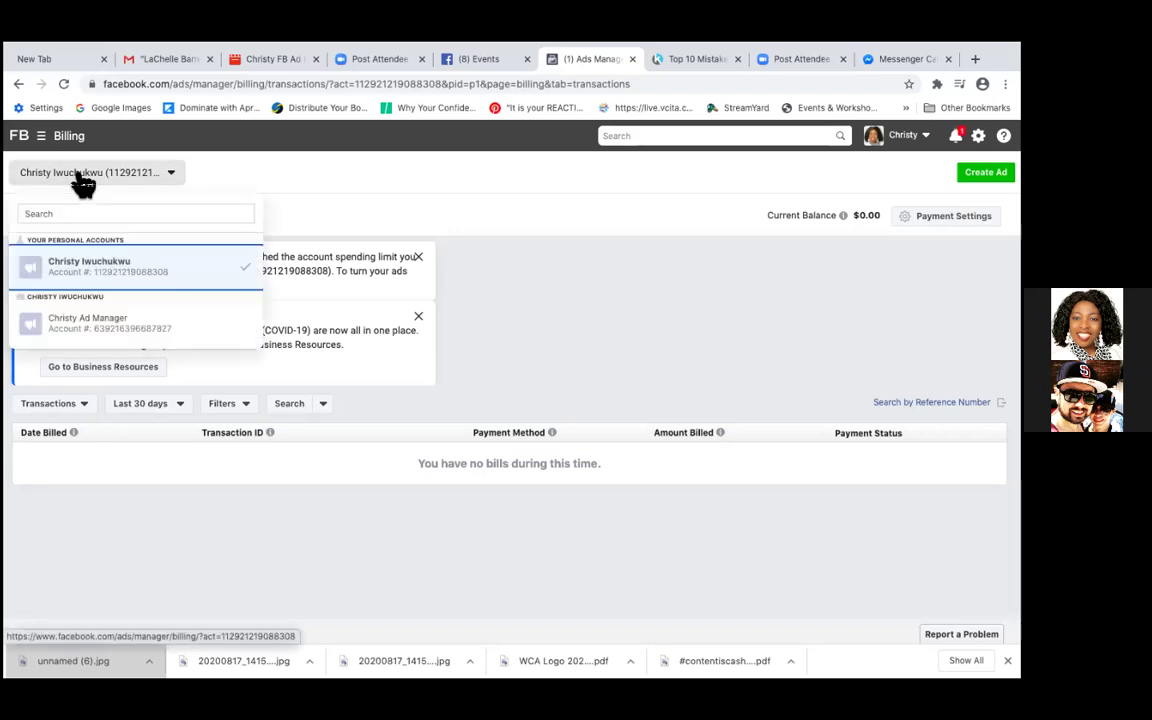
pyautogui.click(172, 178)
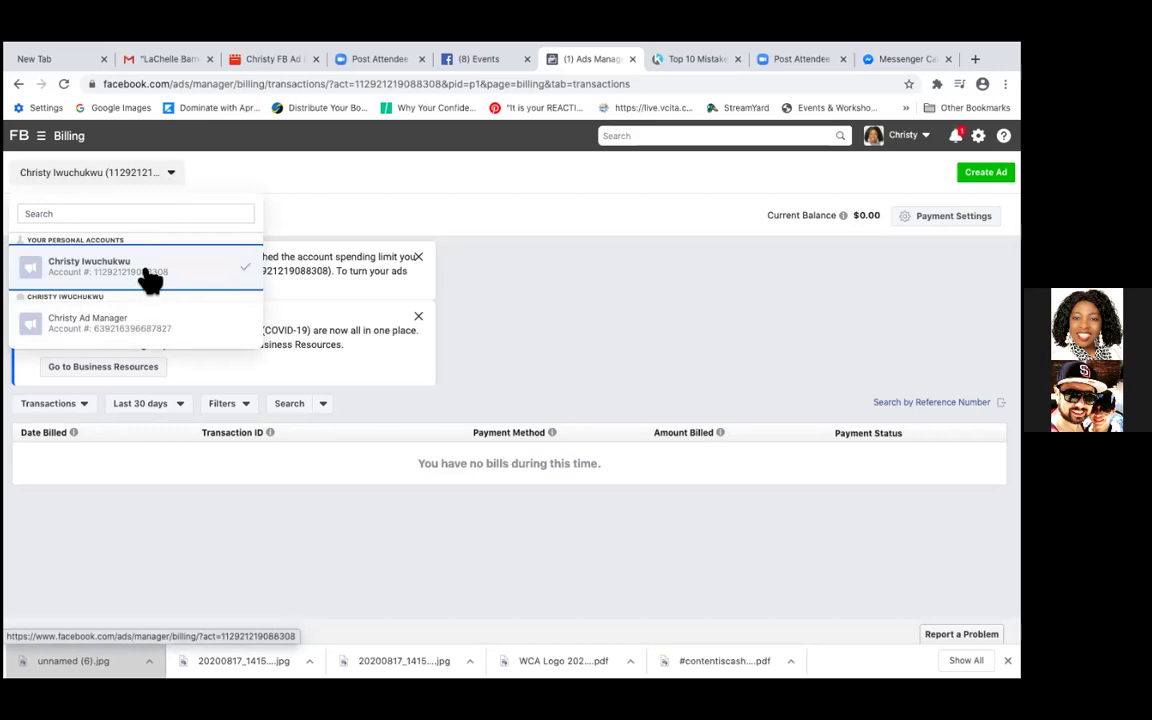
pyautogui.click(140, 328)
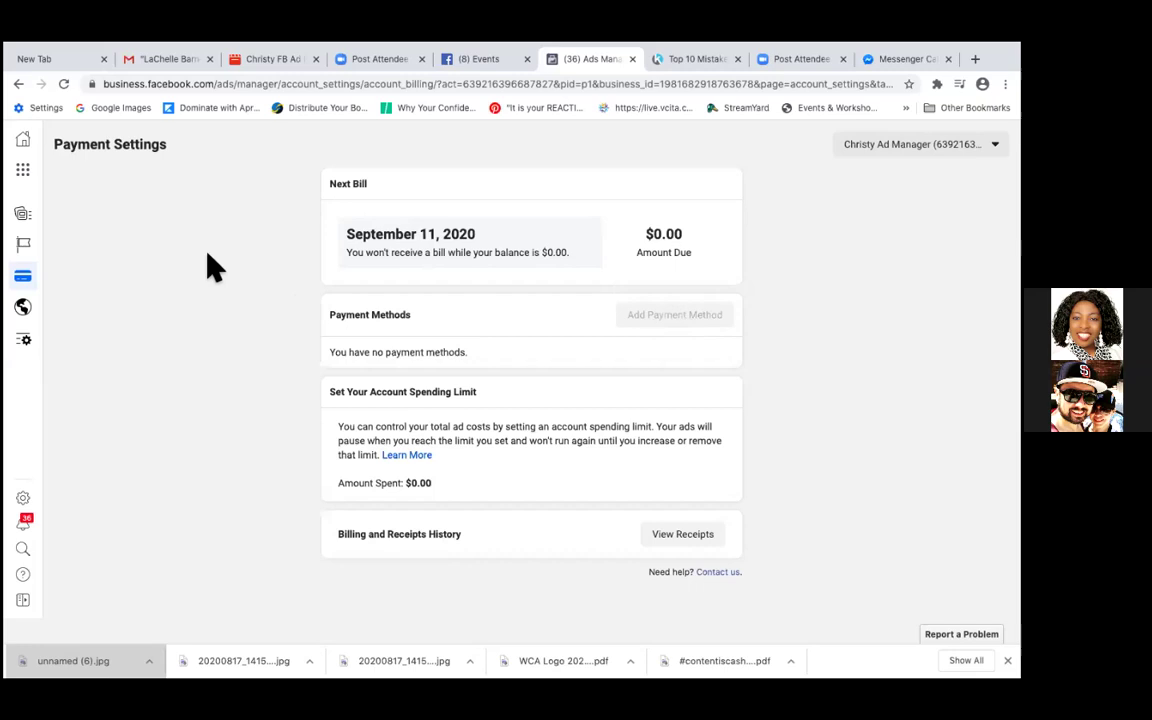
# Open the payment methods in Business Settings, start adding a new credit or debit card, and reload the page
pyautogui.click(25, 171)
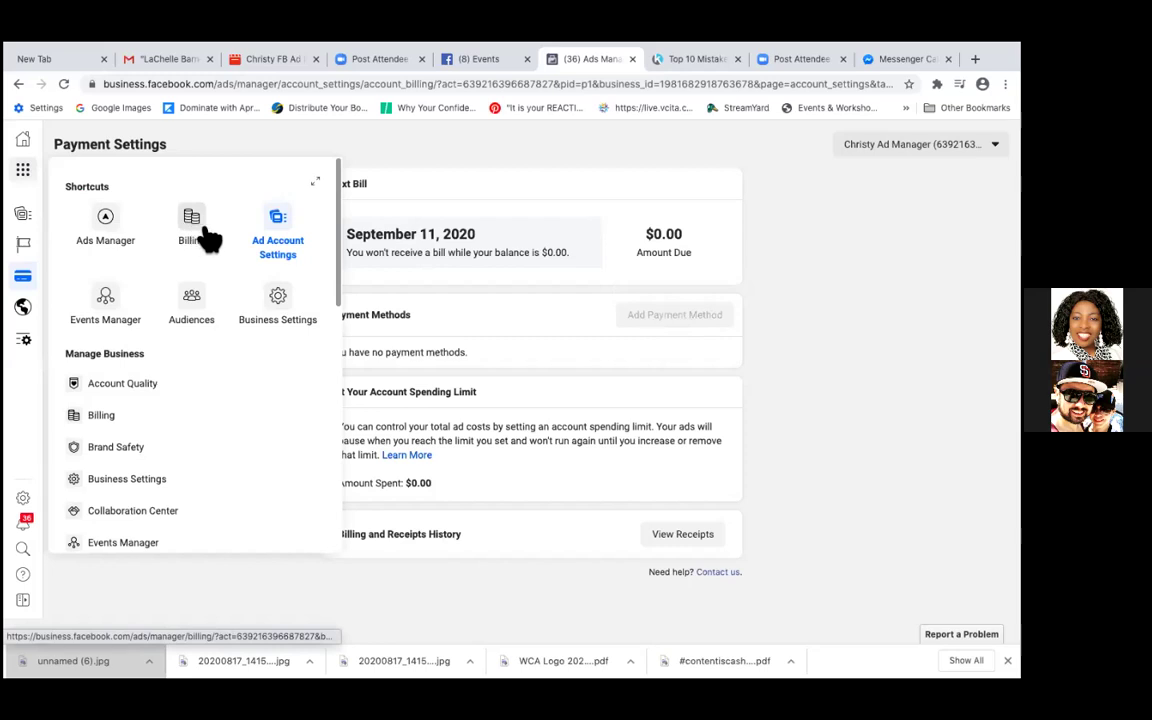
pyautogui.click(286, 318)
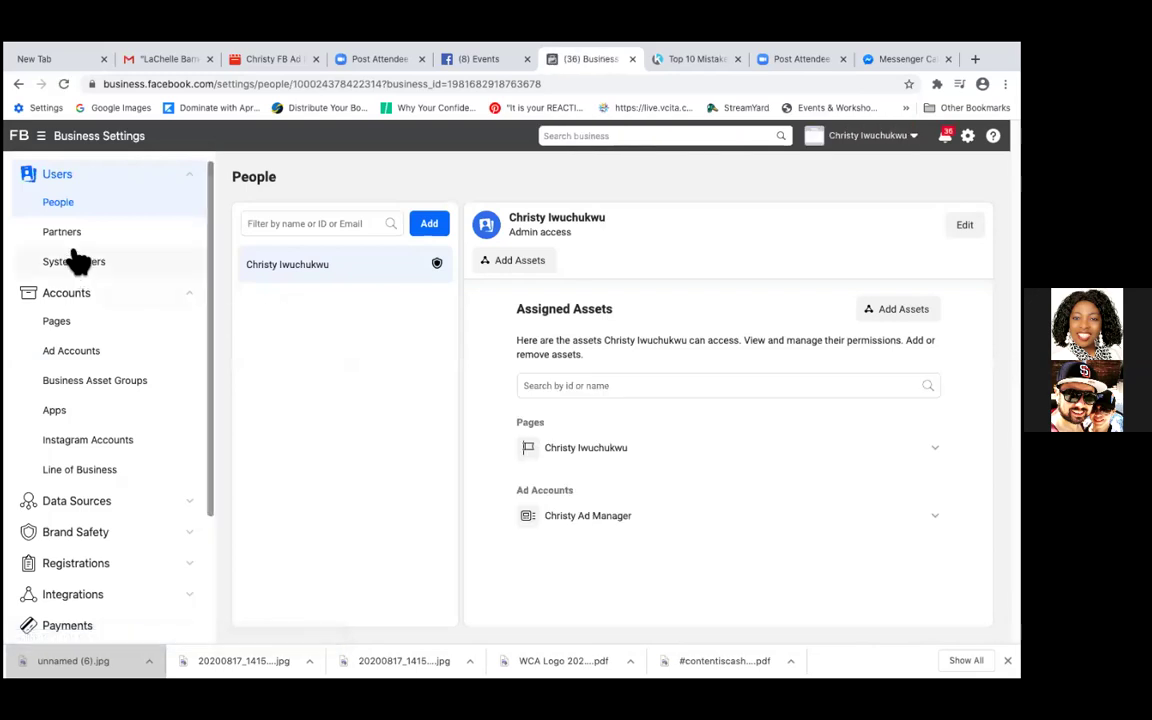
pyautogui.click(76, 355)
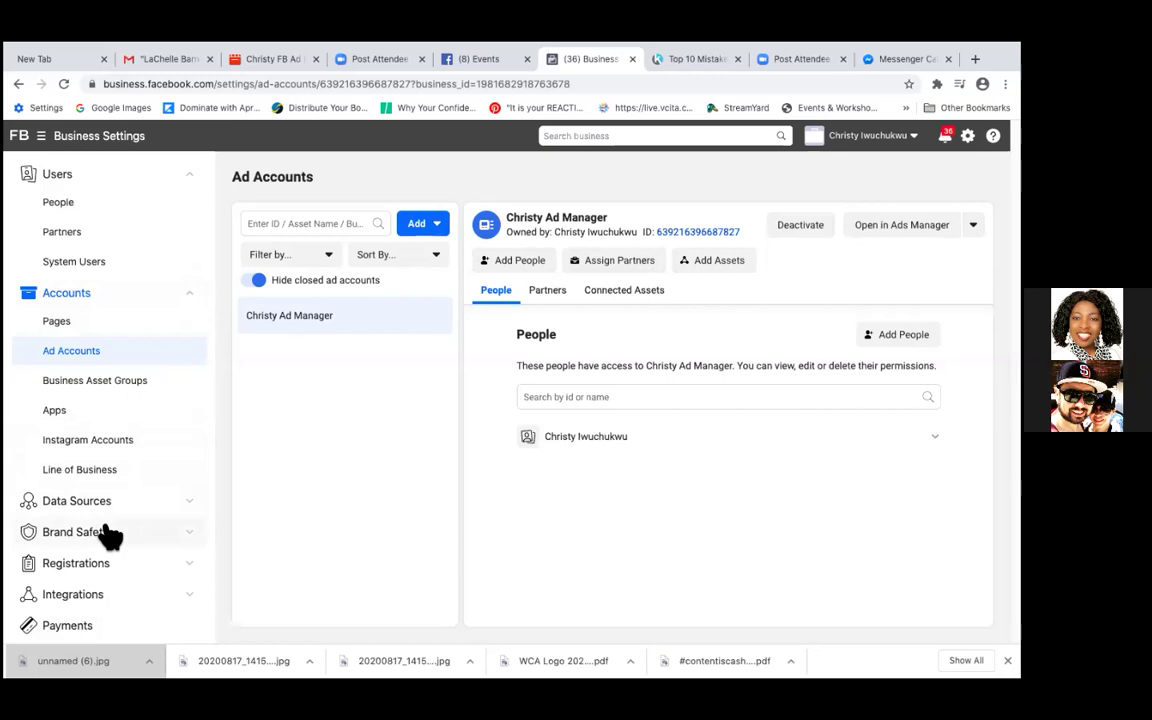
pyautogui.click(77, 630)
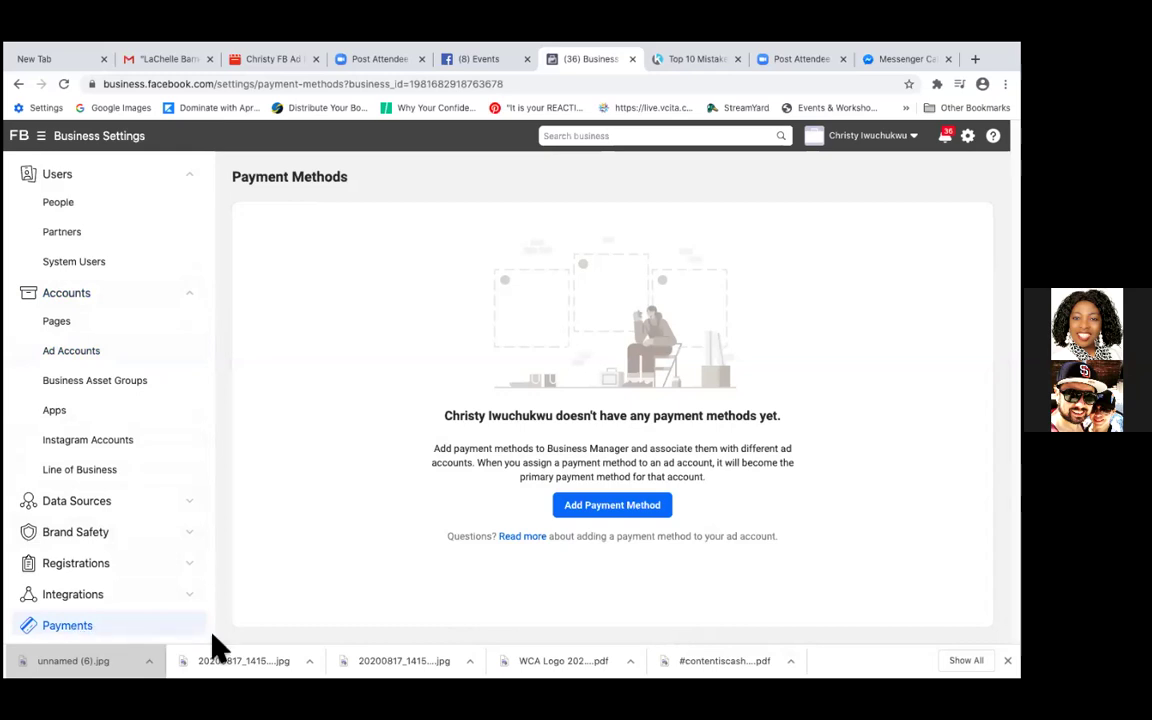
pyautogui.click(600, 510)
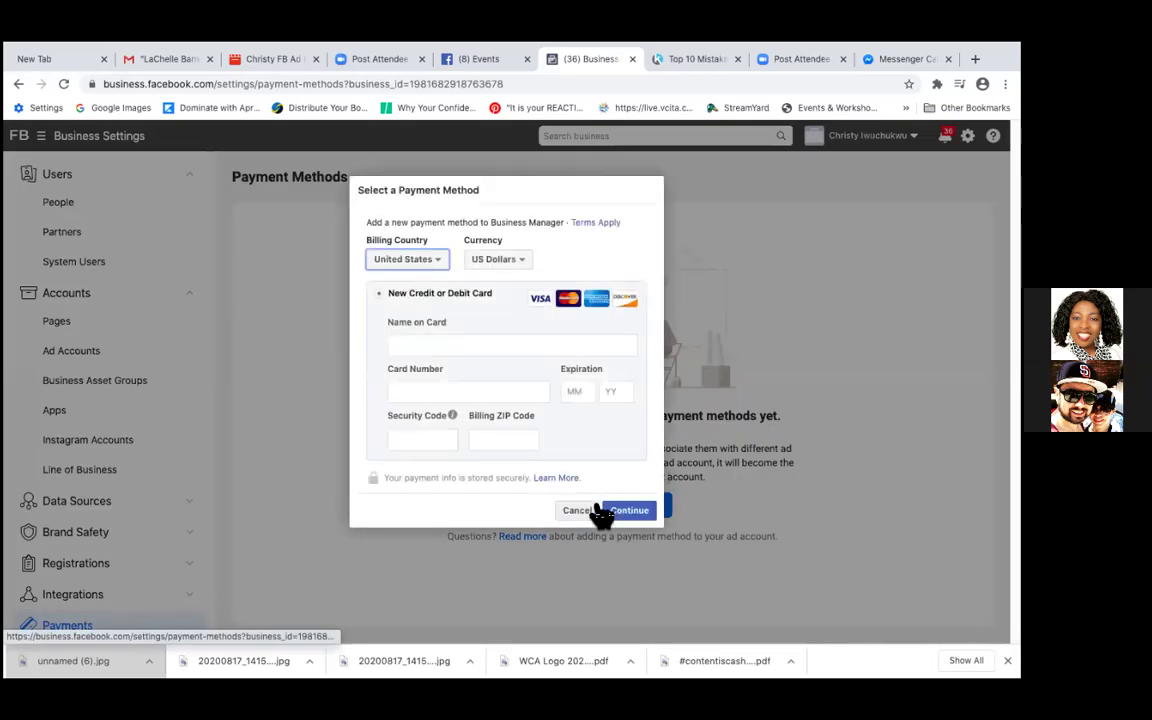
pyautogui.click(63, 84)
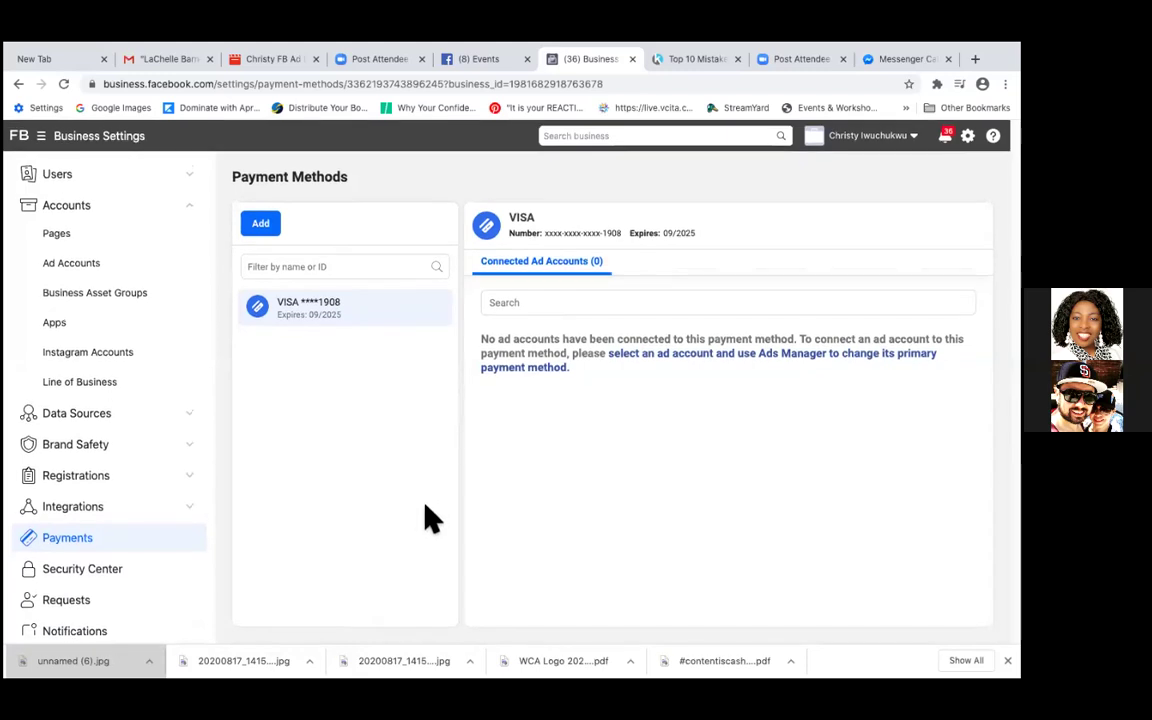
# Open the business ad account from the card's details, enable Manage Ad Account admin access for its listed person and save
pyautogui.click(498, 304)
pyautogui.click(680, 366)
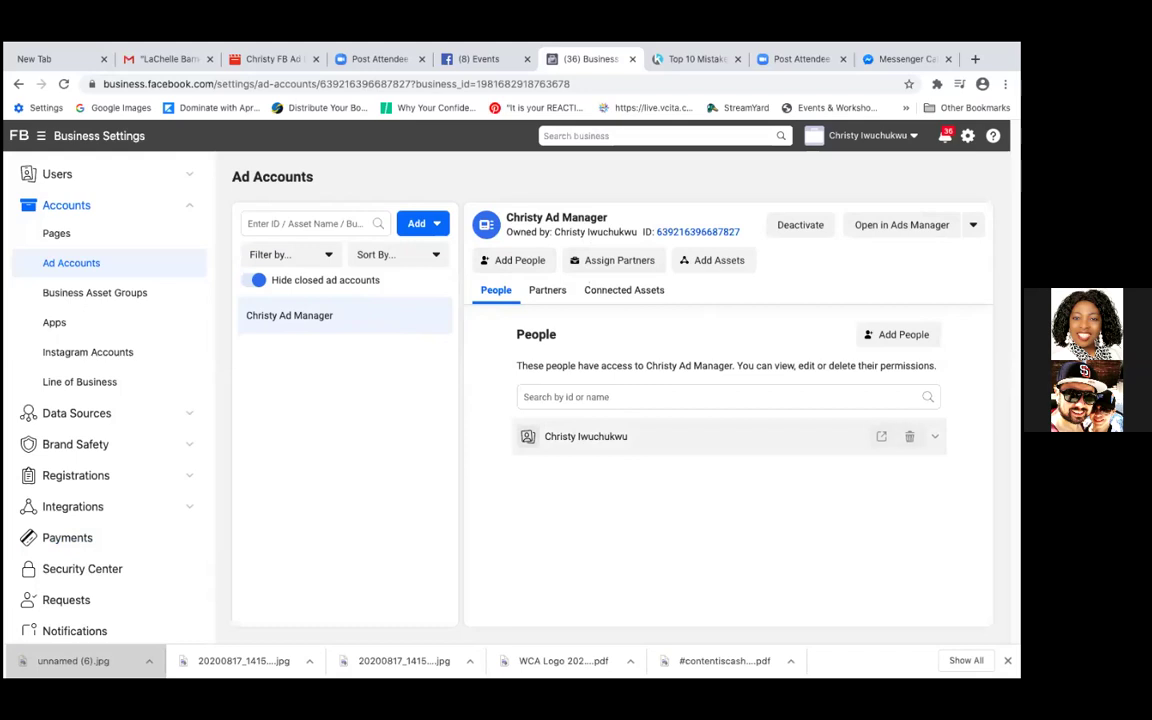
pyautogui.click(730, 436)
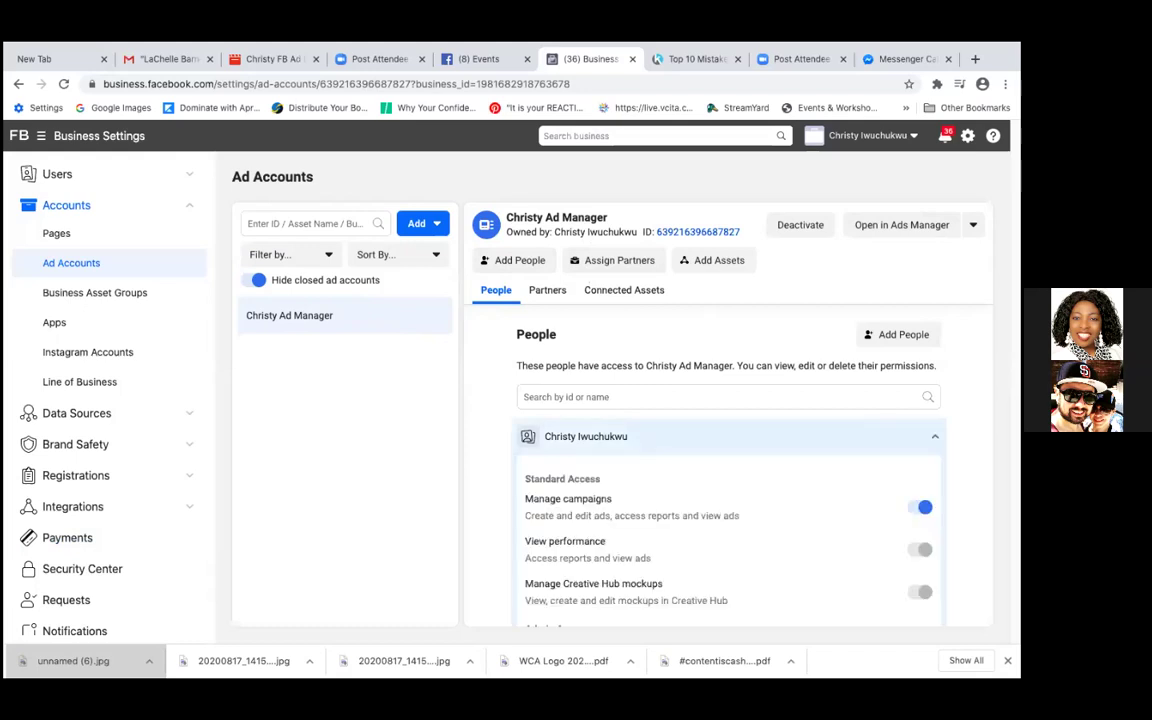
pyautogui.scroll(-2, 728, 470)
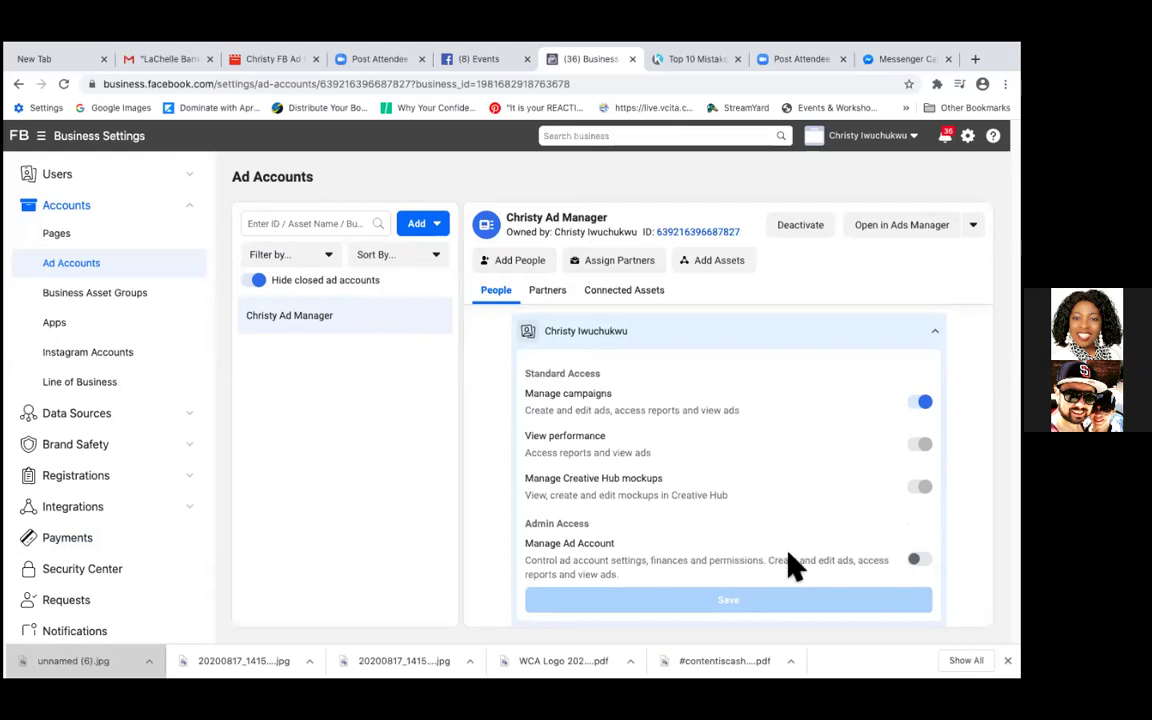
pyautogui.click(919, 559)
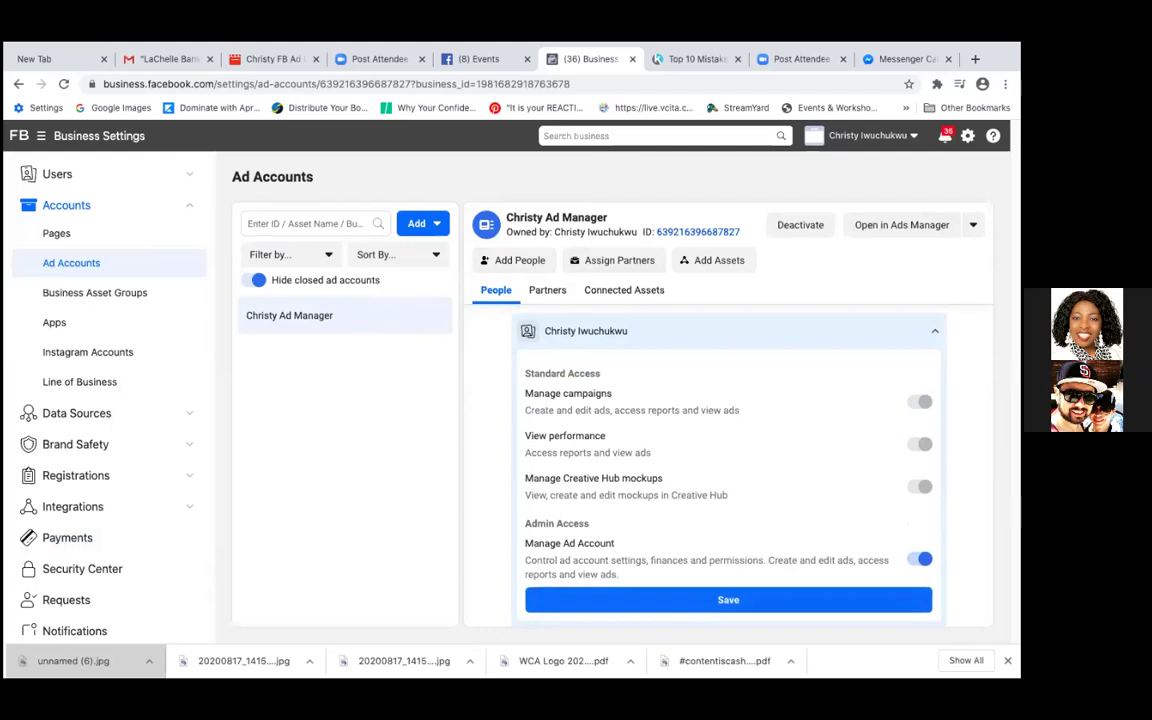
pyautogui.click(806, 602)
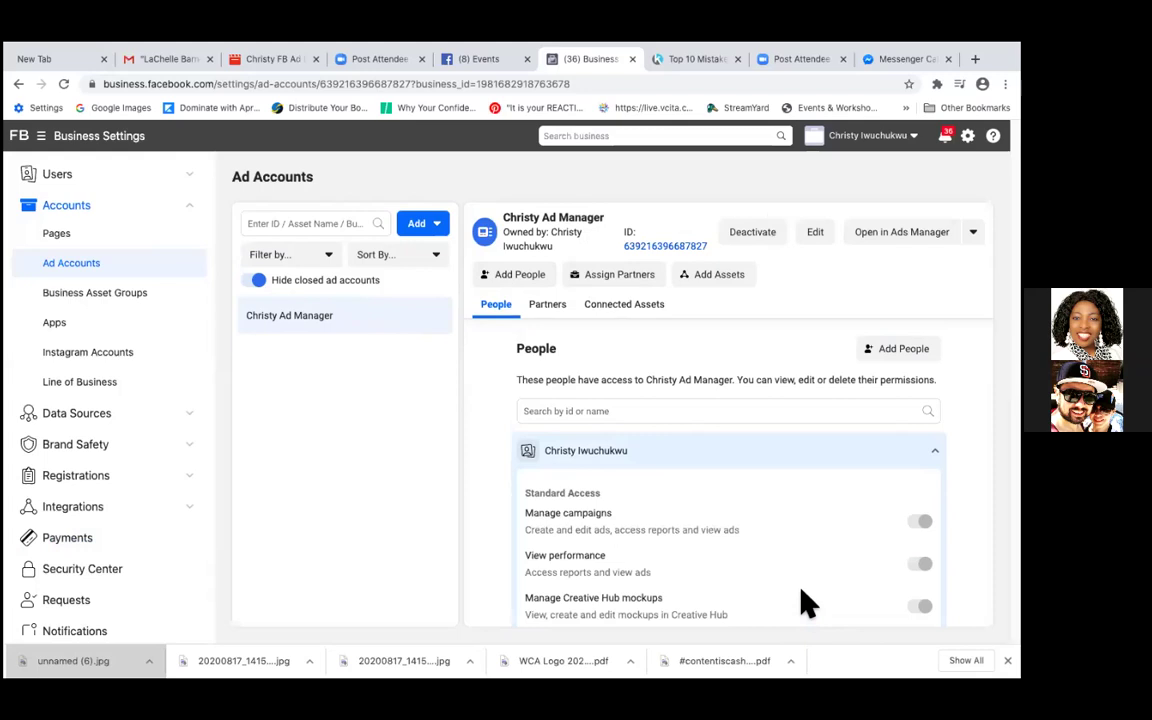
pyautogui.scroll(-2, 806, 602)
pyautogui.scroll(2, 806, 602)
pyautogui.scroll(-2, 806, 555)
pyautogui.scroll(2, 806, 555)
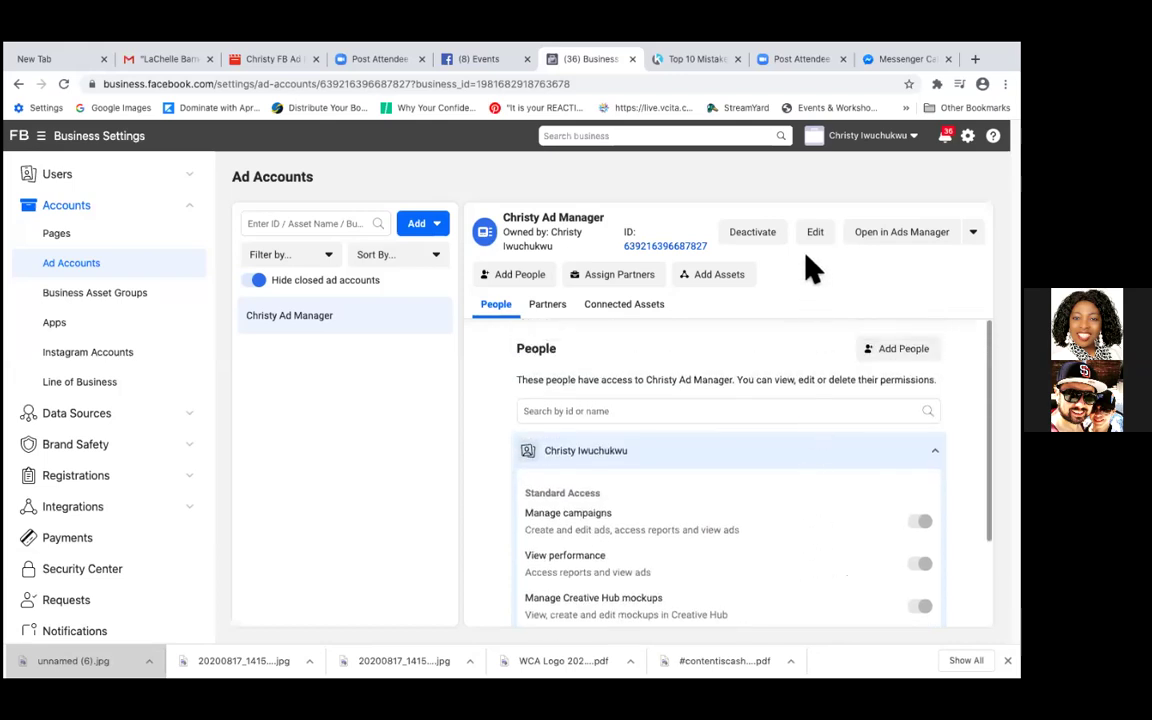
# Open the business ad account's payment settings through Billing and finish adding the Visa card as its payment method
pyautogui.click(46, 142)
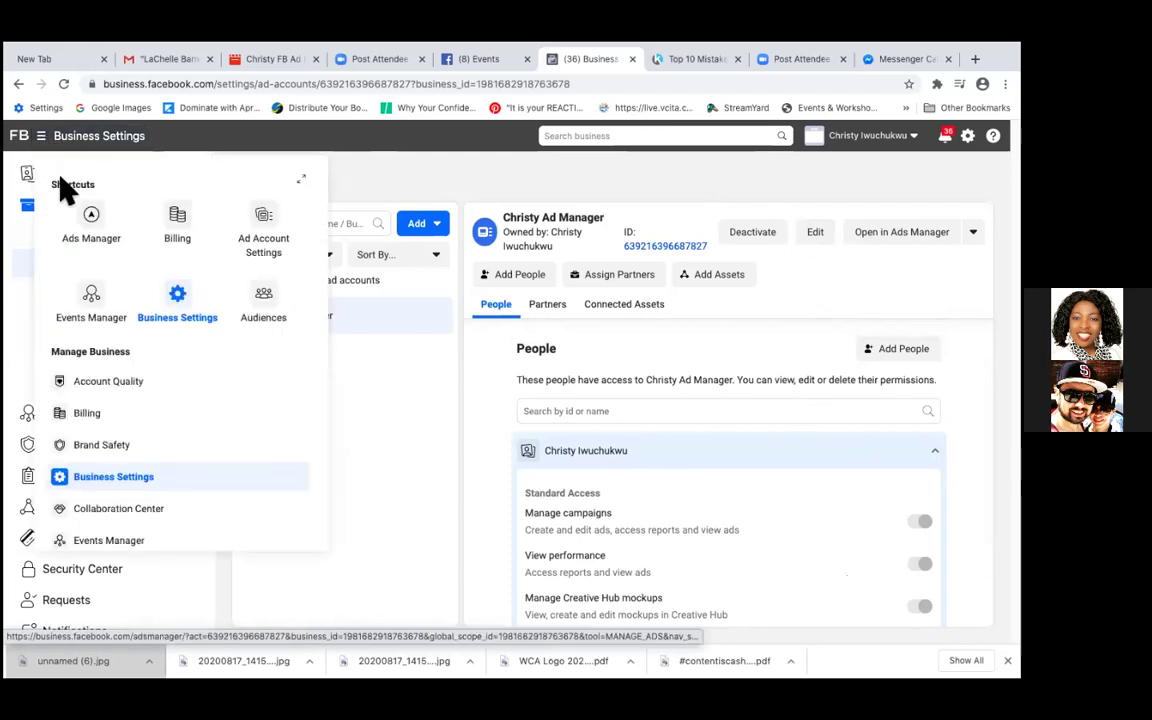
pyautogui.click(177, 228)
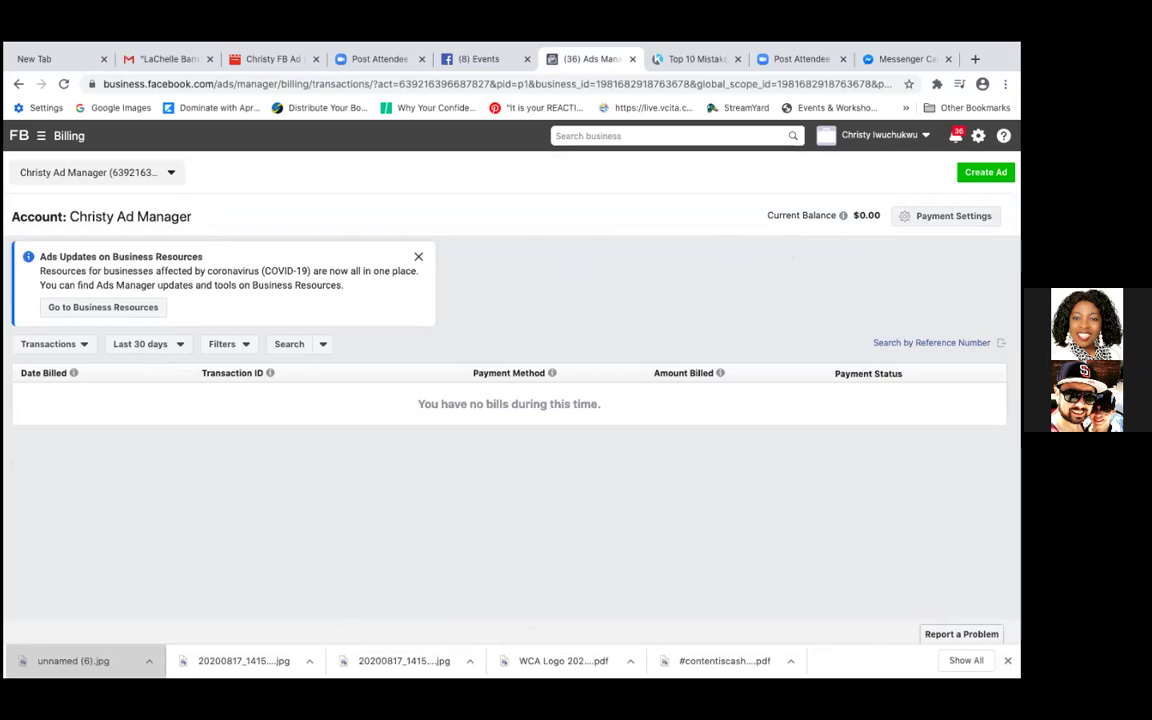
pyautogui.click(953, 216)
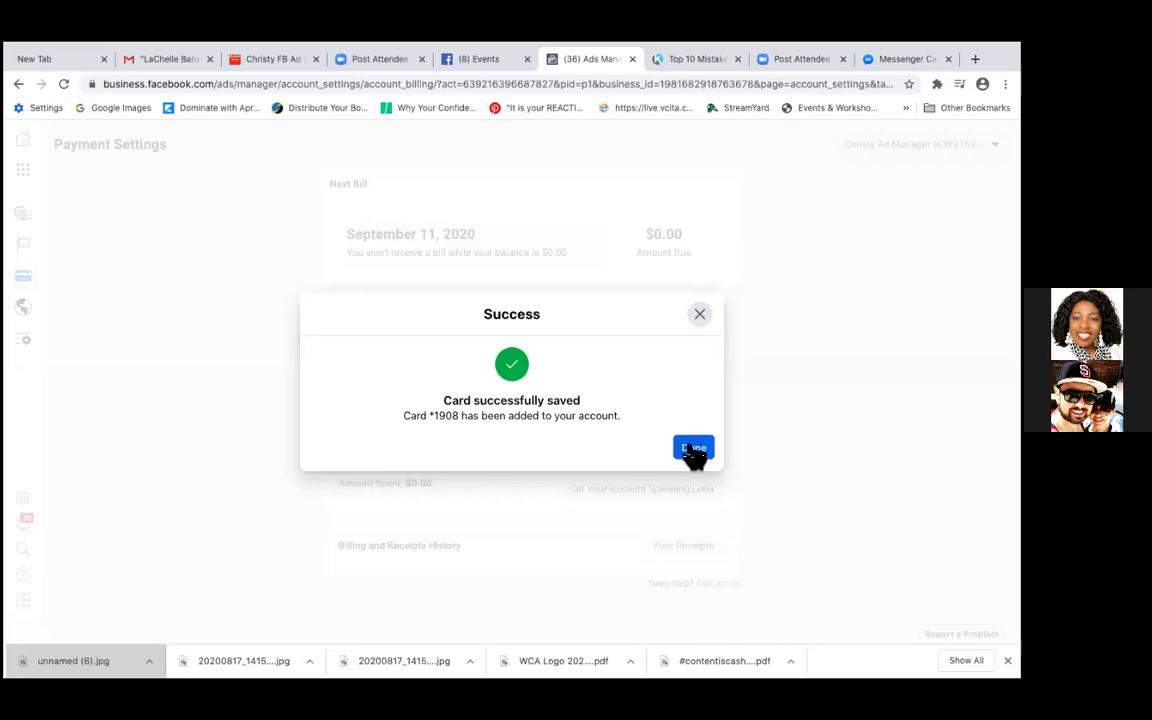
pyautogui.click(690, 446)
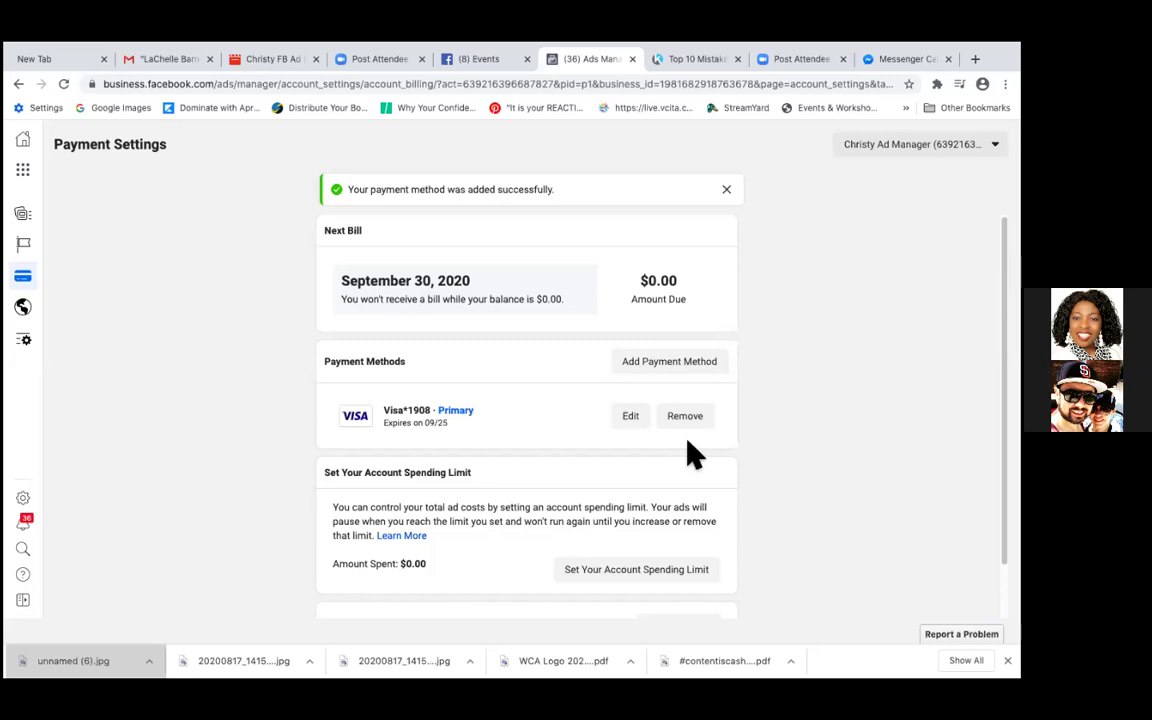
# Switch to Gmail and open the inbox
pyautogui.click(160, 62)
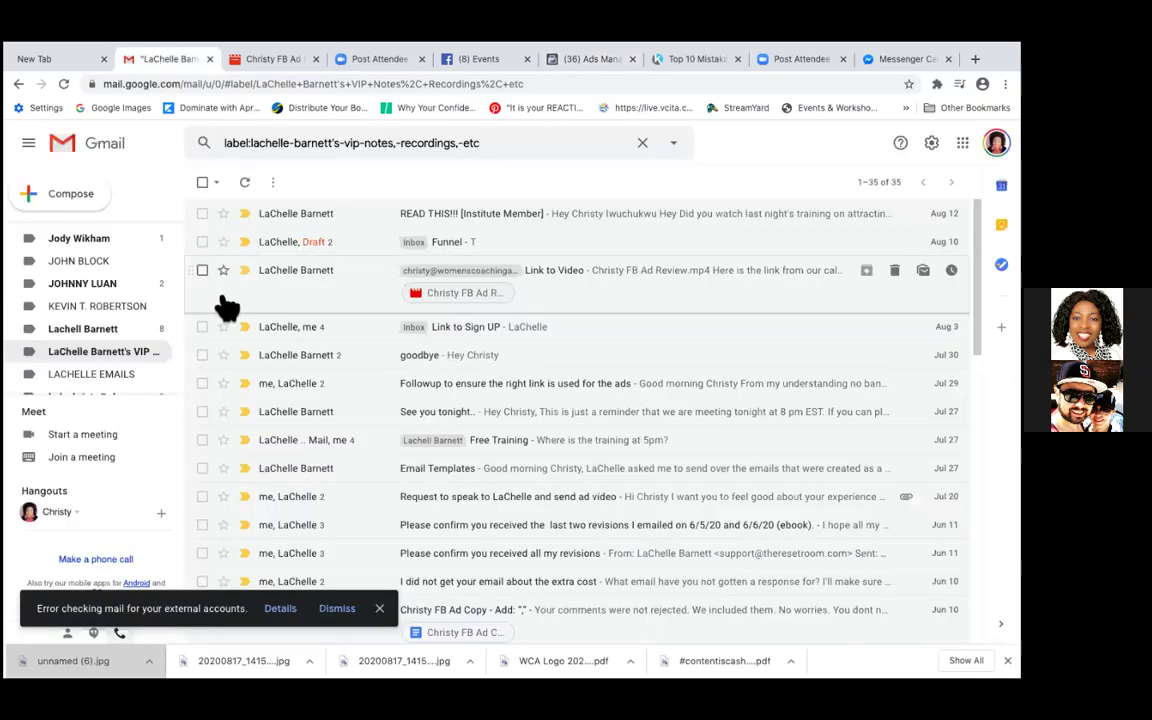
pyautogui.scroll(10, 123, 293)
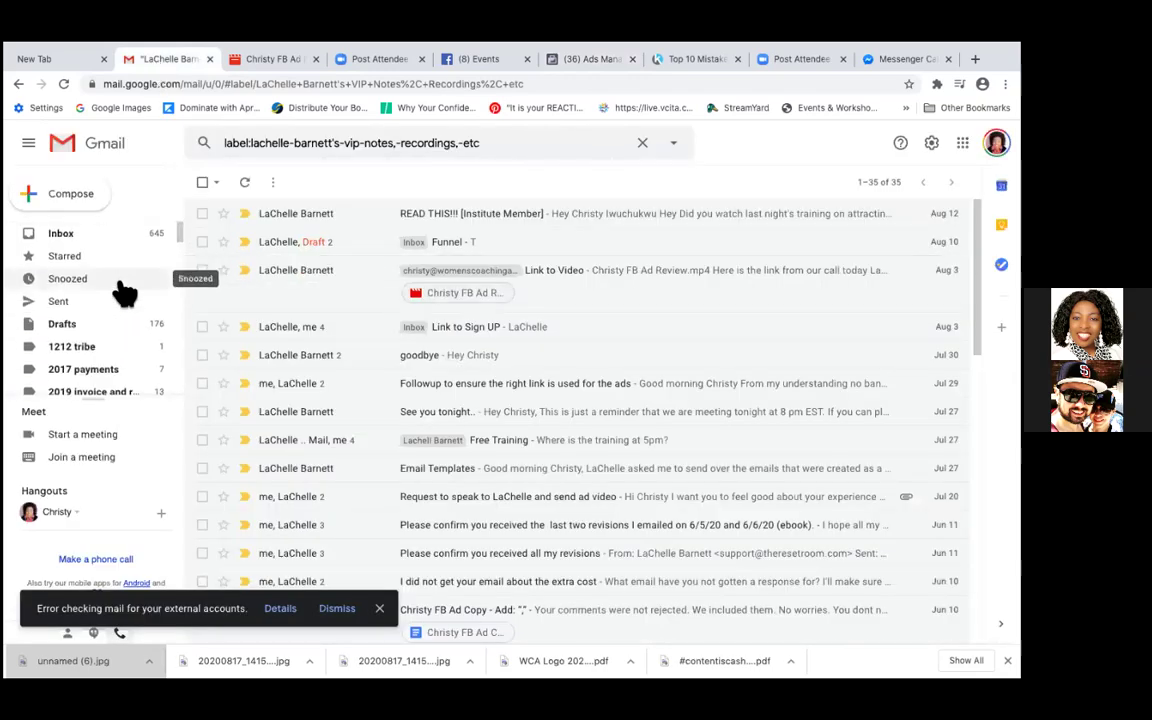
pyautogui.click(70, 236)
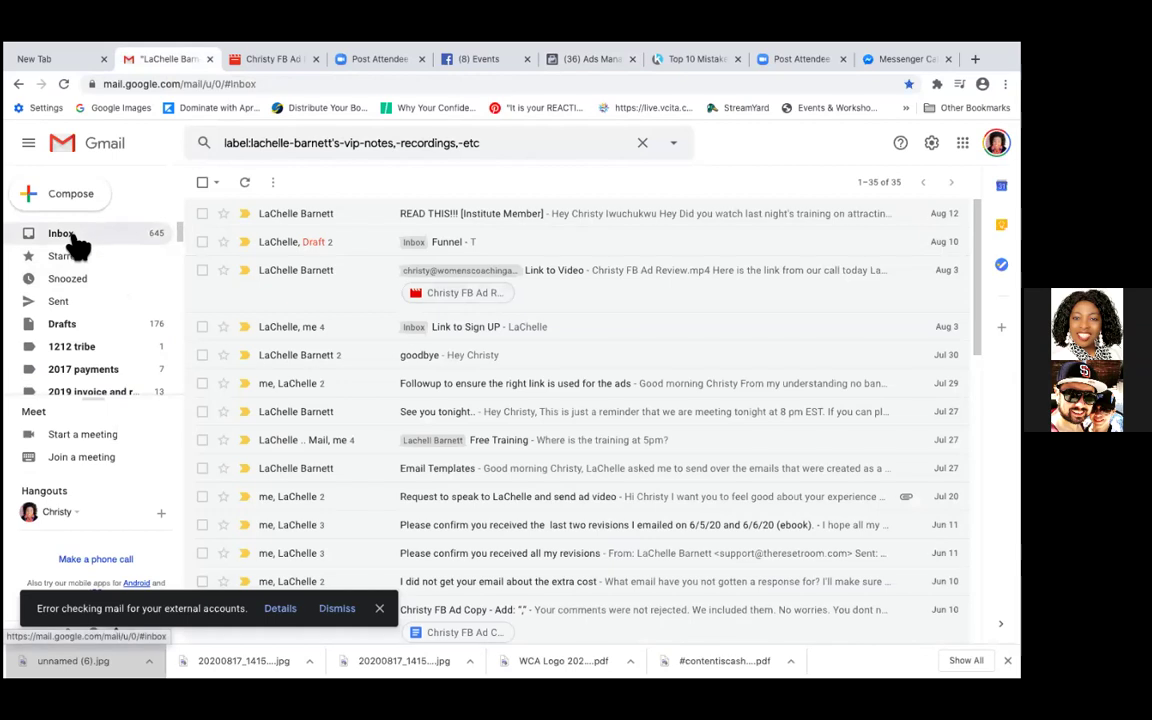